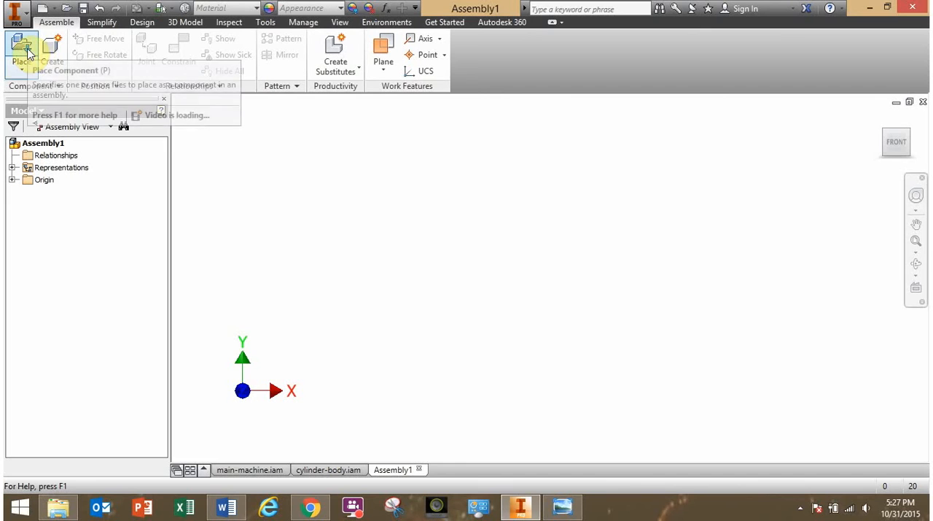
Start placing a component and browse through the Desktop to the Google Drive folder.
{"action": "left_click", "coordinate": [22, 52]}
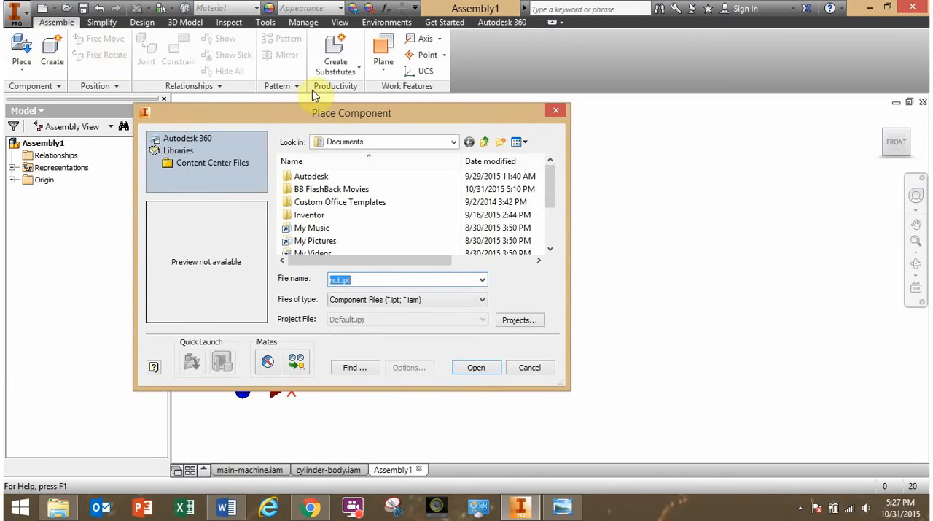
{"action": "left_click", "coordinate": [486, 143]}
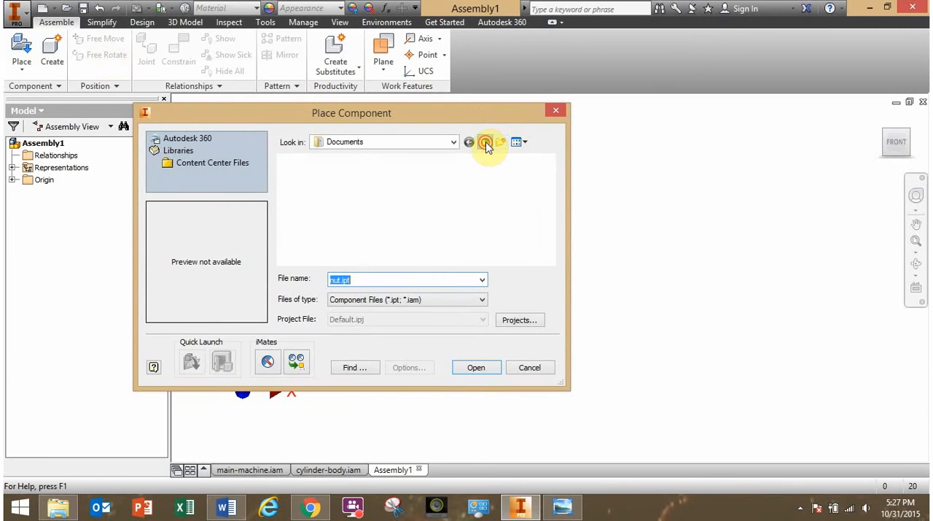
{"action": "left_click_drag", "start_coordinate": [551, 189], "coordinate": [548, 235]}
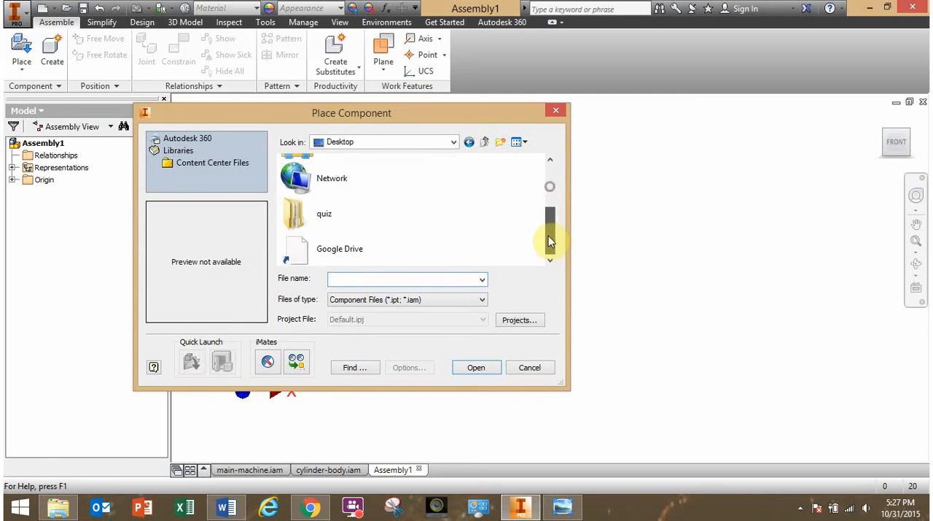
{"action": "left_click", "coordinate": [337, 248]}
{"action": "double_click", "coordinate": [337, 249]}
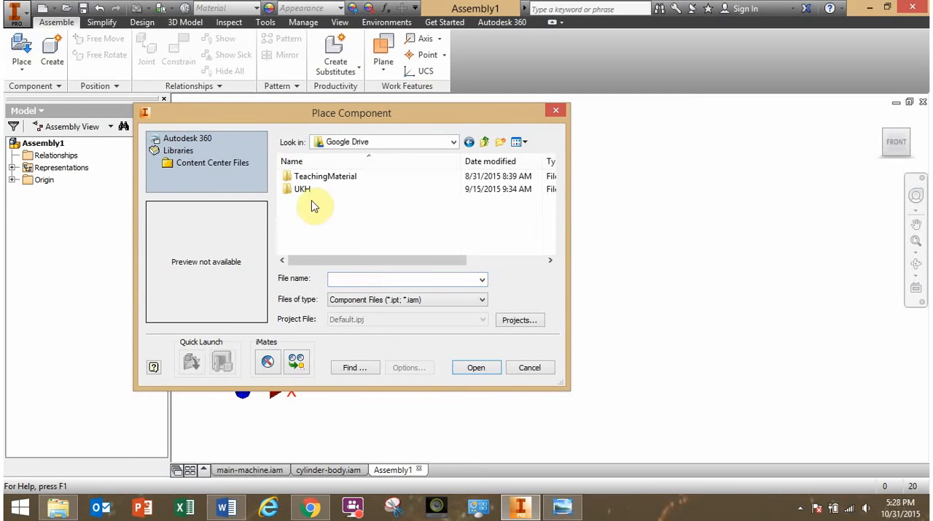
Open the PistonPress-for-Students folder under UKH, Classes, 2015_Fall, EngineeringGraphics, Session03_BOMandAssemblies and Labs.
{"action": "double_click", "coordinate": [302, 189]}
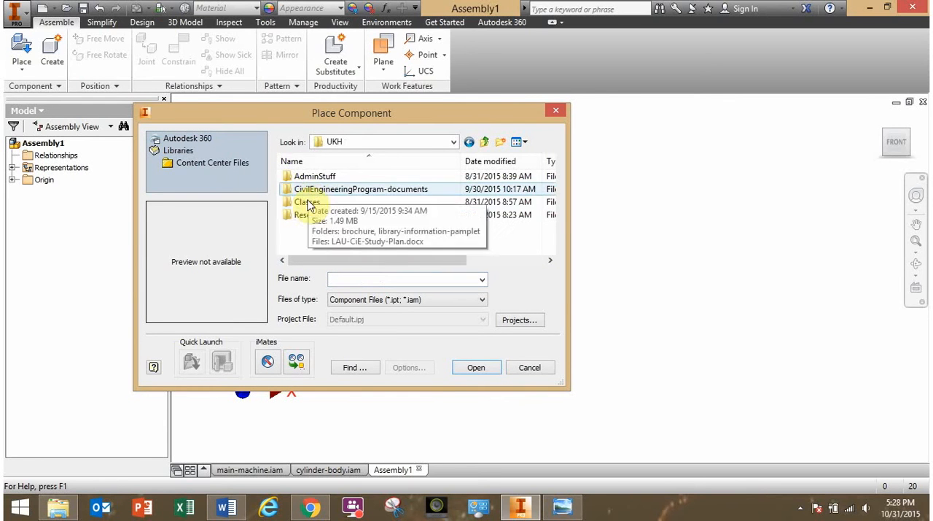
{"action": "double_click", "coordinate": [307, 203]}
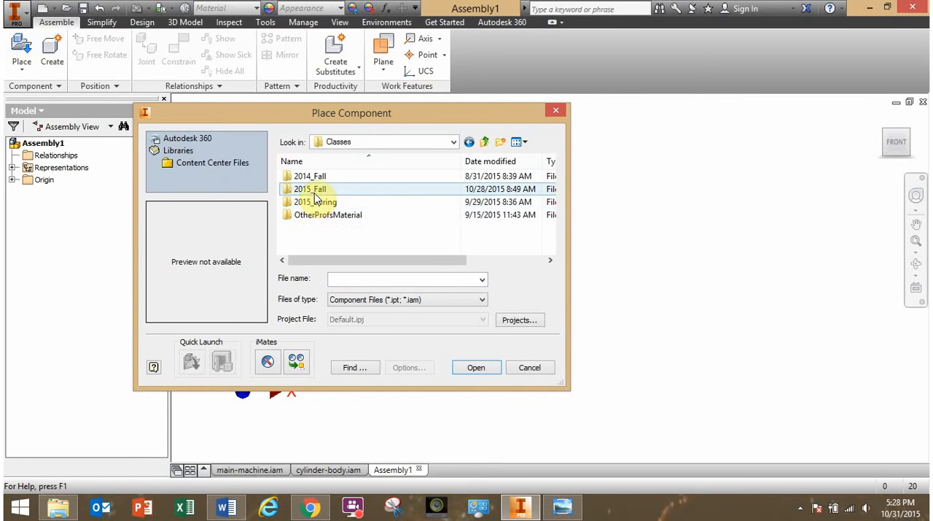
{"action": "double_click", "coordinate": [299, 189]}
{"action": "double_click", "coordinate": [339, 193]}
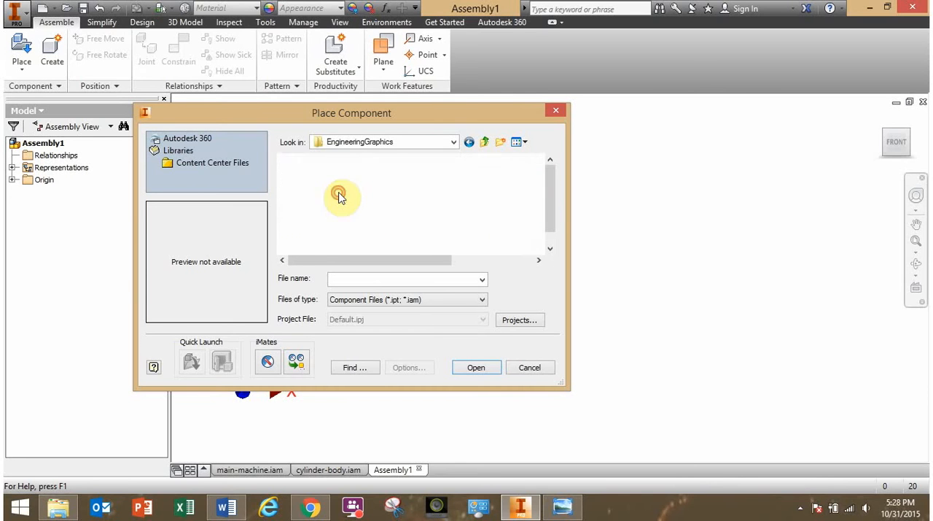
{"action": "double_click", "coordinate": [372, 241]}
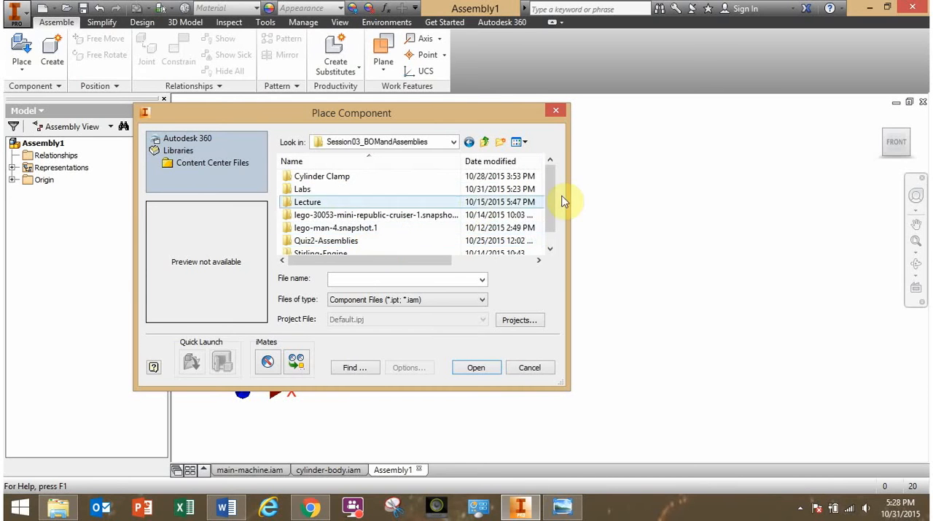
{"action": "double_click", "coordinate": [320, 189]}
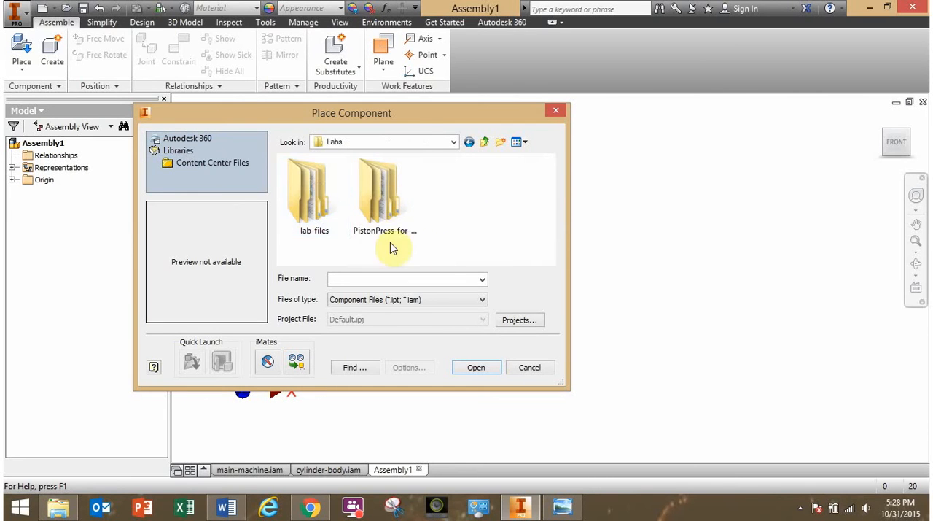
{"action": "double_click", "coordinate": [388, 191]}
{"action": "double_click", "coordinate": [335, 180]}
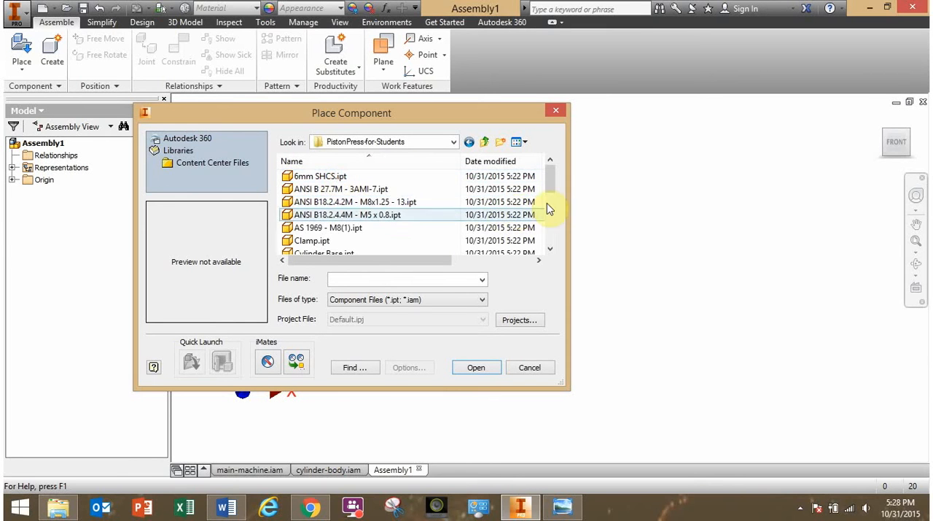
Enlarge the file list and place a single Piston Rod.ipt grounded at the assembly origin.
{"action": "left_click_drag", "start_coordinate": [552, 182], "coordinate": [562, 246]}
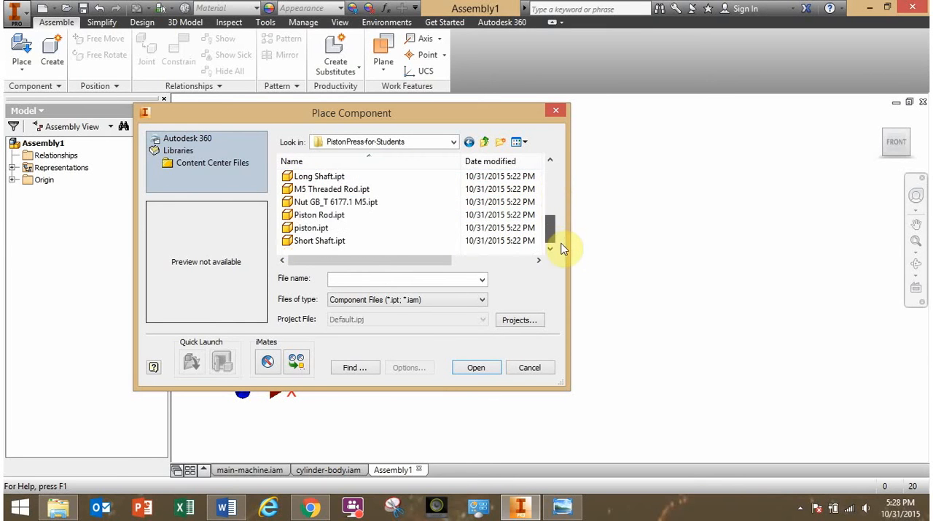
{"action": "left_click_drag", "start_coordinate": [426, 120], "coordinate": [429, 68]}
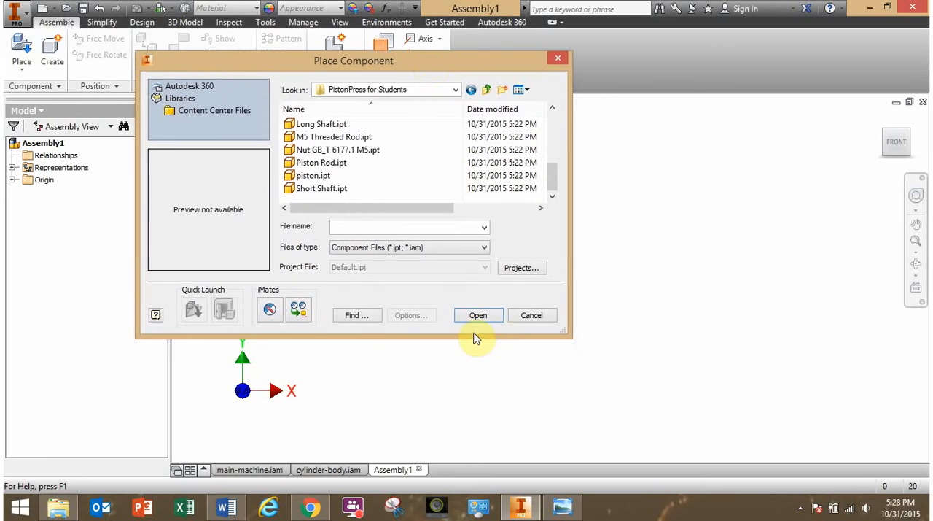
{"action": "left_click_drag", "start_coordinate": [473, 336], "coordinate": [491, 411]}
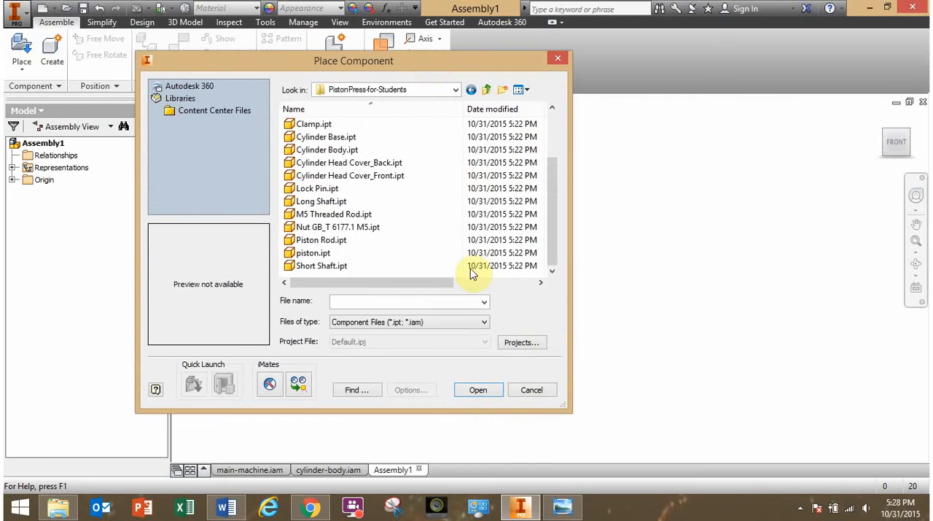
{"action": "left_click", "coordinate": [329, 241]}
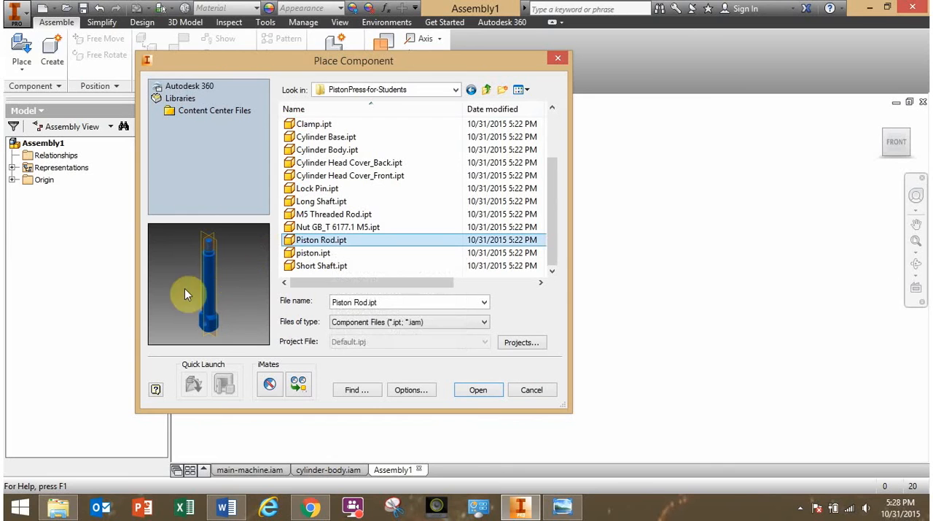
{"action": "left_click", "coordinate": [480, 391]}
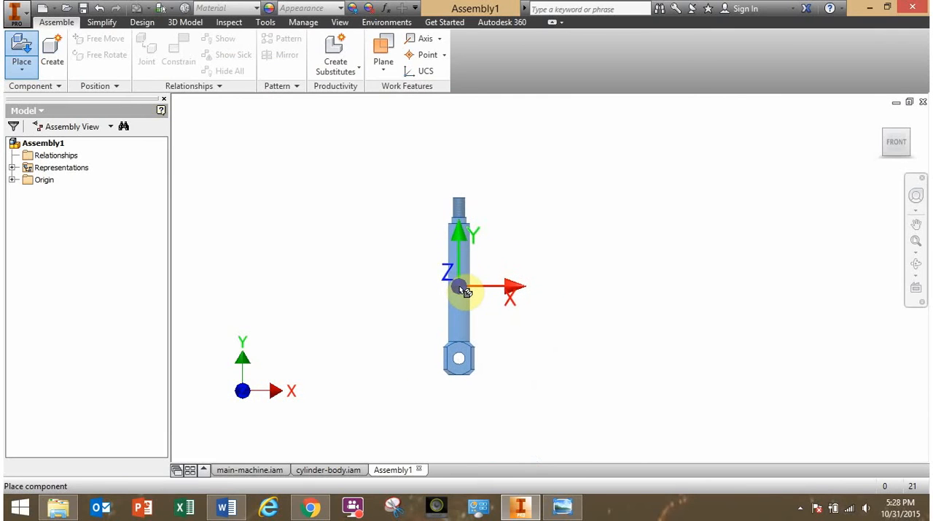
{"action": "right_click", "coordinate": [462, 290]}
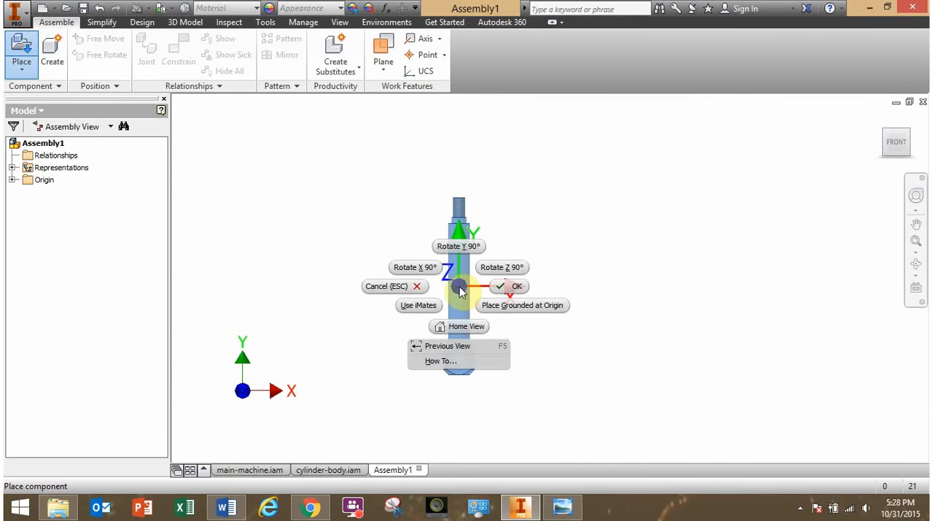
{"action": "left_click", "coordinate": [544, 312]}
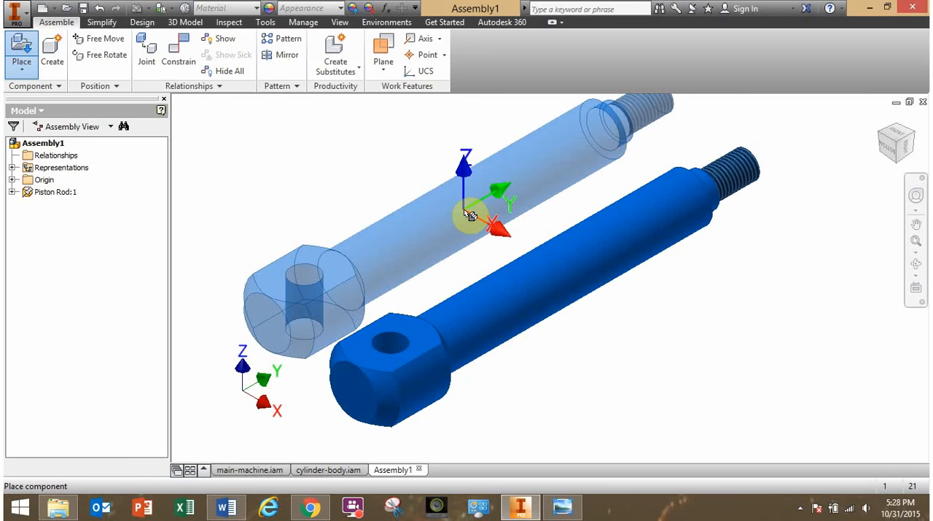
{"action": "right_click", "coordinate": [465, 213]}
{"action": "left_click", "coordinate": [506, 212]}
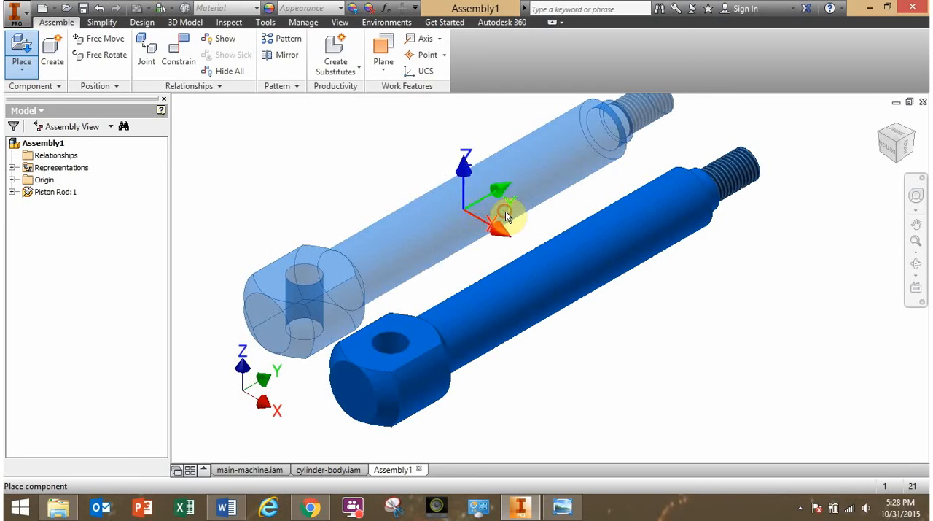
Examine the placed piston rod from several sides and consult the piston-rod-subassembly.png drawing in Windows Photo Viewer.
{"action": "scroll", "coordinate": [543, 321], "scroll_direction": "down", "scroll_amount": 3}
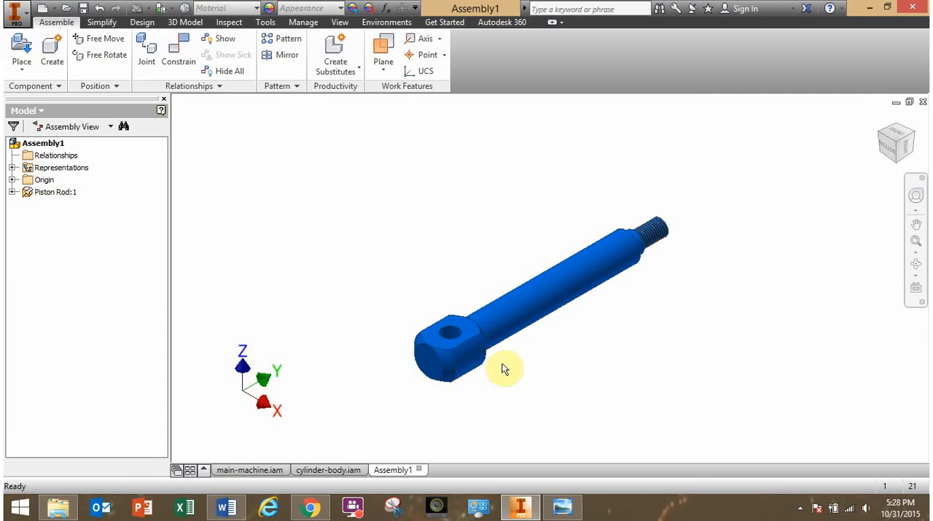
{"action": "middle_click_drag", "start_coordinate": [502, 369], "coordinate": [430, 311], "text": "shift"}
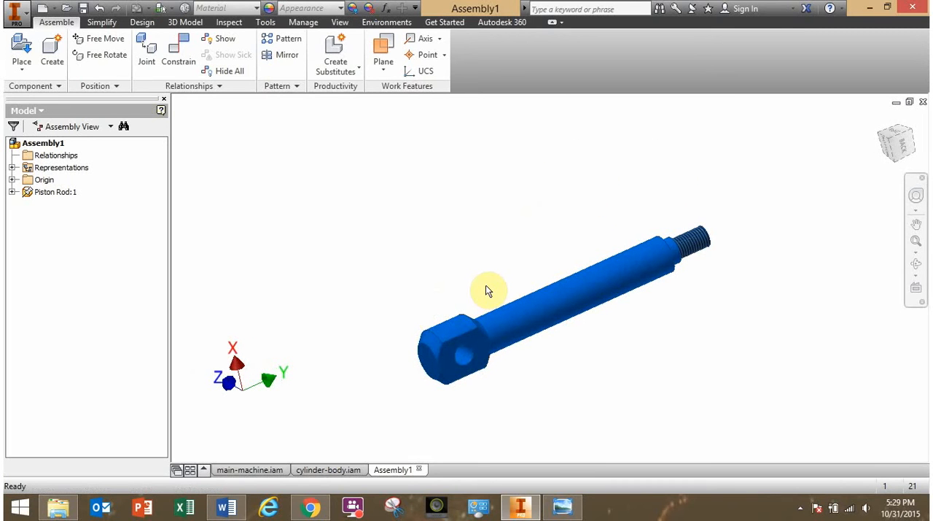
{"action": "middle_click_drag", "start_coordinate": [486, 285], "coordinate": [402, 285], "text": "shift"}
{"action": "left_click", "coordinate": [440, 346]}
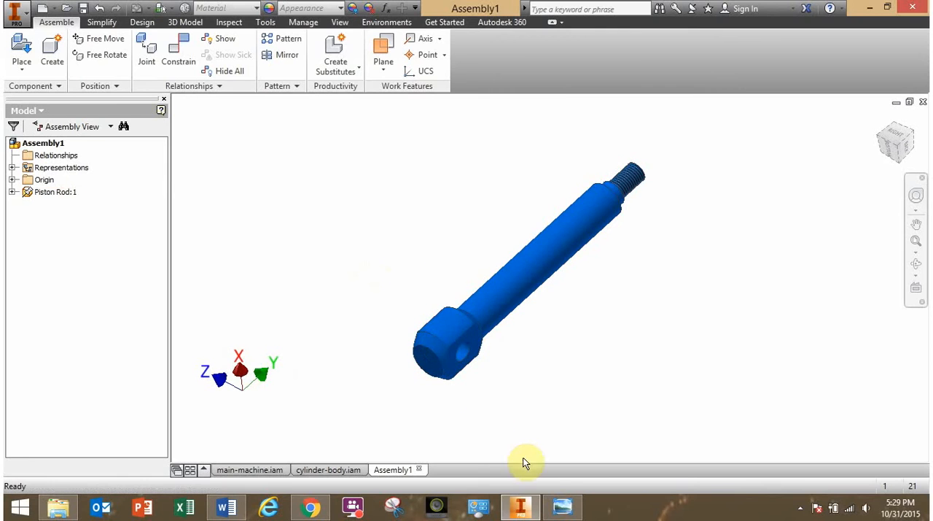
{"action": "left_click", "coordinate": [560, 508]}
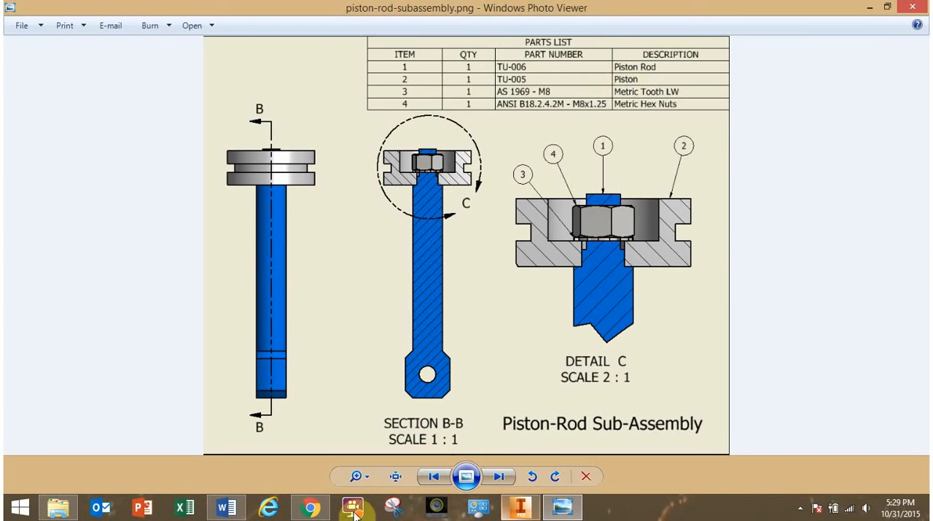
{"action": "left_click", "coordinate": [511, 512]}
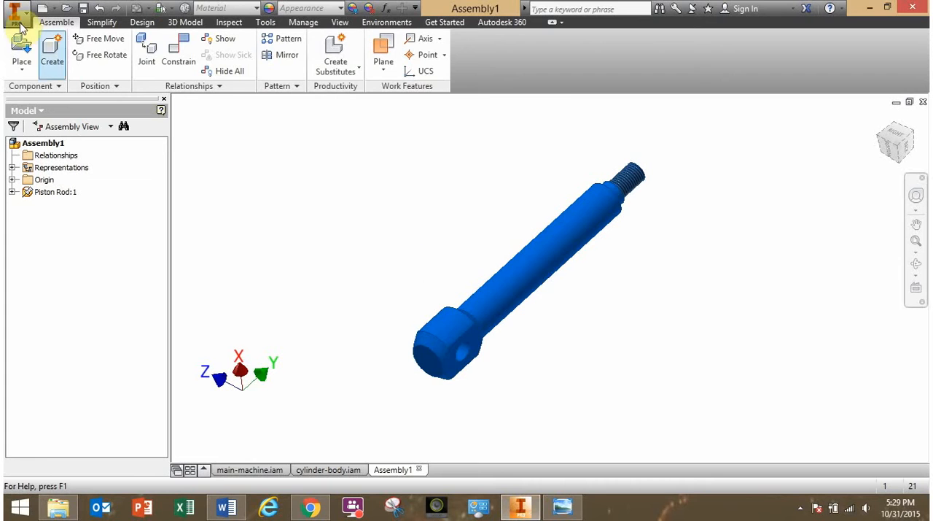
Place one piston.ipt from the PistonPress-for-Students folder in free space beside the piston rod.
{"action": "left_click", "coordinate": [24, 48]}
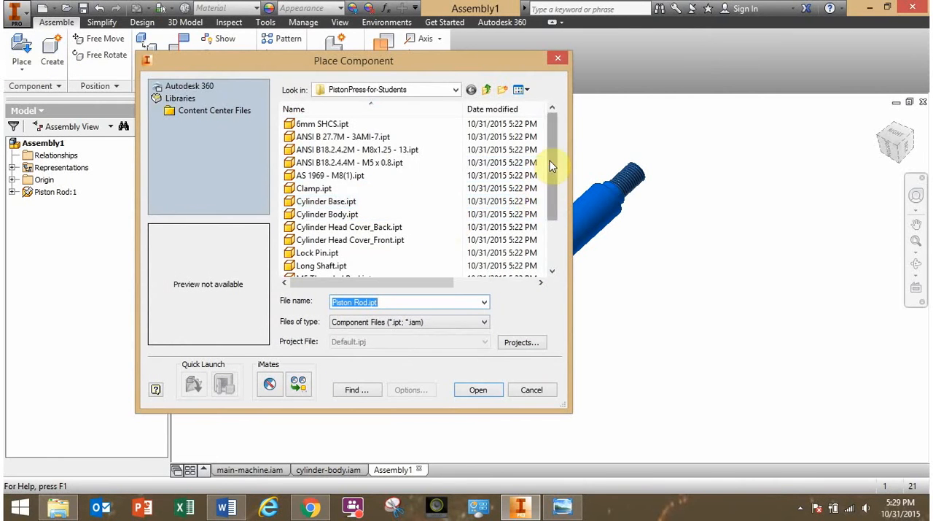
{"action": "left_click_drag", "start_coordinate": [556, 191], "coordinate": [552, 223]}
{"action": "left_click", "coordinate": [314, 253]}
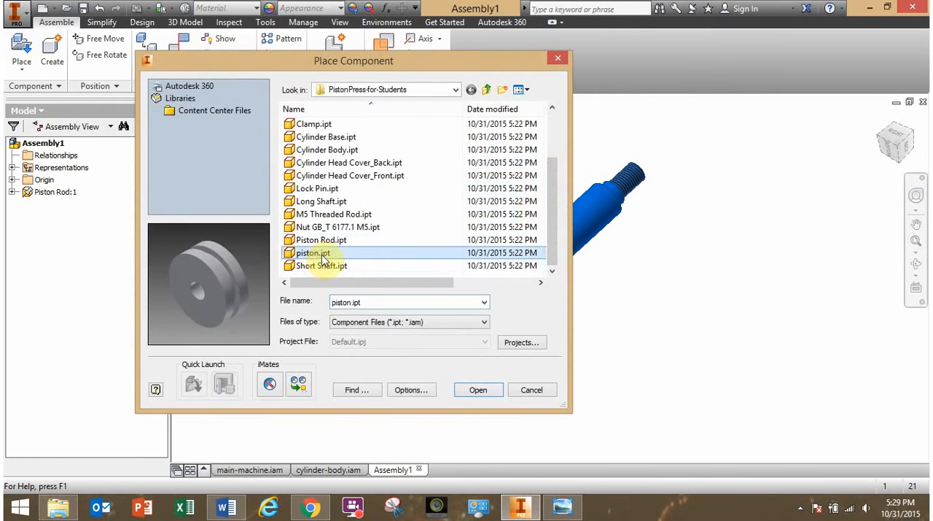
{"action": "left_click", "coordinate": [476, 390]}
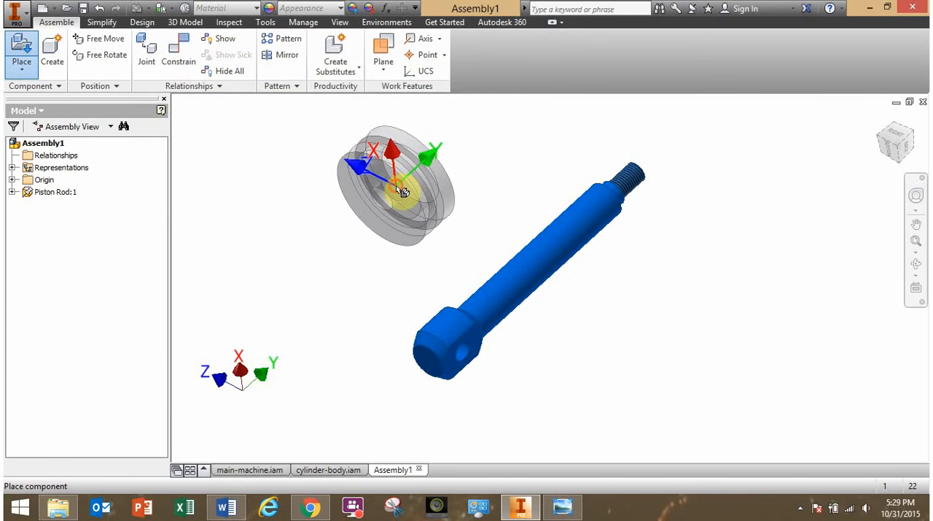
{"action": "left_click", "coordinate": [402, 191]}
{"action": "key", "text": "Escape"}
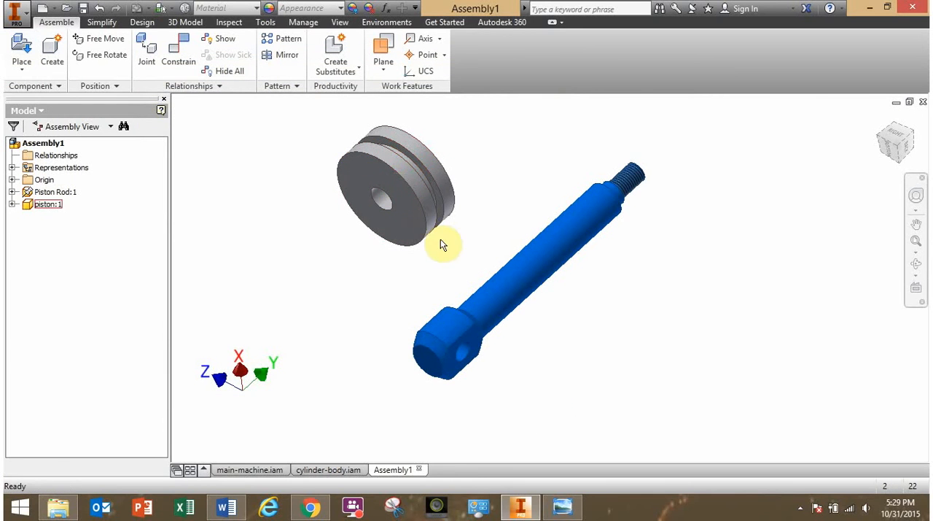
Move the piston close to the rod's threaded end and turn it to a new orientation with Free Rotate.
{"action": "middle_click_drag", "start_coordinate": [469, 243], "coordinate": [439, 271], "text": "shift"}
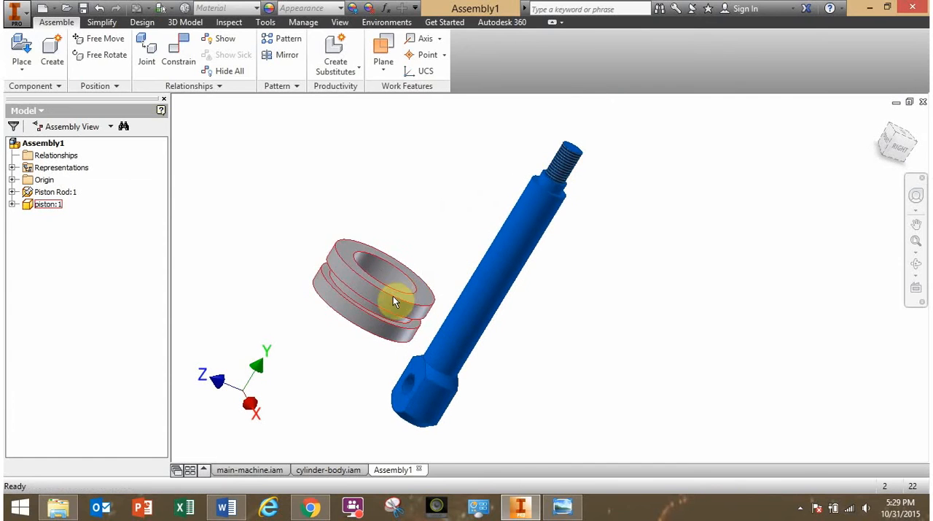
{"action": "left_click_drag", "start_coordinate": [393, 296], "coordinate": [469, 176]}
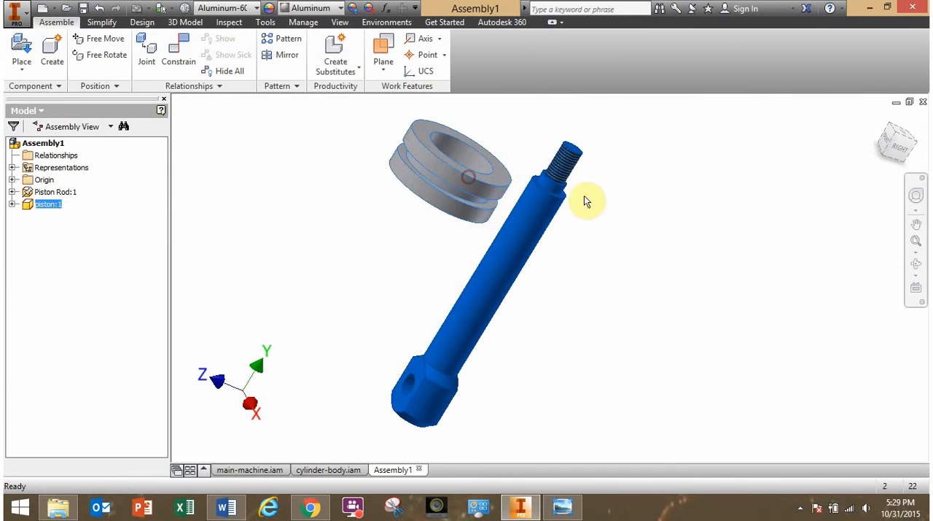
{"action": "left_click", "coordinate": [615, 260]}
{"action": "left_click", "coordinate": [102, 55]}
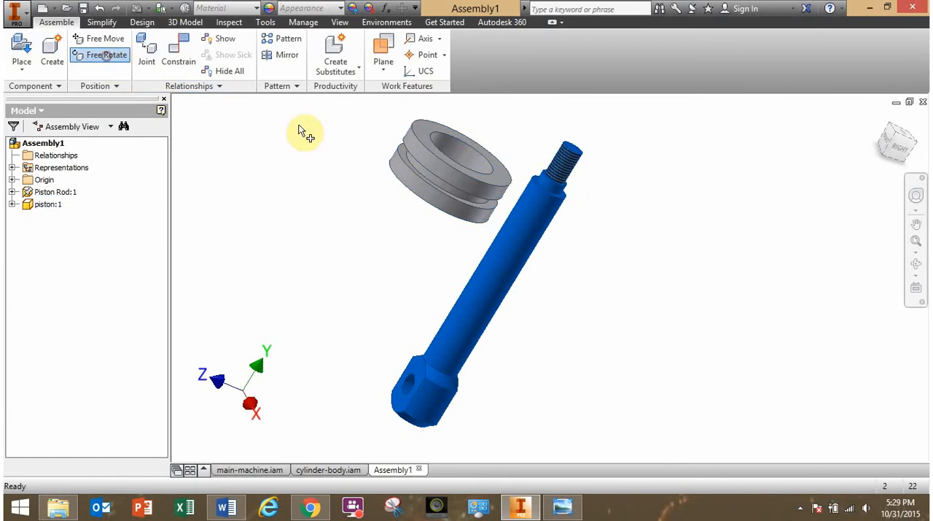
{"action": "left_click", "coordinate": [423, 162]}
{"action": "left_click_drag", "start_coordinate": [423, 163], "coordinate": [436, 199]}
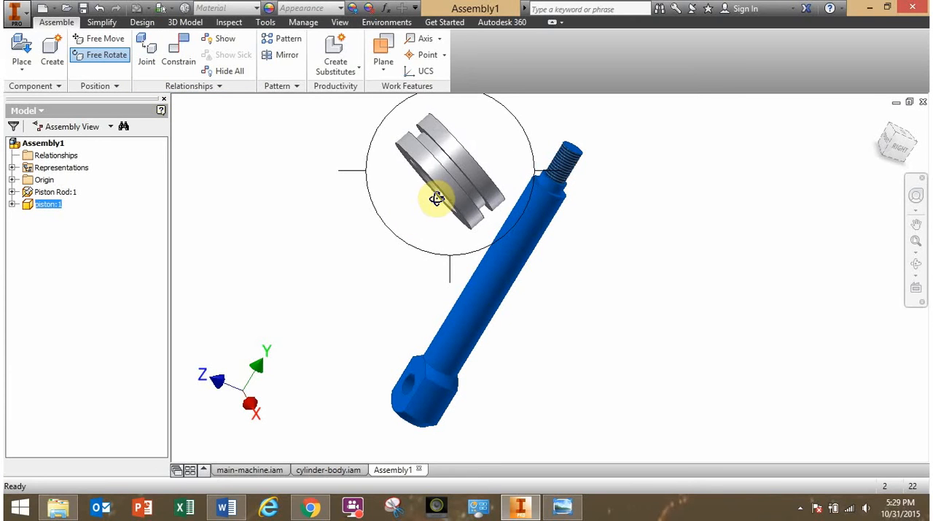
{"action": "left_click", "coordinate": [602, 306]}
Check the piston-rod-subassembly.png drawing and turn the piston with Free Rotate so its recessed side faces away from the rod's clevis end.
{"action": "left_click", "coordinate": [562, 506]}
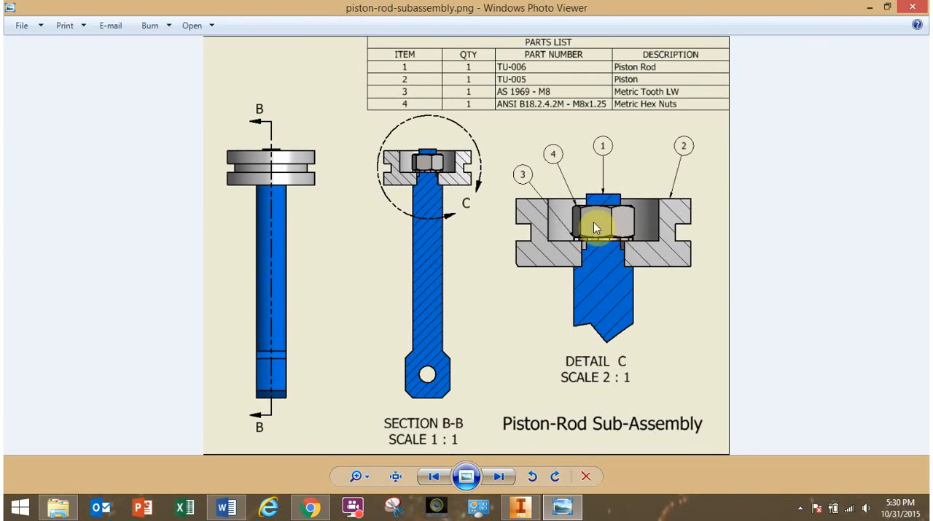
{"action": "left_click", "coordinate": [538, 508]}
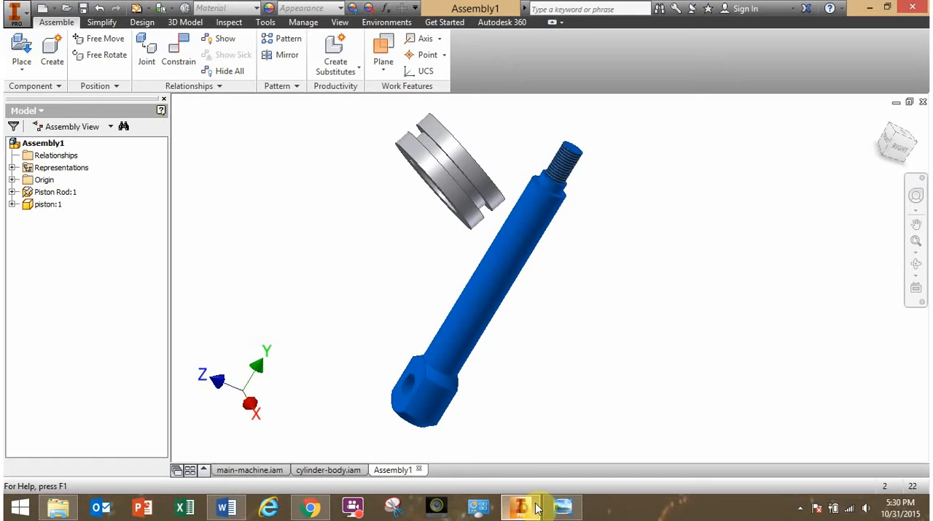
{"action": "left_click", "coordinate": [573, 336]}
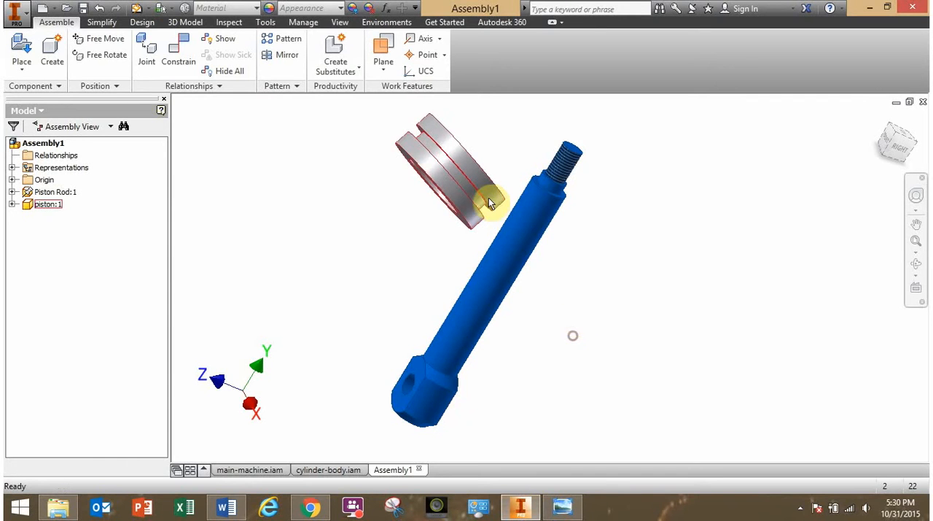
{"action": "left_click", "coordinate": [100, 59]}
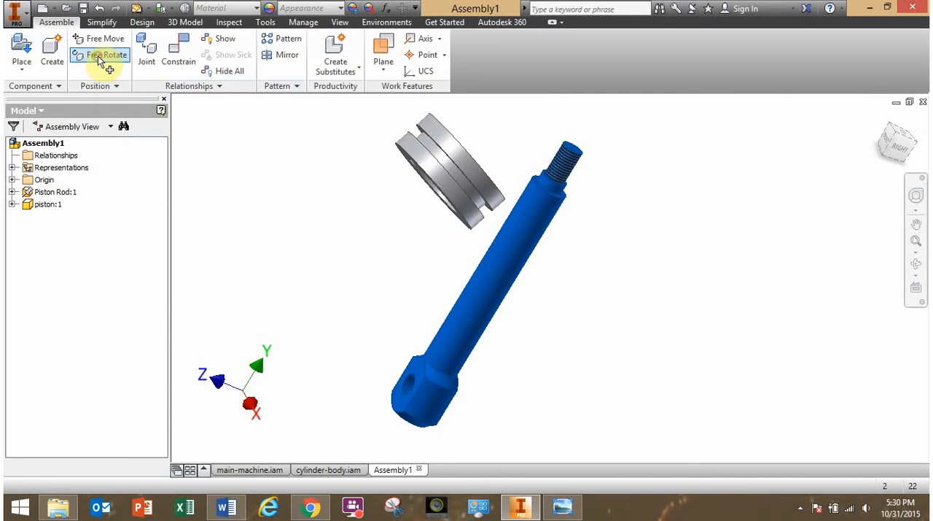
{"action": "left_click", "coordinate": [437, 175]}
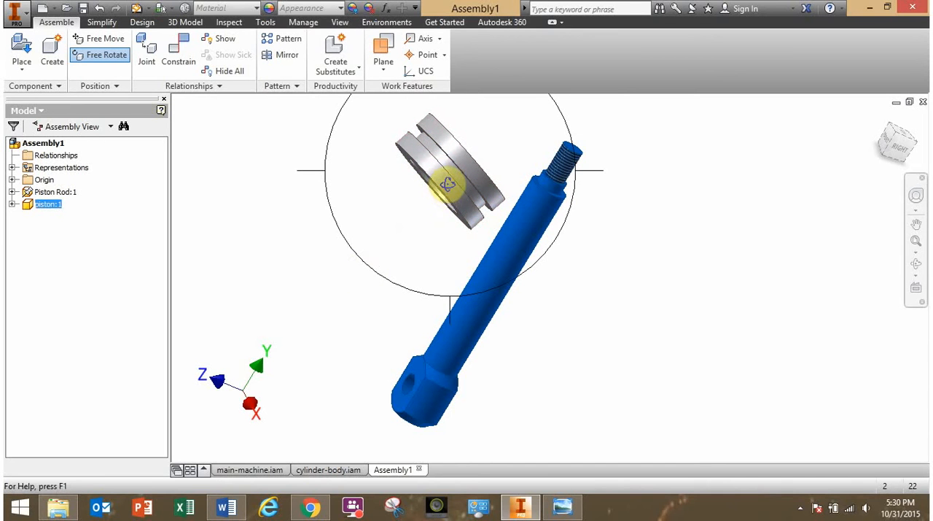
{"action": "left_click_drag", "start_coordinate": [445, 188], "coordinate": [363, 347]}
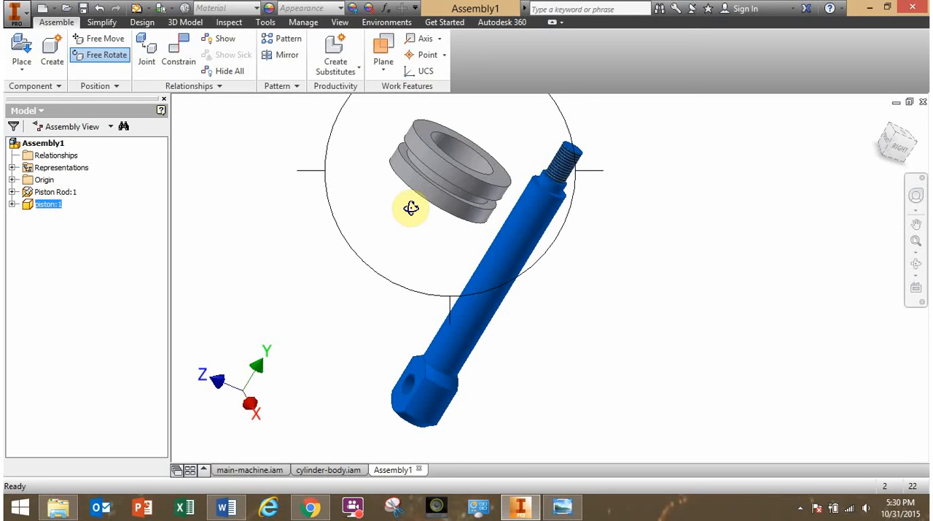
{"action": "key", "text": "Escape"}
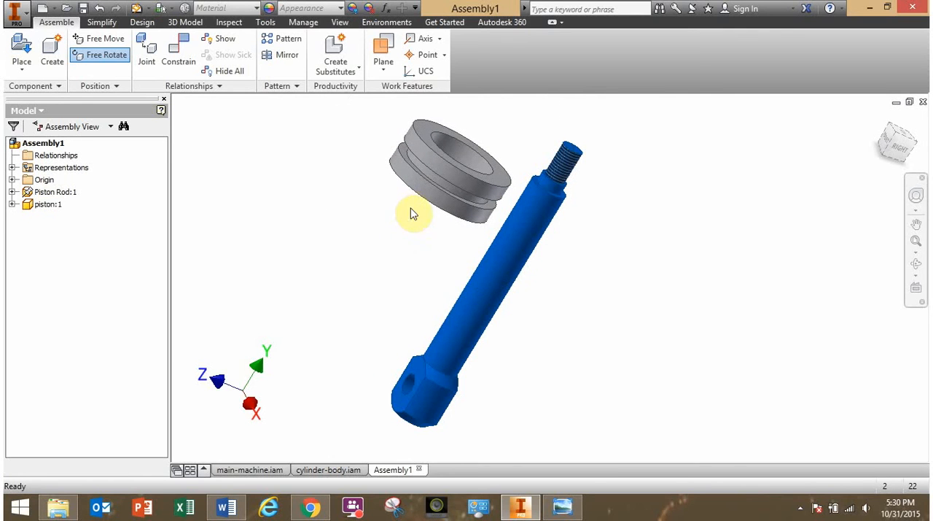
Add a mate constraint with 0 mm offset between the rod's threaded-end axis and the piston's center axis.
{"action": "middle_click_drag", "start_coordinate": [365, 214], "coordinate": [340, 252]}
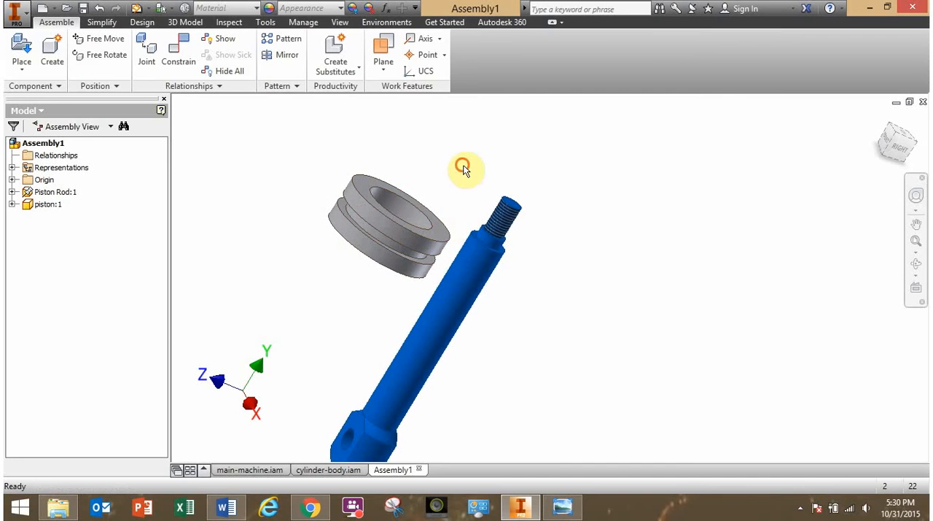
{"action": "left_click", "coordinate": [184, 51]}
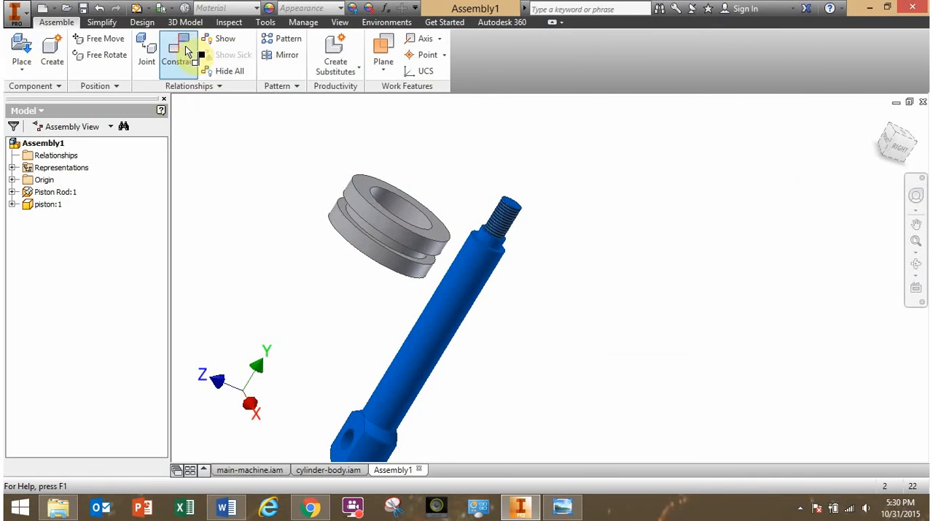
{"action": "middle_click_drag", "start_coordinate": [533, 298], "coordinate": [498, 291]}
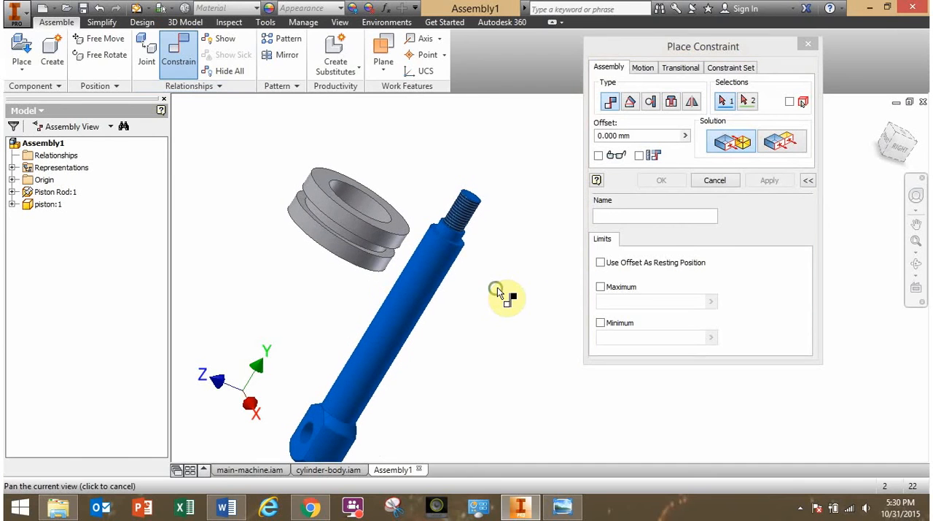
{"action": "left_click", "coordinate": [464, 216]}
{"action": "scroll", "coordinate": [427, 234], "scroll_direction": "up", "scroll_amount": 3}
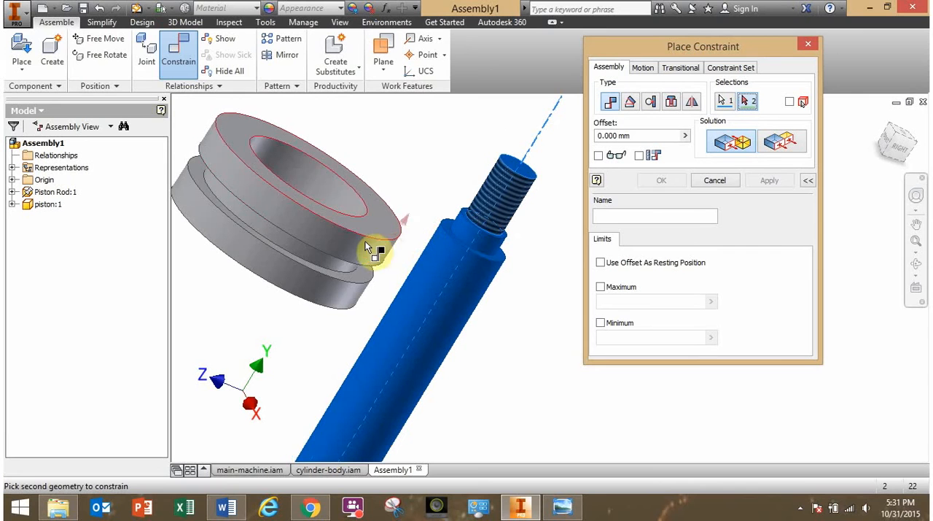
{"action": "left_click", "coordinate": [319, 232]}
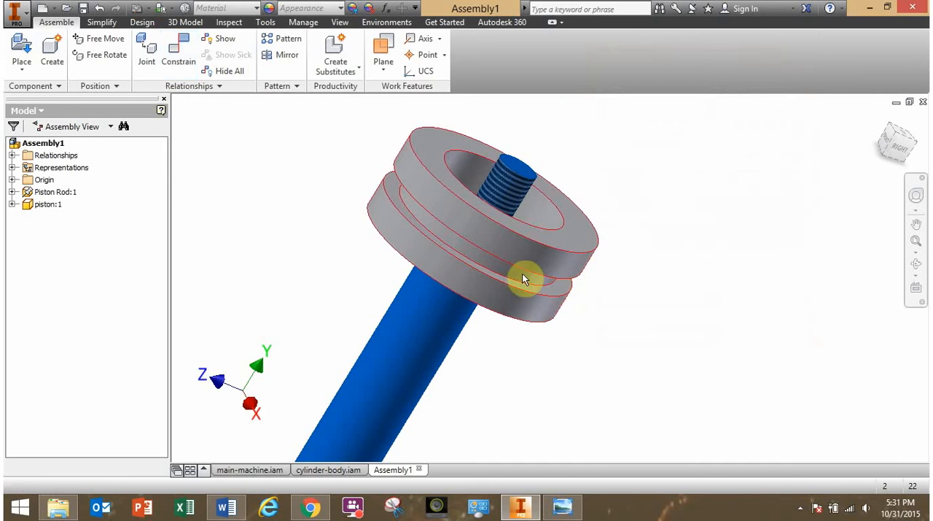
Slide the piston back and forth along the rod to check its remaining freedom of movement.
{"action": "left_click_drag", "start_coordinate": [531, 241], "coordinate": [552, 301]}
{"action": "middle_click_drag", "start_coordinate": [551, 300], "coordinate": [500, 291], "text": "shift"}
{"action": "left_click_drag", "start_coordinate": [496, 286], "coordinate": [592, 155]}
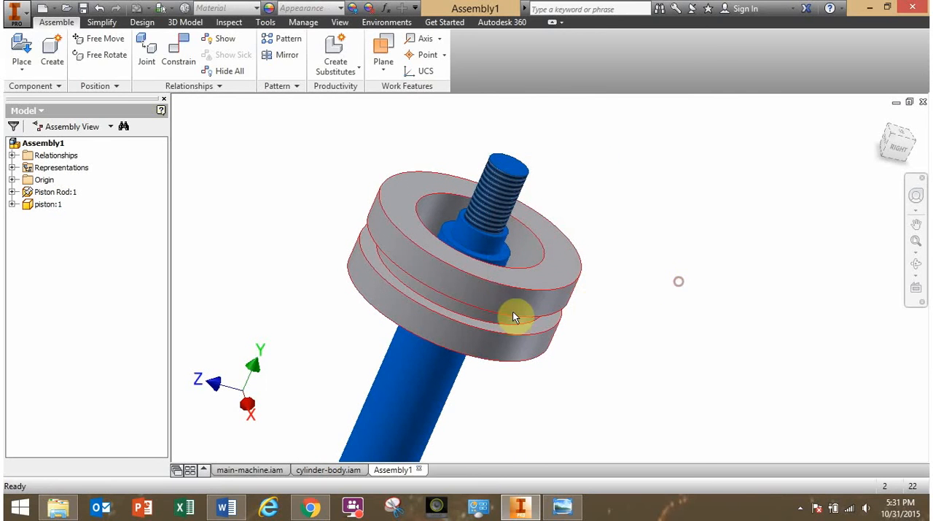
{"action": "left_click_drag", "start_coordinate": [497, 302], "coordinate": [530, 326]}
{"action": "scroll", "coordinate": [540, 347], "scroll_direction": "up", "scroll_amount": 3}
{"action": "middle_click_drag", "start_coordinate": [538, 354], "coordinate": [529, 297]}
{"action": "mouse_move", "coordinate": [516, 275]}
{"action": "left_mouse_down"}
{"action": "mouse_move", "coordinate": [559, 197]}
{"action": "mouse_move", "coordinate": [454, 385]}
{"action": "mouse_move", "coordinate": [485, 338]}
{"action": "mouse_move", "coordinate": [510, 266]}
{"action": "left_mouse_up"}
{"action": "left_click", "coordinate": [579, 349]}
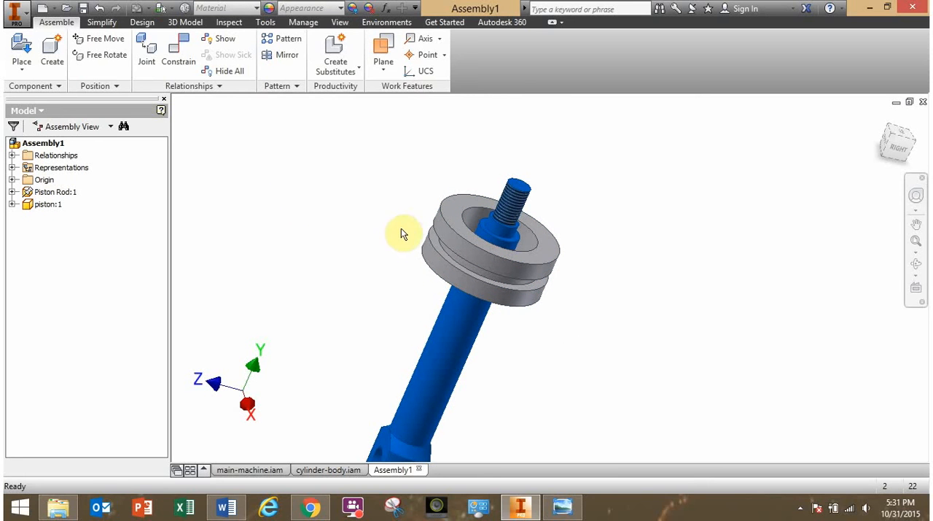
Pull the piston off the threaded end and mate its flat underside to the rod's large shoulder face with 0 mm offset.
{"action": "left_click_drag", "start_coordinate": [473, 277], "coordinate": [540, 145]}
{"action": "middle_click_drag", "start_coordinate": [430, 224], "coordinate": [497, 207], "text": "shift"}
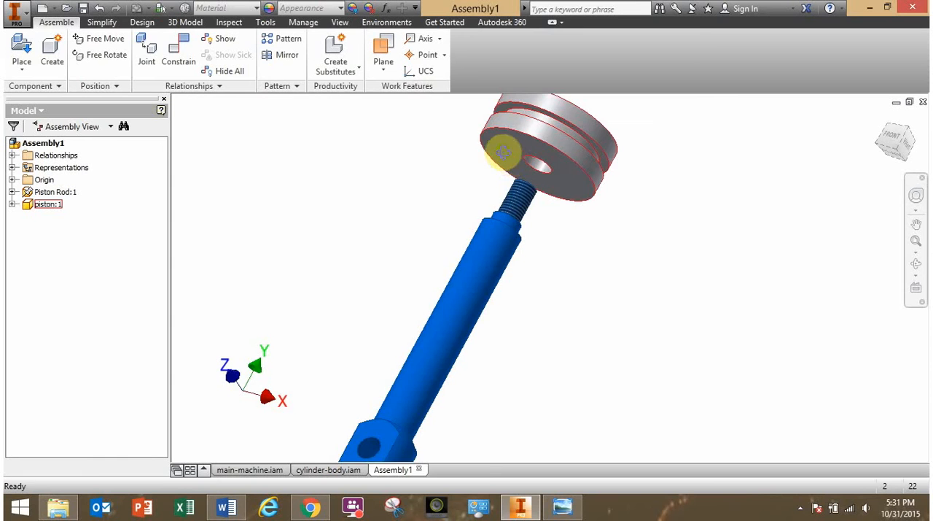
{"action": "middle_click_drag", "start_coordinate": [503, 153], "coordinate": [487, 177], "text": "shift"}
{"action": "scroll", "coordinate": [477, 221], "scroll_direction": "up", "scroll_amount": 4}
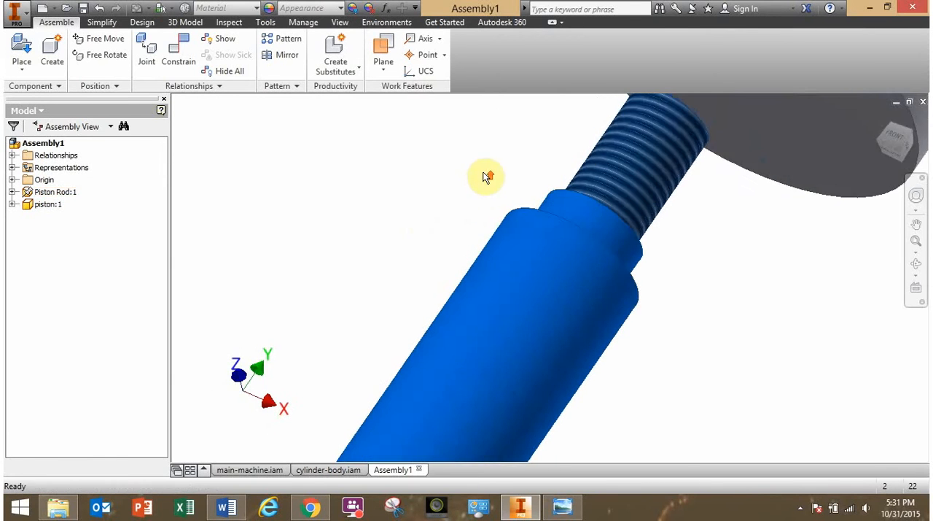
{"action": "scroll", "coordinate": [488, 177], "scroll_direction": "down", "scroll_amount": 5}
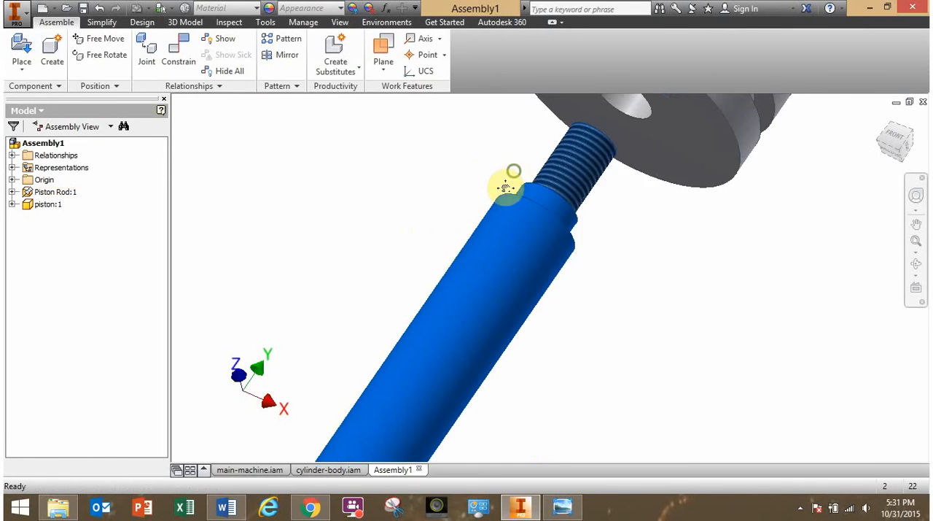
{"action": "left_click", "coordinate": [182, 61]}
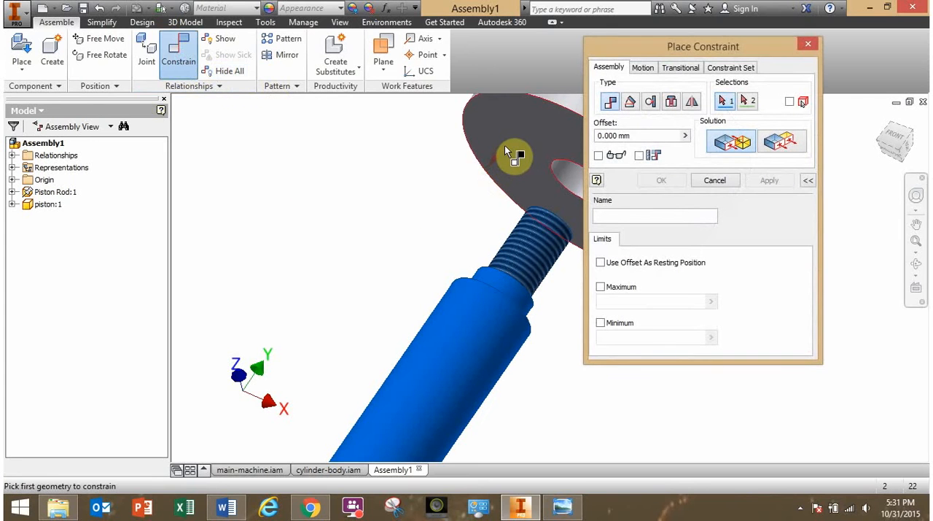
{"action": "left_click", "coordinate": [504, 147]}
{"action": "middle_click_drag", "start_coordinate": [423, 194], "coordinate": [436, 291], "text": "shift"}
{"action": "left_click", "coordinate": [477, 293]}
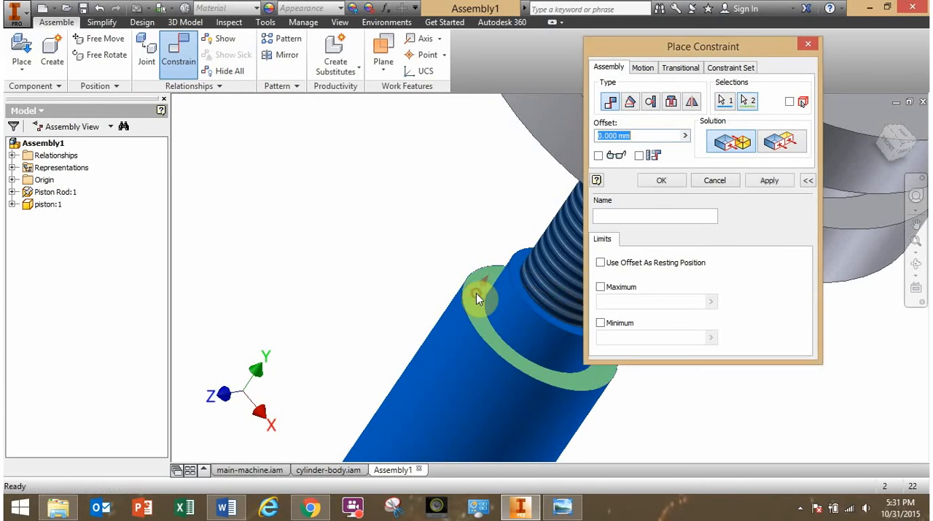
{"action": "left_click", "coordinate": [665, 181]}
Try to move the constrained piston by its outer rim to check which motion remains.
{"action": "middle_click_drag", "start_coordinate": [577, 260], "coordinate": [467, 277], "text": "shift"}
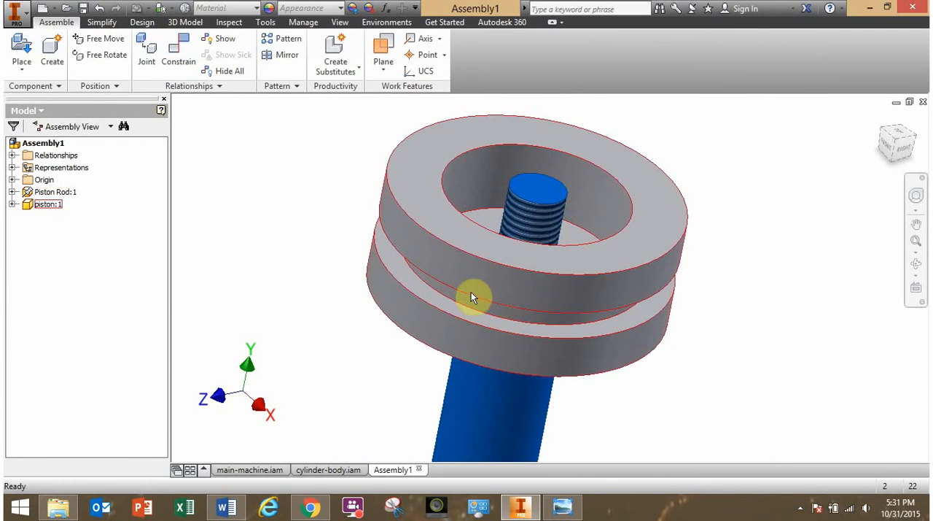
{"action": "left_click_drag", "start_coordinate": [471, 297], "coordinate": [620, 311]}
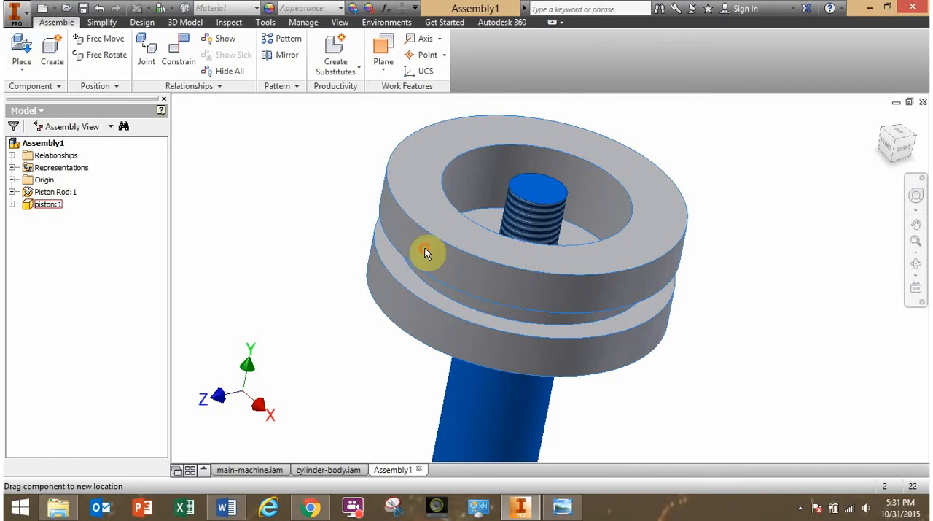
{"action": "left_click_drag", "start_coordinate": [425, 249], "coordinate": [429, 243]}
{"action": "left_click_drag", "start_coordinate": [487, 265], "coordinate": [508, 286]}
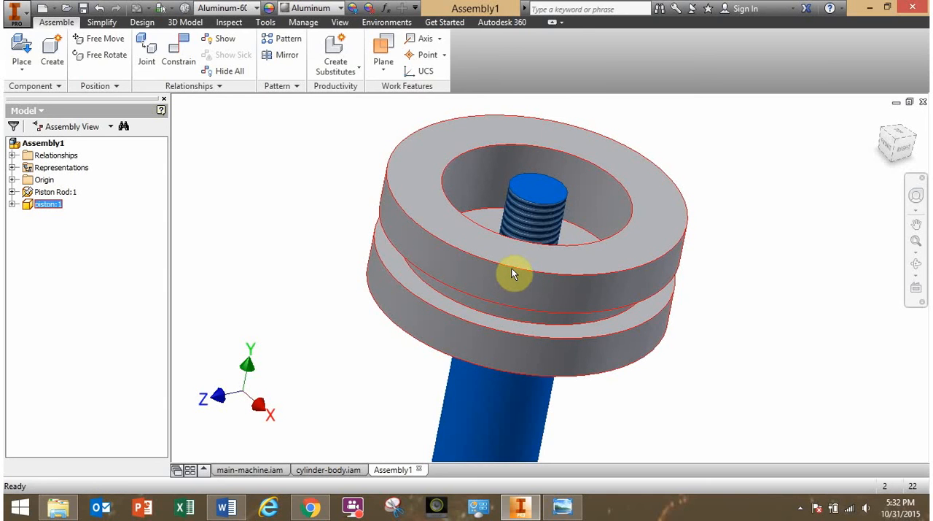
{"action": "left_click", "coordinate": [327, 276]}
{"action": "left_click", "coordinate": [438, 267]}
{"action": "left_click", "coordinate": [321, 227]}
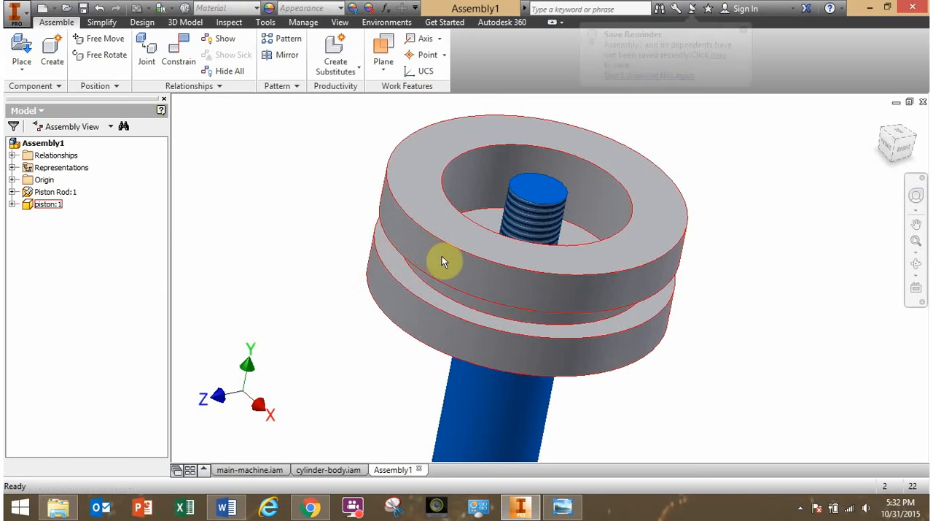
{"action": "left_click_drag", "start_coordinate": [506, 275], "coordinate": [658, 234]}
{"action": "left_click", "coordinate": [752, 263]}
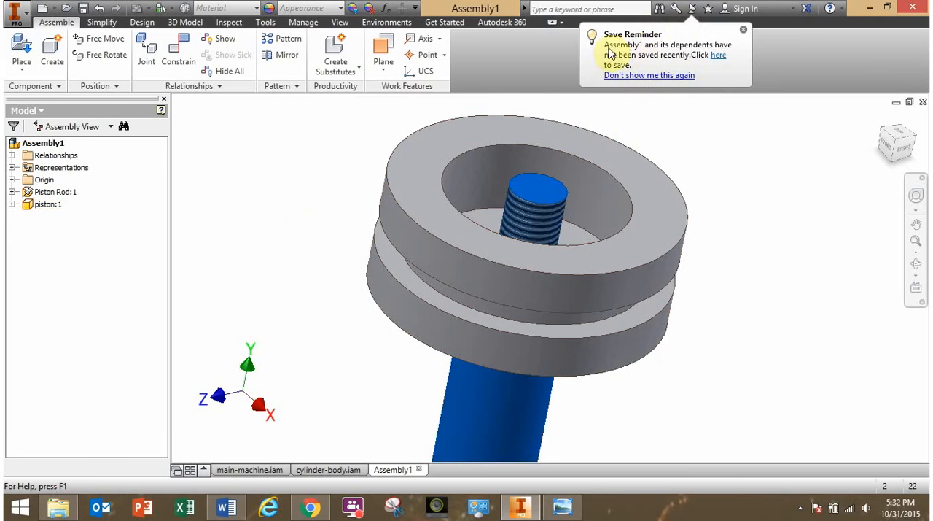
Disable the save reminder and start saving the assembly into the inner PistonPress-for-Students folder under Session03_BOMandAssemblies, Labs.
{"action": "left_click", "coordinate": [614, 76]}
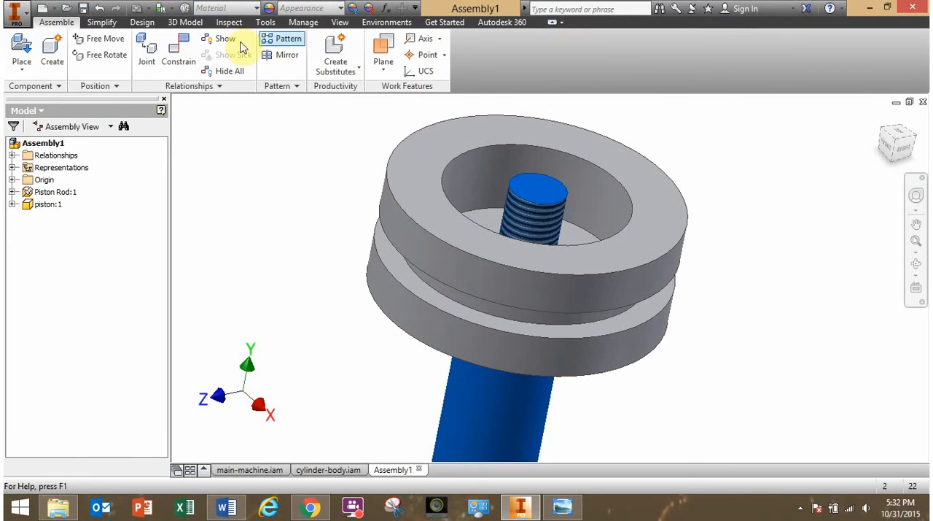
{"action": "left_click", "coordinate": [84, 10]}
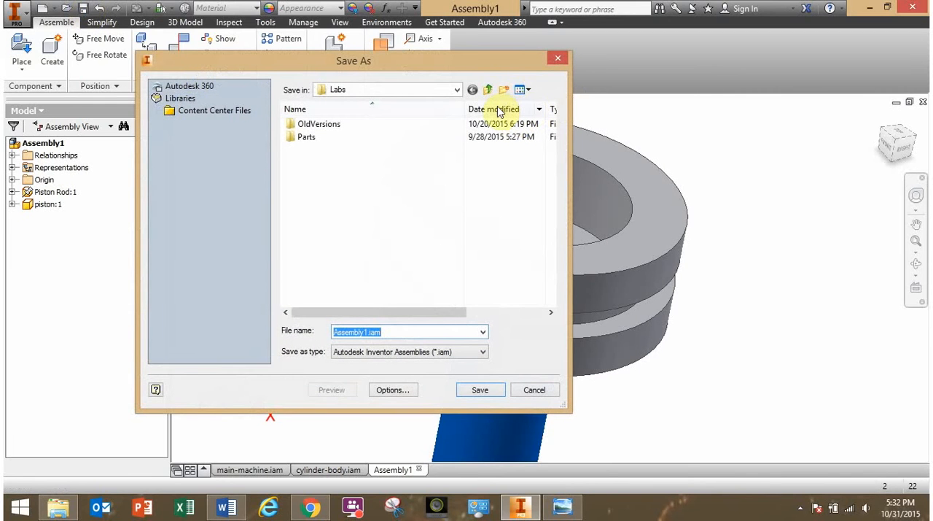
{"action": "left_click", "coordinate": [330, 163]}
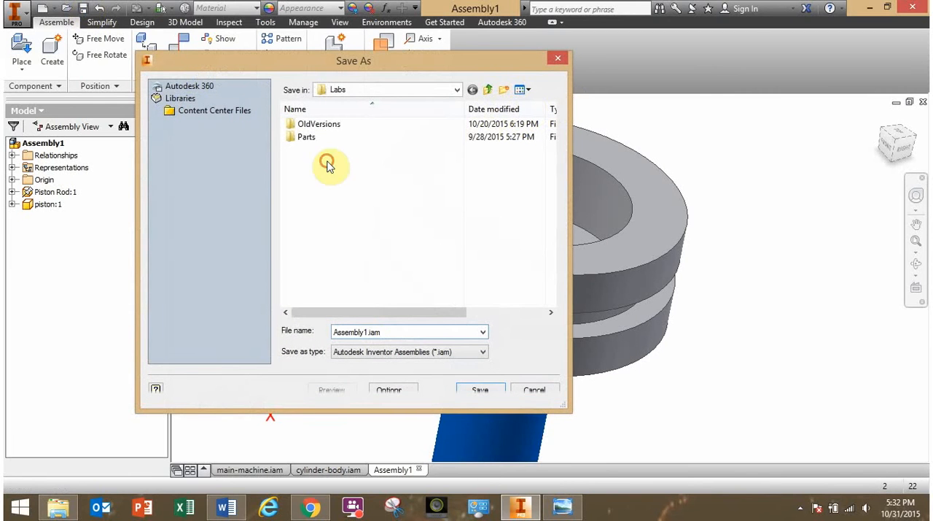
{"action": "left_click", "coordinate": [489, 90]}
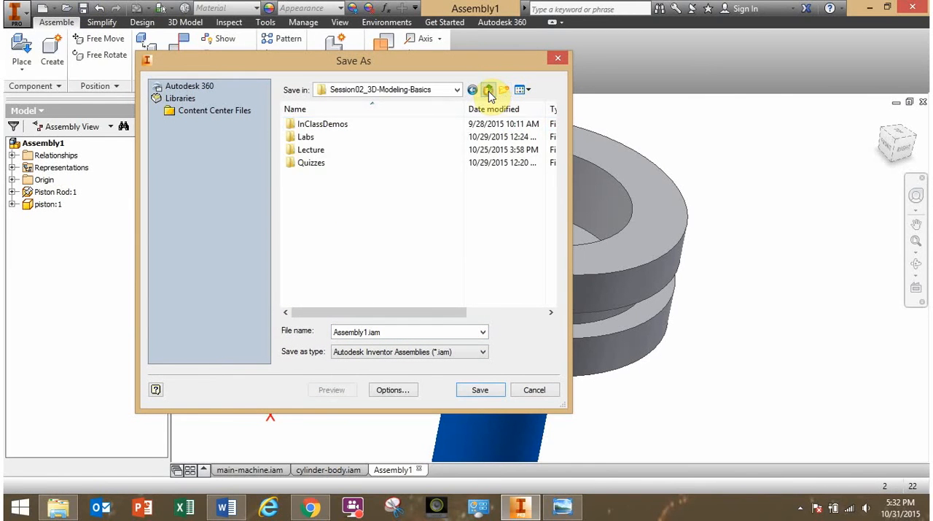
{"action": "left_click", "coordinate": [489, 91]}
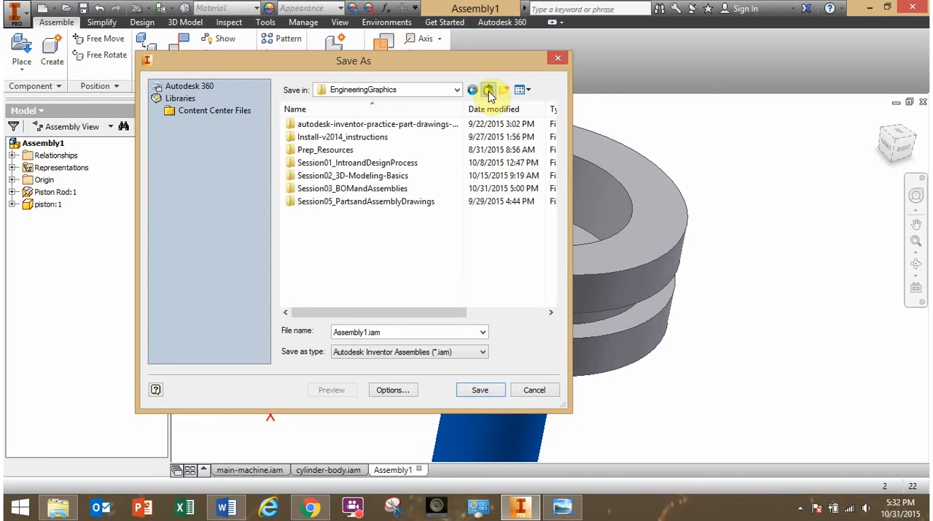
{"action": "double_click", "coordinate": [360, 188]}
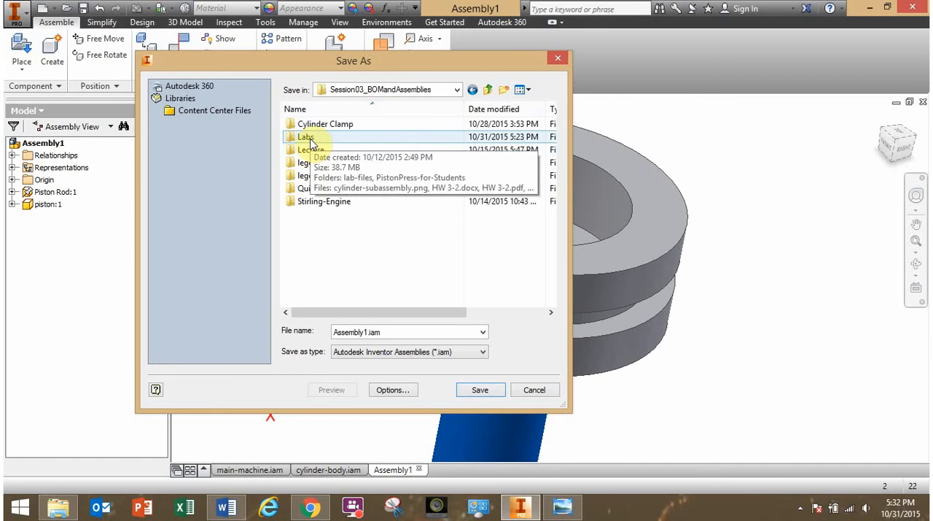
{"action": "double_click", "coordinate": [309, 140]}
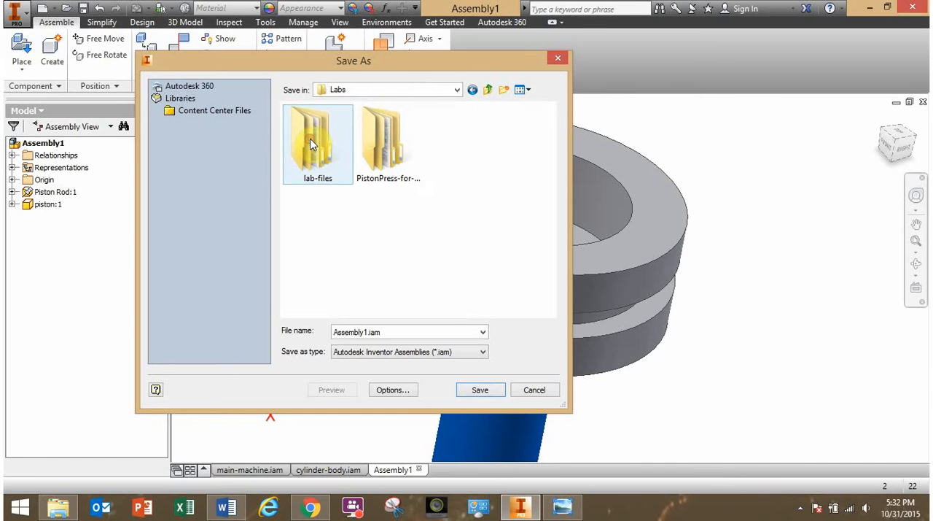
{"action": "double_click", "coordinate": [395, 158]}
{"action": "double_click", "coordinate": [353, 127]}
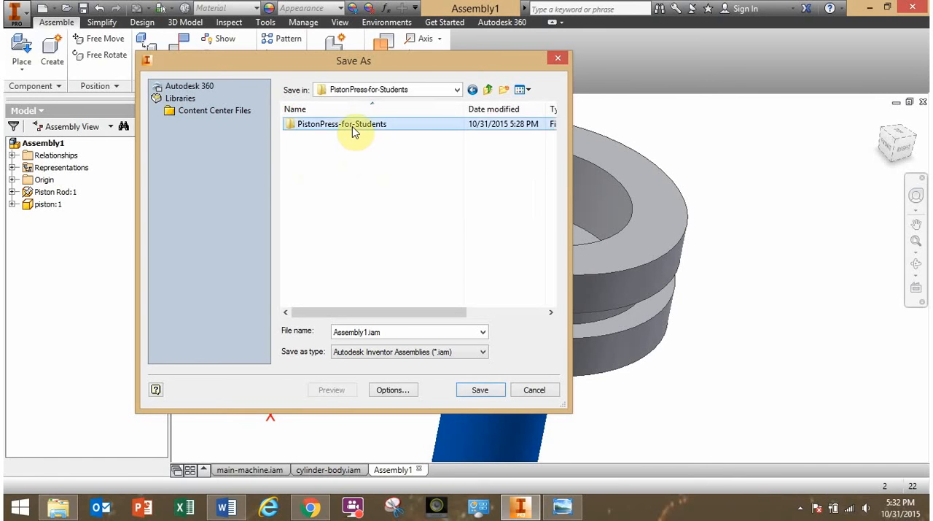
Name the assembly file piston-rod-subassembly.iam and save it.
{"action": "left_click", "coordinate": [409, 196]}
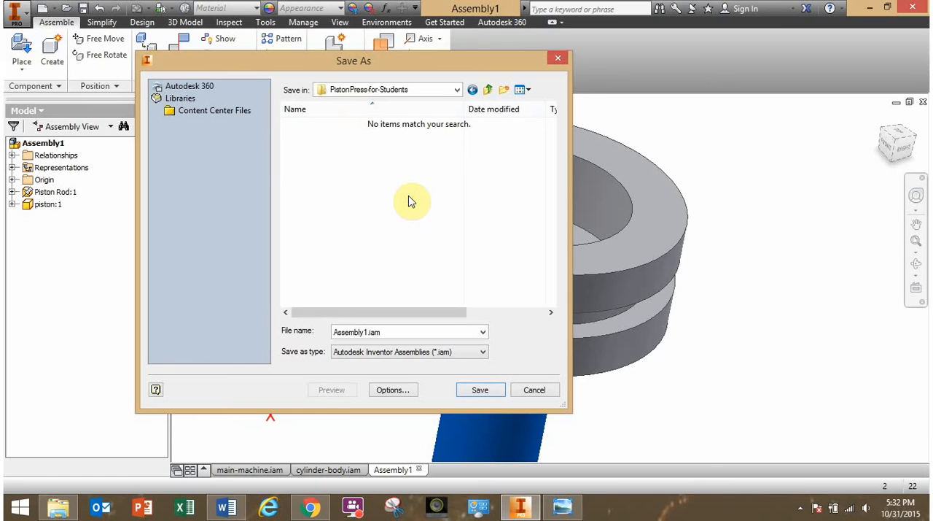
{"action": "double_click", "coordinate": [367, 331]}
{"action": "left_click", "coordinate": [364, 332]}
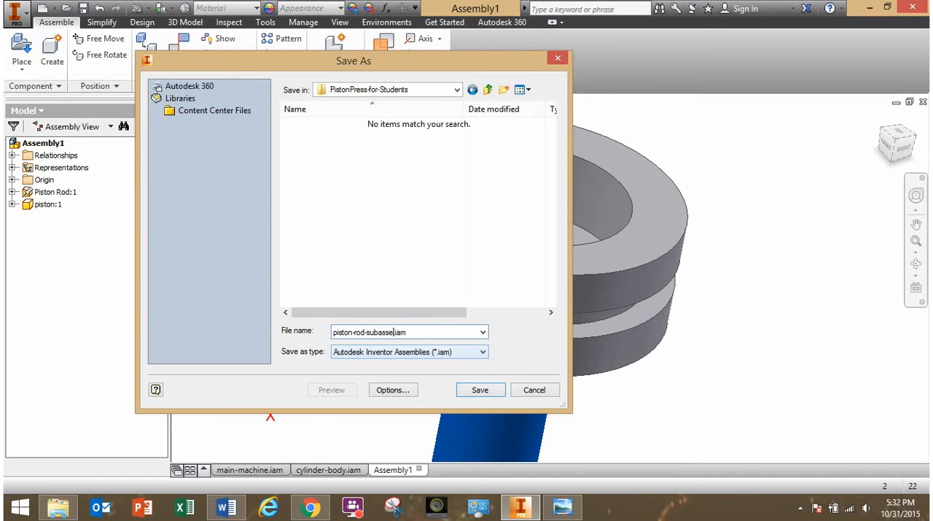
{"action": "left_click", "coordinate": [480, 391]}
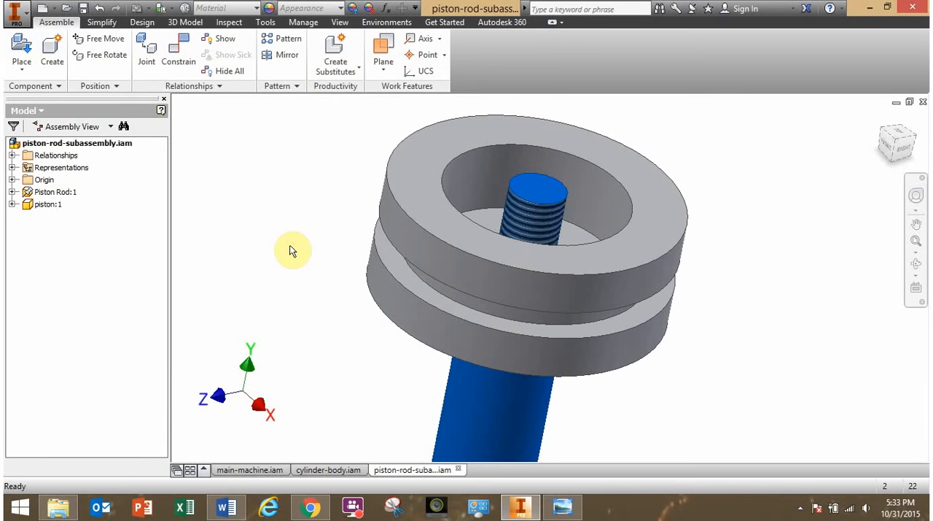
Switch to Windows Photo Viewer and check the piston-rod-subassembly.png drawing for the lock washer and hex nut.
{"action": "middle_click_drag", "start_coordinate": [316, 263], "coordinate": [394, 306], "text": "shift"}
{"action": "left_click", "coordinate": [562, 507]}
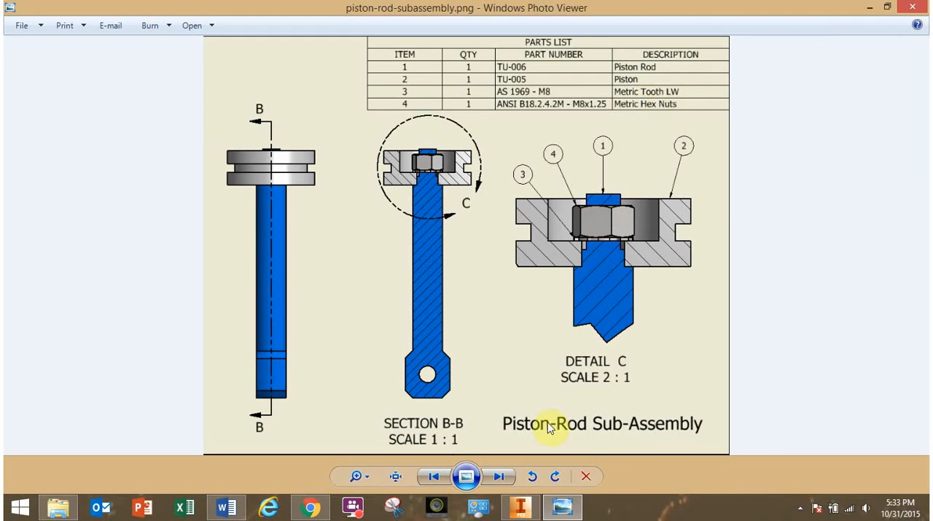
Switch to Inventor, start placing a component, and preview the hardware files up to AS 1969 - M8(1).ipt.
{"action": "left_click", "coordinate": [519, 508]}
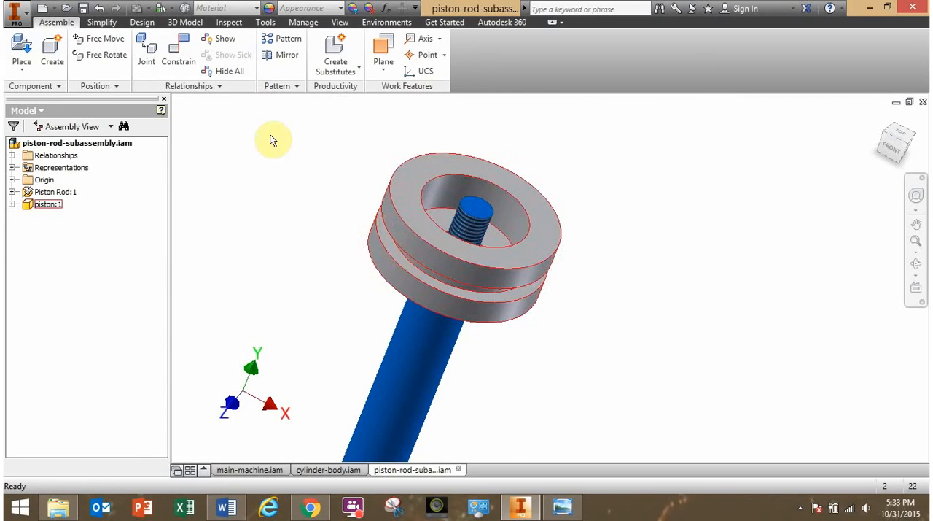
{"action": "left_click", "coordinate": [22, 51]}
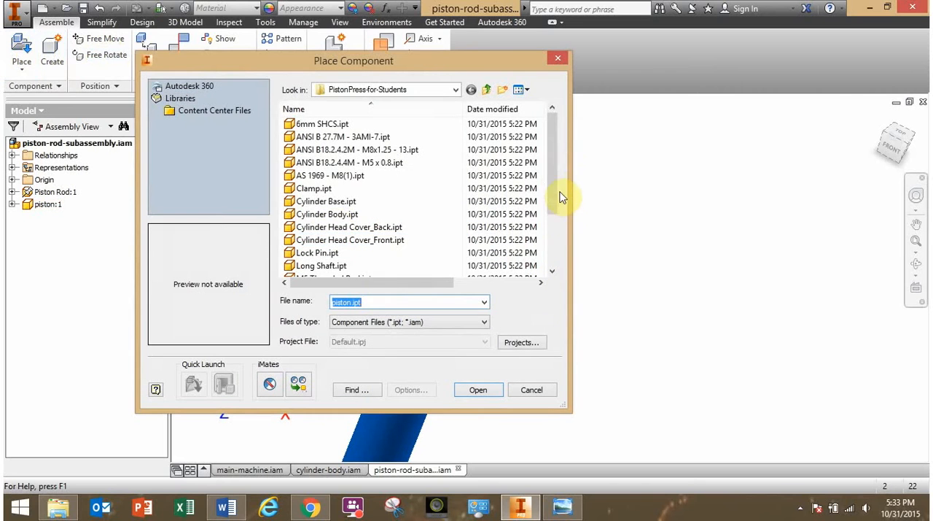
{"action": "left_click_drag", "start_coordinate": [553, 177], "coordinate": [555, 223]}
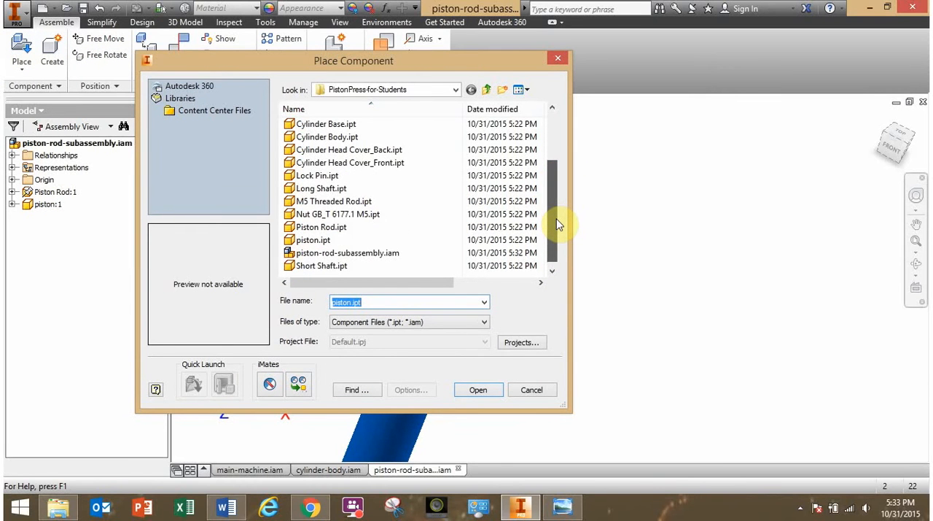
{"action": "left_click", "coordinate": [326, 202]}
{"action": "scroll", "coordinate": [326, 231], "scroll_direction": "up", "scroll_amount": 2}
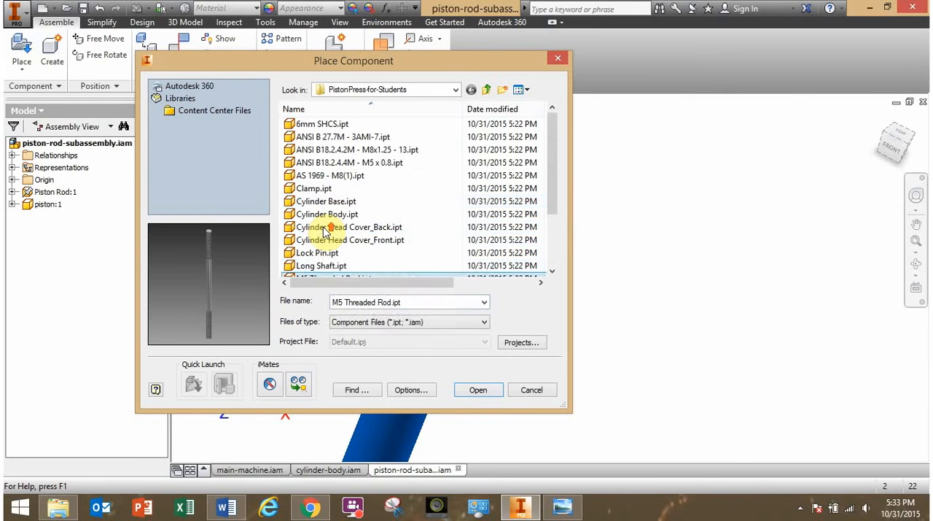
{"action": "left_click", "coordinate": [328, 136]}
{"action": "left_click", "coordinate": [328, 150]}
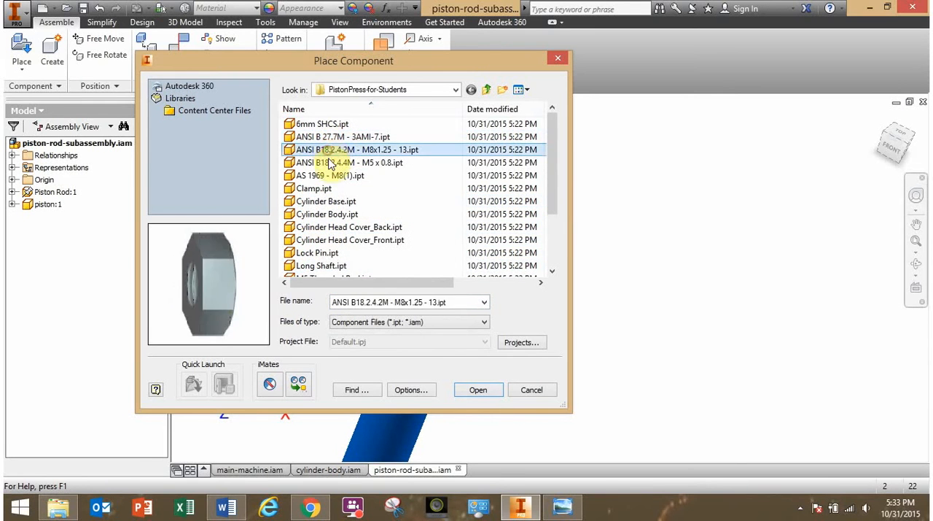
{"action": "left_click", "coordinate": [330, 163]}
{"action": "left_click", "coordinate": [334, 175]}
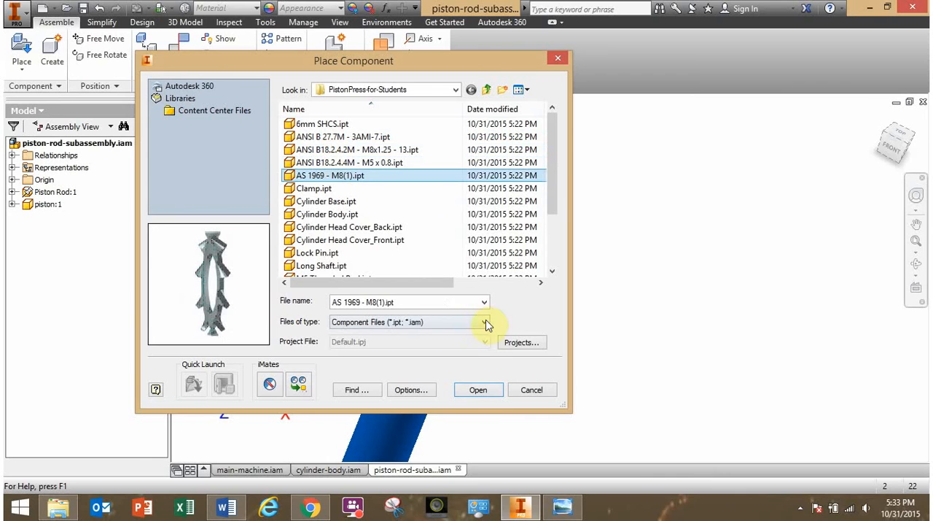
Check the lock washer's part number in the reference drawing and place one AS 1969 - M8(1).ipt beside the piston.
{"action": "left_click", "coordinate": [565, 508]}
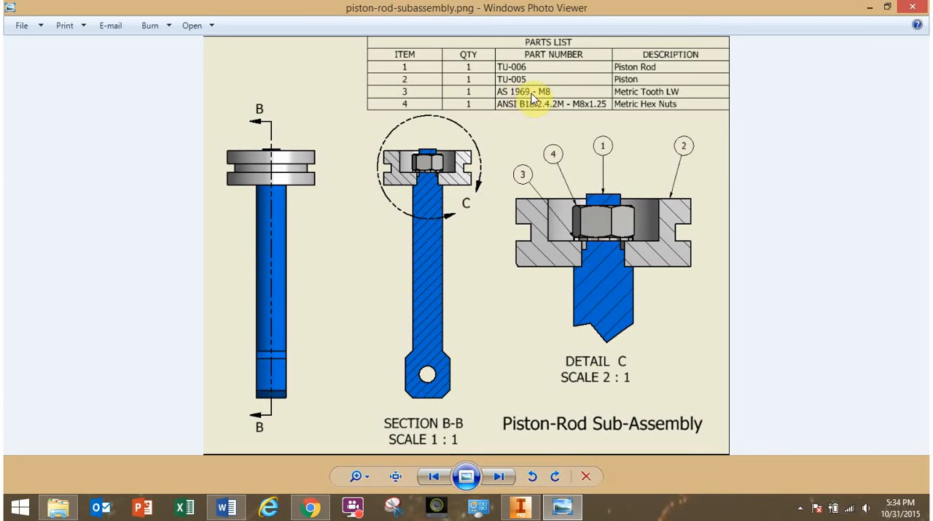
{"action": "left_click", "coordinate": [520, 508]}
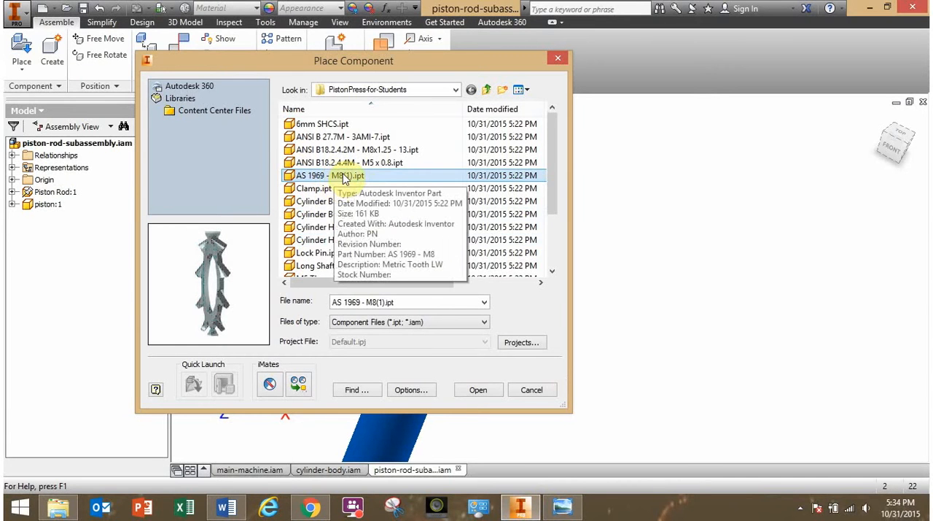
{"action": "left_click", "coordinate": [481, 390]}
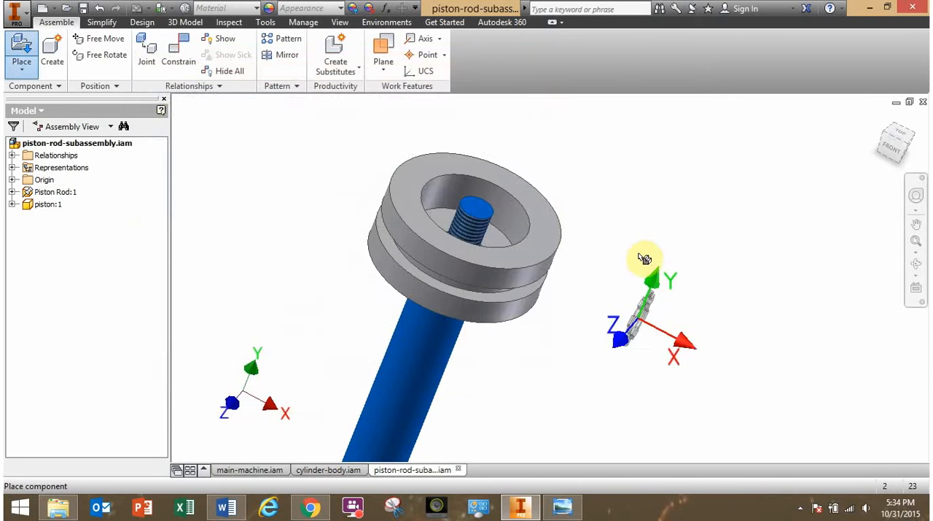
{"action": "left_click", "coordinate": [642, 264]}
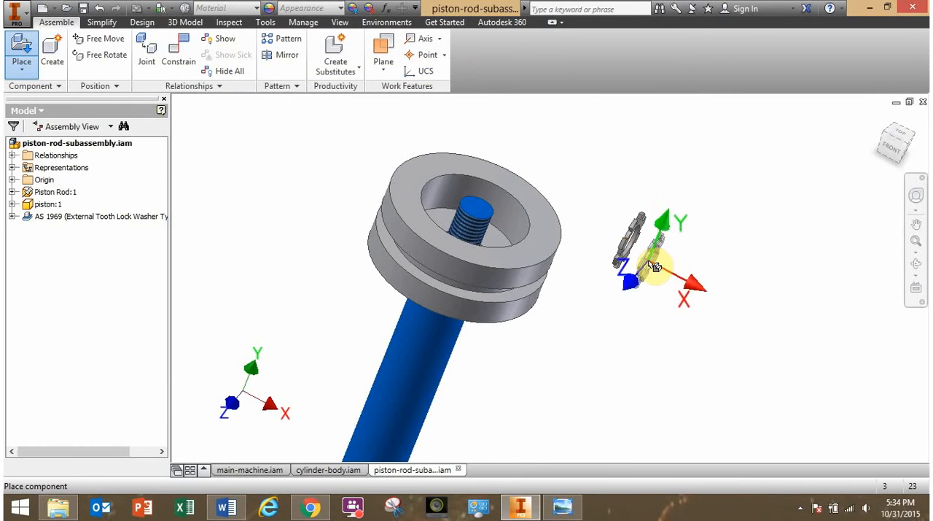
{"action": "key", "text": "Escape"}
Mate the lock washer's hole axis to the axis of the piston rod's threaded end with a 0 mm offset.
{"action": "middle_click_drag", "start_coordinate": [650, 261], "coordinate": [593, 259], "text": "shift"}
{"action": "middle_click_drag", "start_coordinate": [762, 323], "coordinate": [613, 306]}
{"action": "scroll", "coordinate": [626, 290], "scroll_direction": "up", "scroll_amount": 5}
{"action": "scroll", "coordinate": [610, 298], "scroll_direction": "down", "scroll_amount": 4}
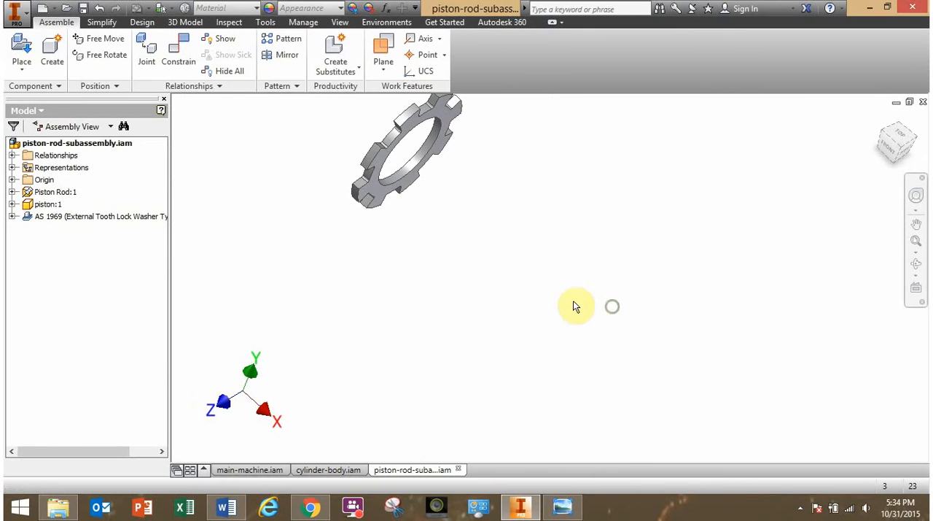
{"action": "middle_click_drag", "start_coordinate": [533, 295], "coordinate": [728, 392]}
{"action": "scroll", "coordinate": [639, 331], "scroll_direction": "up", "scroll_amount": 3}
{"action": "middle_click_drag", "start_coordinate": [603, 330], "coordinate": [645, 326]}
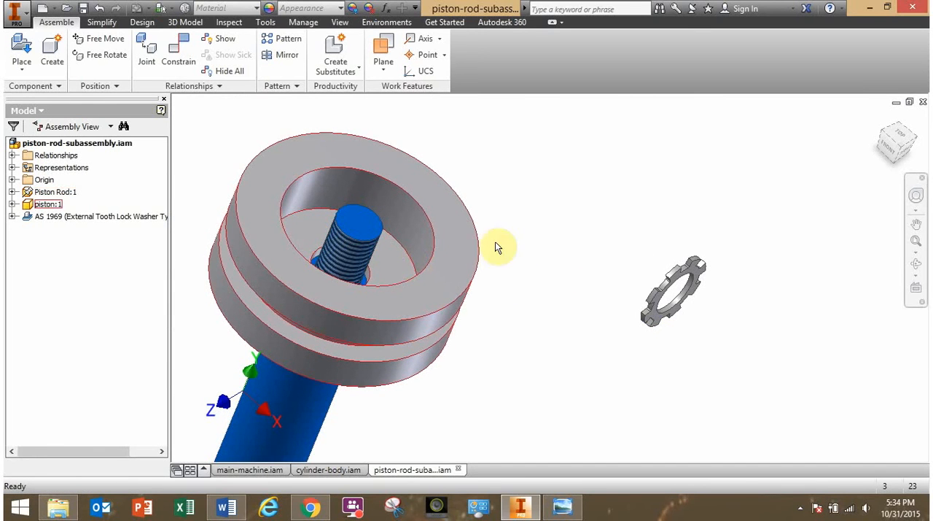
{"action": "left_click", "coordinate": [175, 57]}
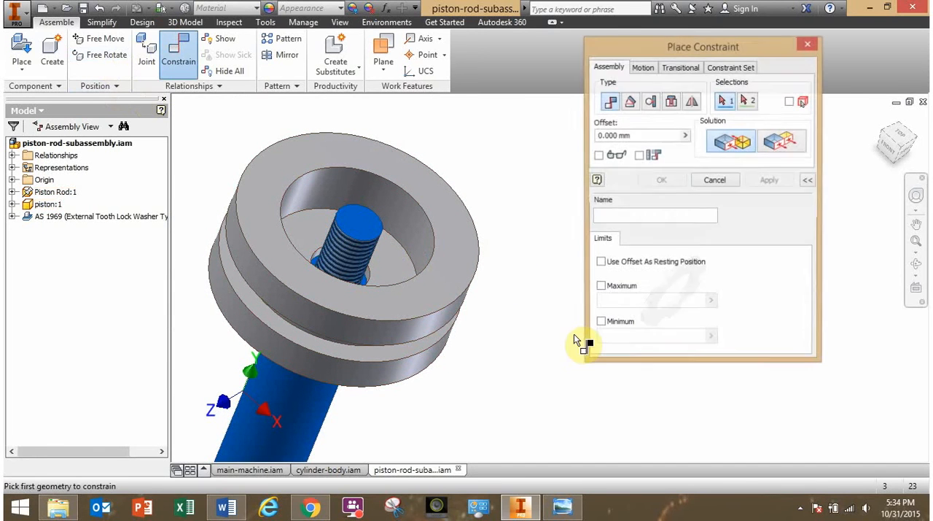
{"action": "left_click_drag", "start_coordinate": [686, 46], "coordinate": [133, 27]}
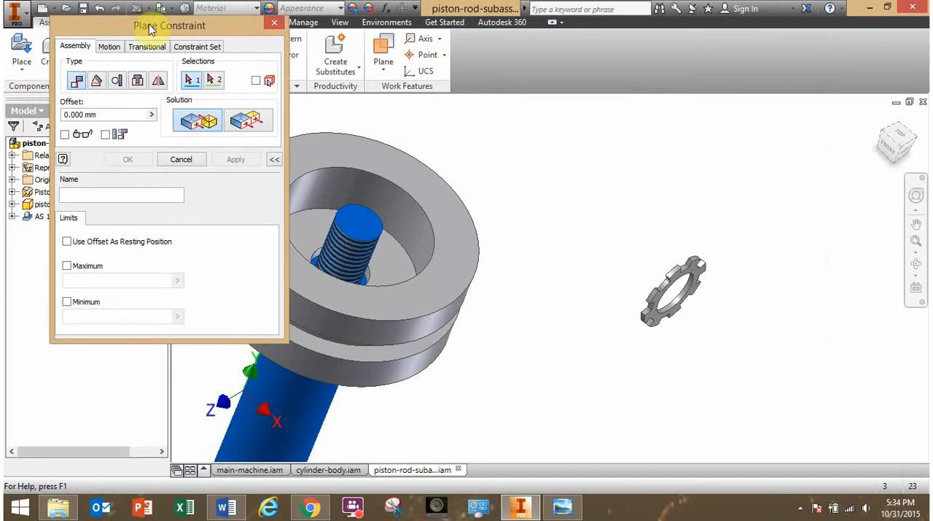
{"action": "scroll", "coordinate": [715, 325], "scroll_direction": "down", "scroll_amount": 5}
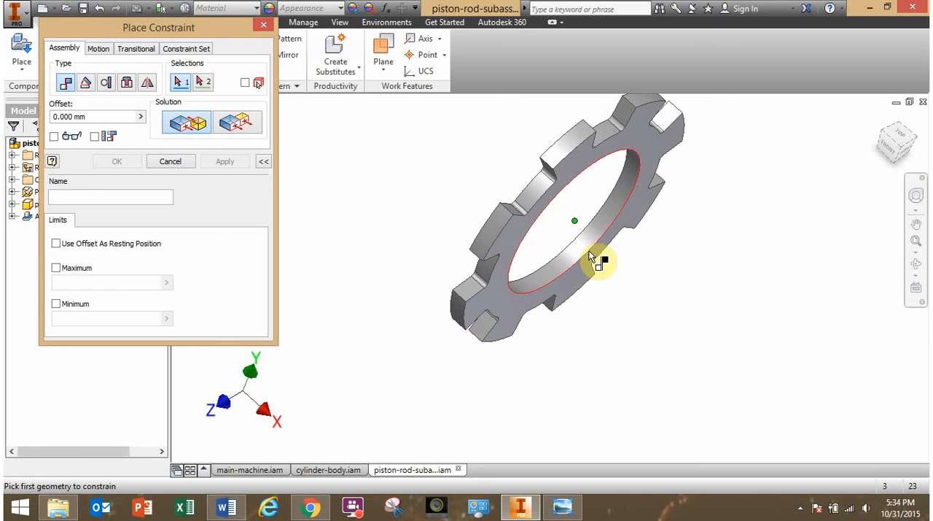
{"action": "mouse_move", "coordinate": [591, 257]}
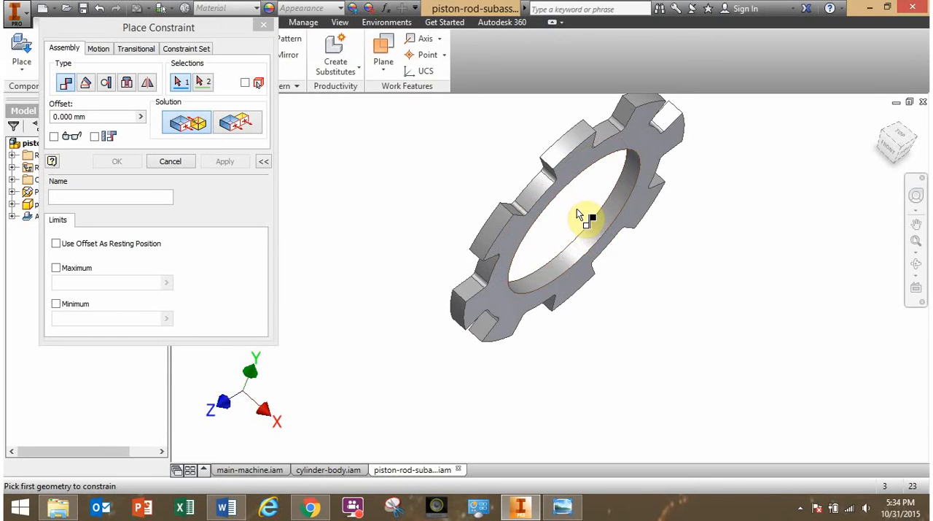
{"action": "left_click", "coordinate": [588, 244]}
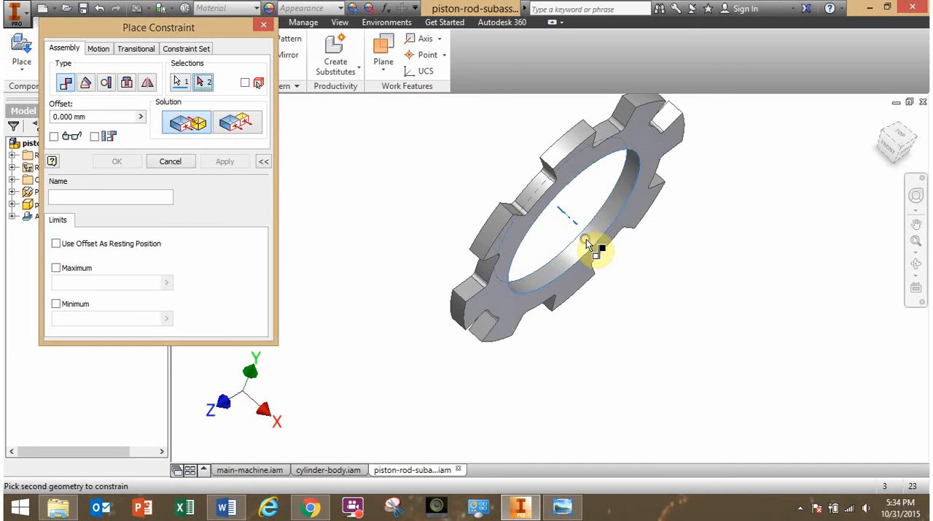
{"action": "scroll", "coordinate": [587, 262], "scroll_direction": "down", "scroll_amount": 5}
{"action": "middle_click_drag", "start_coordinate": [512, 264], "coordinate": [716, 290]}
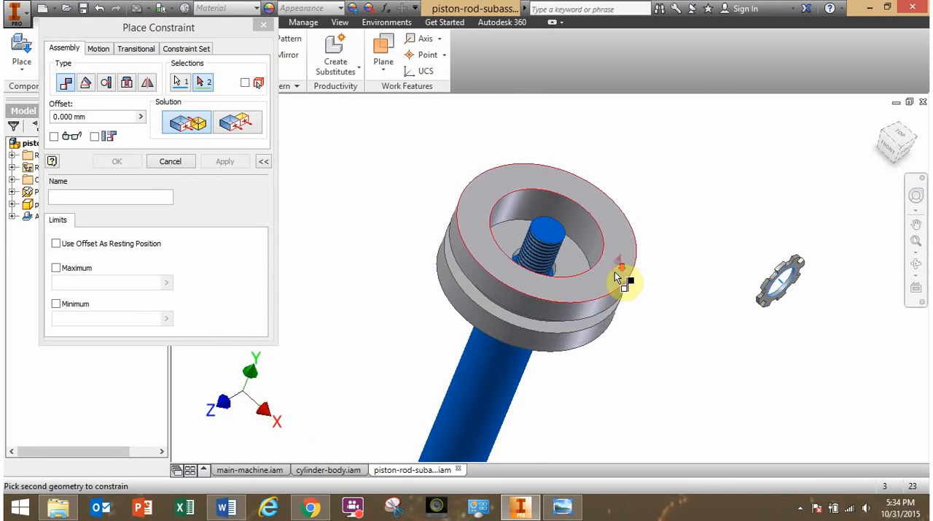
{"action": "scroll", "coordinate": [614, 271], "scroll_direction": "up", "scroll_amount": 3}
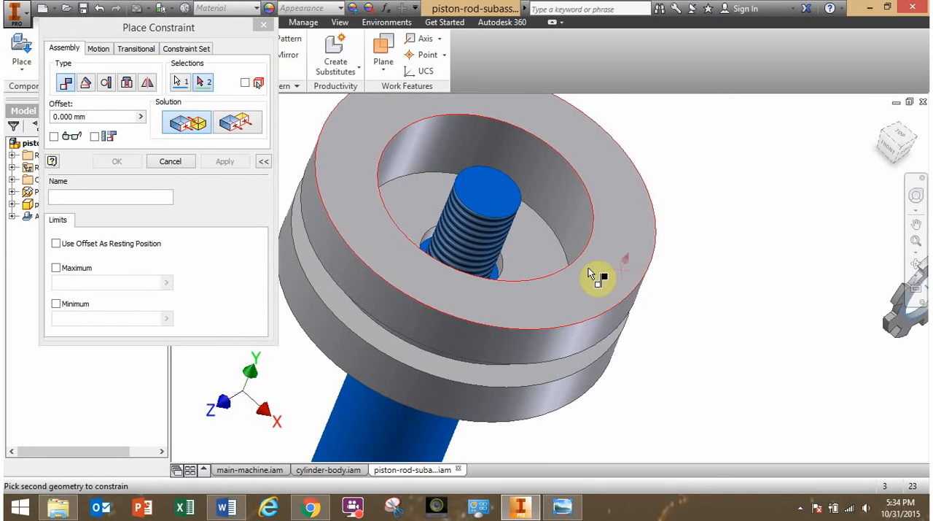
{"action": "left_click", "coordinate": [483, 229]}
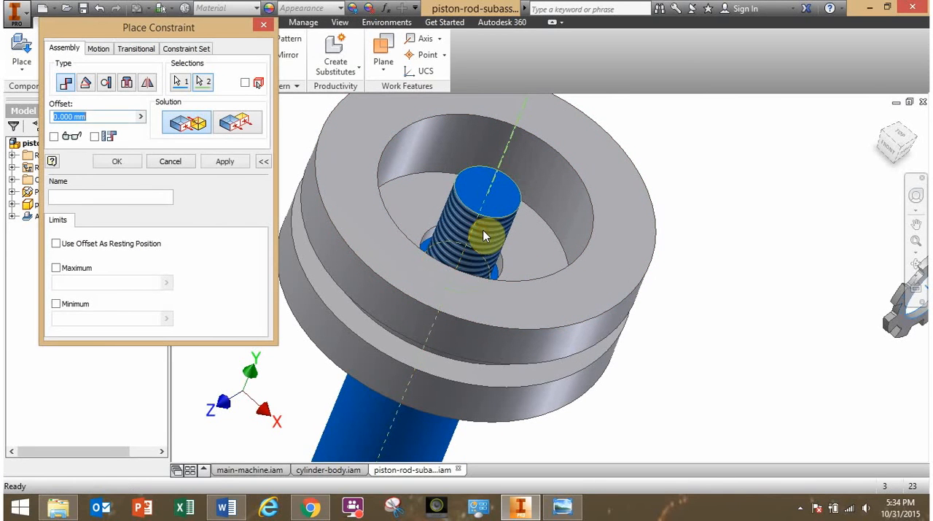
{"action": "left_click", "coordinate": [135, 167]}
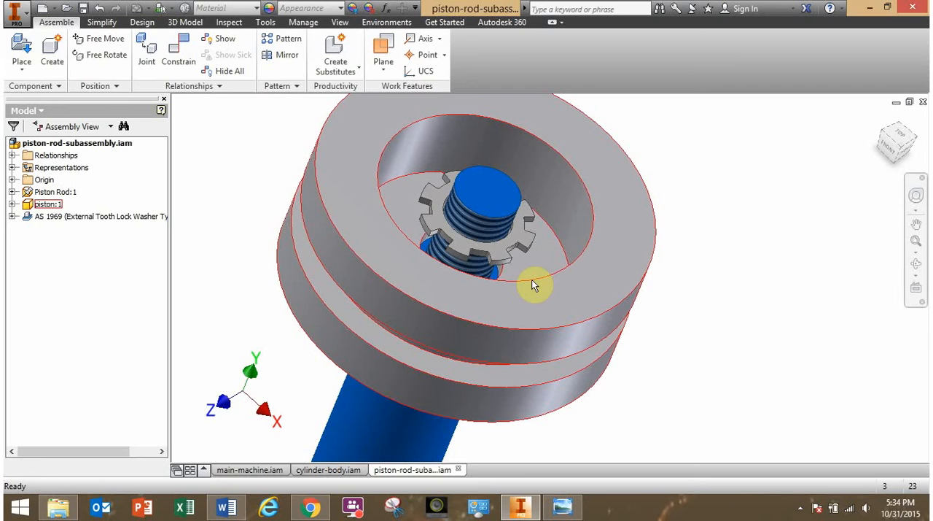
Slide the lock washer along the rod's axis until it clears the piston, and deselect it.
{"action": "left_click_drag", "start_coordinate": [500, 260], "coordinate": [627, 72]}
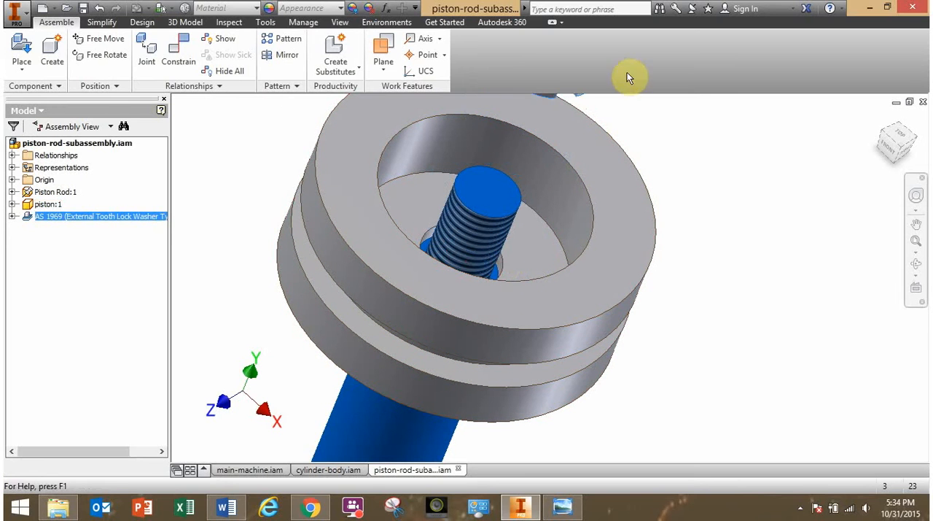
{"action": "left_click_drag", "start_coordinate": [579, 98], "coordinate": [661, 90]}
{"action": "left_click", "coordinate": [717, 180]}
Mate the lock washer's underside to the floor of the piston's recess with a 0 mm offset.
{"action": "middle_click_drag", "start_coordinate": [694, 264], "coordinate": [686, 360], "text": "shift"}
{"action": "scroll", "coordinate": [688, 357], "scroll_direction": "up", "scroll_amount": 3}
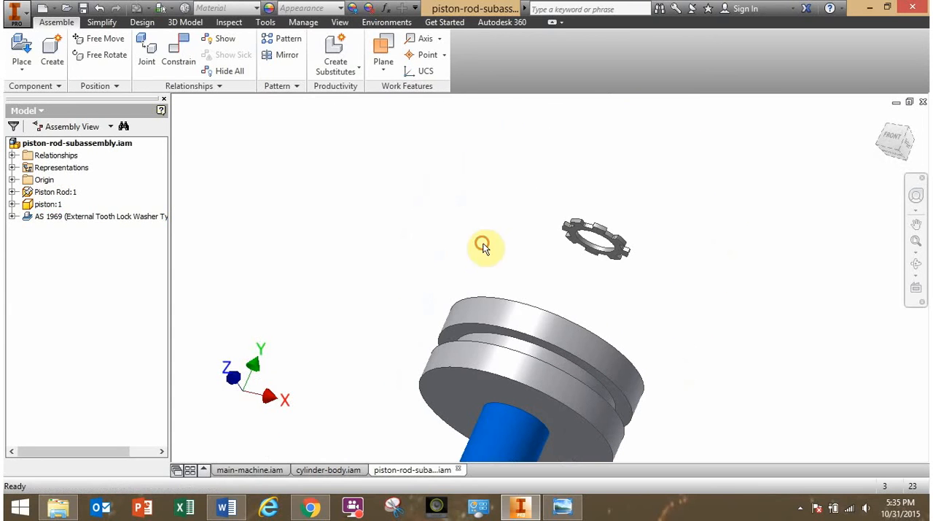
{"action": "left_click", "coordinate": [184, 61]}
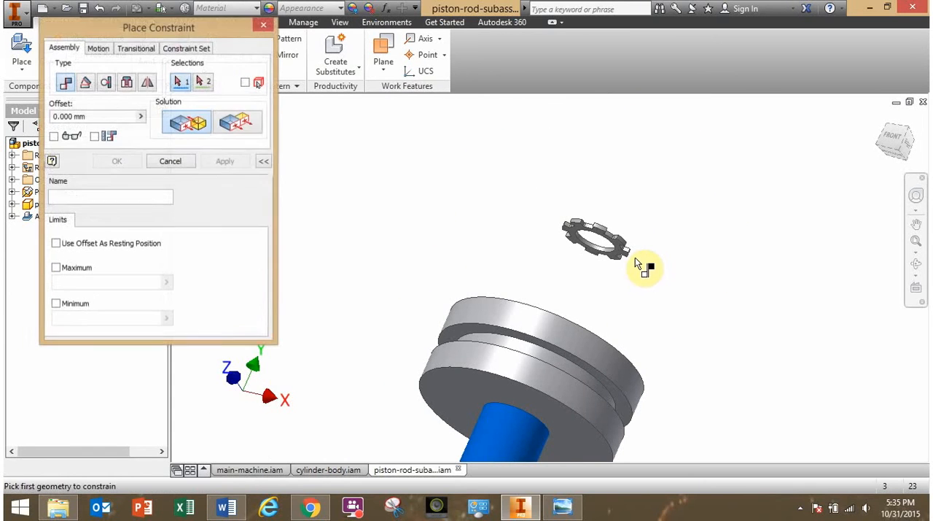
{"action": "scroll", "coordinate": [638, 262], "scroll_direction": "down", "scroll_amount": 3}
{"action": "left_click", "coordinate": [600, 260]}
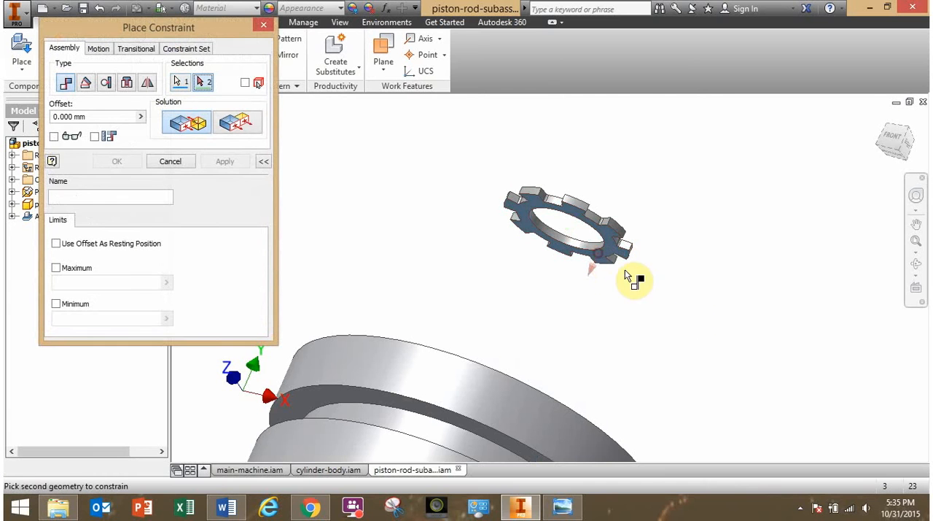
{"action": "middle_click_drag", "start_coordinate": [687, 302], "coordinate": [667, 358], "text": "shift"}
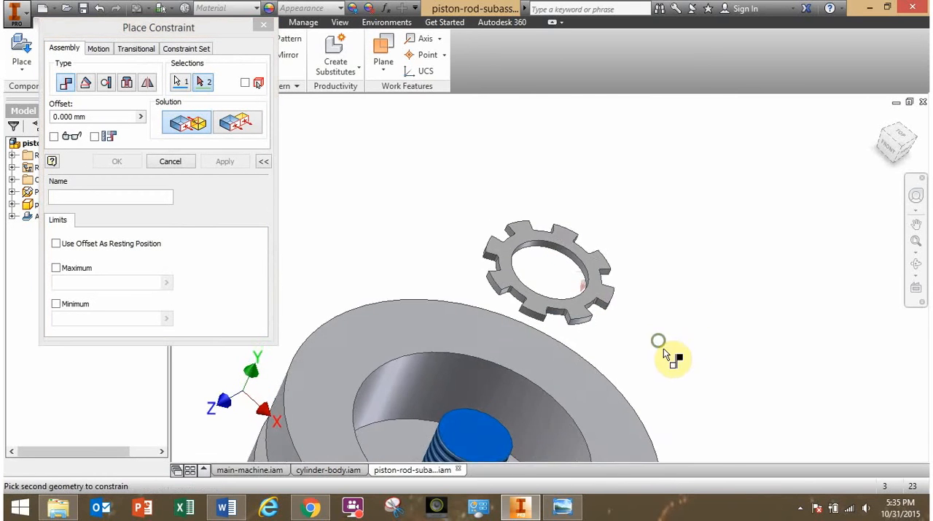
{"action": "scroll", "coordinate": [758, 234], "scroll_direction": "down", "scroll_amount": 4}
{"action": "scroll", "coordinate": [662, 277], "scroll_direction": "up", "scroll_amount": 5}
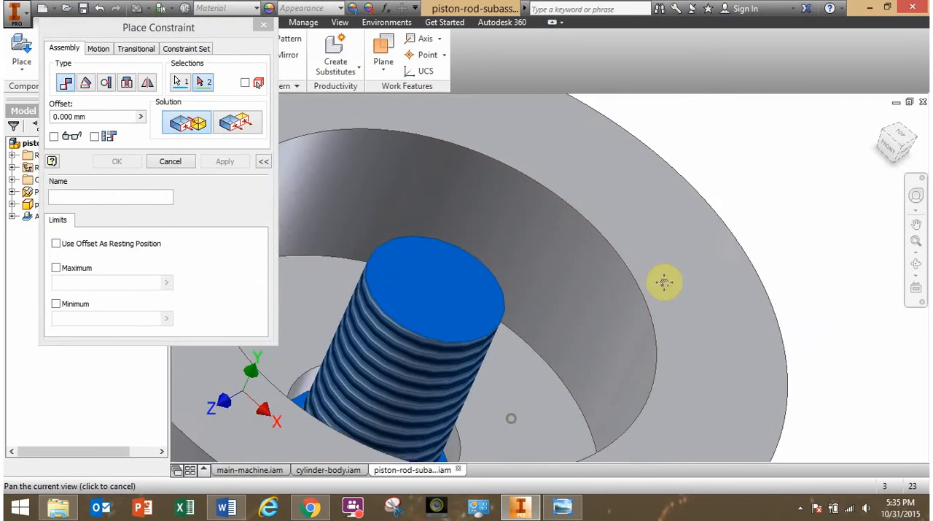
{"action": "left_click", "coordinate": [694, 267]}
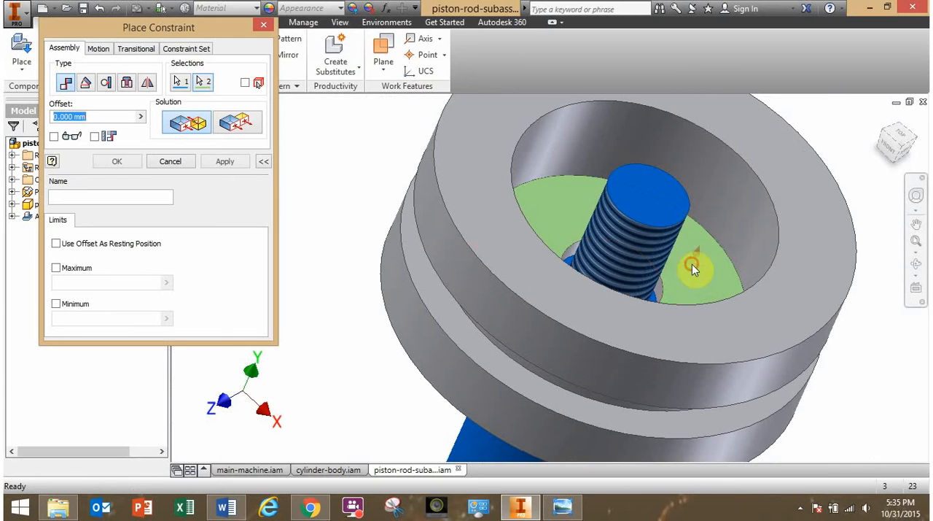
{"action": "left_click", "coordinate": [135, 168]}
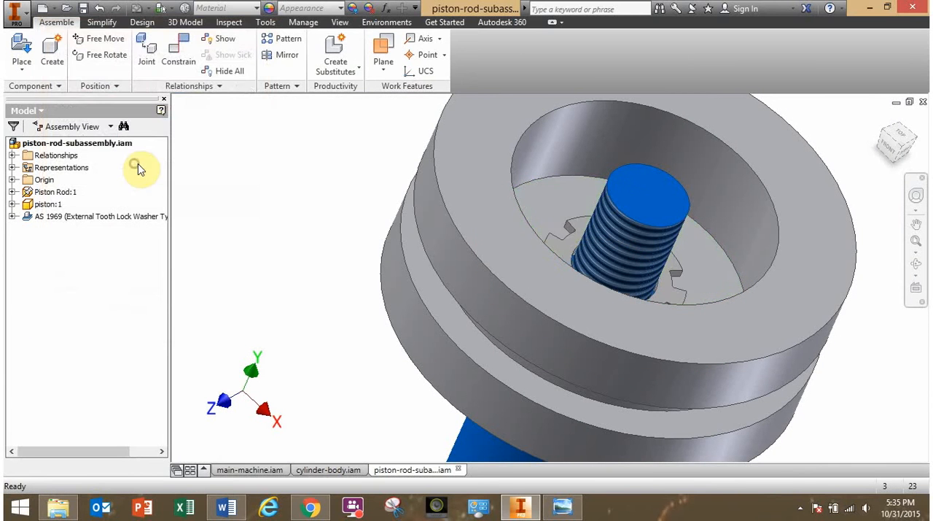
Examine the lock washer's seating around the threaded end inside the piston's recess.
{"action": "middle_click_drag", "start_coordinate": [646, 281], "coordinate": [551, 313]}
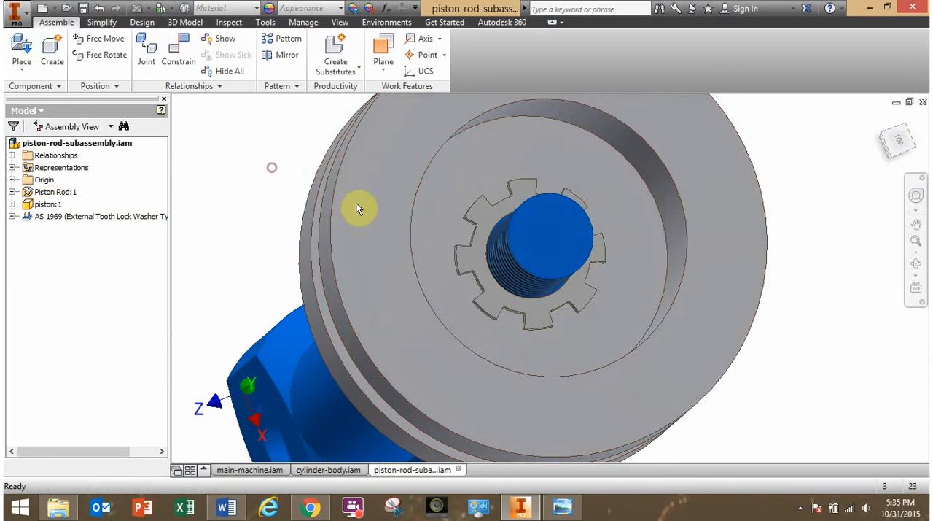
{"action": "left_click_drag", "start_coordinate": [463, 260], "coordinate": [532, 277]}
{"action": "left_click", "coordinate": [781, 337]}
{"action": "mouse_move", "coordinate": [760, 355]}
{"action": "middle_mouse_down", "text": "shift"}
{"action": "mouse_move", "coordinate": [762, 332]}
{"action": "mouse_move", "coordinate": [778, 329]}
{"action": "mouse_move", "coordinate": [756, 339]}
{"action": "middle_mouse_up", "text": "shift"}
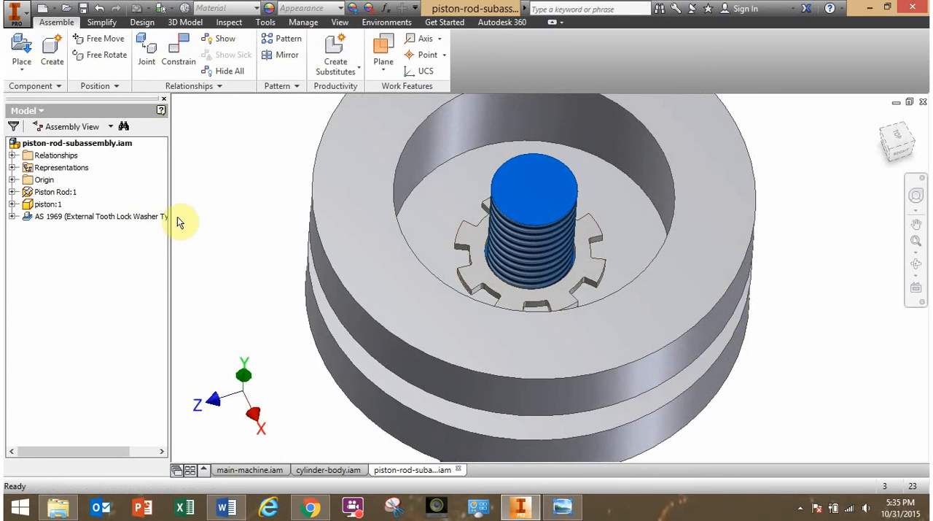
Check the piston-rod drawing in Windows Photo Viewer and, back in Inventor, place one ANSI B18.2.4.2M - M8x1.25 - 13.ipt hex nut beside the piston.
{"action": "left_click", "coordinate": [562, 507]}
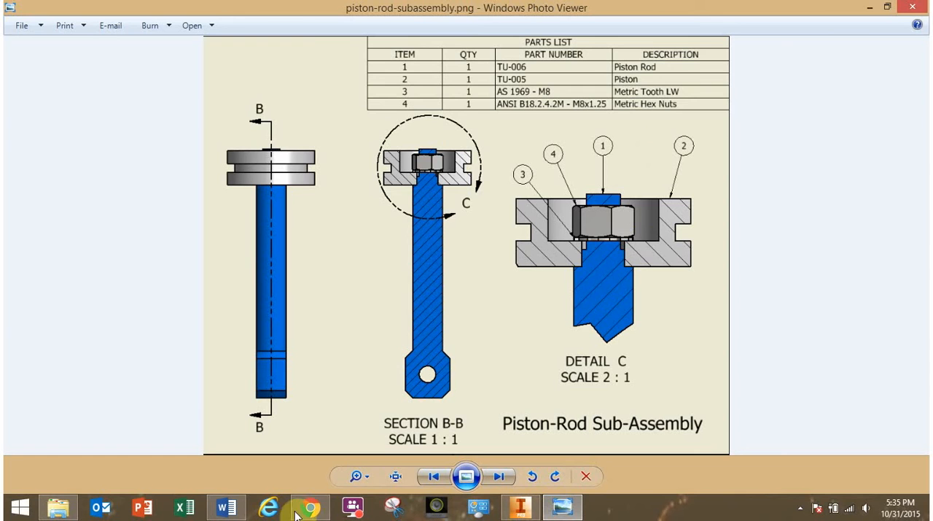
{"action": "left_click", "coordinate": [520, 506]}
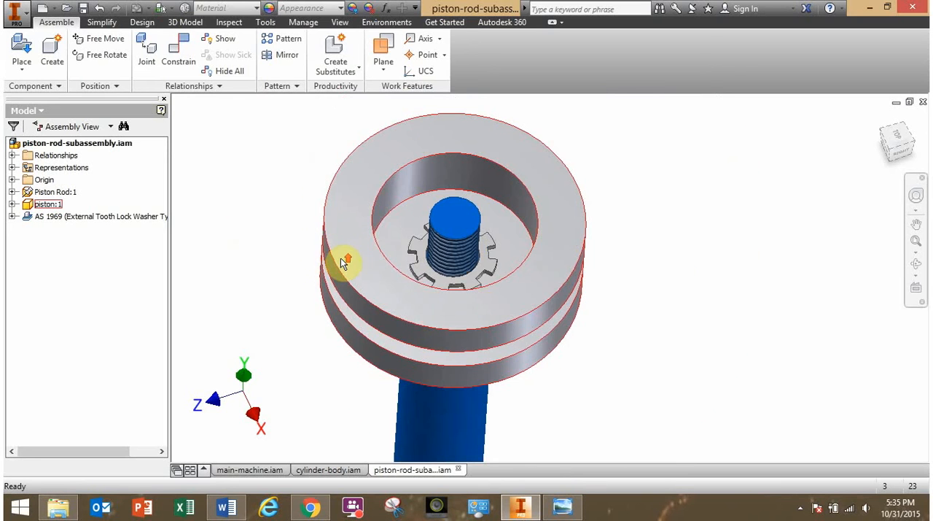
{"action": "left_click", "coordinate": [21, 53]}
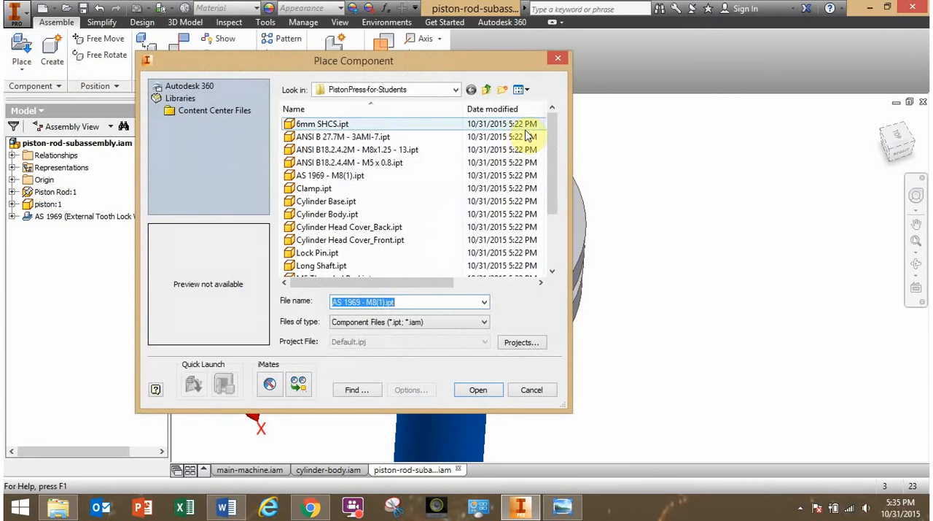
{"action": "left_click", "coordinate": [410, 151]}
{"action": "left_click", "coordinate": [405, 163]}
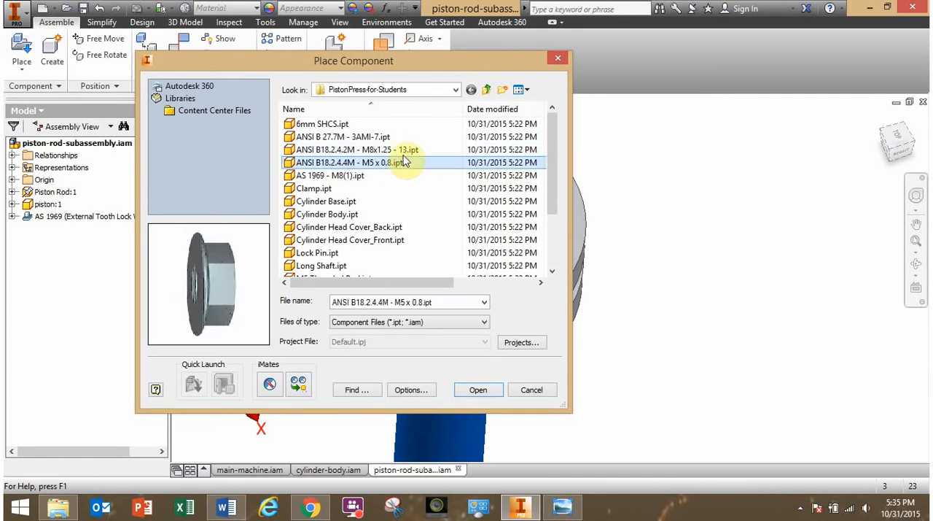
{"action": "left_click", "coordinate": [406, 152]}
{"action": "left_click", "coordinate": [470, 396]}
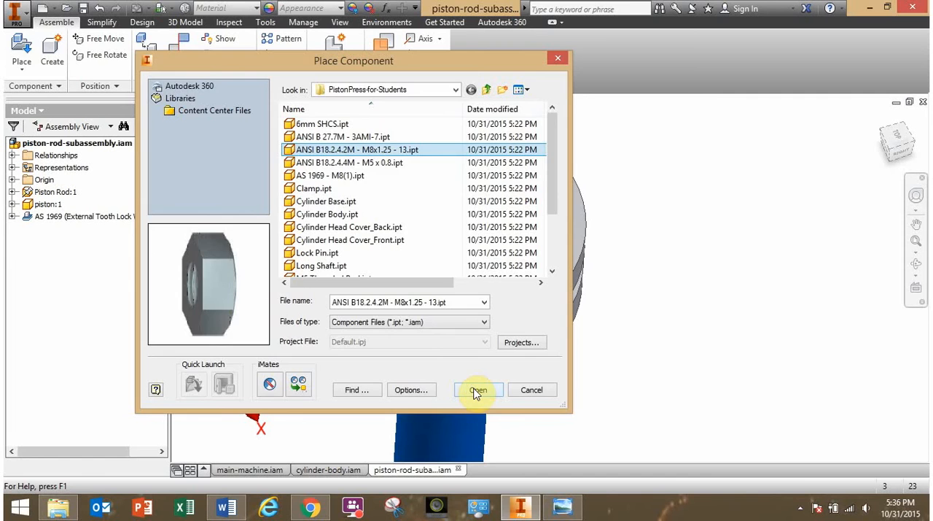
{"action": "left_click", "coordinate": [475, 390]}
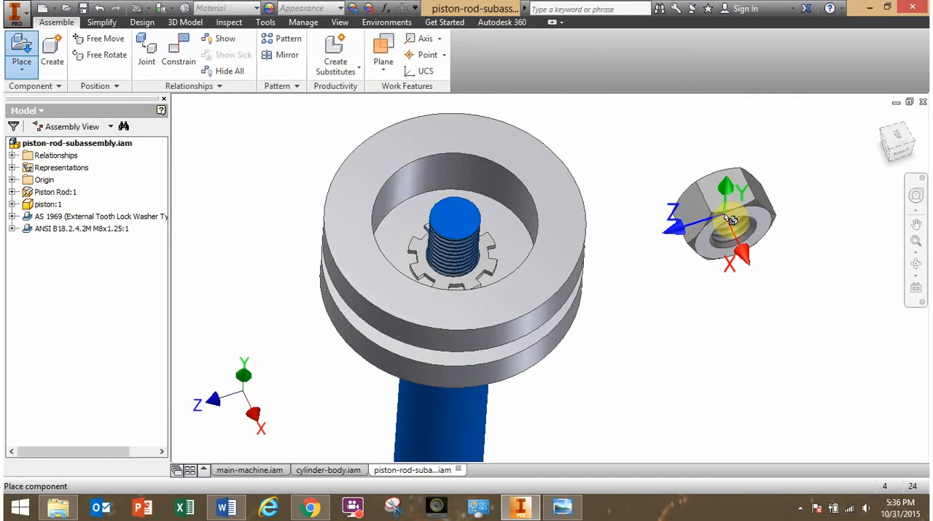
{"action": "key", "text": "Escape"}
{"action": "left_click", "coordinate": [722, 294]}
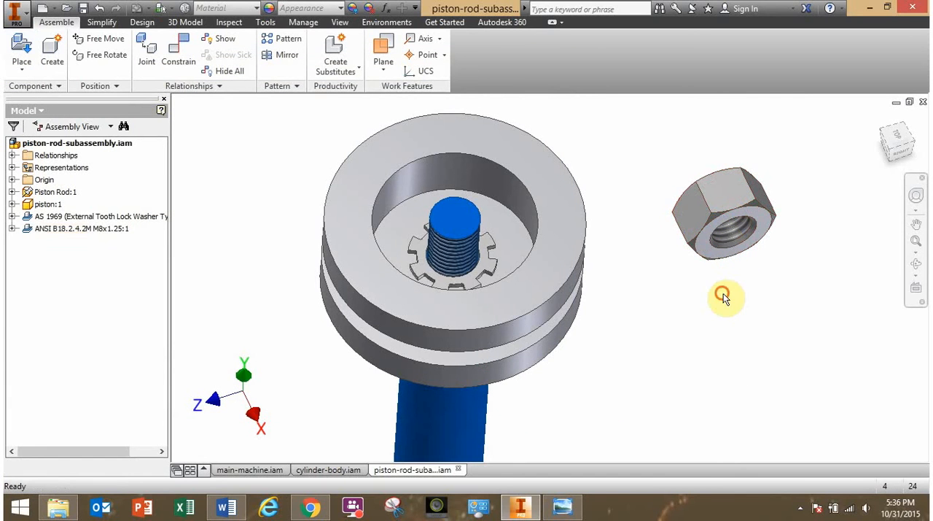
Mate the hex nut's hole axis to the axis of the piston rod's threaded end with a 0 mm offset.
{"action": "middle_click_drag", "start_coordinate": [705, 293], "coordinate": [727, 311], "text": "shift"}
{"action": "scroll", "coordinate": [702, 235], "scroll_direction": "up", "scroll_amount": 3}
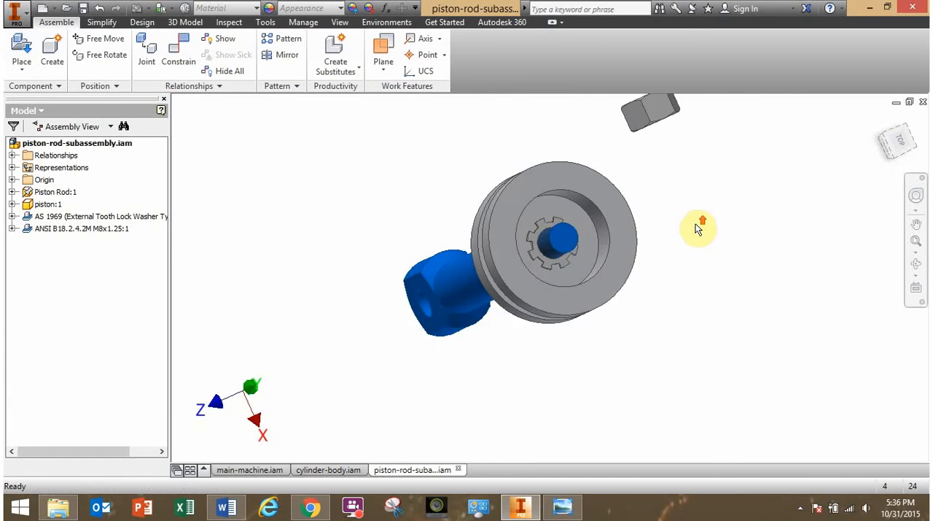
{"action": "middle_click_drag", "start_coordinate": [692, 206], "coordinate": [764, 387]}
{"action": "middle_click_drag", "start_coordinate": [716, 303], "coordinate": [783, 398], "text": "shift"}
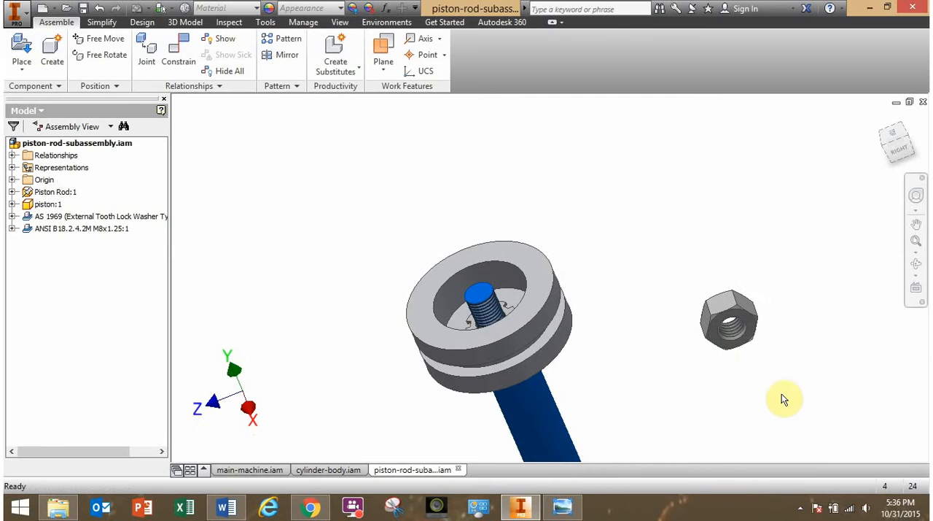
{"action": "middle_click_drag", "start_coordinate": [726, 324], "coordinate": [751, 379], "text": "shift"}
{"action": "middle_click_drag", "start_coordinate": [701, 247], "coordinate": [631, 374], "text": "shift"}
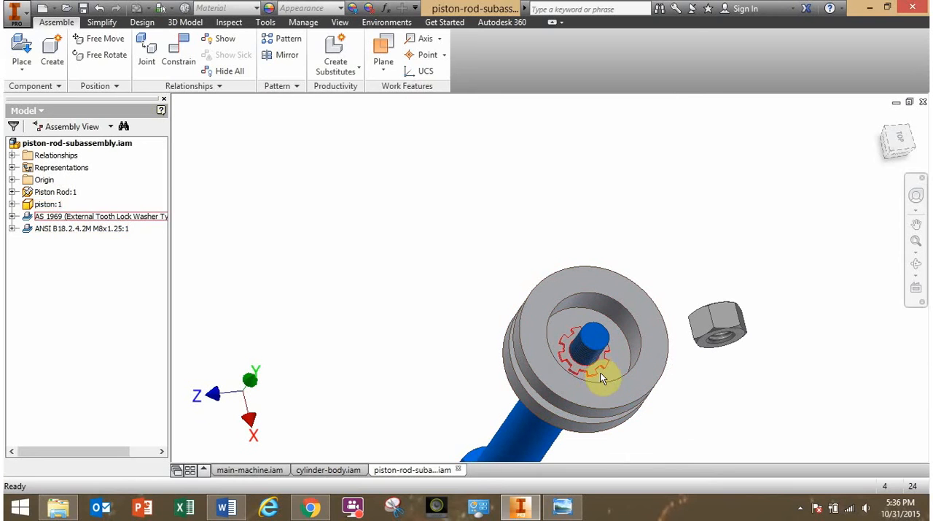
{"action": "left_click", "coordinate": [179, 51]}
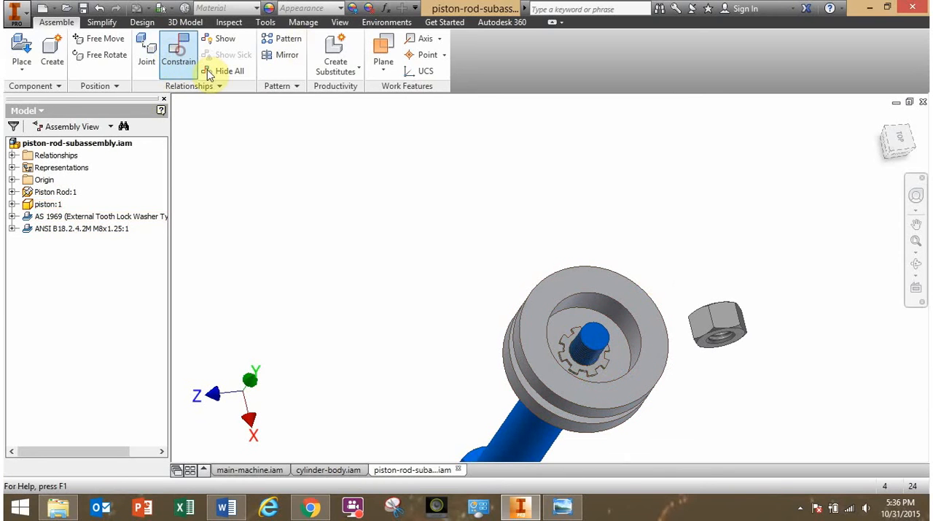
{"action": "scroll", "coordinate": [739, 326], "scroll_direction": "up", "scroll_amount": 3}
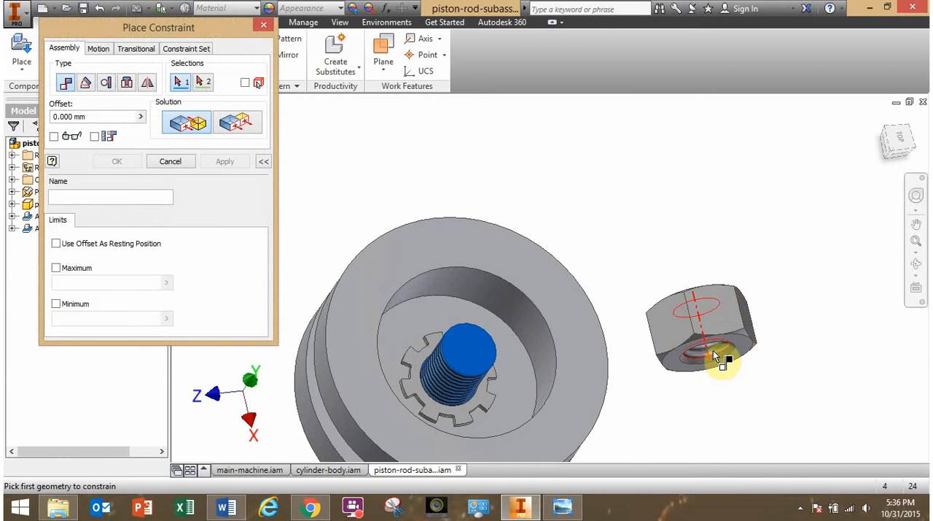
{"action": "left_click", "coordinate": [714, 352]}
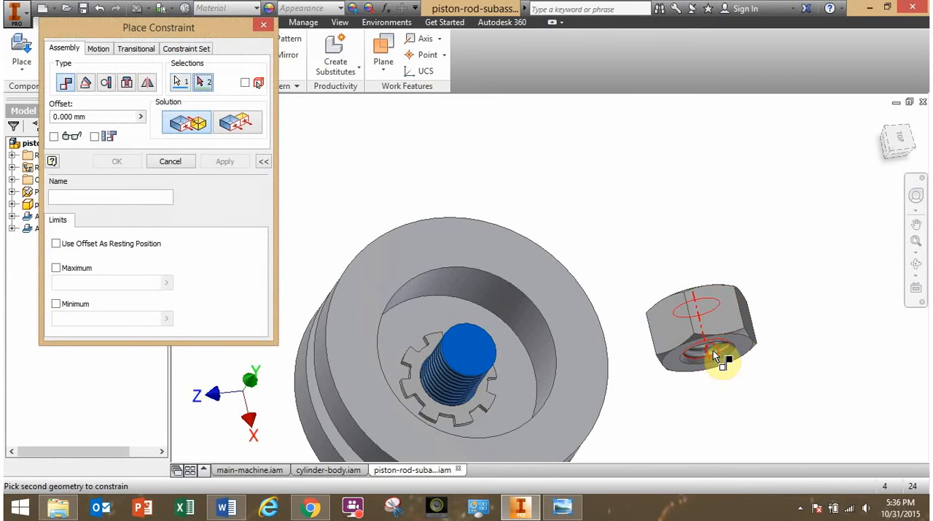
{"action": "left_click", "coordinate": [454, 379]}
{"action": "left_click", "coordinate": [127, 162]}
Slide the hex nut along the rod's axis until it clears the piston and its underside can be reached.
{"action": "middle_click_drag", "start_coordinate": [361, 300], "coordinate": [478, 223]}
{"action": "middle_click_drag", "start_coordinate": [537, 304], "coordinate": [560, 298], "text": "shift"}
{"action": "left_click_drag", "start_coordinate": [572, 255], "coordinate": [651, 73]}
{"action": "middle_click_drag", "start_coordinate": [735, 244], "coordinate": [740, 386], "text": "shift"}
{"action": "middle_click_drag", "start_coordinate": [713, 356], "coordinate": [632, 262], "text": "shift"}
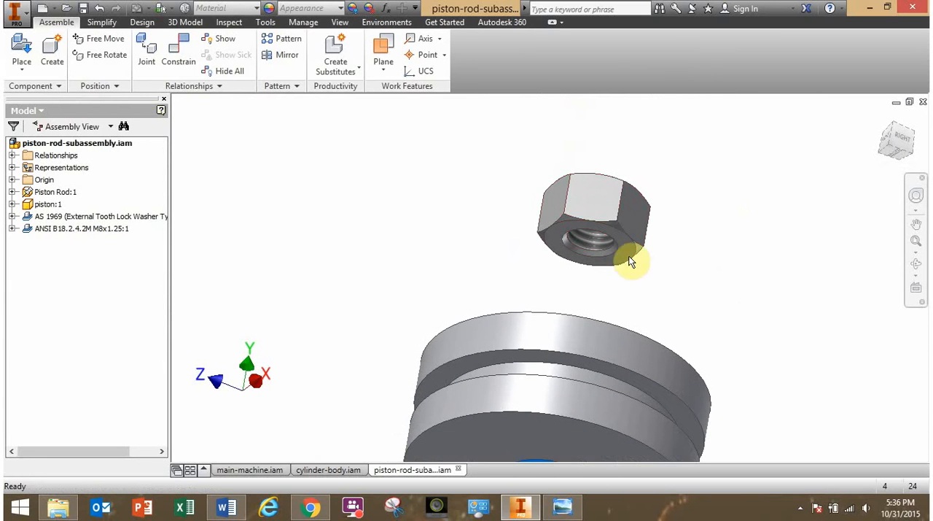
Mate the hex nut's underside to the upper face of the lock washer with a 0 mm offset.
{"action": "left_click", "coordinate": [178, 51]}
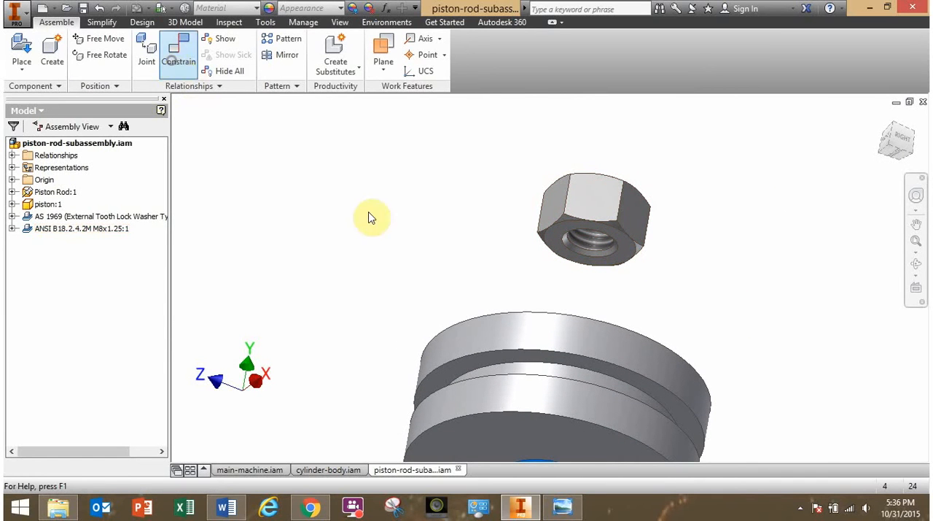
{"action": "scroll", "coordinate": [549, 271], "scroll_direction": "up", "scroll_amount": 2}
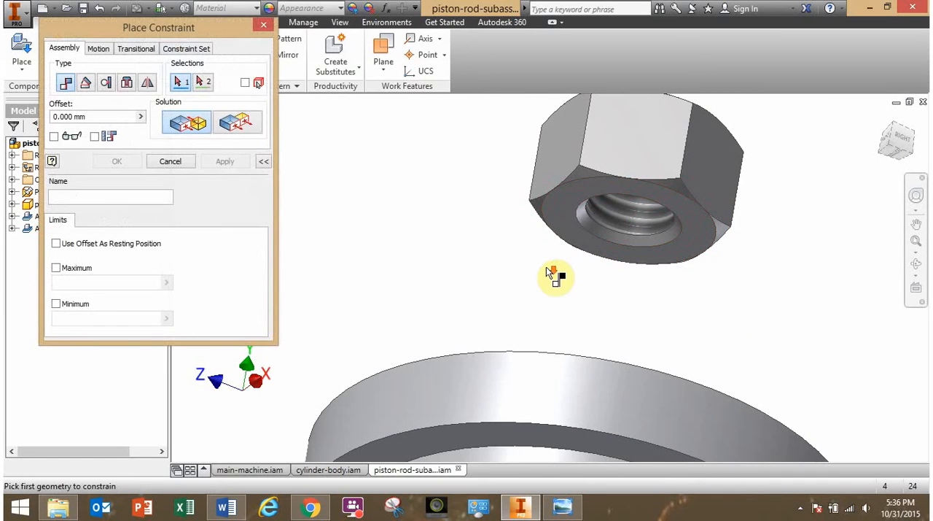
{"action": "left_click", "coordinate": [568, 223]}
{"action": "middle_click_drag", "start_coordinate": [608, 276], "coordinate": [667, 124], "text": "shift"}
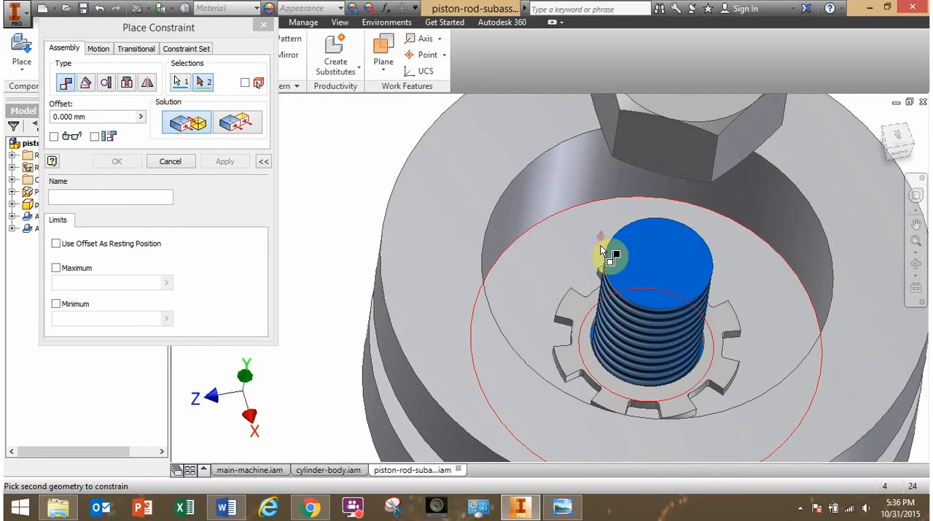
{"action": "left_click", "coordinate": [580, 312]}
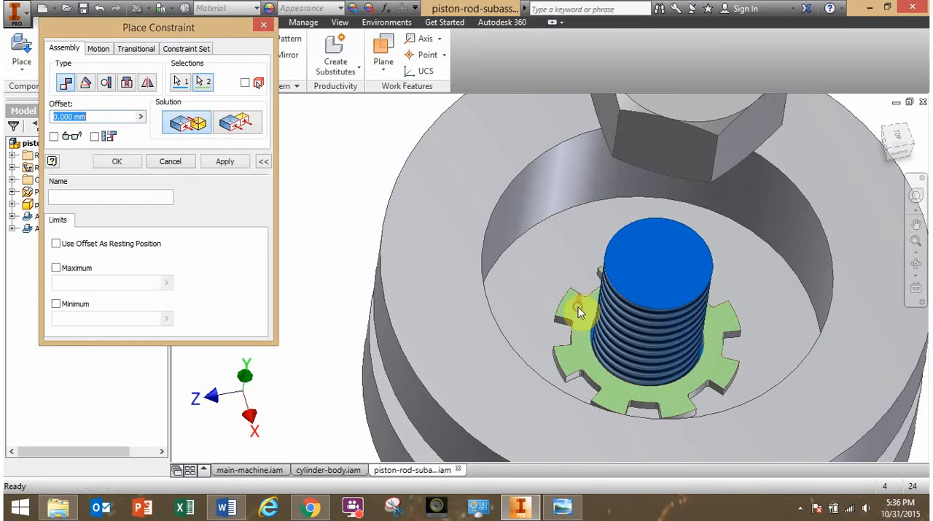
{"action": "left_click", "coordinate": [129, 162]}
Turn the seated hex nut about the rod's axis to test its remaining freedom of movement, and deselect it.
{"action": "mouse_move", "coordinate": [567, 344]}
{"action": "middle_mouse_down", "text": "shift"}
{"action": "mouse_move", "coordinate": [641, 319]}
{"action": "mouse_move", "coordinate": [575, 336]}
{"action": "middle_mouse_up", "text": "shift"}
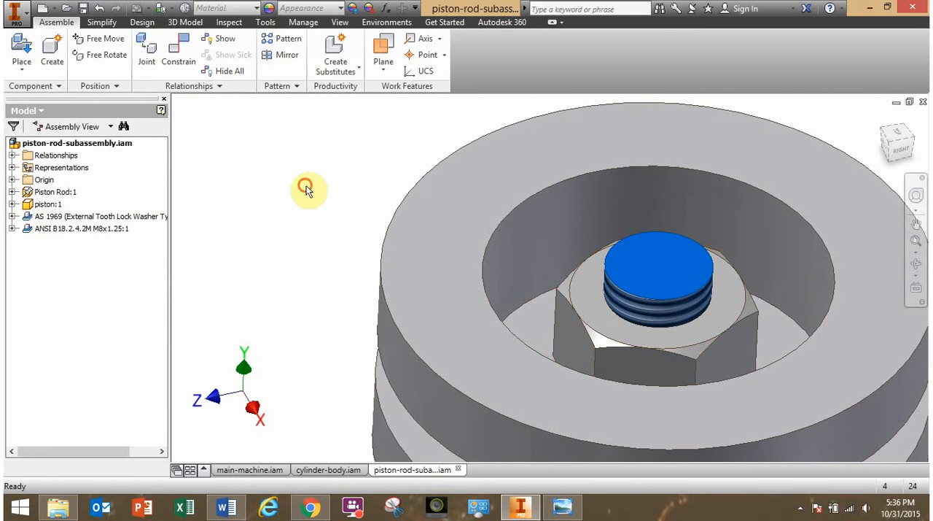
{"action": "scroll", "coordinate": [436, 270], "scroll_direction": "down", "scroll_amount": 3}
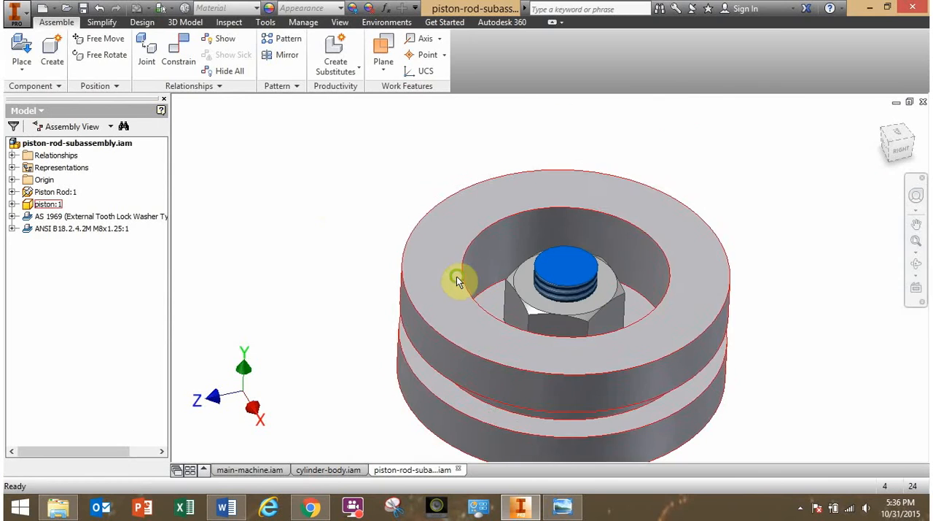
{"action": "mouse_move", "coordinate": [392, 277]}
{"action": "middle_mouse_down", "text": "shift"}
{"action": "mouse_move", "coordinate": [373, 286]}
{"action": "mouse_move", "coordinate": [382, 289]}
{"action": "middle_mouse_up", "text": "shift"}
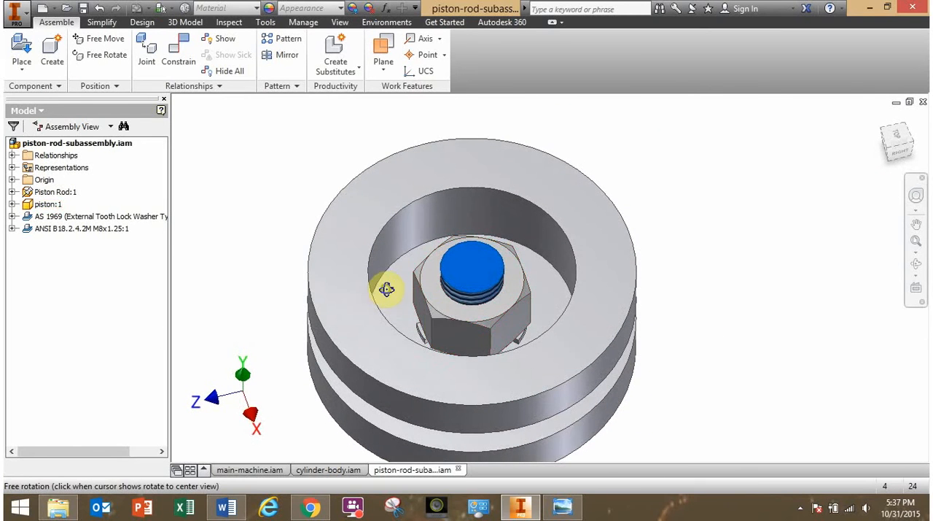
{"action": "mouse_move", "coordinate": [445, 314]}
{"action": "left_mouse_down"}
{"action": "mouse_move", "coordinate": [495, 317]}
{"action": "mouse_move", "coordinate": [436, 240]}
{"action": "mouse_move", "coordinate": [519, 266]}
{"action": "mouse_move", "coordinate": [520, 287]}
{"action": "mouse_move", "coordinate": [484, 307]}
{"action": "mouse_move", "coordinate": [536, 312]}
{"action": "mouse_move", "coordinate": [427, 305]}
{"action": "mouse_move", "coordinate": [446, 315]}
{"action": "left_mouse_up"}
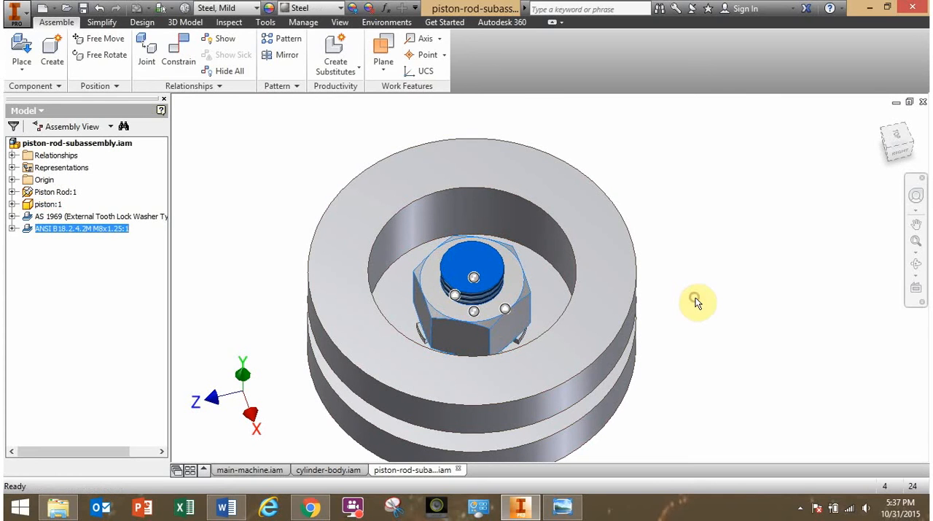
{"action": "left_click", "coordinate": [696, 302]}
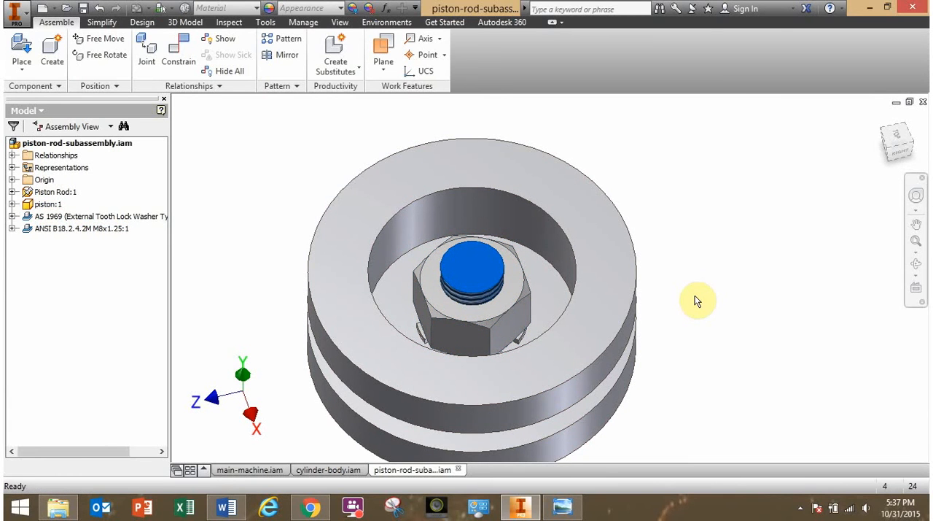
{"action": "middle_click_drag", "start_coordinate": [584, 341], "coordinate": [590, 339], "text": "shift"}
{"action": "mouse_move", "coordinate": [482, 316]}
{"action": "left_mouse_down"}
{"action": "mouse_move", "coordinate": [515, 251]}
{"action": "mouse_move", "coordinate": [436, 292]}
{"action": "mouse_move", "coordinate": [490, 261]}
{"action": "mouse_move", "coordinate": [486, 332]}
{"action": "mouse_move", "coordinate": [489, 325]}
{"action": "left_mouse_up"}
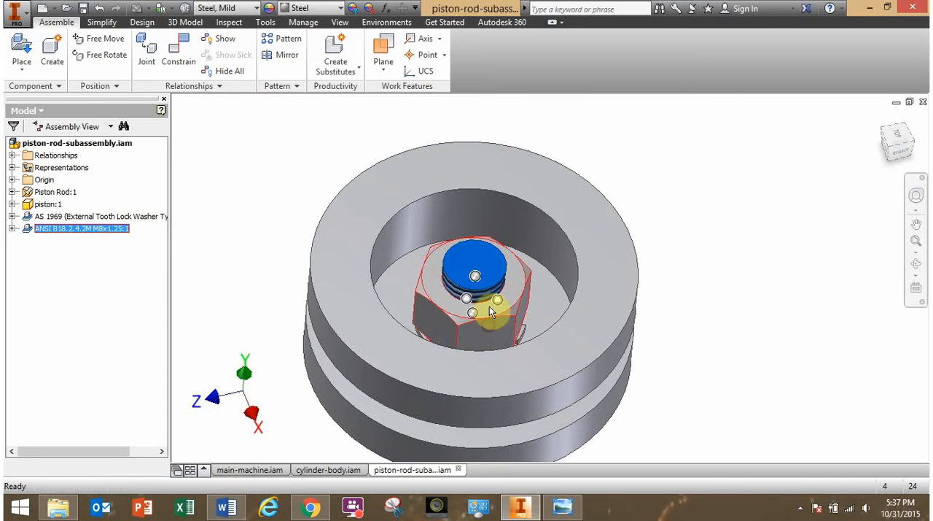
{"action": "left_click", "coordinate": [740, 285]}
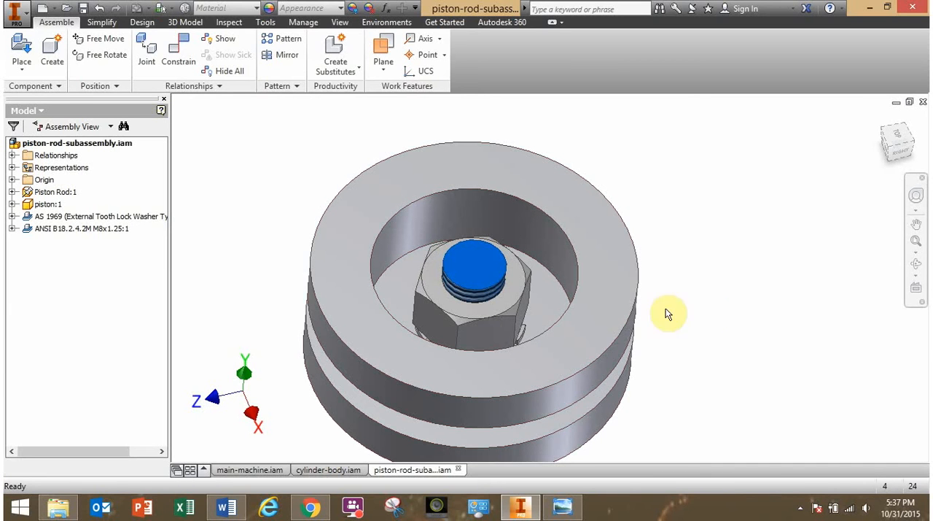
{"action": "left_click_drag", "start_coordinate": [463, 326], "coordinate": [491, 246]}
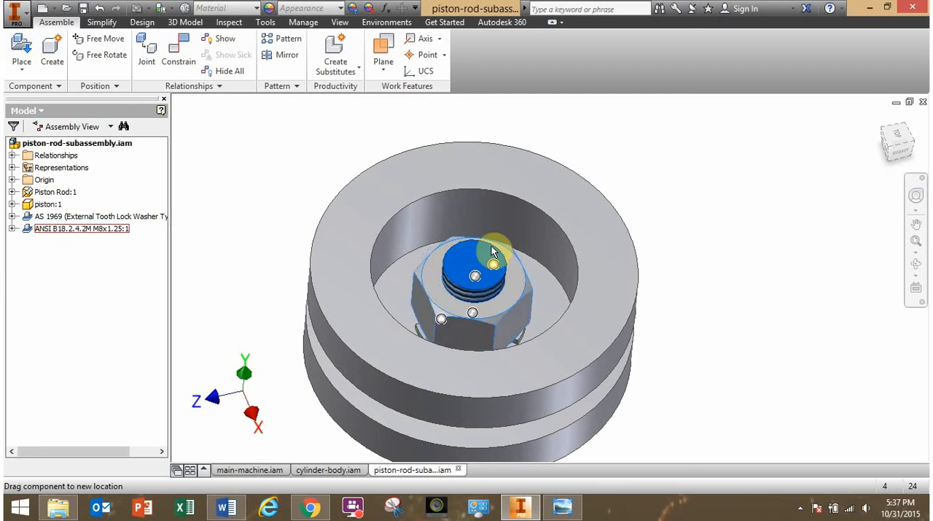
{"action": "left_click_drag", "start_coordinate": [473, 332], "coordinate": [483, 266]}
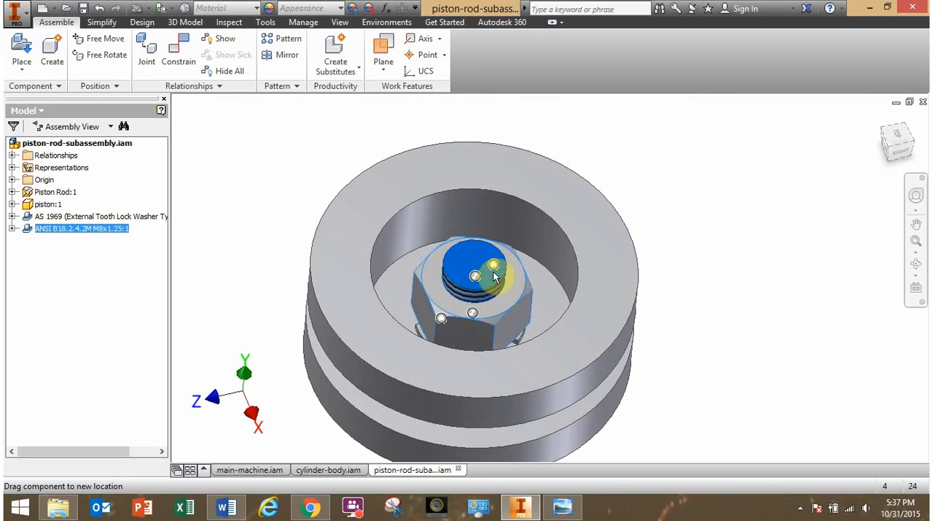
{"action": "left_click", "coordinate": [691, 285]}
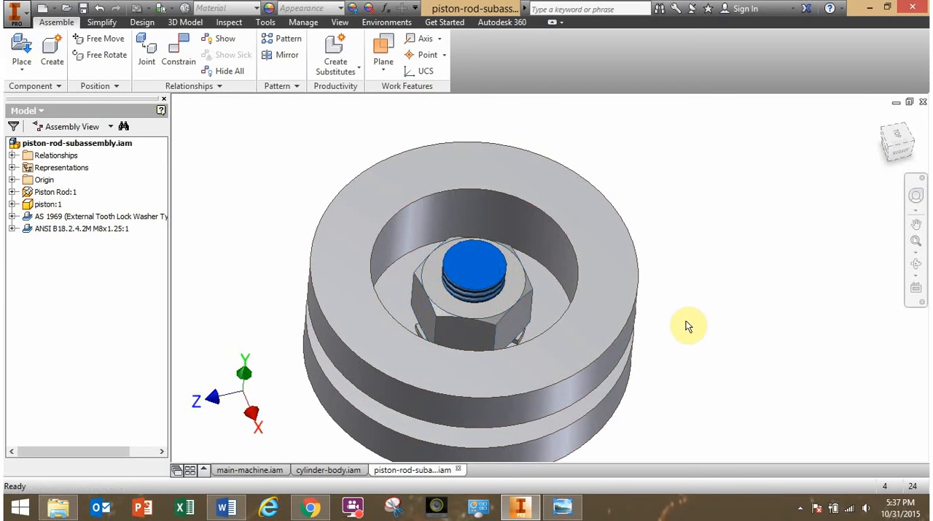
Inspect the complete piston-rod sub-assembly from the rod's eye end to the piston and save the assembly file.
{"action": "scroll", "coordinate": [699, 335], "scroll_direction": "up", "scroll_amount": 3}
{"action": "middle_click_drag", "start_coordinate": [688, 369], "coordinate": [611, 202]}
{"action": "scroll", "coordinate": [600, 300], "scroll_direction": "up", "scroll_amount": 3}
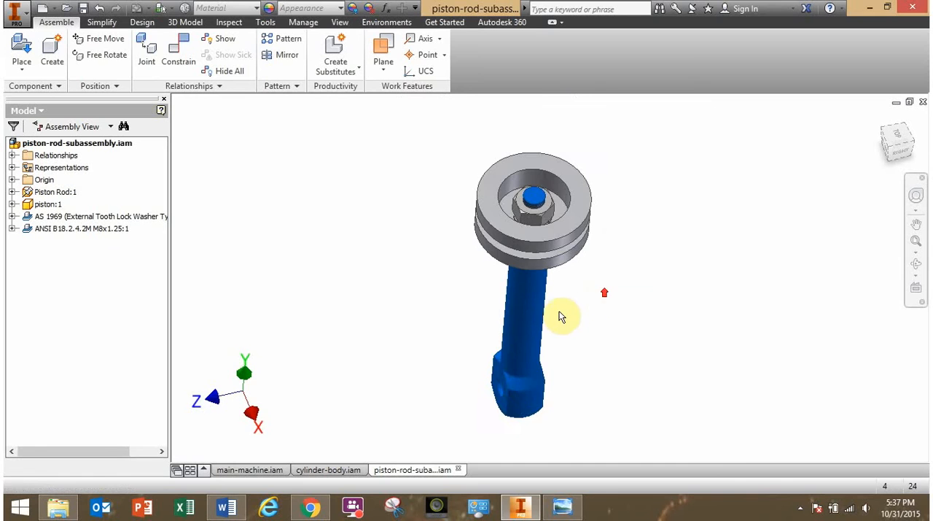
{"action": "middle_click_drag", "start_coordinate": [555, 314], "coordinate": [604, 312], "text": "shift"}
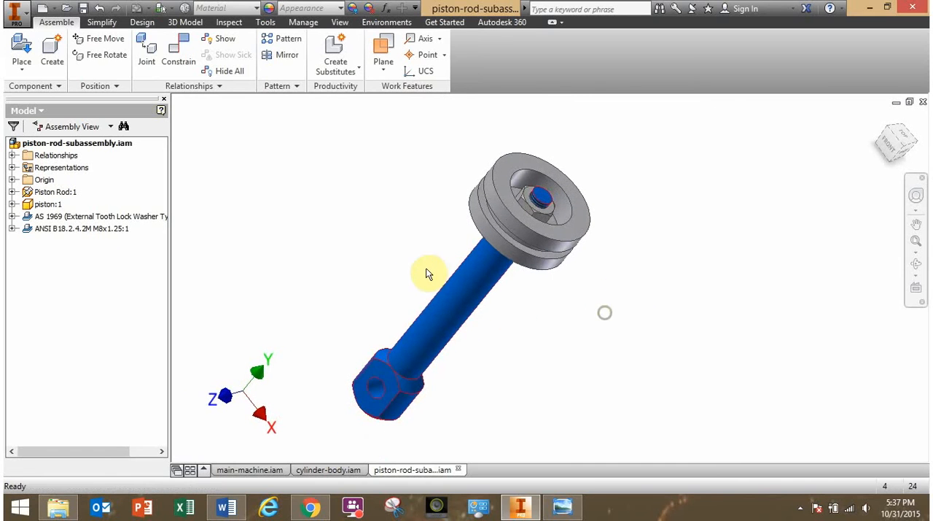
{"action": "left_click", "coordinate": [83, 8]}
{"action": "mouse_move", "coordinate": [367, 251]}
{"action": "middle_mouse_down", "text": "shift"}
{"action": "mouse_move", "coordinate": [415, 256]}
{"action": "mouse_move", "coordinate": [430, 277]}
{"action": "mouse_move", "coordinate": [485, 277]}
{"action": "mouse_move", "coordinate": [456, 306]}
{"action": "mouse_move", "coordinate": [367, 265]}
{"action": "middle_mouse_up", "text": "shift"}
Review the Piston Press Assembly and Cylinder Body Subassembly drawings in Windows Photo Viewer and return to the Inventor assembly.
{"action": "left_click", "coordinate": [560, 510]}
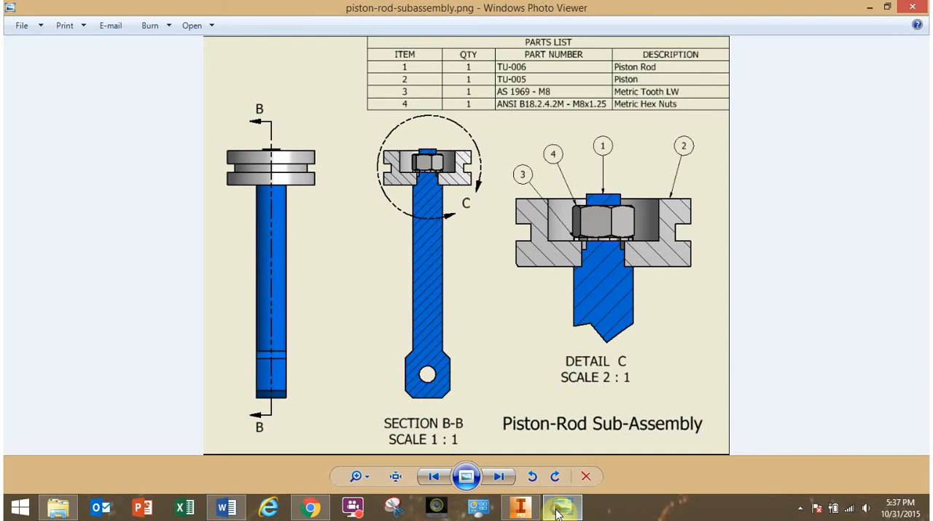
{"action": "key", "text": "Left"}
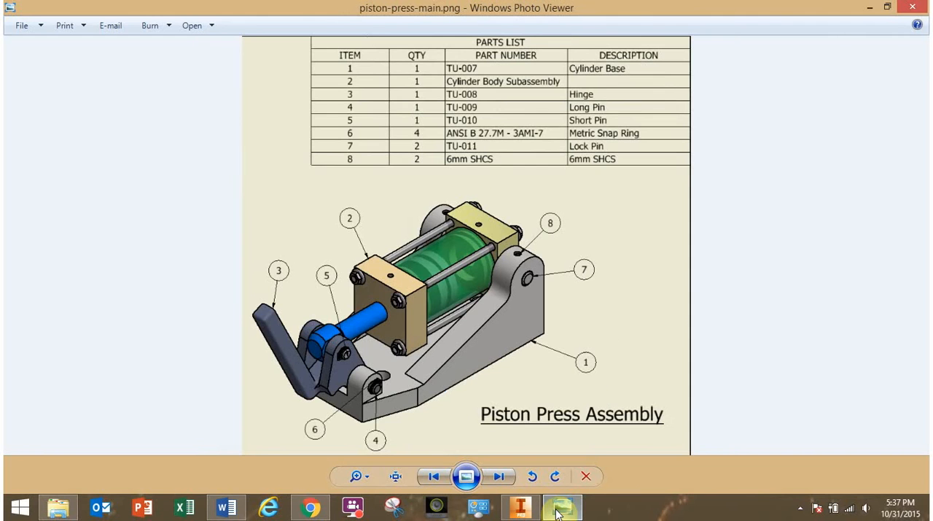
{"action": "key", "text": "Left"}
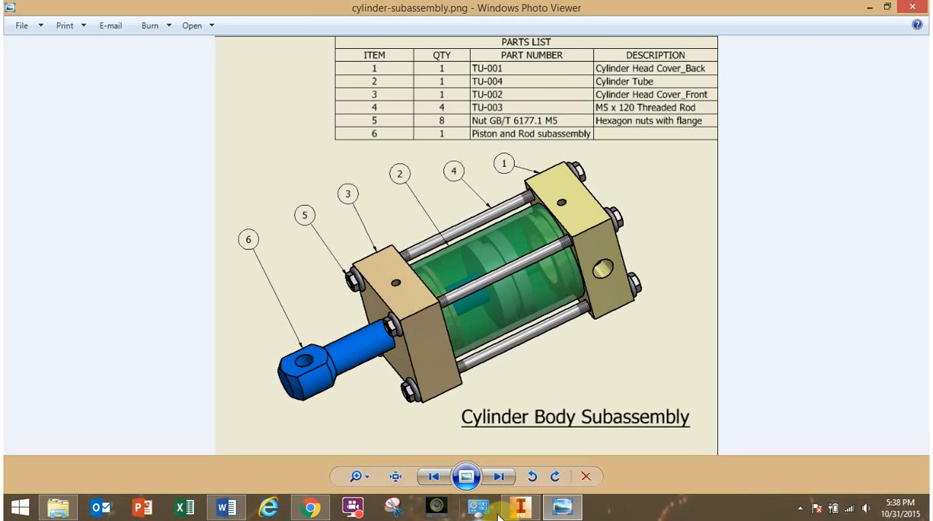
{"action": "left_click", "coordinate": [520, 508]}
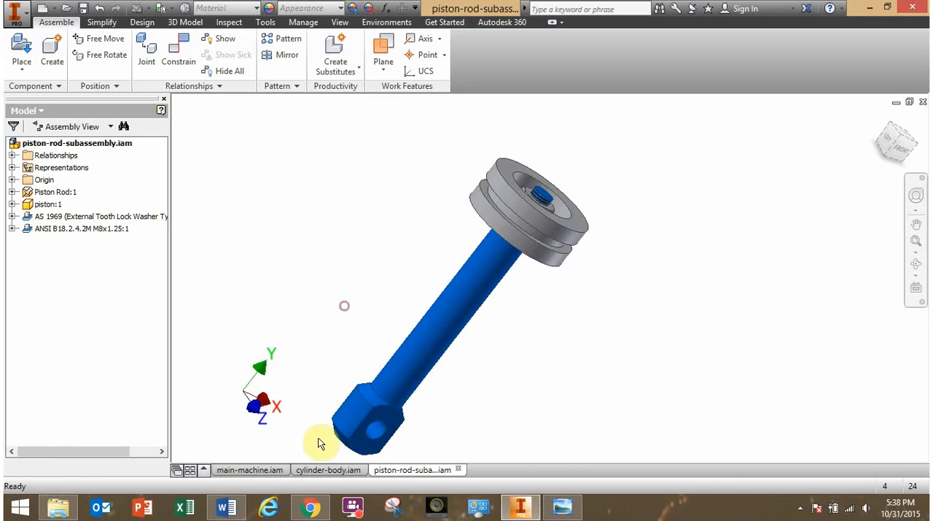
Switch to the finished cylinder-body.iam assembly and slide and turn the piston rod in the cylinder to examine its motion.
{"action": "left_click", "coordinate": [329, 470]}
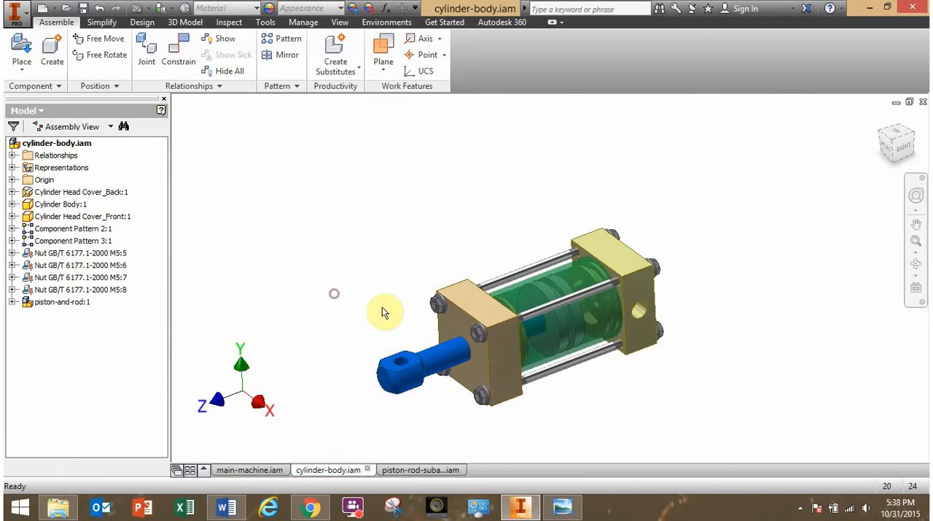
{"action": "middle_click_drag", "start_coordinate": [373, 323], "coordinate": [371, 272], "text": "shift"}
{"action": "left_click_drag", "start_coordinate": [429, 304], "coordinate": [429, 283]}
{"action": "left_click", "coordinate": [371, 252]}
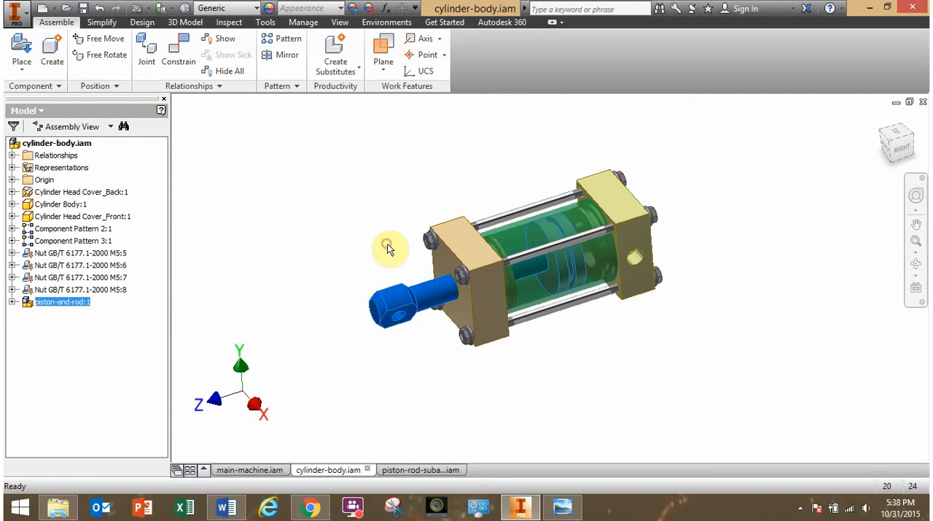
{"action": "left_click", "coordinate": [388, 244]}
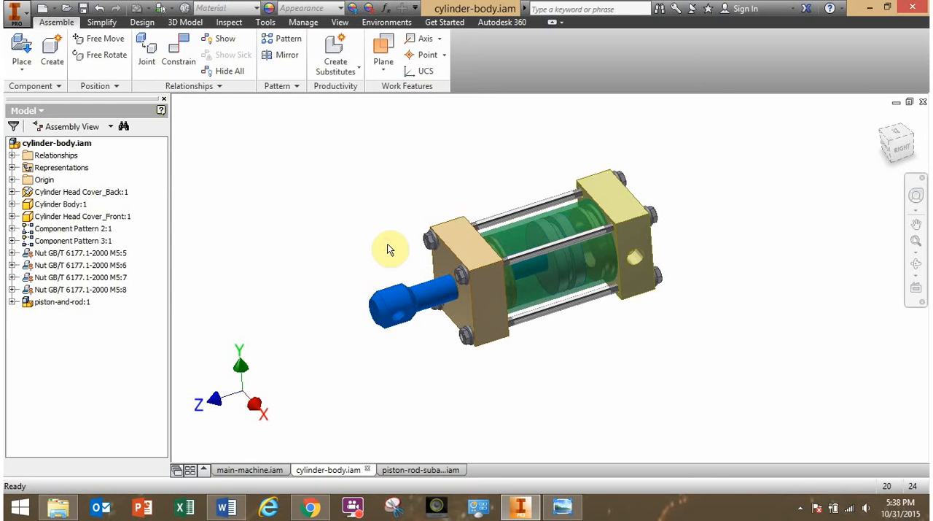
{"action": "left_click_drag", "start_coordinate": [408, 295], "coordinate": [380, 271]}
{"action": "left_click", "coordinate": [294, 222]}
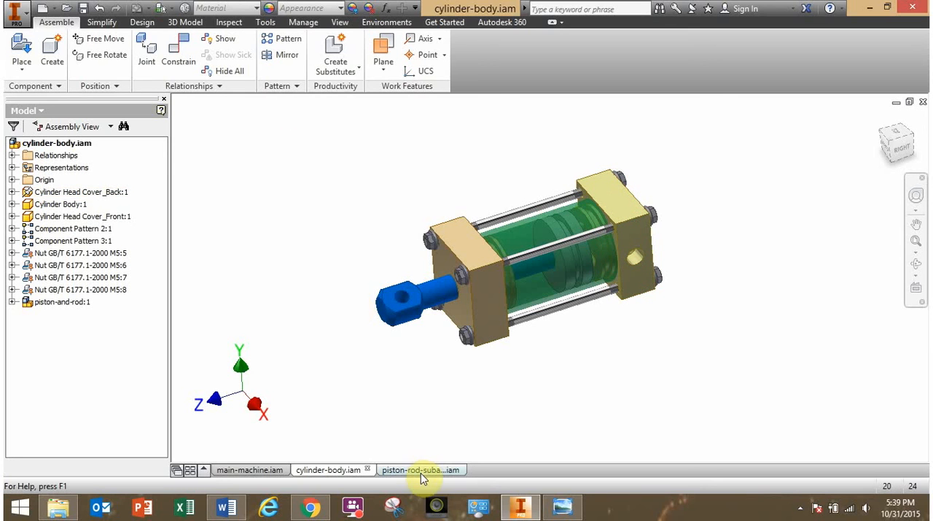
Review the Cylinder Body Subassembly drawing and its parts list in Windows Photo Viewer, and return to Inventor.
{"action": "mouse_move", "coordinate": [415, 473]}
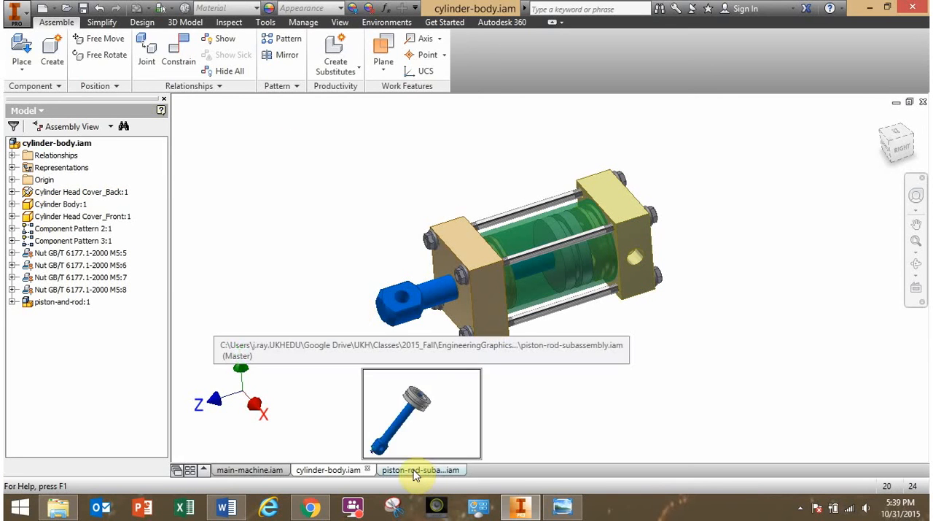
{"action": "left_click", "coordinate": [562, 509]}
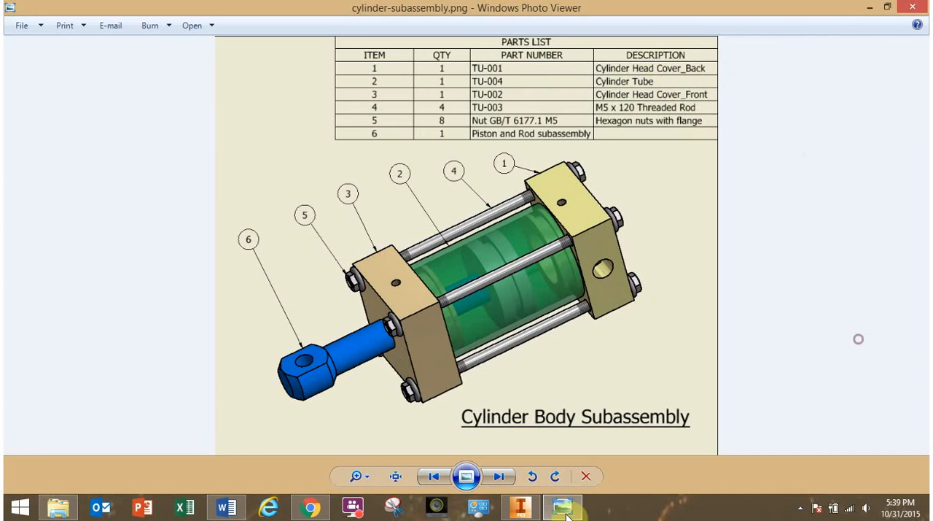
{"action": "left_click", "coordinate": [538, 508]}
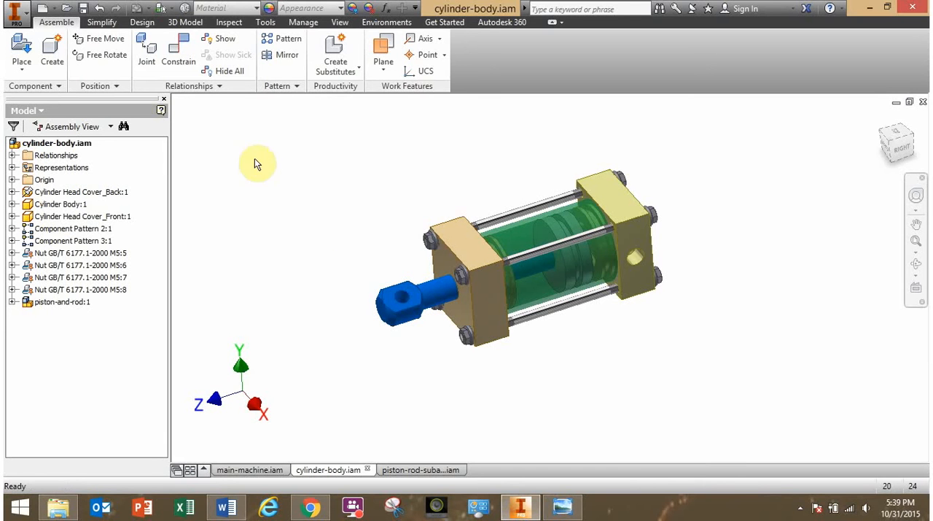
Create a new assembly file from the metric Standard (mm).iam template.
{"action": "left_click", "coordinate": [24, 16]}
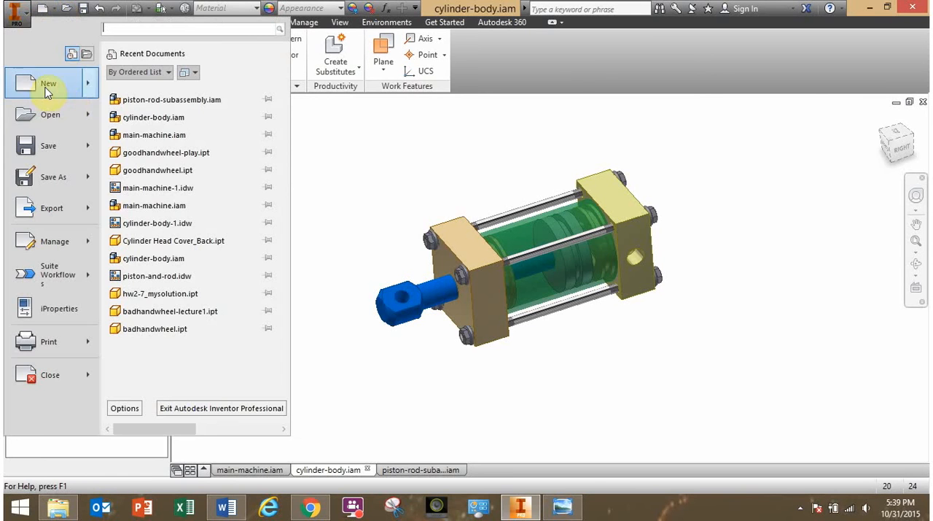
{"action": "left_click", "coordinate": [46, 87]}
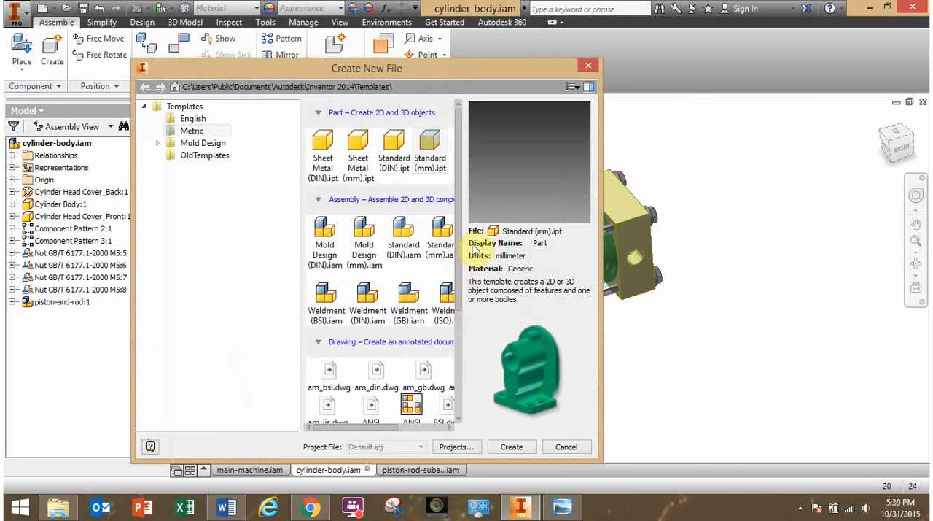
{"action": "left_click_drag", "start_coordinate": [603, 292], "coordinate": [672, 301]}
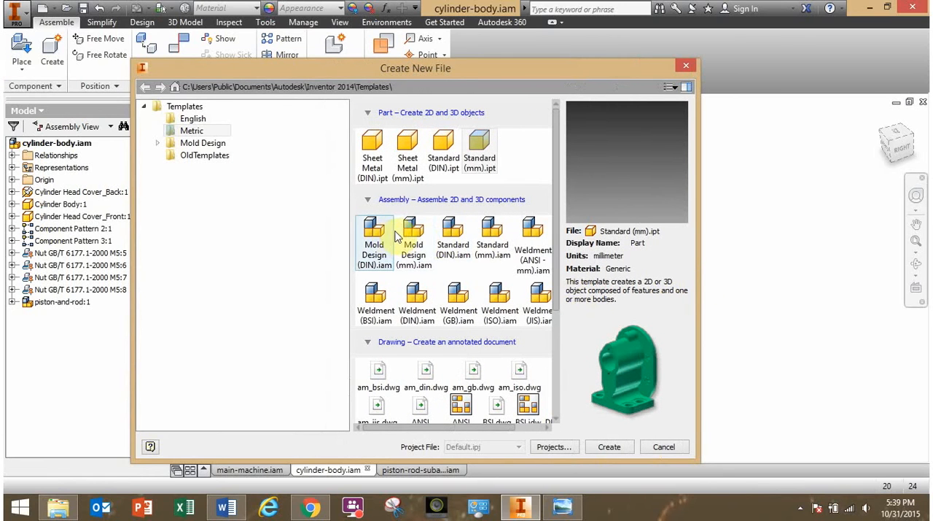
{"action": "left_click", "coordinate": [487, 237]}
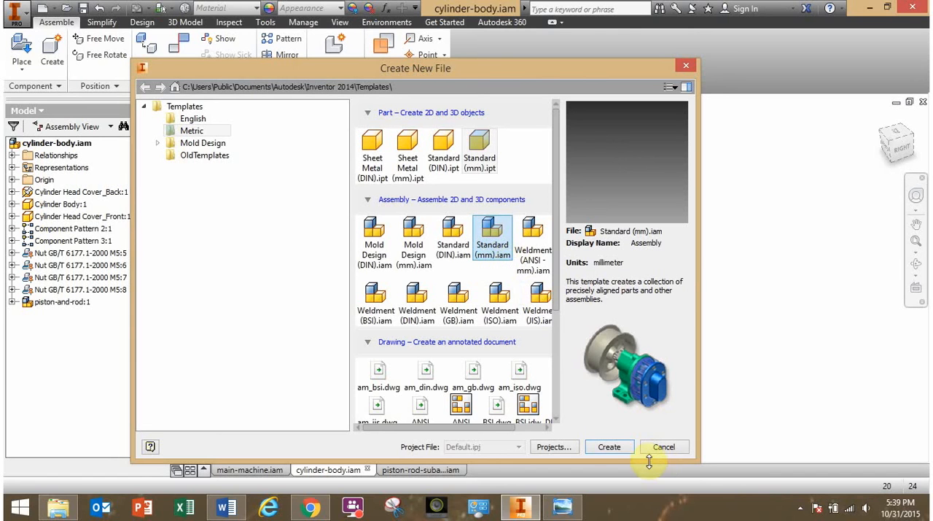
{"action": "left_click", "coordinate": [614, 447]}
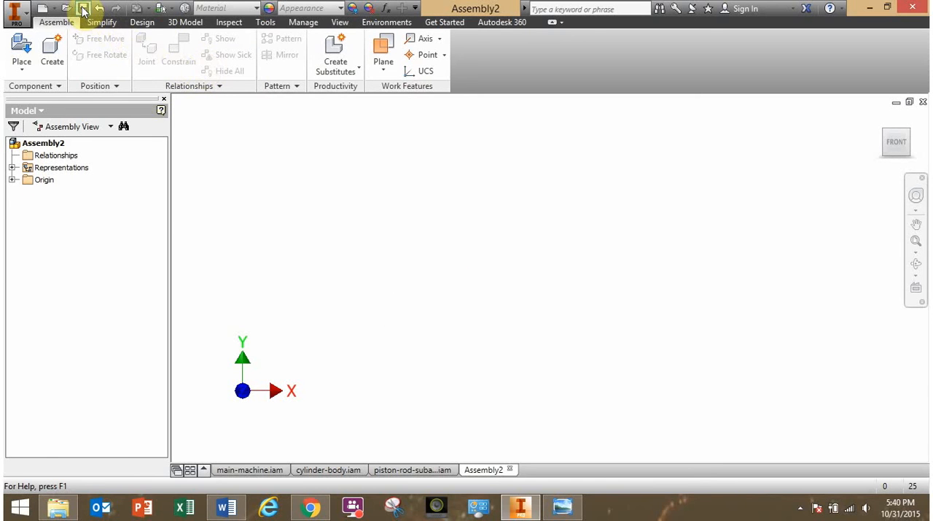
Check the drawing's title in Windows Photo Viewer and save the new Inventor assembly as cylinder-body-subassembly in the PistonPress-for-Students folder.
{"action": "left_click", "coordinate": [564, 509]}
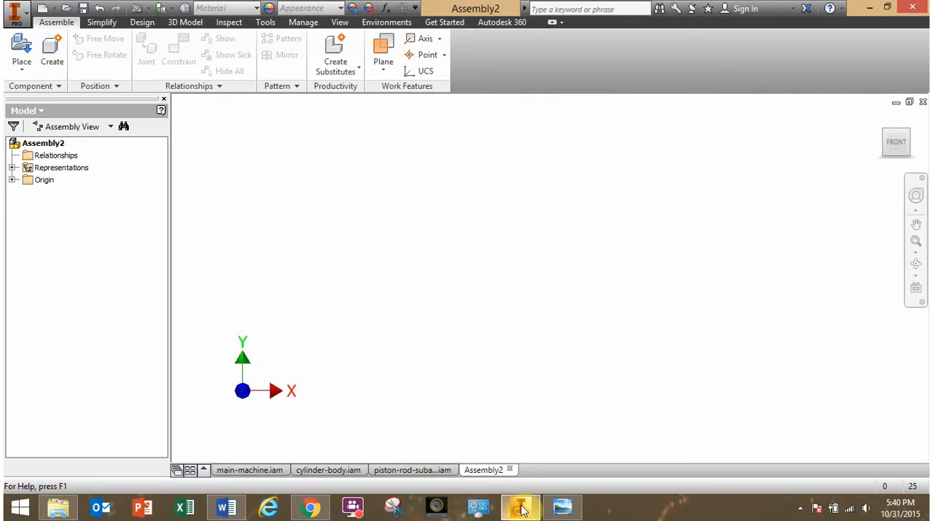
{"action": "left_click", "coordinate": [519, 508]}
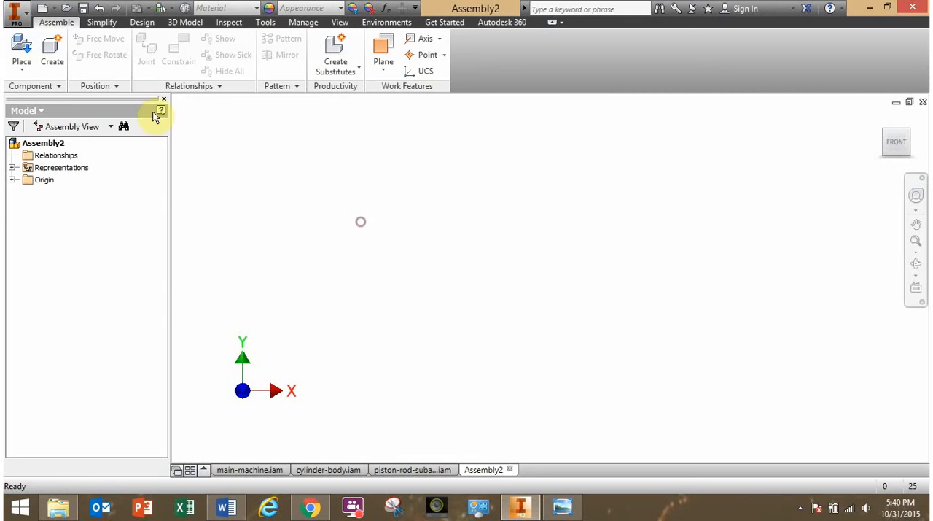
{"action": "left_click", "coordinate": [83, 8]}
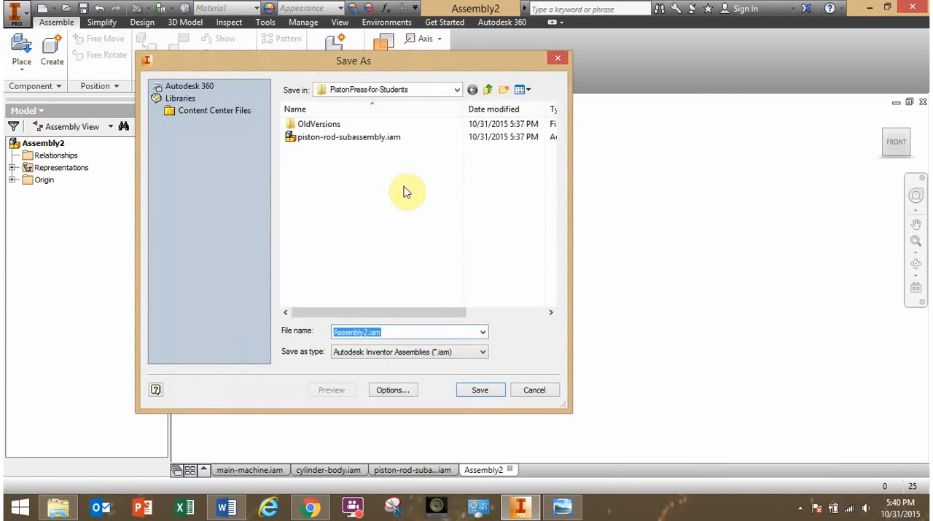
{"action": "type", "text": "cyl"}
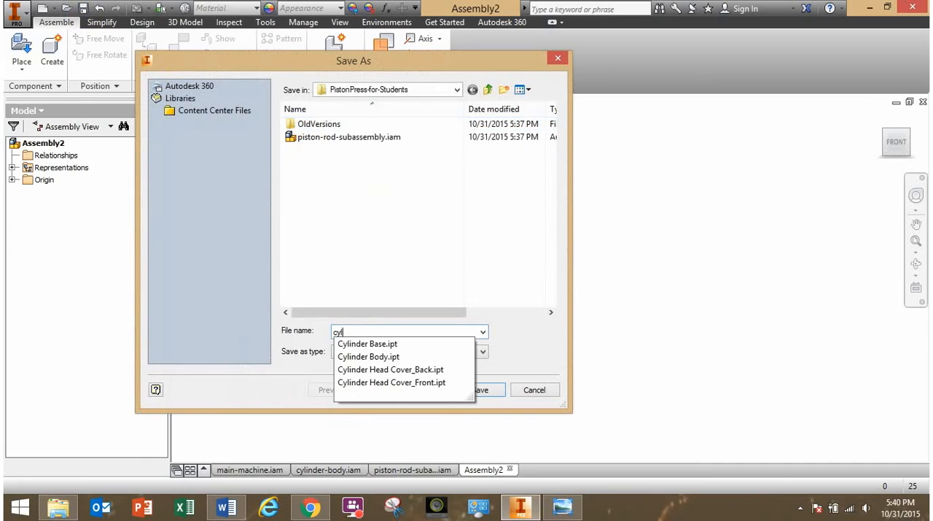
{"action": "type", "text": "inder-body-subassembly"}
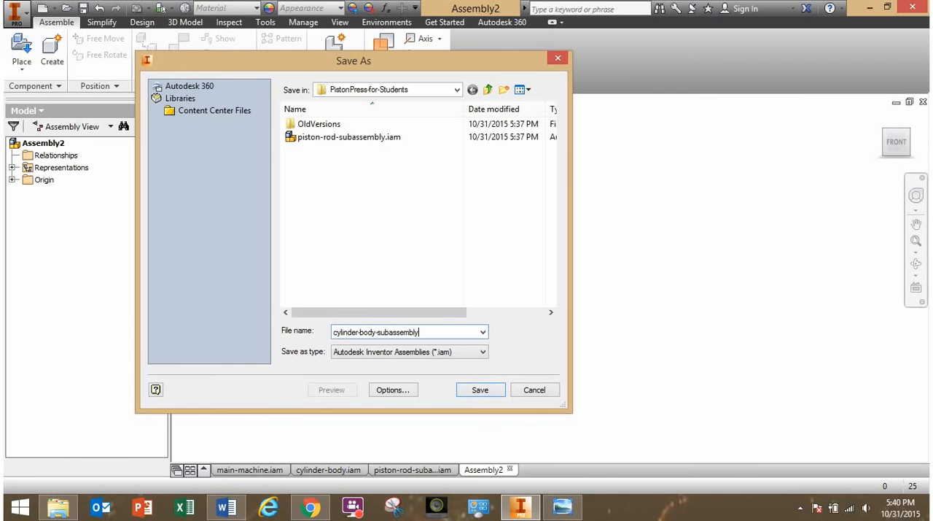
{"action": "key", "text": "Return"}
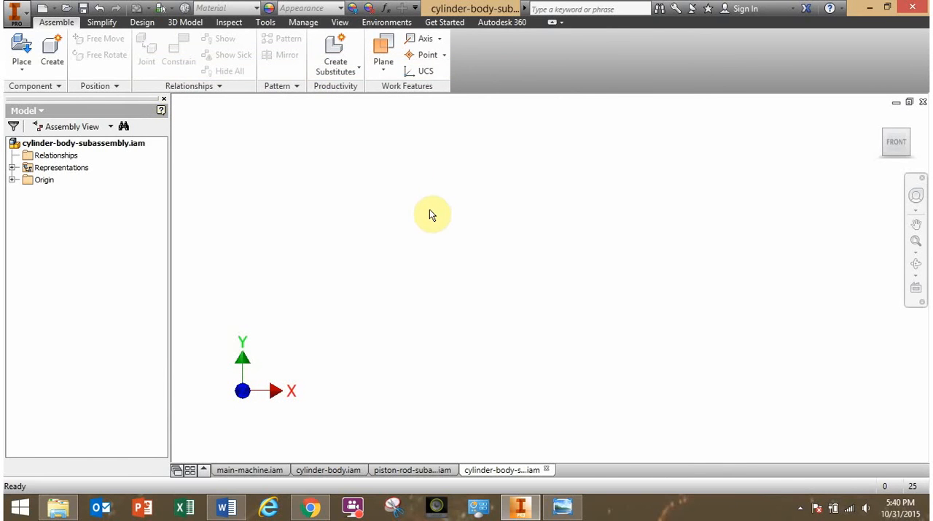
Place one Cylinder Head Cover_Back.ipt grounded at the assembly origin as the base component.
{"action": "middle_click_drag", "start_coordinate": [430, 211], "coordinate": [417, 210], "text": "shift"}
{"action": "left_click", "coordinate": [21, 51]}
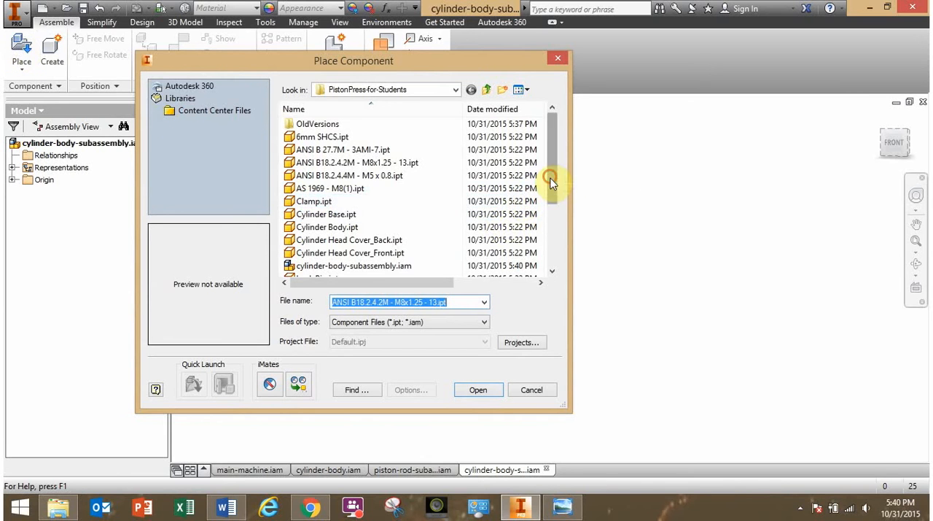
{"action": "left_click_drag", "start_coordinate": [552, 183], "coordinate": [553, 191]}
{"action": "left_click", "coordinate": [372, 229]}
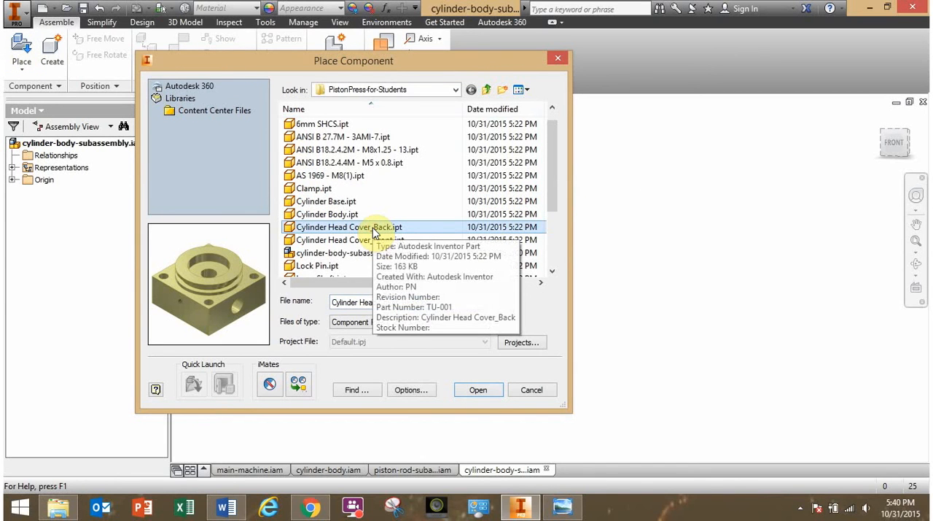
{"action": "left_click", "coordinate": [482, 389]}
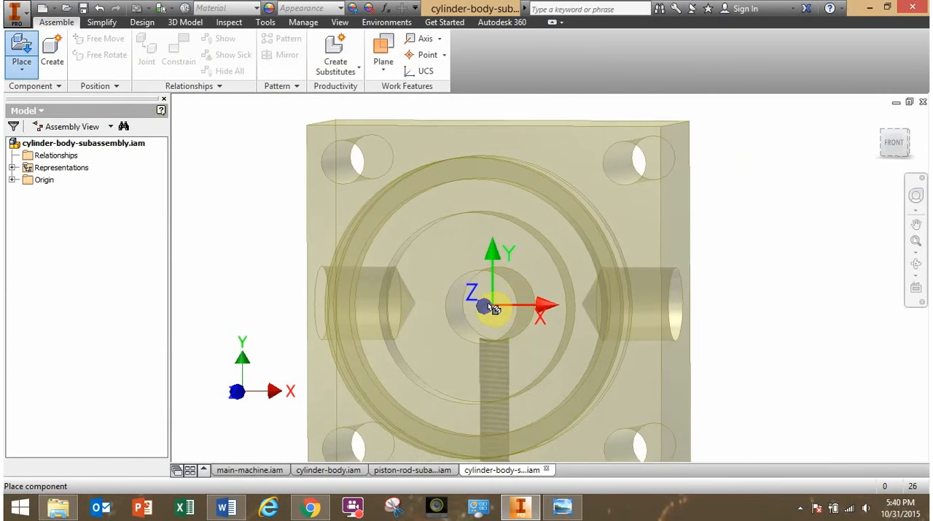
{"action": "scroll", "coordinate": [479, 306], "scroll_direction": "down", "scroll_amount": 3}
{"action": "middle_click_drag", "start_coordinate": [477, 305], "coordinate": [380, 299]}
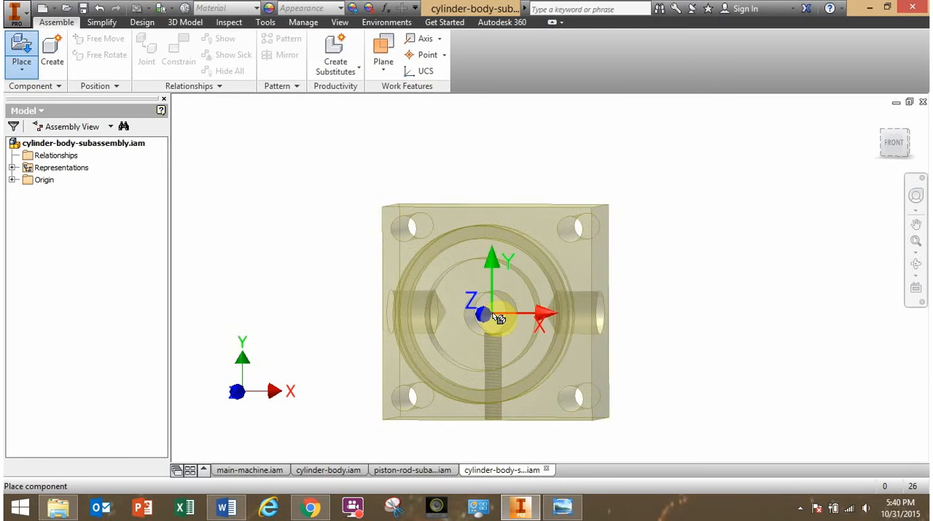
{"action": "right_click", "coordinate": [498, 316]}
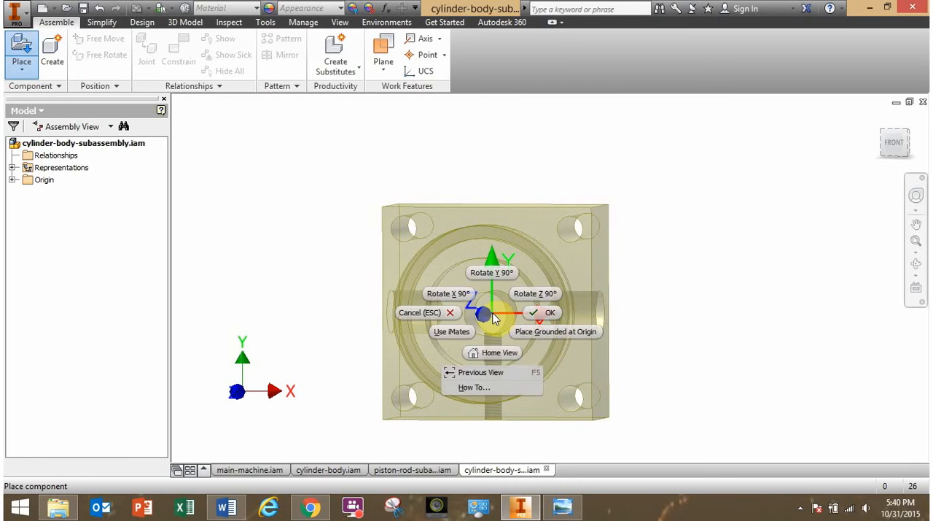
{"action": "left_click", "coordinate": [562, 332]}
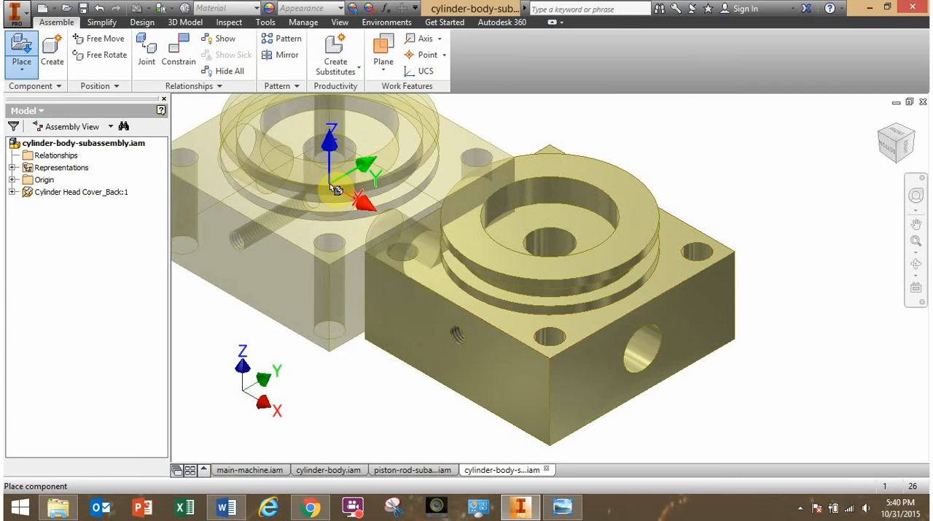
{"action": "key", "text": "Escape"}
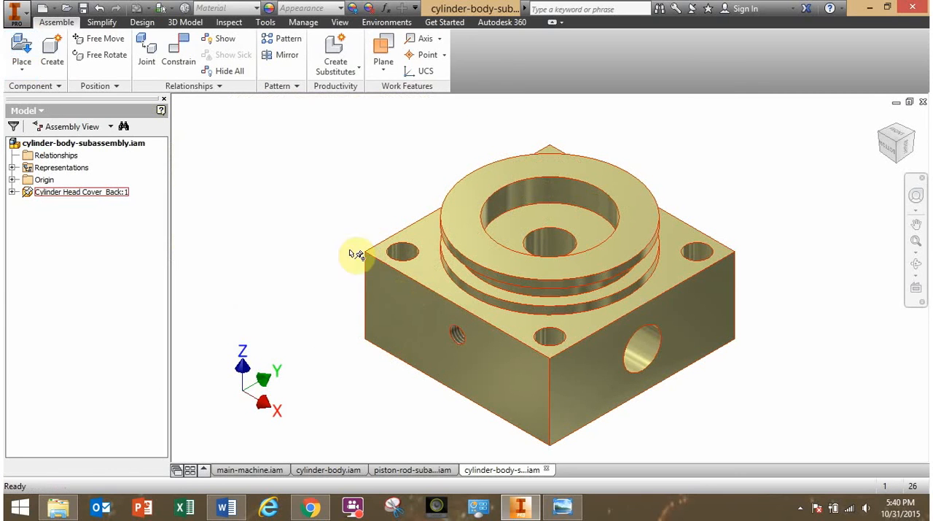
{"action": "left_click", "coordinate": [284, 217]}
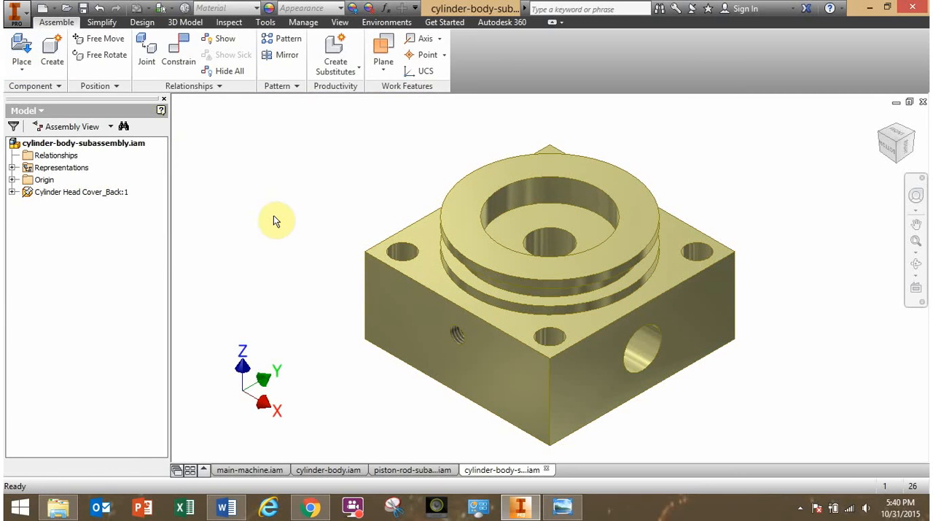
Expand the origin folders of the assembly and the back head cover, and compare their origin planes using the YZ plane.
{"action": "double_click", "coordinate": [28, 195]}
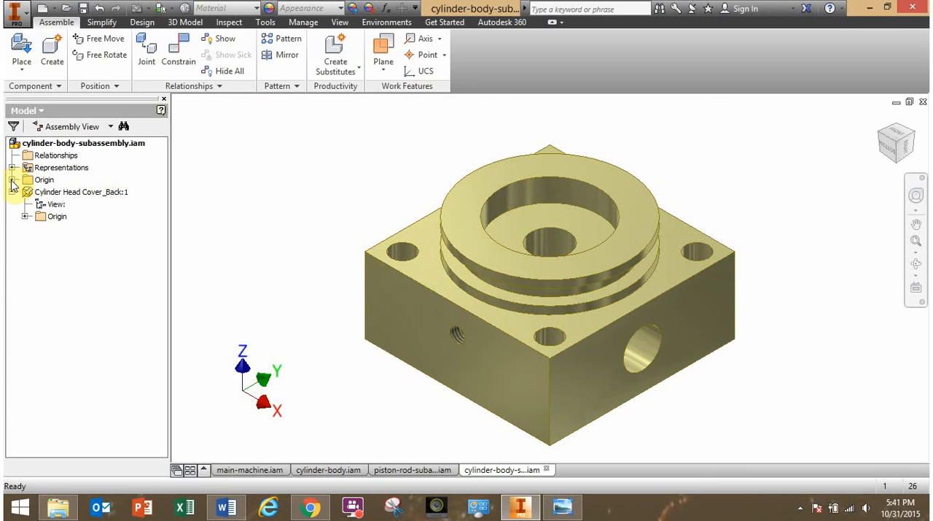
{"action": "left_click", "coordinate": [12, 180]}
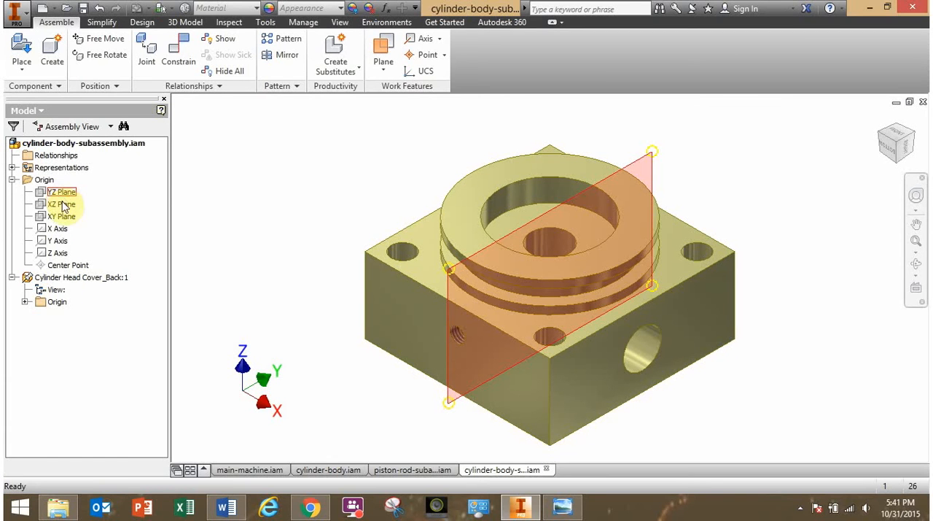
{"action": "left_click", "coordinate": [25, 301]}
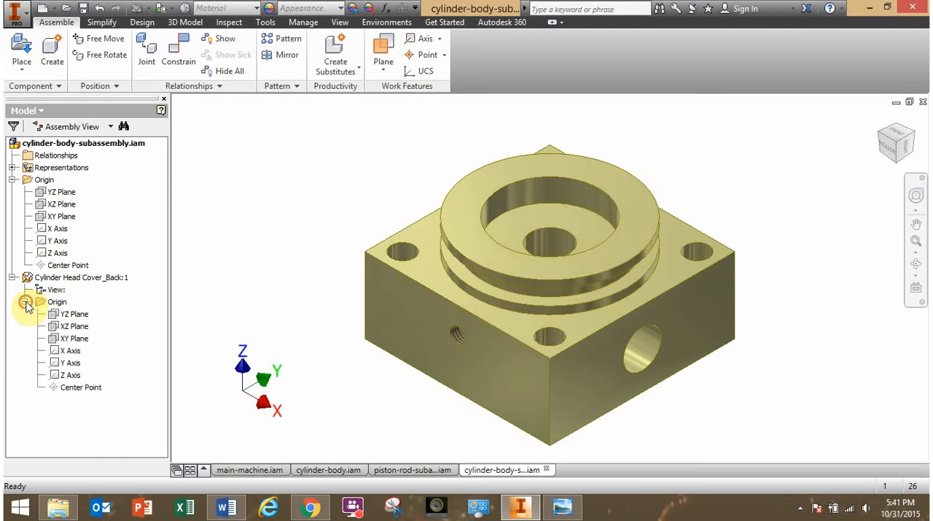
{"action": "left_click", "coordinate": [66, 319]}
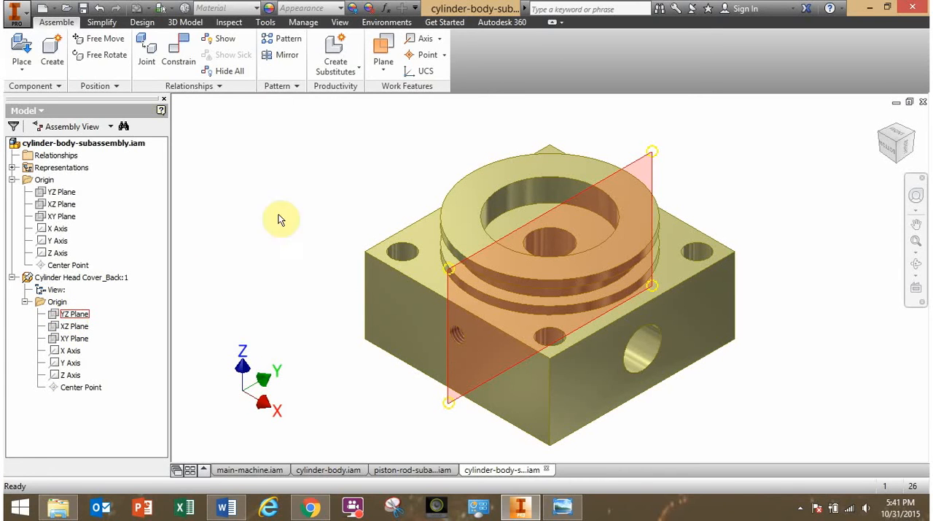
{"action": "left_click", "coordinate": [299, 342]}
Check the drawing's parts list in Windows Photo Viewer and place one Cylinder Body.ipt beside the back head cover in the Inventor assembly.
{"action": "scroll", "coordinate": [401, 395], "scroll_direction": "up", "scroll_amount": 3}
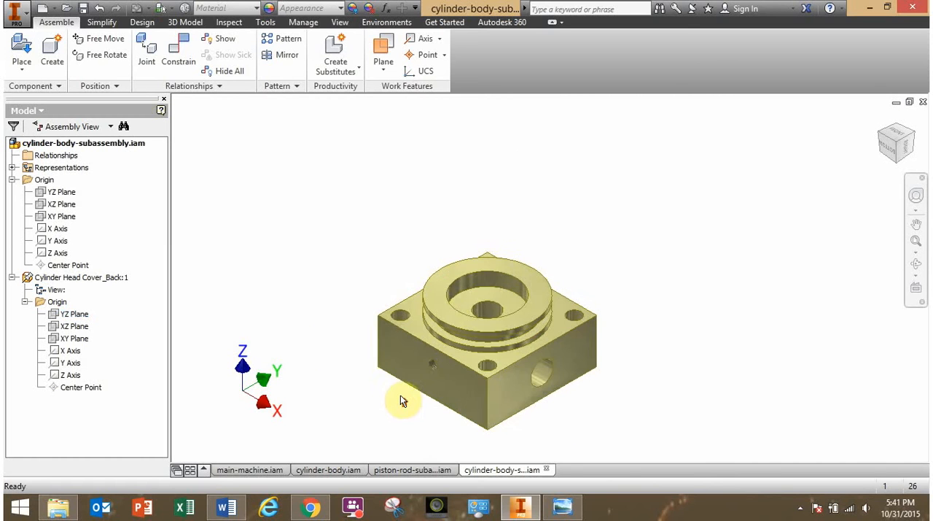
{"action": "middle_click_drag", "start_coordinate": [404, 367], "coordinate": [480, 398]}
{"action": "left_click", "coordinate": [327, 321]}
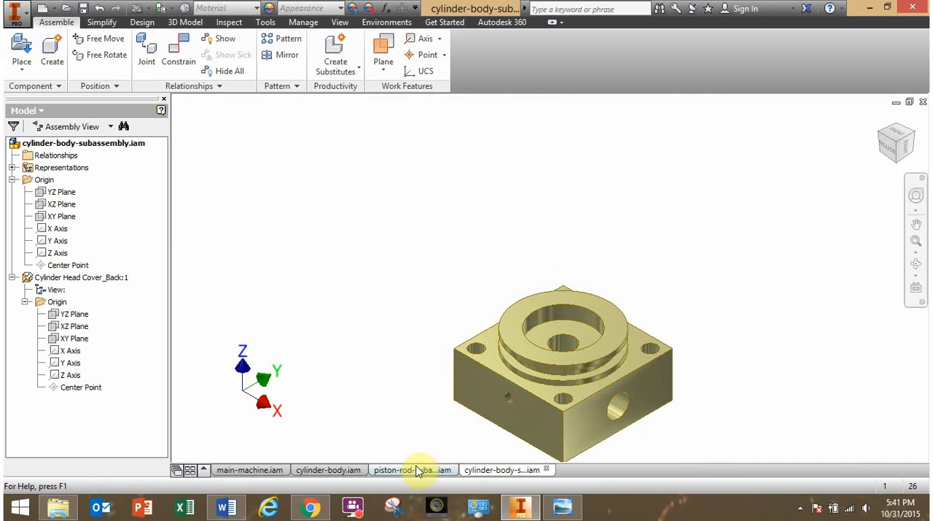
{"action": "left_click", "coordinate": [565, 508]}
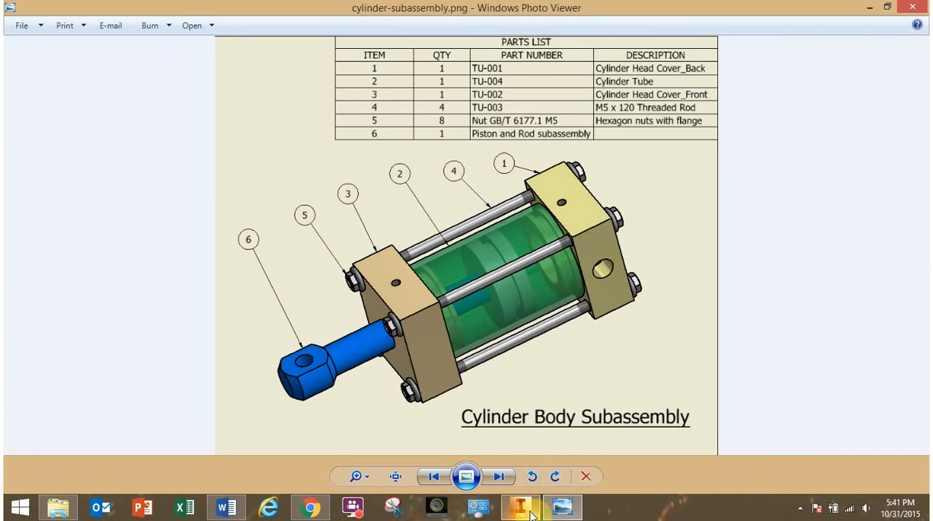
{"action": "mouse_move", "coordinate": [532, 514]}
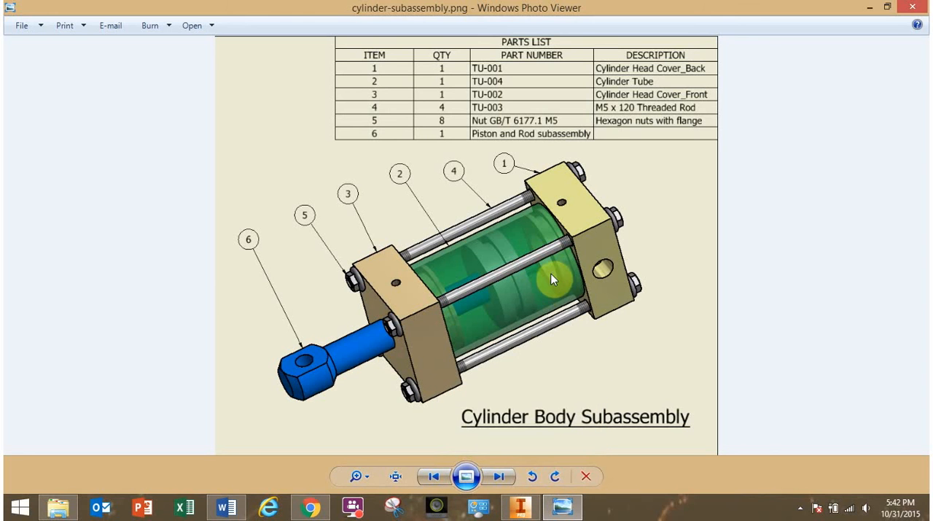
{"action": "left_click", "coordinate": [520, 508]}
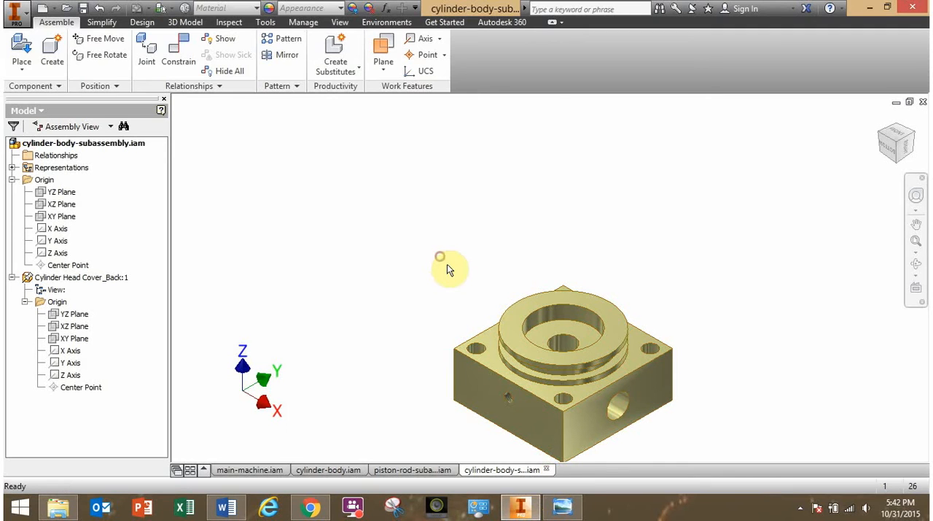
{"action": "left_click", "coordinate": [21, 49]}
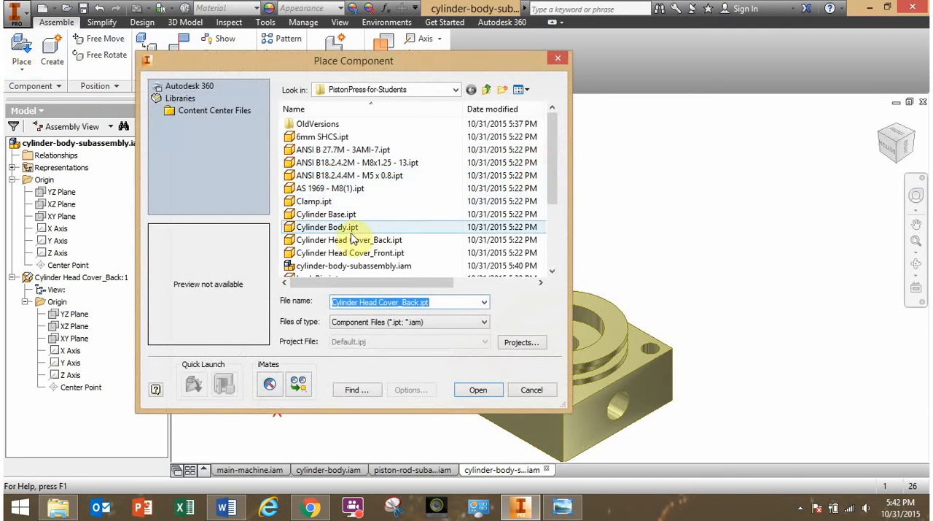
{"action": "left_click", "coordinate": [344, 229]}
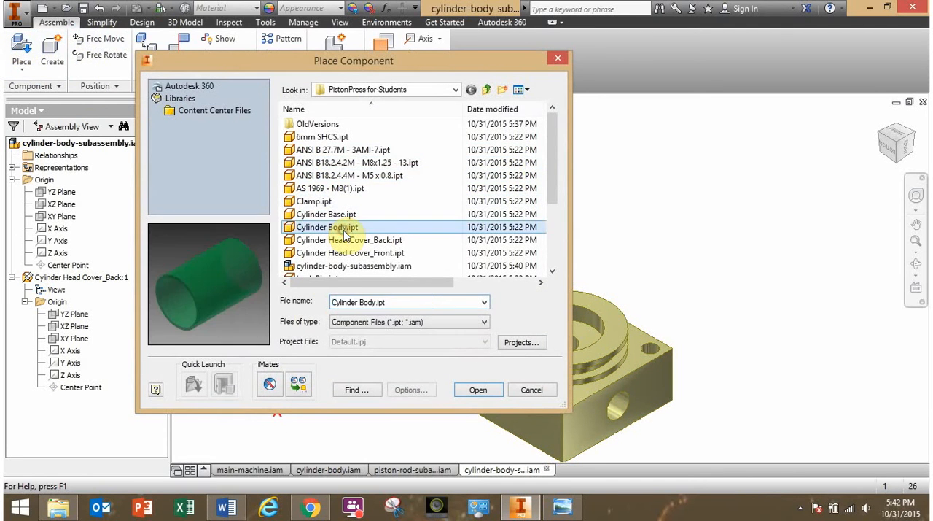
{"action": "left_click", "coordinate": [473, 389]}
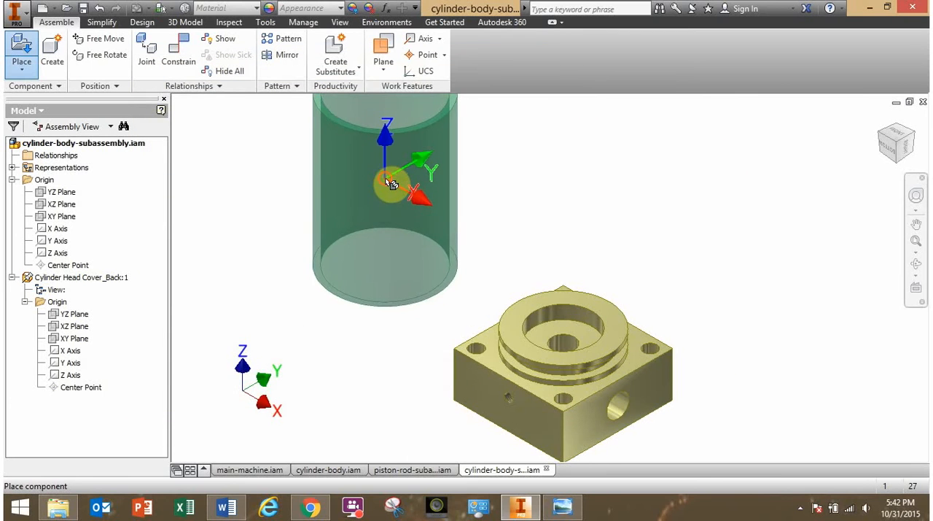
{"action": "left_click", "coordinate": [385, 182]}
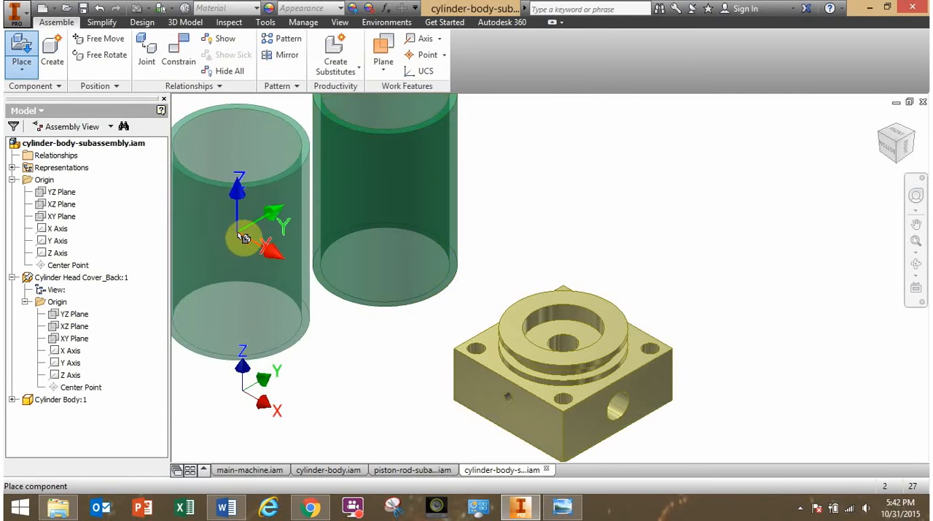
{"action": "key", "text": "Escape"}
Mate the cylinder body's centre axis to the back head cover's central hole axis with a 0.000 mm offset.
{"action": "middle_click_drag", "start_coordinate": [312, 322], "coordinate": [358, 323], "text": "shift"}
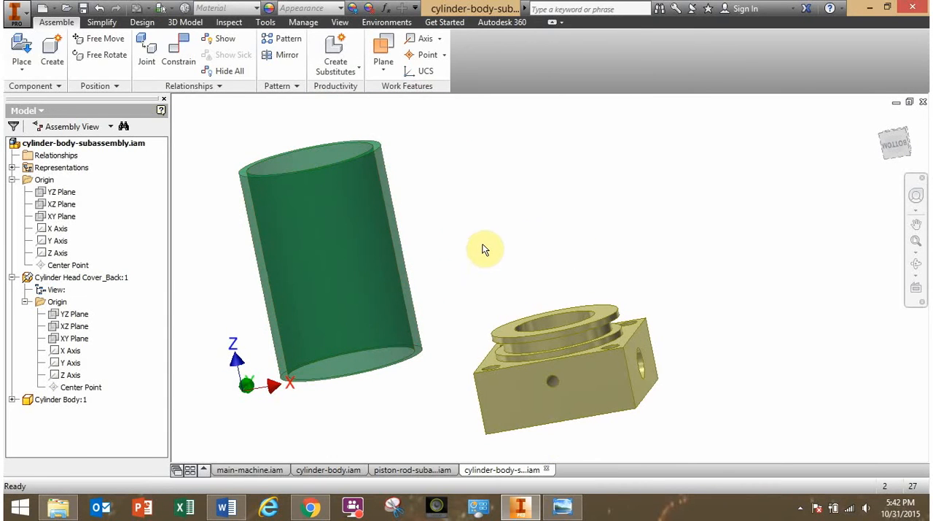
{"action": "middle_click_drag", "start_coordinate": [531, 239], "coordinate": [597, 221]}
{"action": "left_click", "coordinate": [179, 51]}
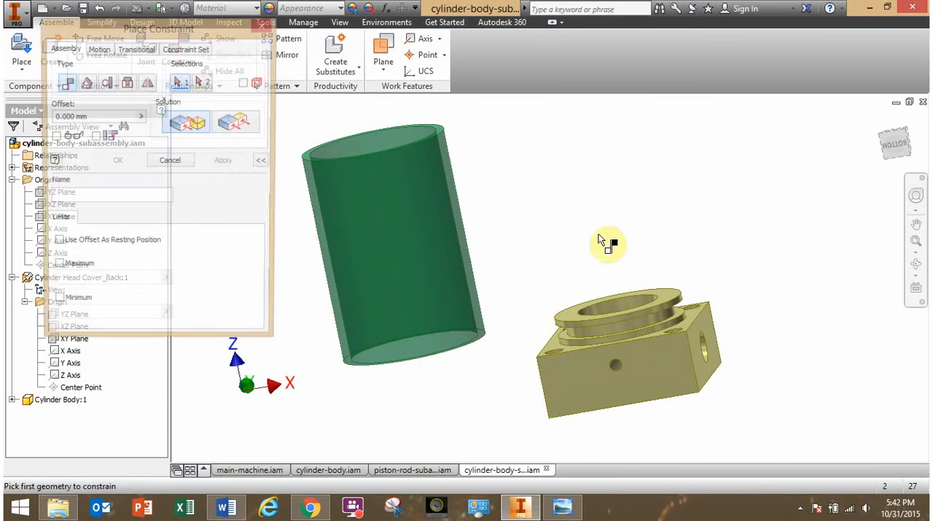
{"action": "left_click", "coordinate": [403, 256]}
{"action": "middle_click_drag", "start_coordinate": [559, 258], "coordinate": [627, 336], "text": "shift"}
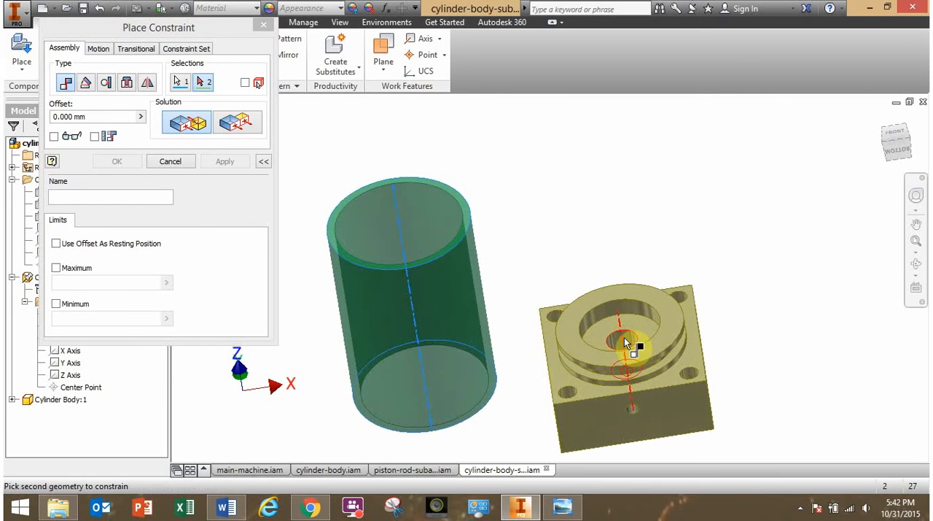
{"action": "left_click", "coordinate": [624, 337]}
{"action": "left_click", "coordinate": [118, 164]}
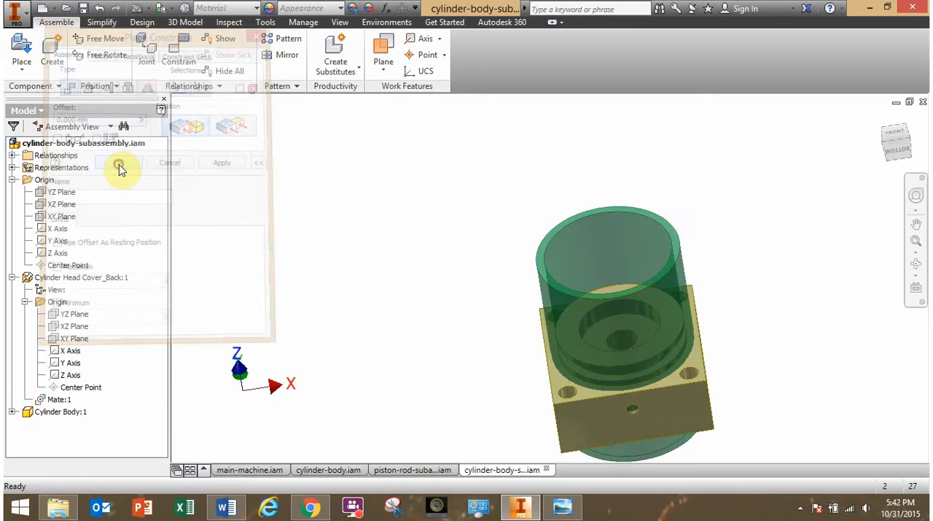
Slide the cylinder body along the mated axis, down onto the back head cover and back up clear of it.
{"action": "left_click_drag", "start_coordinate": [646, 326], "coordinate": [627, 117]}
{"action": "left_click", "coordinate": [413, 251]}
{"action": "middle_click_drag", "start_coordinate": [433, 267], "coordinate": [447, 246], "text": "shift"}
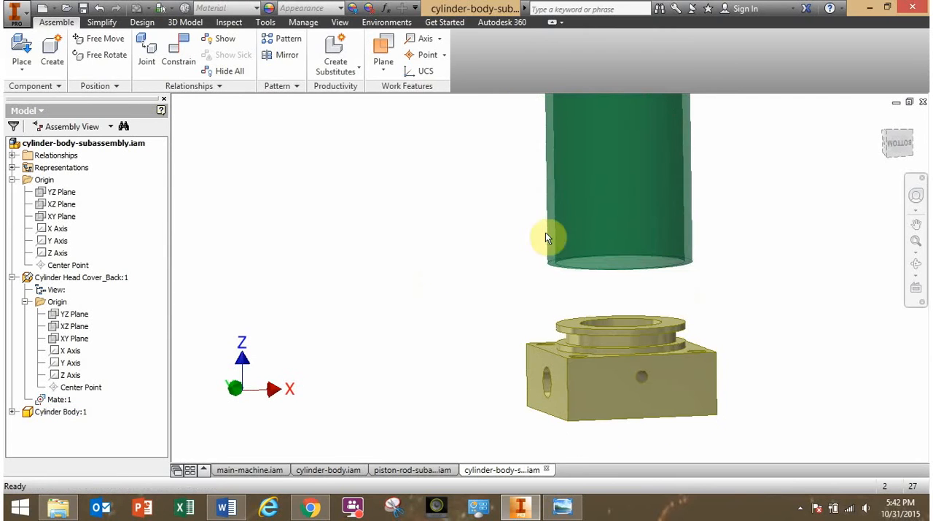
{"action": "left_click_drag", "start_coordinate": [608, 194], "coordinate": [595, 280]}
{"action": "middle_click_drag", "start_coordinate": [594, 280], "coordinate": [511, 313], "text": "shift"}
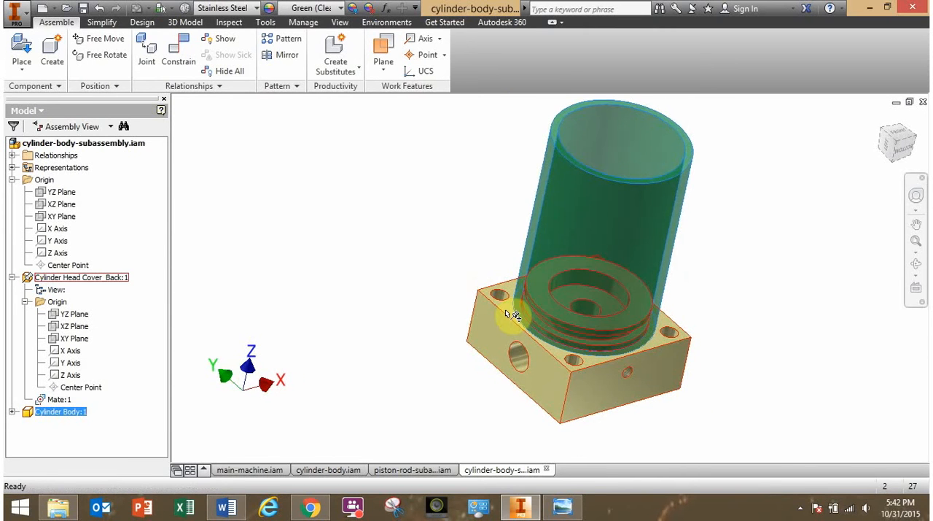
{"action": "scroll", "coordinate": [509, 312], "scroll_direction": "up", "scroll_amount": 4}
{"action": "scroll", "coordinate": [508, 312], "scroll_direction": "down", "scroll_amount": 3}
{"action": "left_click_drag", "start_coordinate": [615, 257], "coordinate": [641, 124]}
{"action": "left_click", "coordinate": [396, 256]}
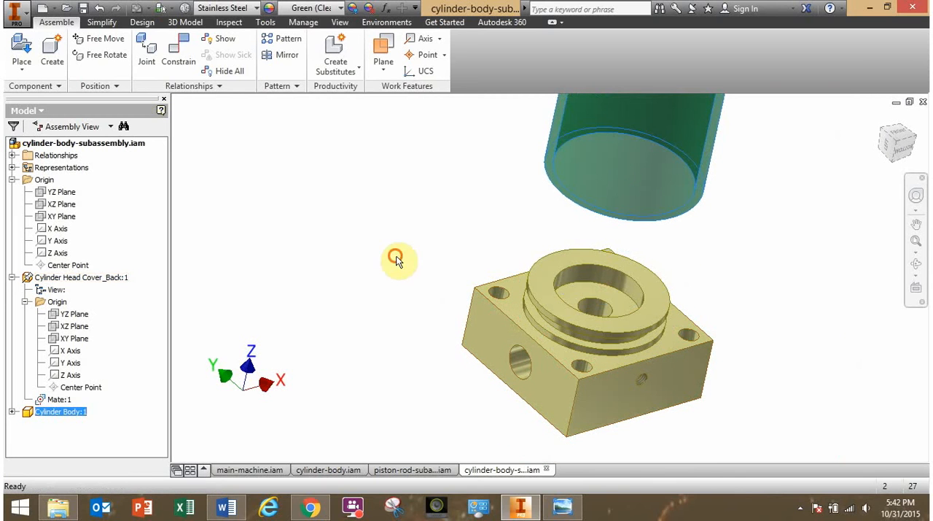
Mate the cylinder body's lower annular end face to the back head cover's flat face around the corner holes, with a 0.000 mm offset.
{"action": "left_click", "coordinate": [174, 63]}
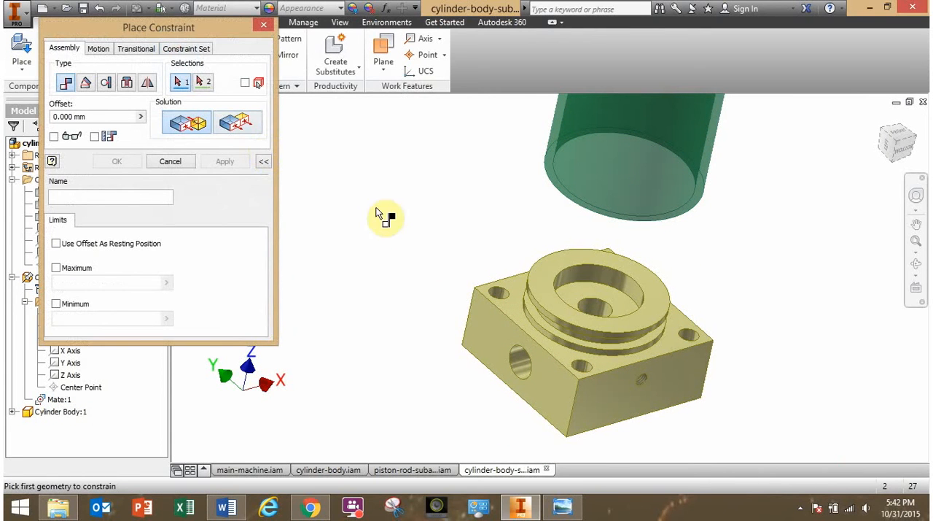
{"action": "middle_click_drag", "start_coordinate": [468, 243], "coordinate": [563, 195], "text": "shift"}
{"action": "middle_click_drag", "start_coordinate": [563, 196], "coordinate": [576, 268]}
{"action": "scroll", "coordinate": [576, 237], "scroll_direction": "up", "scroll_amount": 3}
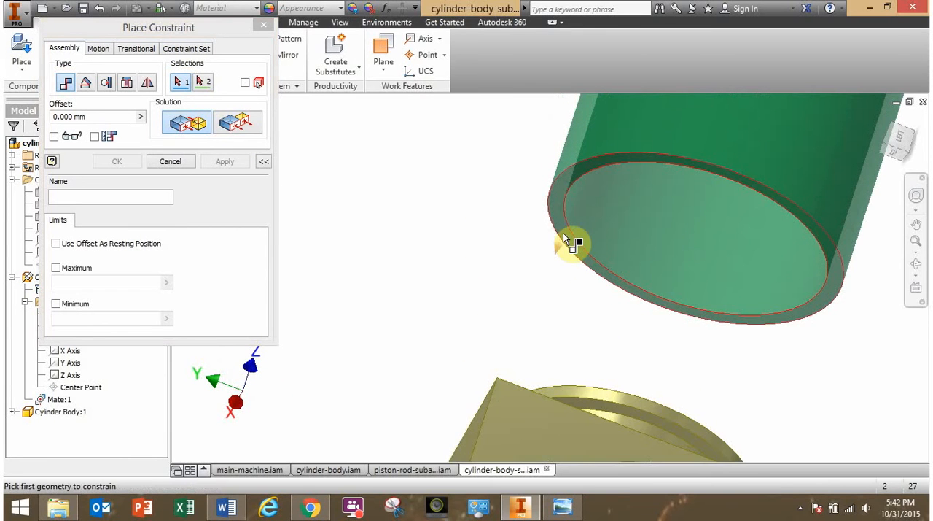
{"action": "left_click", "coordinate": [563, 228]}
{"action": "scroll", "coordinate": [562, 228], "scroll_direction": "up", "scroll_amount": 2}
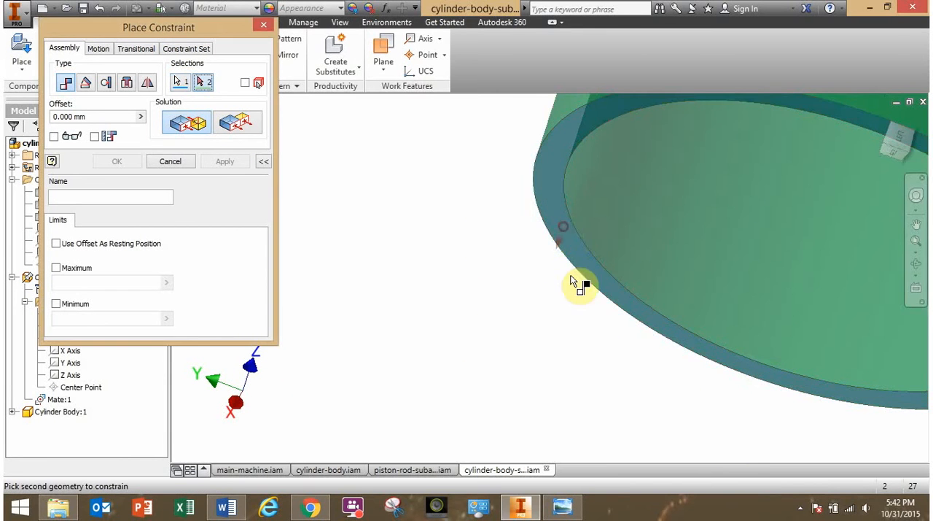
{"action": "scroll", "coordinate": [570, 277], "scroll_direction": "down", "scroll_amount": 5}
{"action": "middle_click_drag", "start_coordinate": [570, 277], "coordinate": [546, 337], "text": "shift"}
{"action": "scroll", "coordinate": [541, 334], "scroll_direction": "up", "scroll_amount": 5}
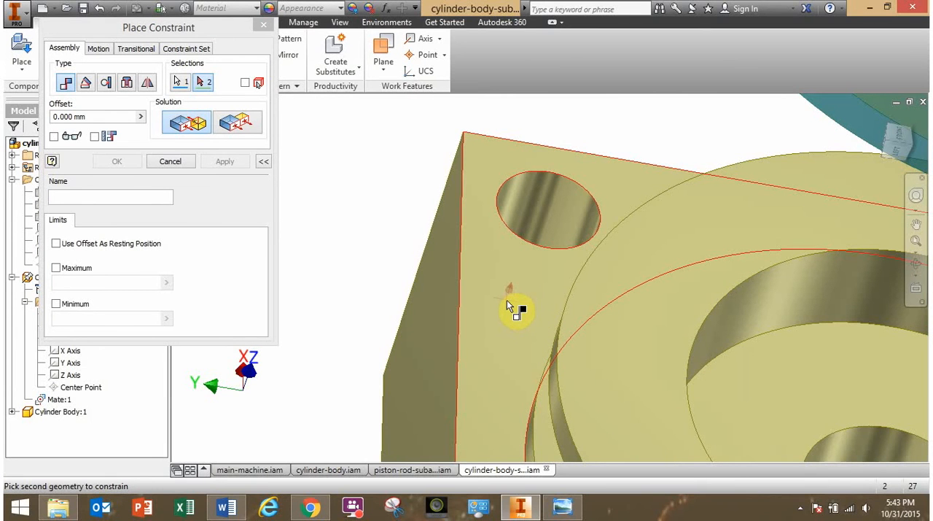
{"action": "mouse_move", "coordinate": [507, 301]}
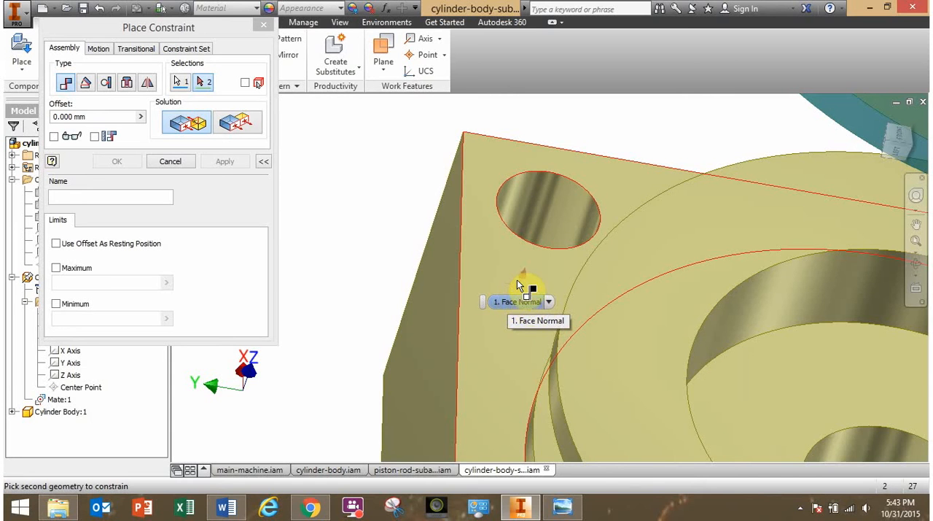
{"action": "left_click", "coordinate": [507, 278]}
{"action": "scroll", "coordinate": [516, 300], "scroll_direction": "up", "scroll_amount": 3}
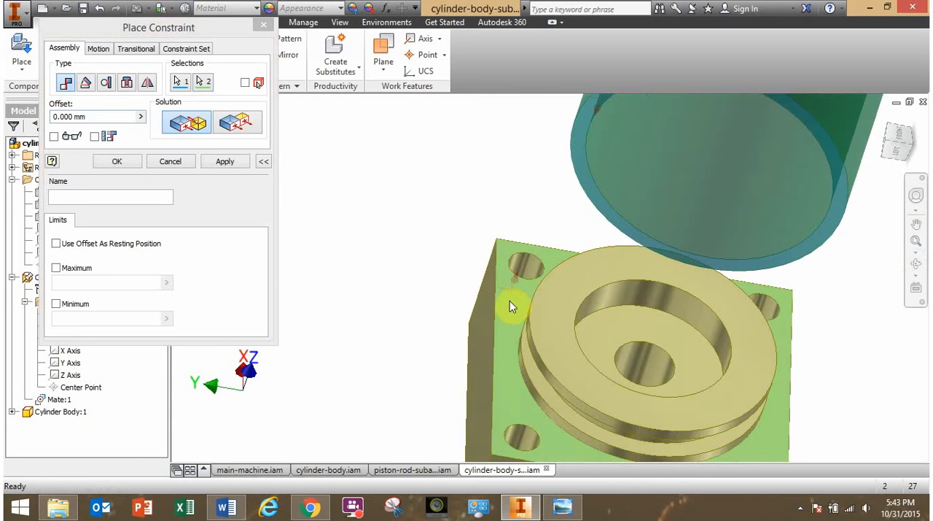
{"action": "left_click", "coordinate": [118, 162]}
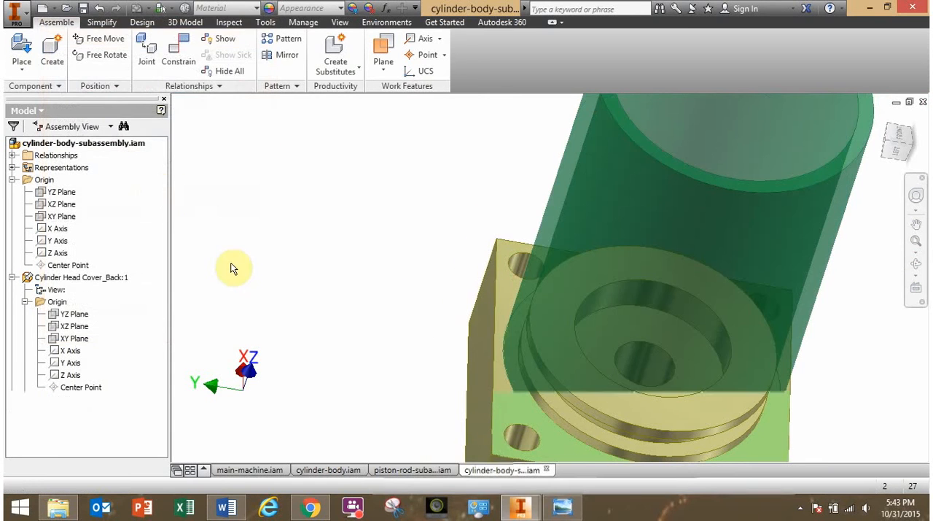
Inspect the cylinder body seated on the back head cover and compare it with the reference drawing in Windows Photo Viewer.
{"action": "middle_click_drag", "start_coordinate": [231, 270], "coordinate": [235, 254], "text": "shift"}
{"action": "middle_click_drag", "start_coordinate": [324, 220], "coordinate": [264, 314]}
{"action": "scroll", "coordinate": [363, 299], "scroll_direction": "up", "scroll_amount": 3}
{"action": "middle_click_drag", "start_coordinate": [369, 290], "coordinate": [345, 235]}
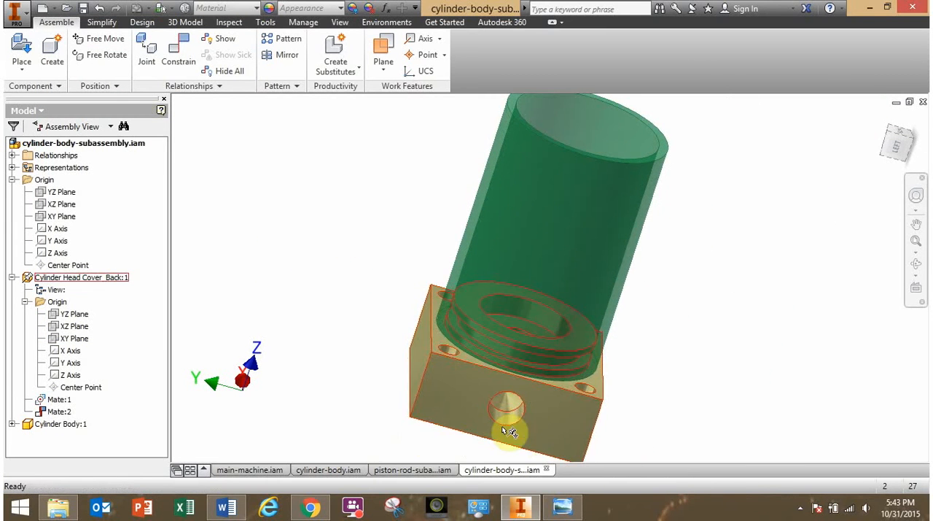
{"action": "left_click", "coordinate": [562, 506]}
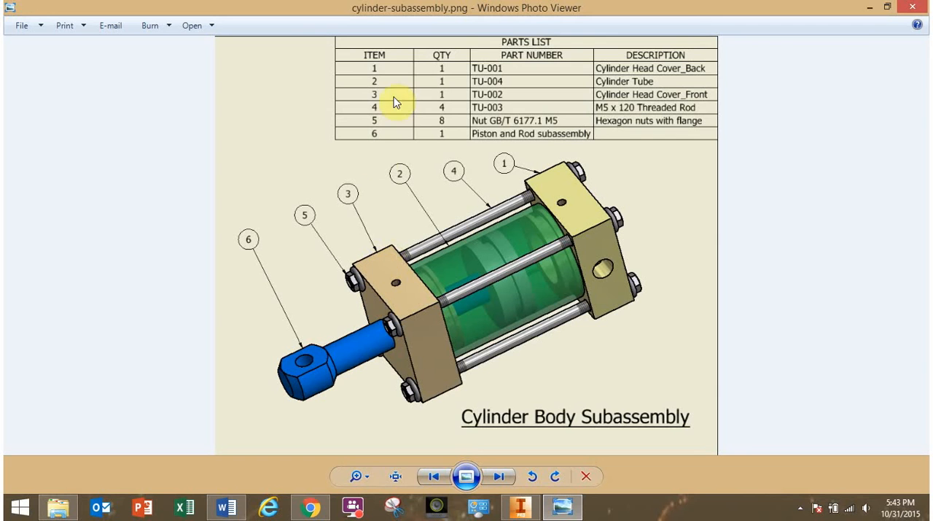
{"action": "left_click", "coordinate": [520, 506]}
{"action": "scroll", "coordinate": [383, 292], "scroll_direction": "down", "scroll_amount": 5}
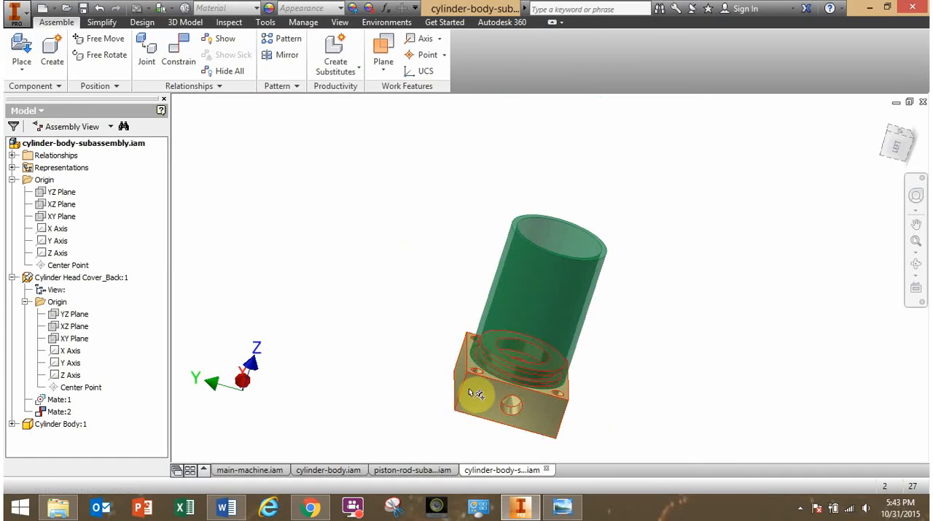
{"action": "scroll", "coordinate": [522, 239], "scroll_direction": "up", "scroll_amount": 3}
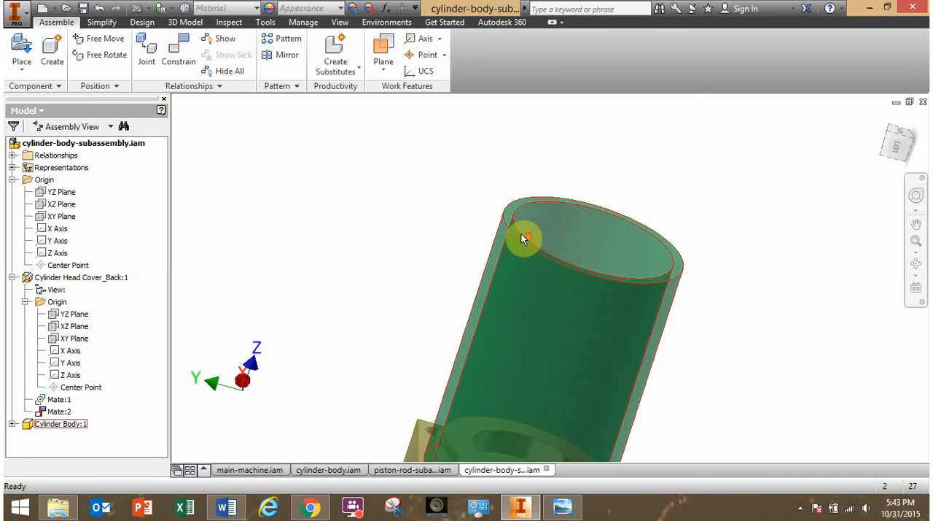
{"action": "scroll", "coordinate": [522, 239], "scroll_direction": "down", "scroll_amount": 3}
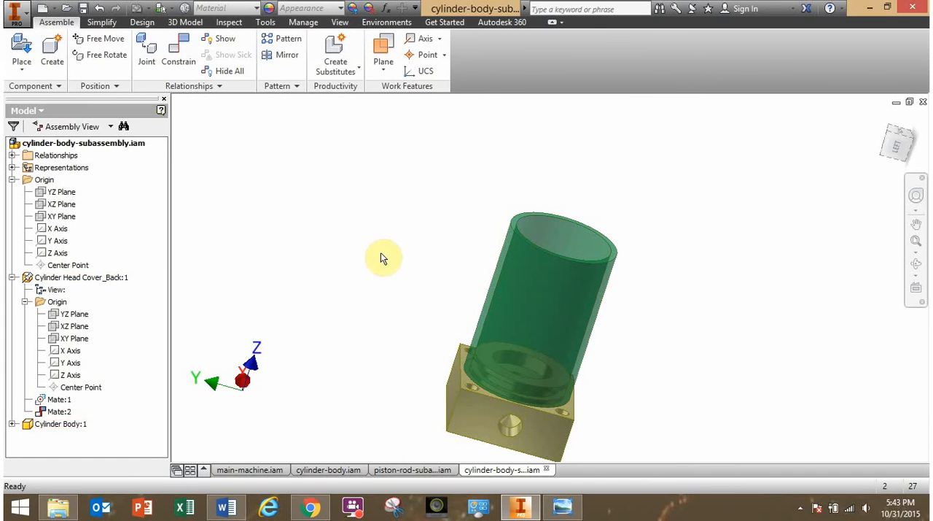
Place one Cylinder Head Cover_Front.ipt in free space beside the cylinder body.
{"action": "left_click", "coordinate": [22, 48]}
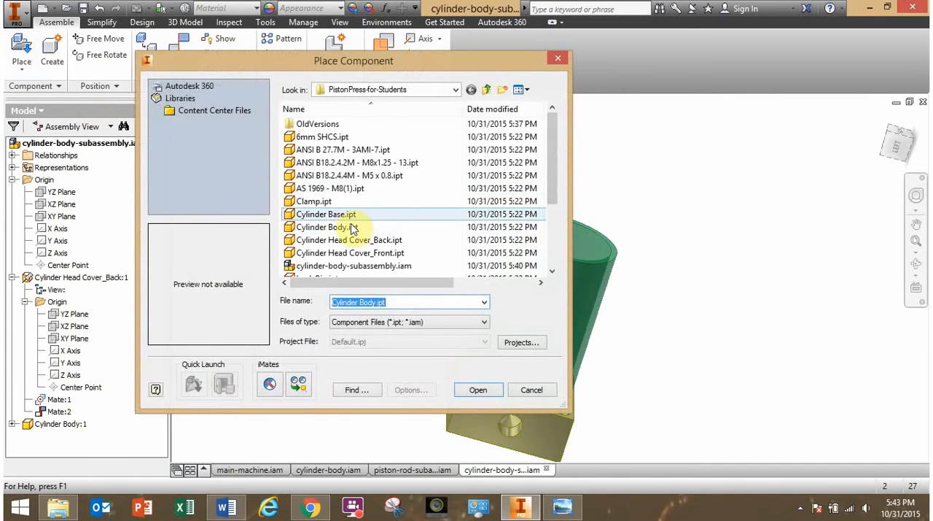
{"action": "left_click", "coordinate": [382, 256]}
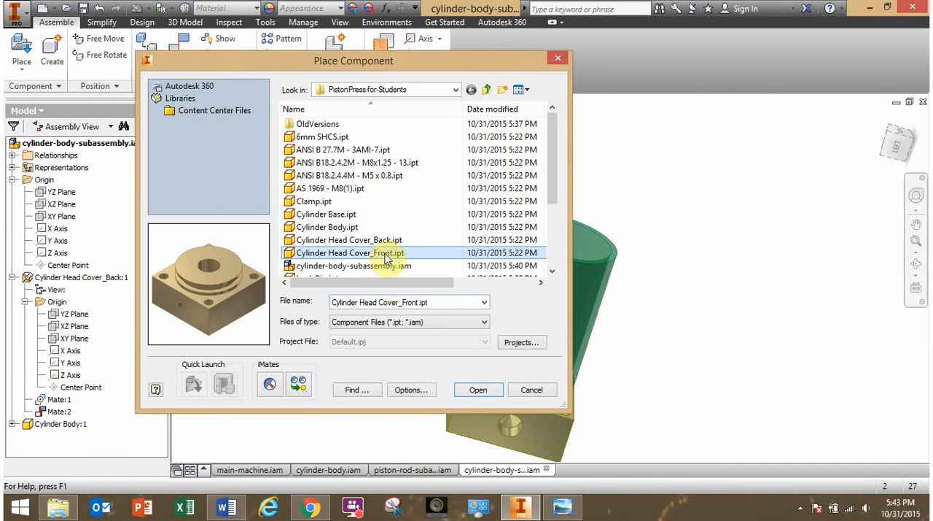
{"action": "left_click", "coordinate": [478, 389]}
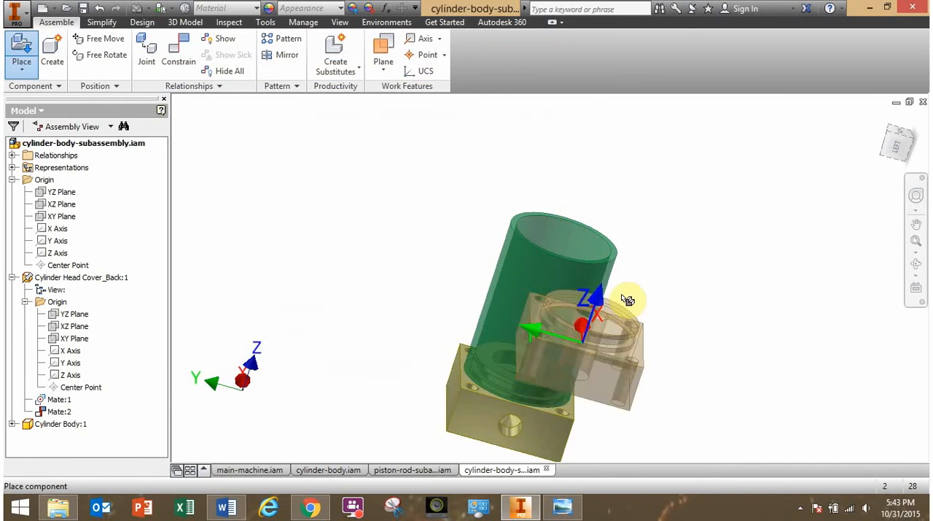
{"action": "left_click", "coordinate": [403, 197]}
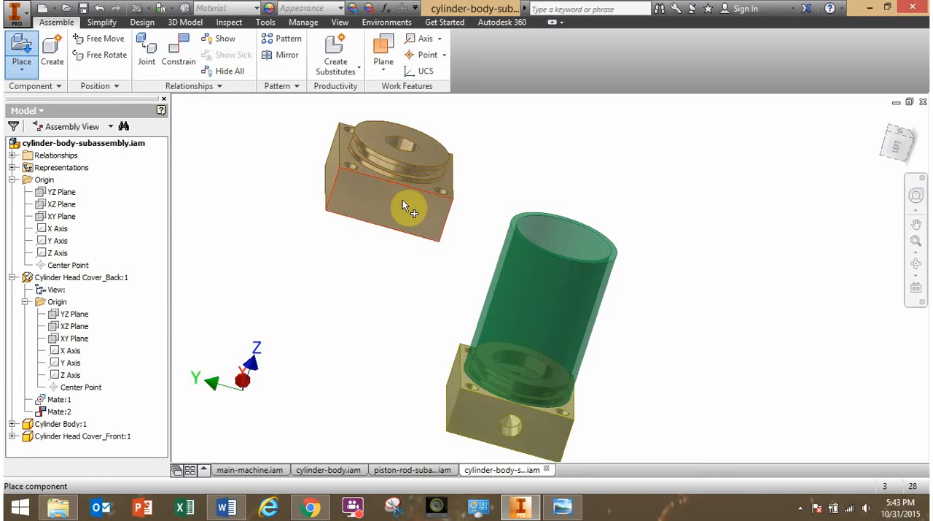
{"action": "key", "text": "Escape"}
Move the front head cover slightly upward in the free space beside the cylinder body.
{"action": "middle_click_drag", "start_coordinate": [396, 229], "coordinate": [422, 235], "text": "shift"}
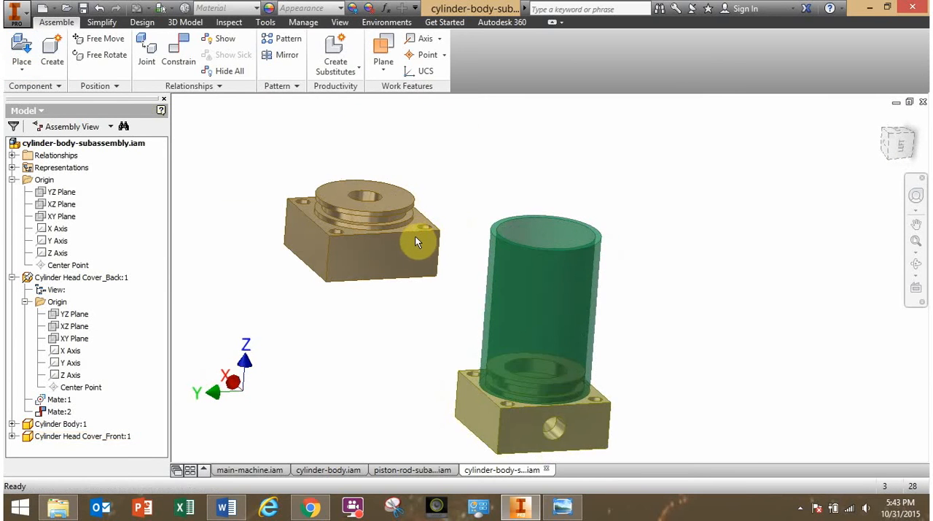
{"action": "scroll", "coordinate": [410, 244], "scroll_direction": "up", "scroll_amount": 3}
{"action": "scroll", "coordinate": [406, 244], "scroll_direction": "down", "scroll_amount": 2}
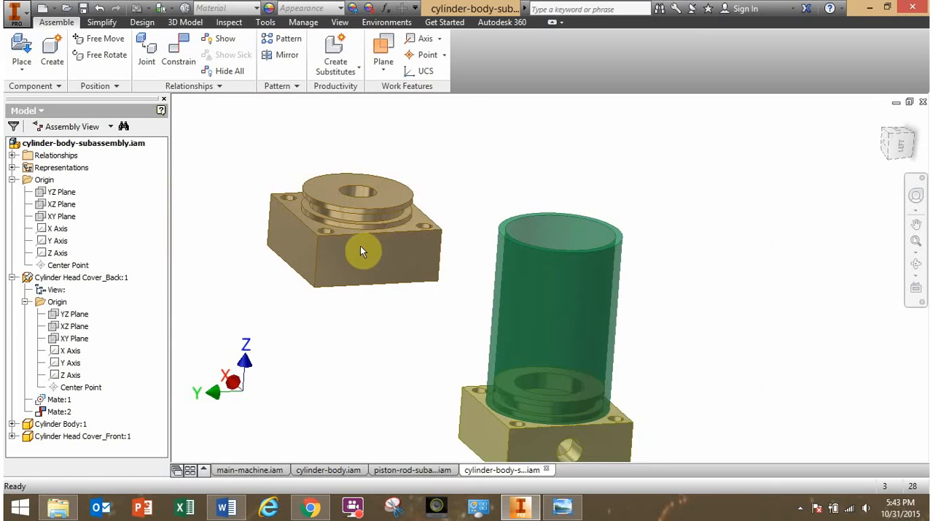
{"action": "middle_click_drag", "start_coordinate": [360, 245], "coordinate": [414, 236]}
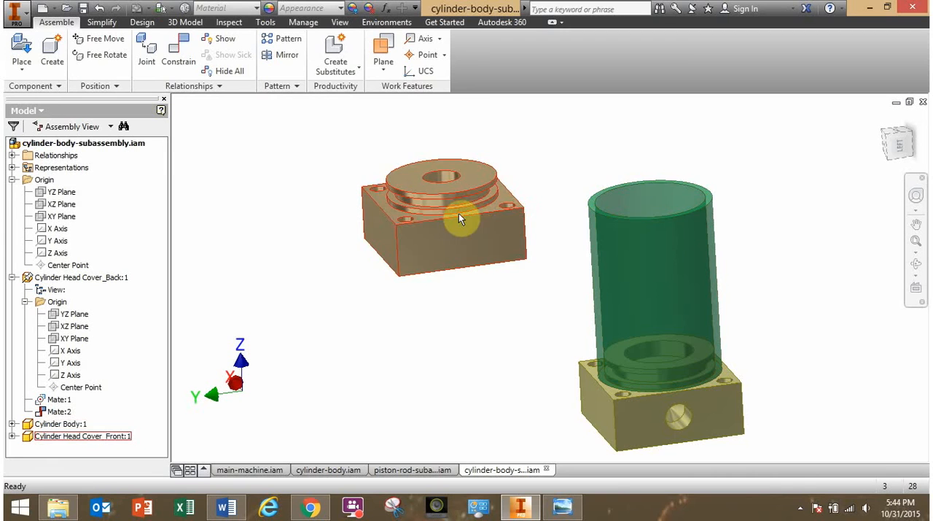
{"action": "left_click_drag", "start_coordinate": [459, 213], "coordinate": [449, 188]}
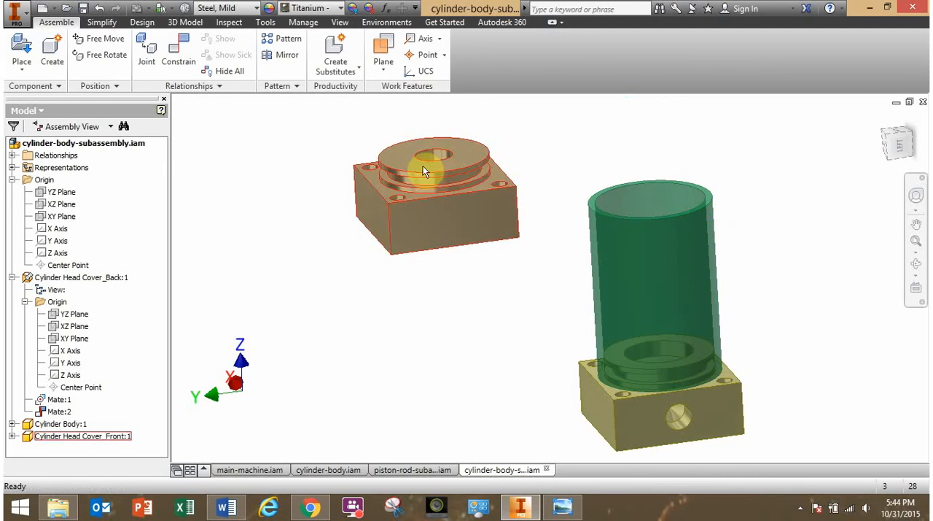
Free-rotate the front head cover so its stepped round boss points down toward the back cover.
{"action": "left_click", "coordinate": [102, 64]}
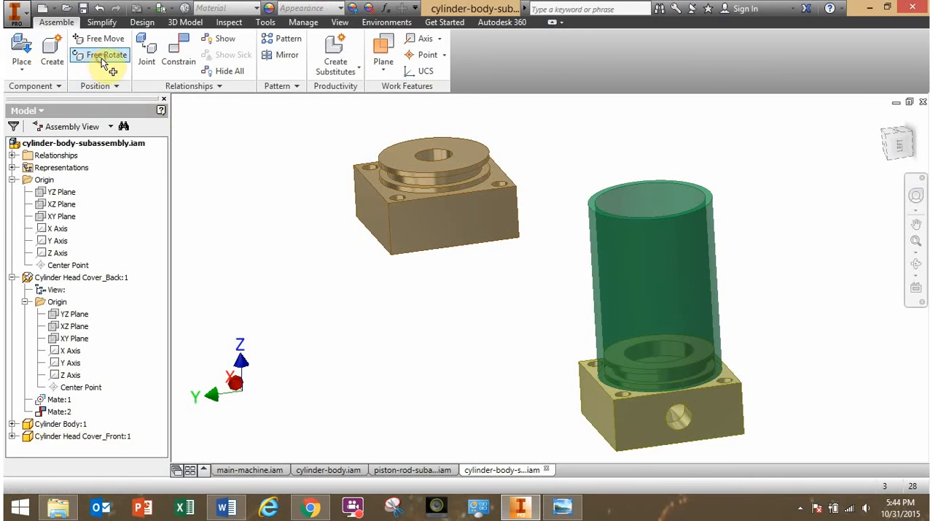
{"action": "left_click", "coordinate": [438, 210]}
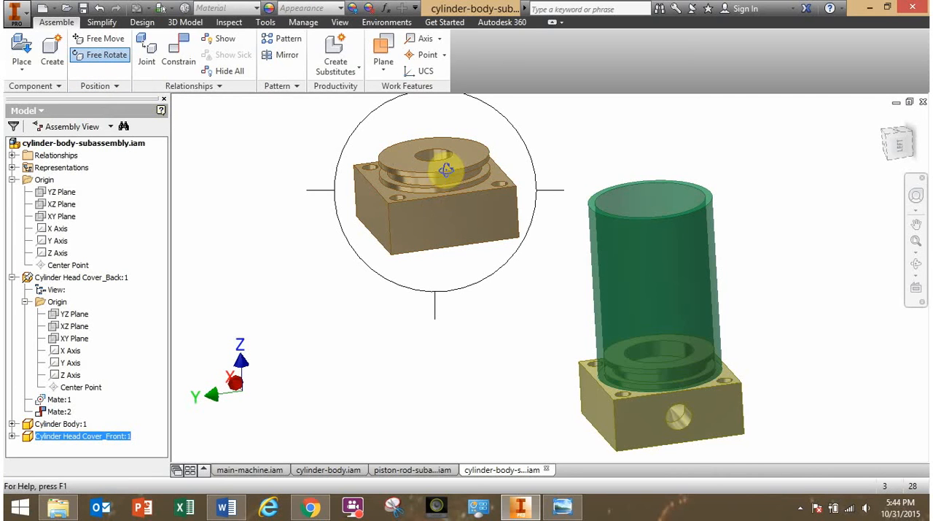
{"action": "left_click_drag", "start_coordinate": [445, 169], "coordinate": [506, 307]}
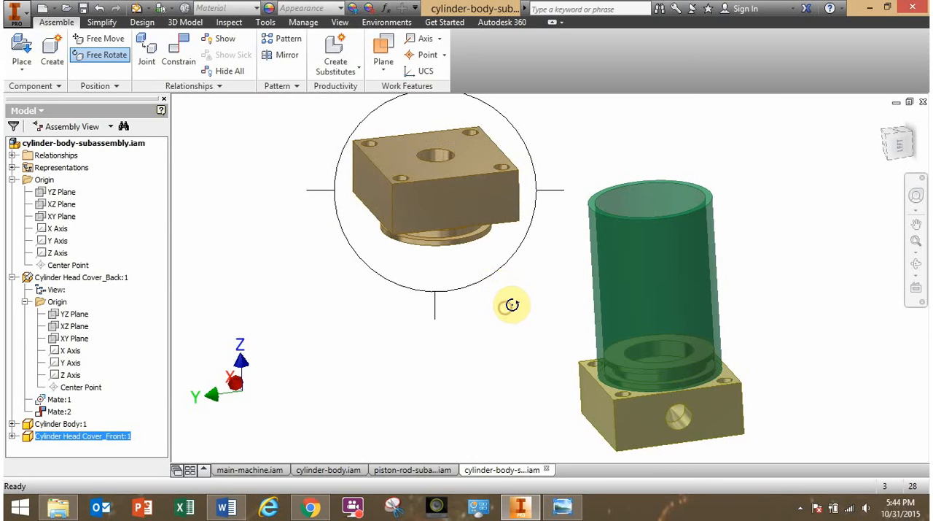
{"action": "left_click", "coordinate": [450, 334]}
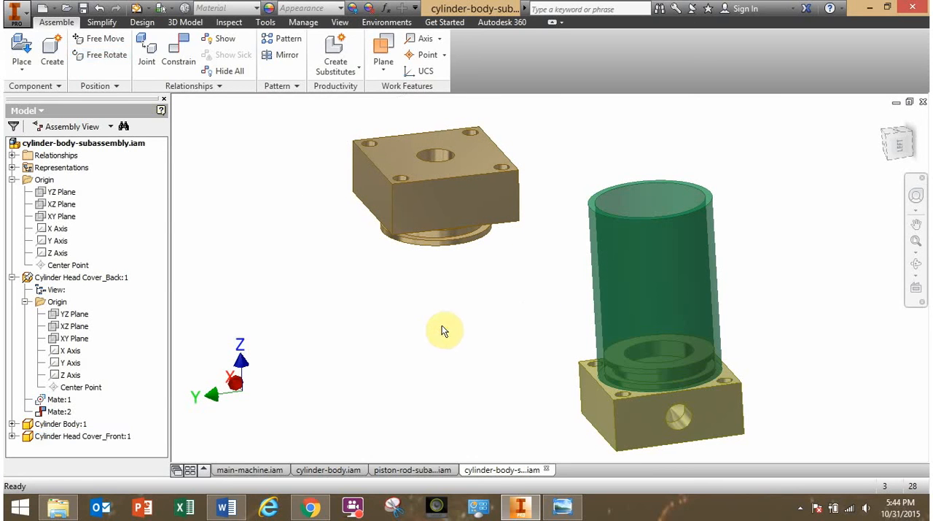
Mate the cylinder body's axis with the axis of the front head cover's round boss, using a 0.000 mm offset.
{"action": "middle_click_drag", "start_coordinate": [439, 325], "coordinate": [464, 319], "text": "shift"}
{"action": "left_click", "coordinate": [411, 314]}
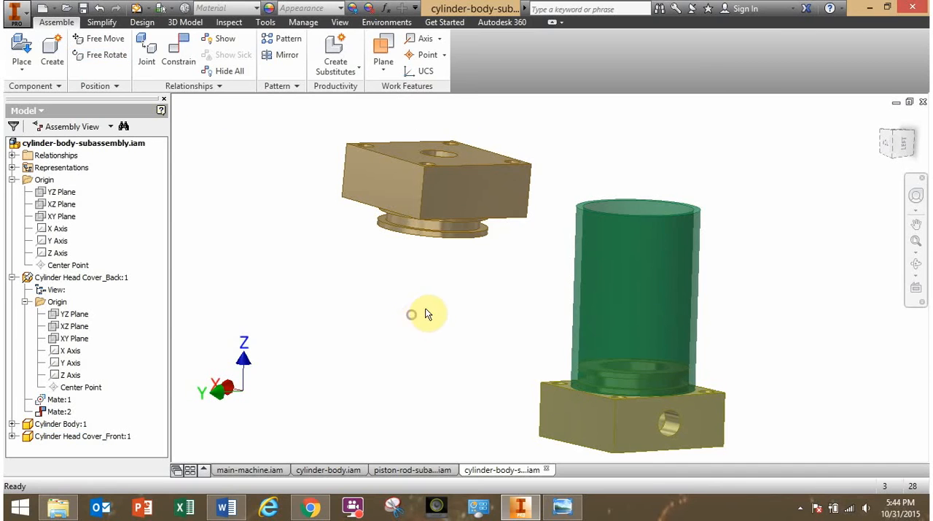
{"action": "left_click", "coordinate": [180, 64]}
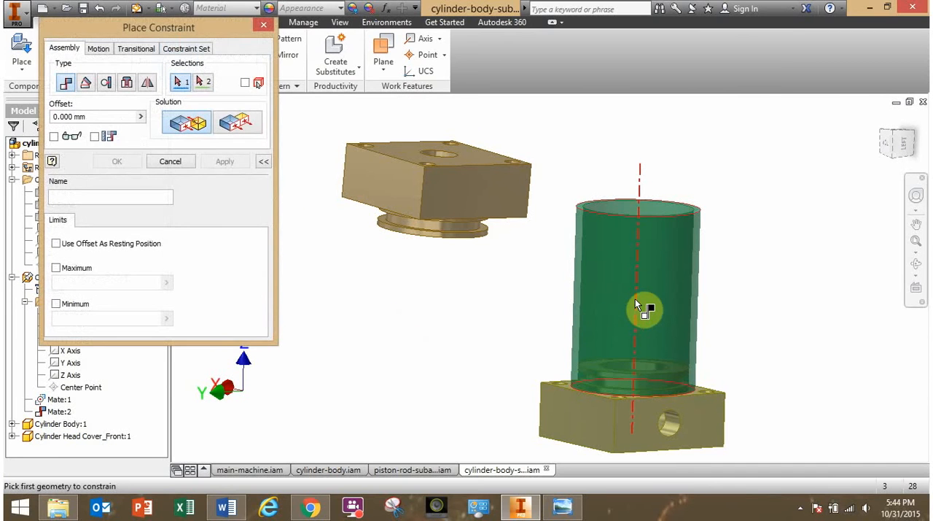
{"action": "left_click", "coordinate": [636, 305]}
{"action": "scroll", "coordinate": [511, 318], "scroll_direction": "up", "scroll_amount": 2}
{"action": "scroll", "coordinate": [510, 318], "scroll_direction": "down", "scroll_amount": 2}
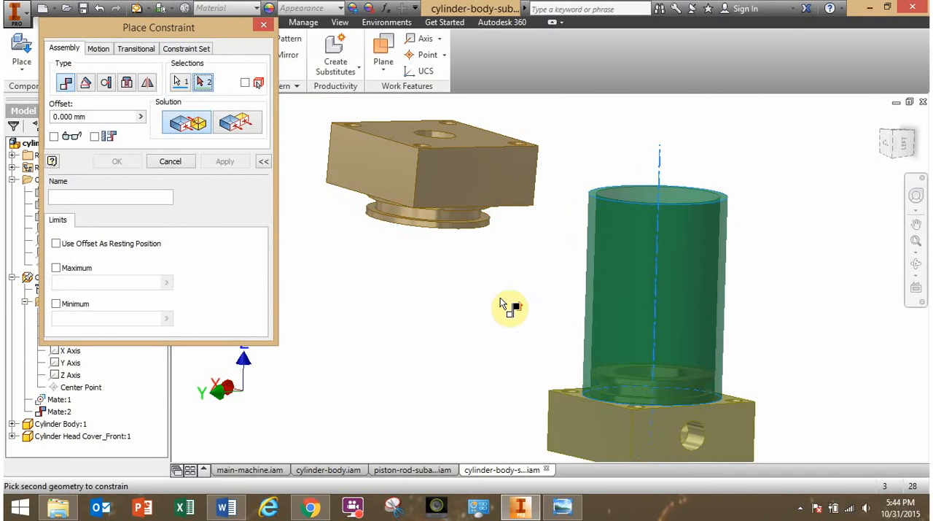
{"action": "left_click", "coordinate": [448, 217]}
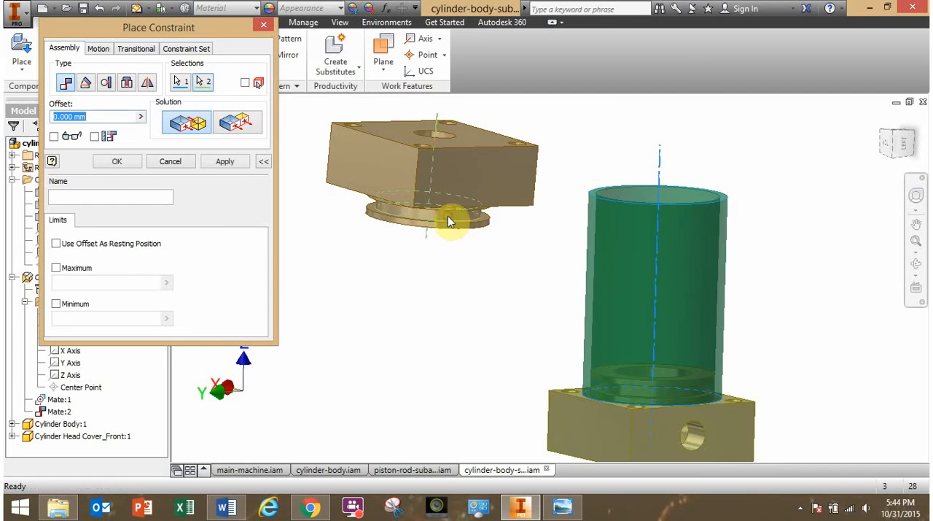
{"action": "left_click", "coordinate": [226, 162]}
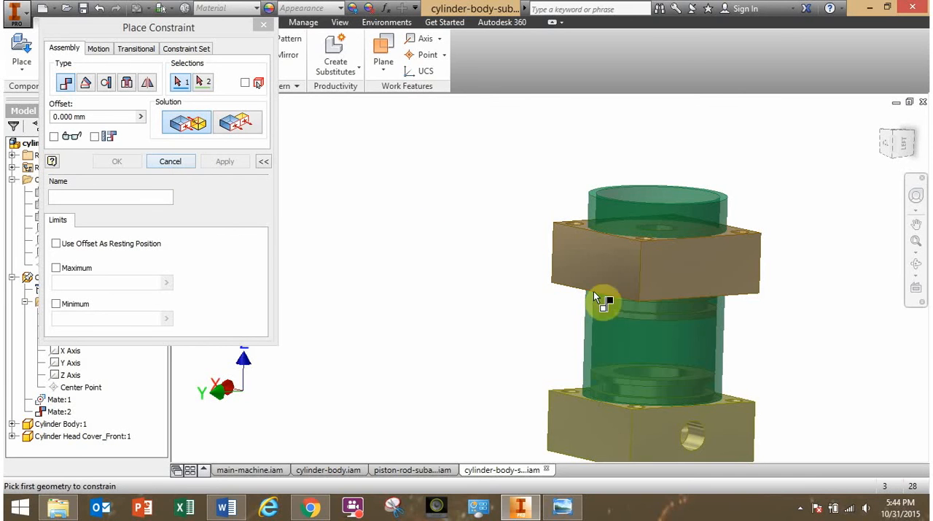
End constraint placement and slide the front head cover along the shared axis until it sits clear above the tube's open end.
{"action": "middle_click_drag", "start_coordinate": [658, 292], "coordinate": [605, 315]}
{"action": "scroll", "coordinate": [601, 219], "scroll_direction": "up", "scroll_amount": 5}
{"action": "scroll", "coordinate": [606, 157], "scroll_direction": "down", "scroll_amount": 4}
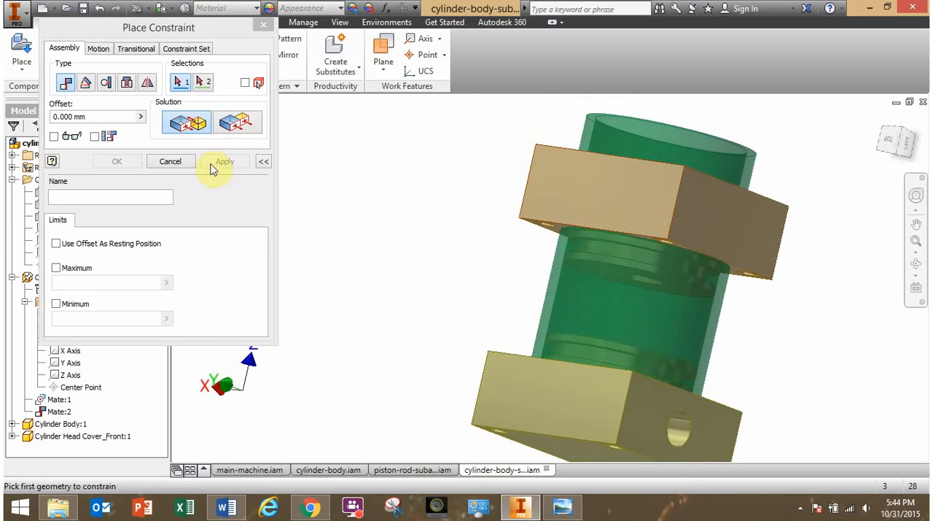
{"action": "left_click", "coordinate": [178, 161]}
{"action": "middle_click_drag", "start_coordinate": [438, 223], "coordinate": [535, 271]}
{"action": "left_click_drag", "start_coordinate": [547, 230], "coordinate": [569, 140]}
{"action": "middle_click_drag", "start_coordinate": [452, 267], "coordinate": [485, 364], "text": "shift"}
{"action": "scroll", "coordinate": [510, 351], "scroll_direction": "down", "scroll_amount": 3}
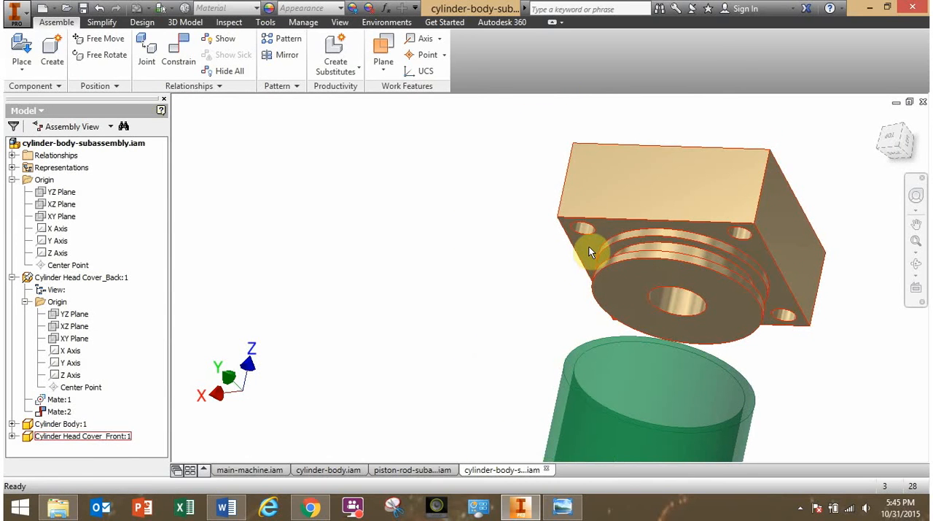
Mate the front head cover's flat face around the corner holes to the cylinder body's upper annular end face, with a 0.000 mm offset.
{"action": "left_click", "coordinate": [177, 60]}
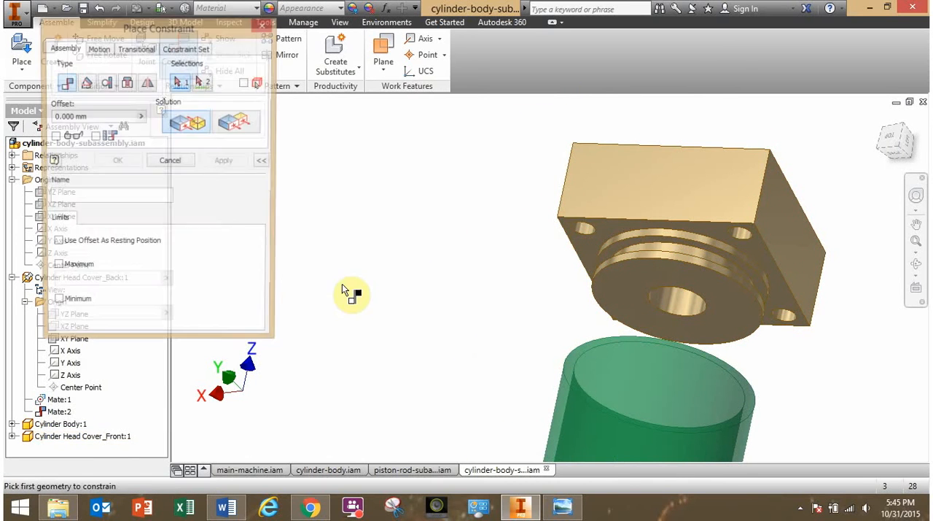
{"action": "left_click", "coordinate": [584, 245]}
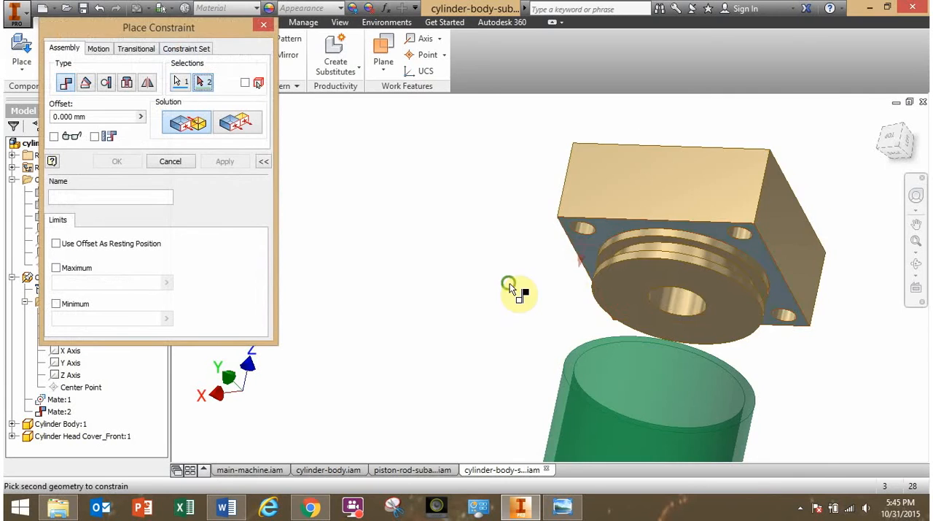
{"action": "middle_click_drag", "start_coordinate": [517, 285], "coordinate": [539, 388], "text": "shift"}
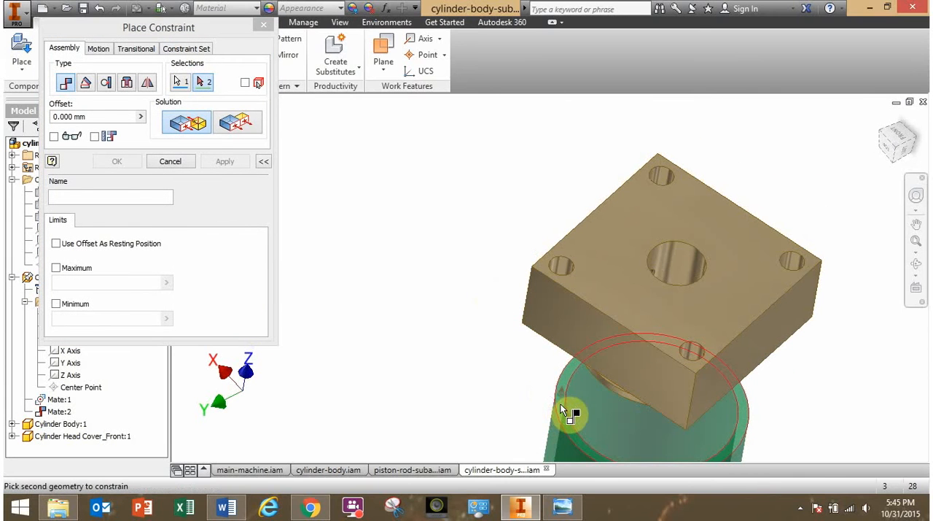
{"action": "left_click", "coordinate": [561, 411]}
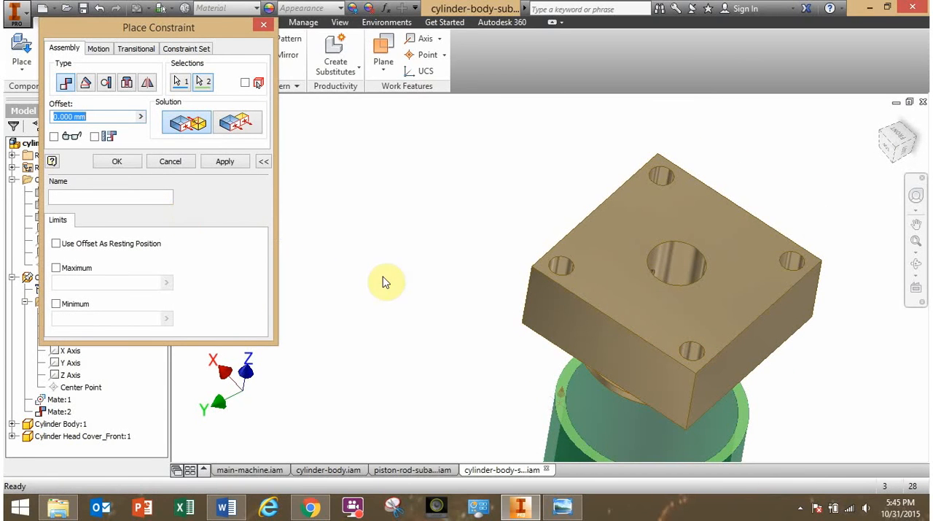
{"action": "middle_click_drag", "start_coordinate": [386, 282], "coordinate": [389, 258], "text": "shift"}
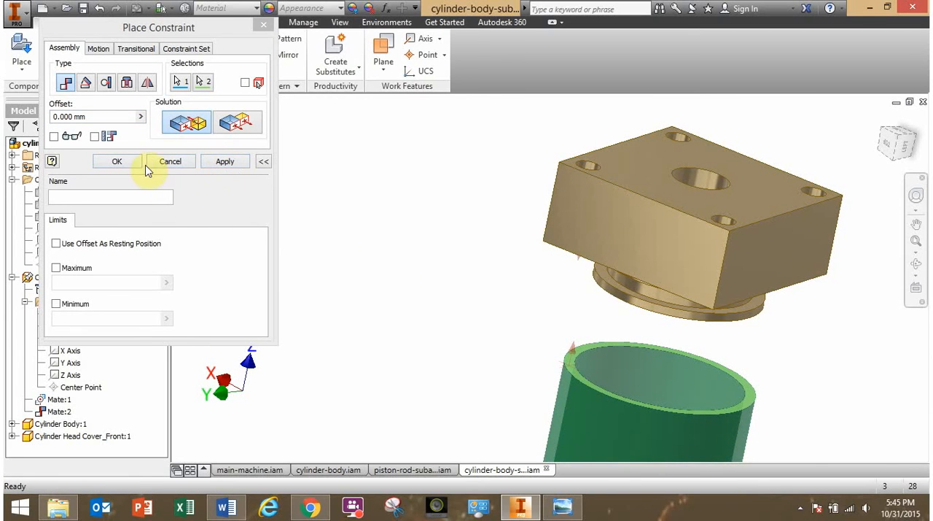
{"action": "left_click", "coordinate": [133, 167]}
Swing the seated front head cover around the cylinder axis to check its remaining rotation and its side hole against the back cover.
{"action": "middle_click_drag", "start_coordinate": [365, 254], "coordinate": [404, 240], "text": "shift"}
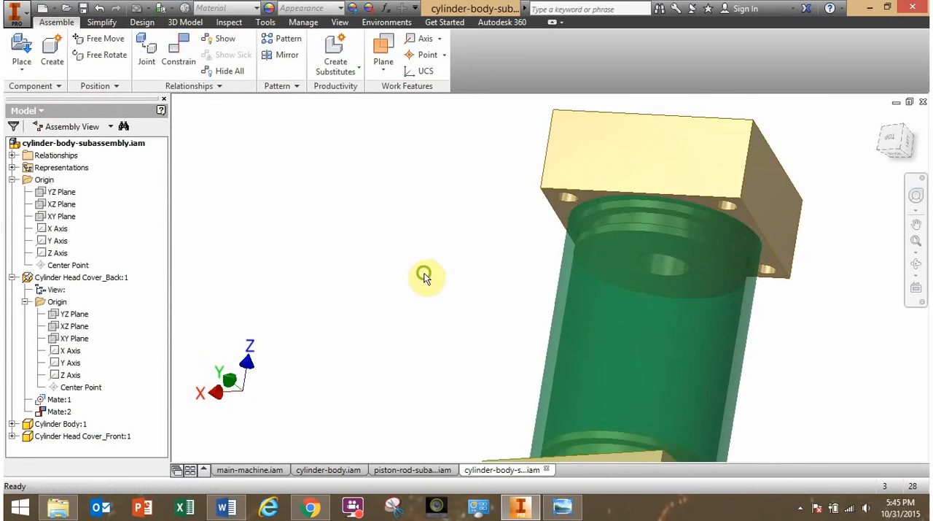
{"action": "middle_click_drag", "start_coordinate": [425, 276], "coordinate": [378, 236], "text": "shift"}
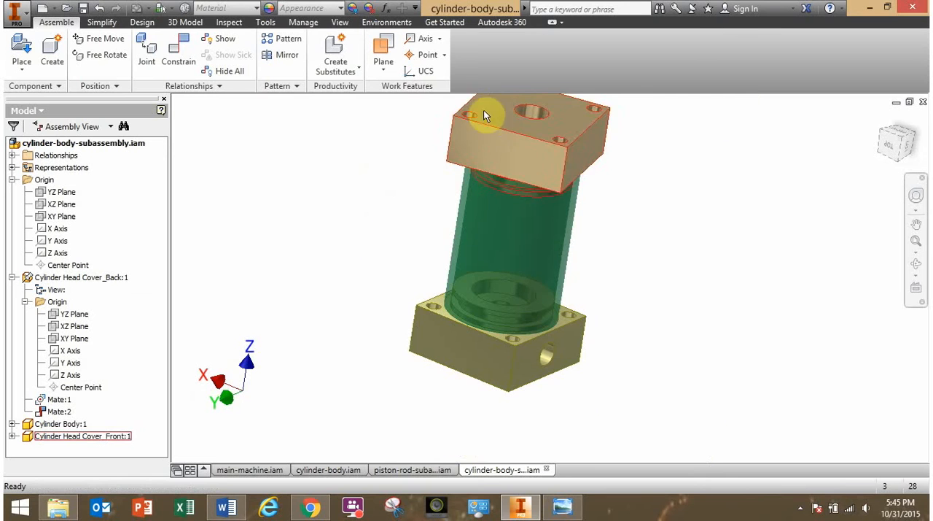
{"action": "left_click_drag", "start_coordinate": [484, 110], "coordinate": [502, 91]}
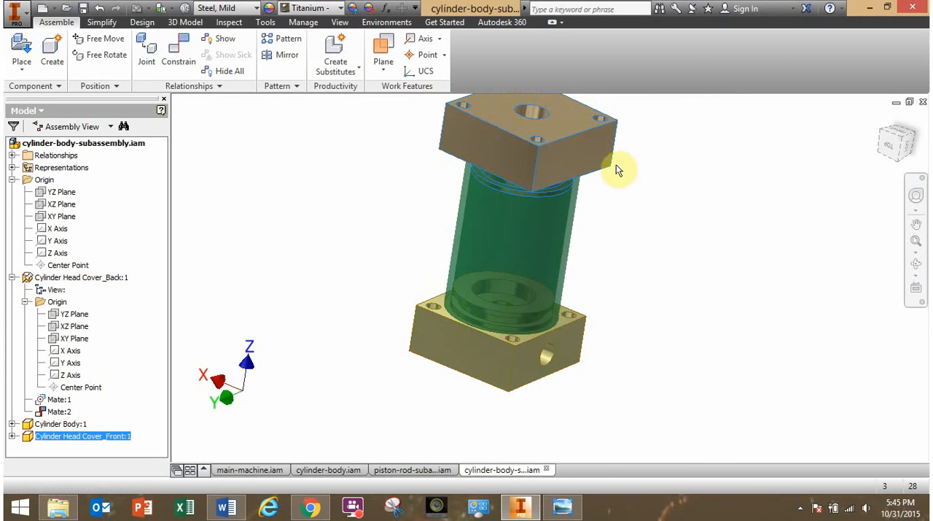
{"action": "left_click", "coordinate": [325, 221]}
{"action": "middle_click_drag", "start_coordinate": [325, 221], "coordinate": [341, 217], "text": "shift"}
{"action": "left_click_drag", "start_coordinate": [490, 159], "coordinate": [506, 141]}
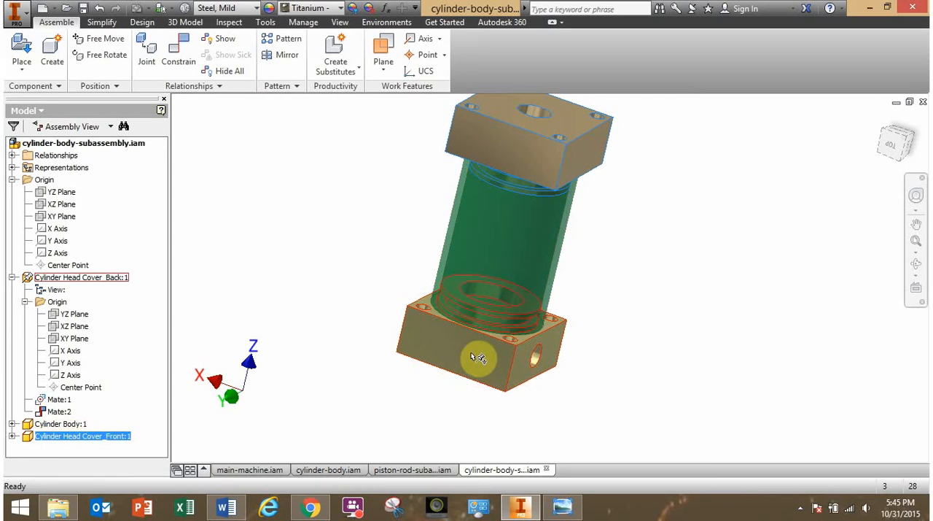
{"action": "left_click", "coordinate": [349, 289]}
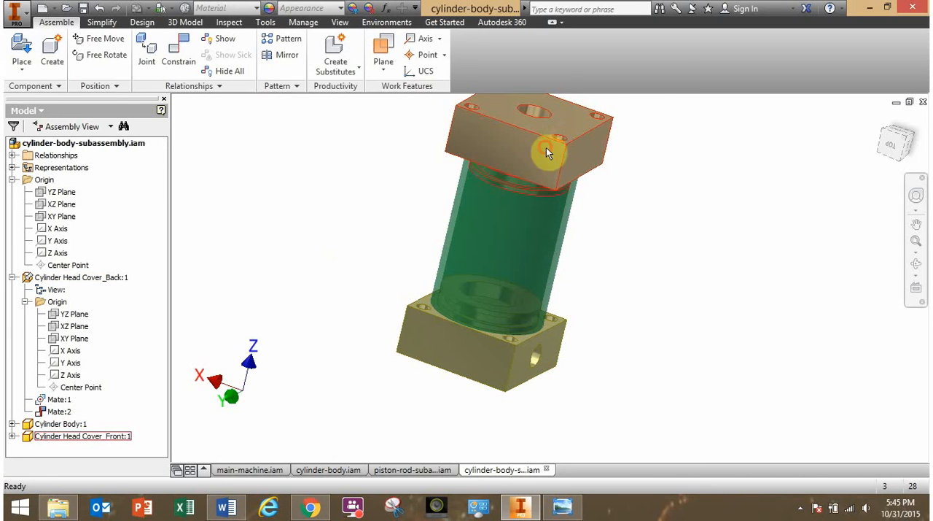
{"action": "left_click_drag", "start_coordinate": [546, 148], "coordinate": [525, 119]}
{"action": "left_click", "coordinate": [545, 171]}
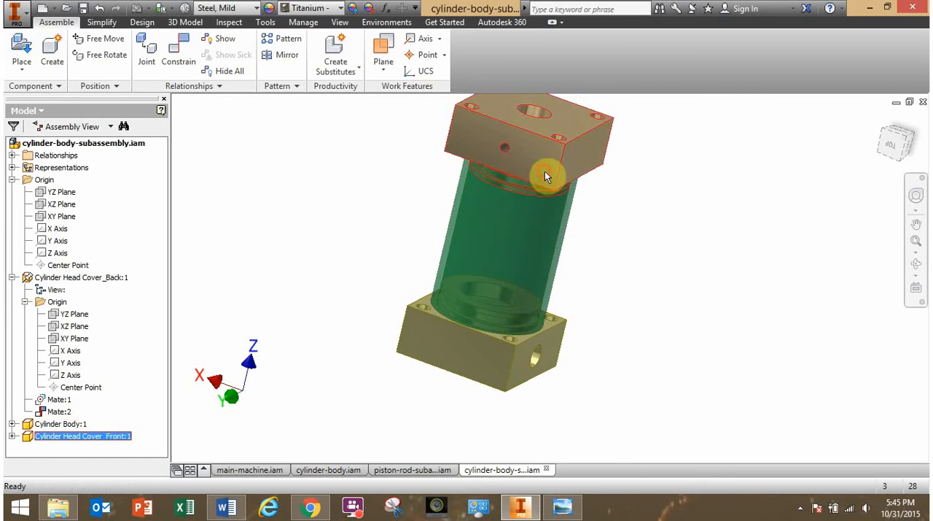
{"action": "left_click_drag", "start_coordinate": [545, 170], "coordinate": [418, 212]}
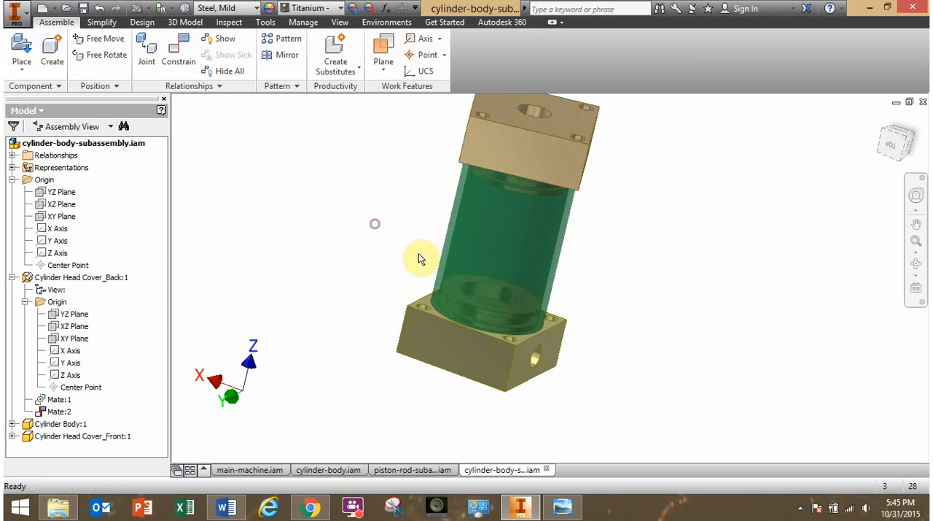
Check the parts list in the reference drawing in Windows Photo Viewer for the next component and return to Inventor.
{"action": "middle_click_drag", "start_coordinate": [419, 254], "coordinate": [420, 301], "text": "shift"}
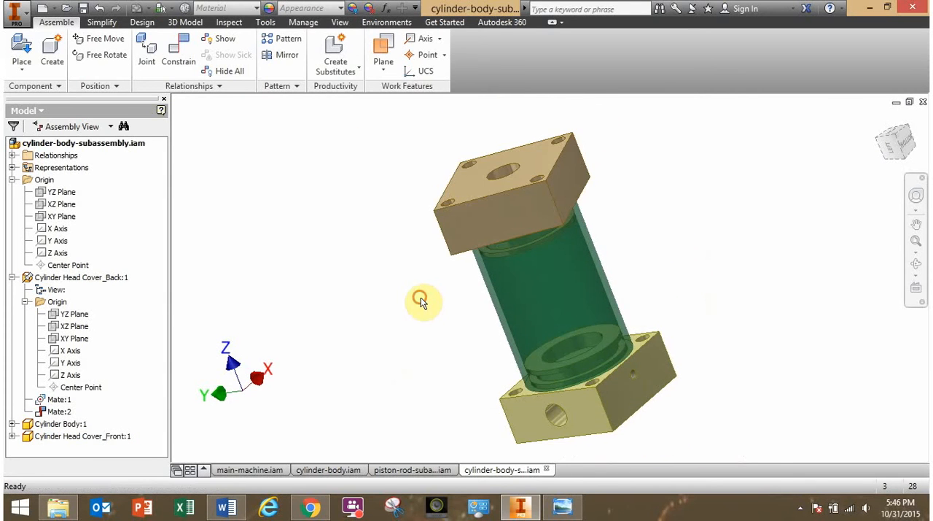
{"action": "left_click", "coordinate": [562, 507]}
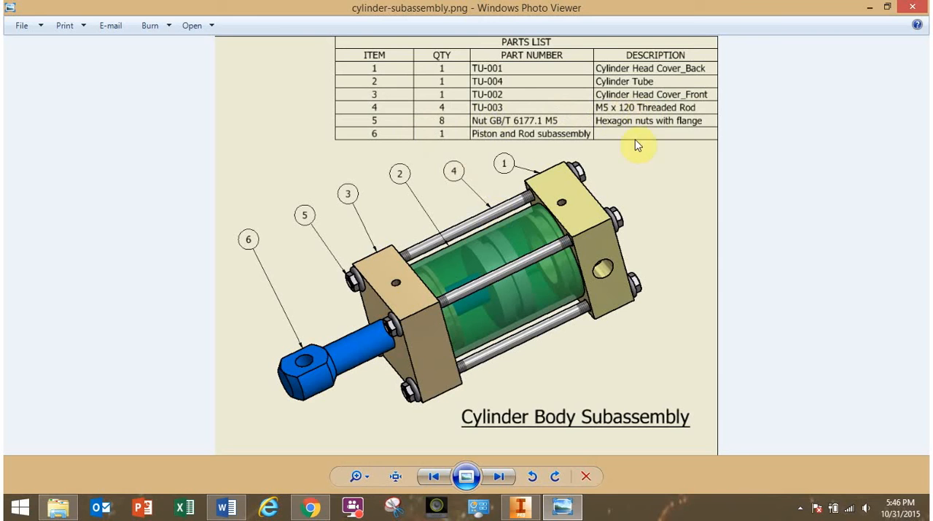
{"action": "left_click", "coordinate": [521, 506]}
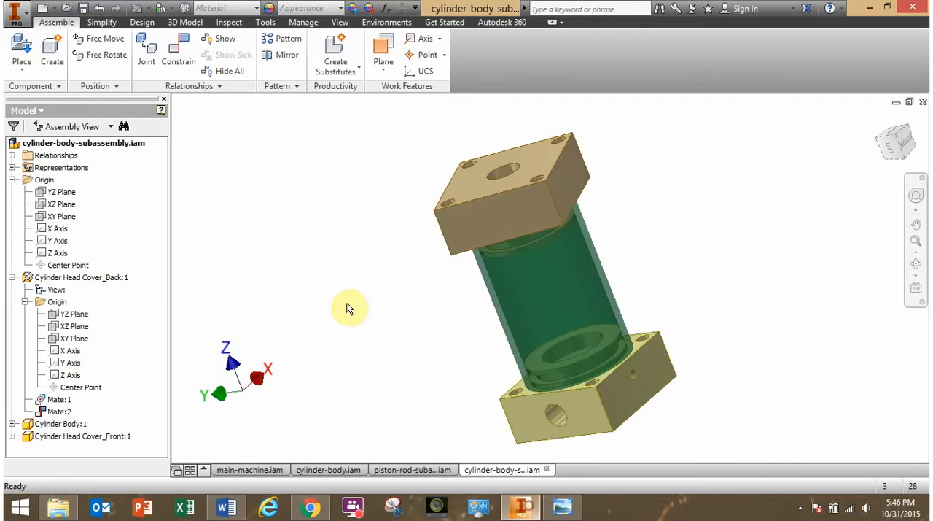
Place one M5 Threaded Rod.ipt in free space beside the cylinder body.
{"action": "left_click", "coordinate": [22, 52]}
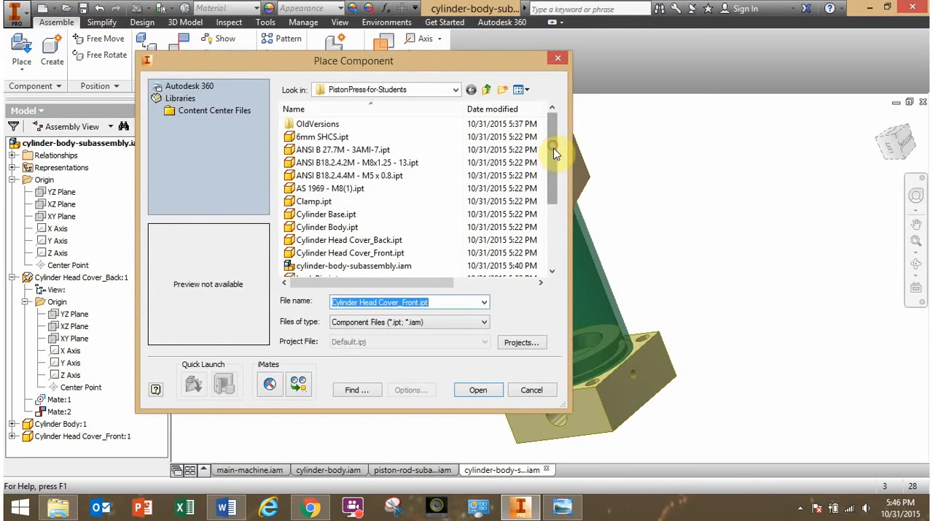
{"action": "left_click_drag", "start_coordinate": [554, 154], "coordinate": [561, 214]}
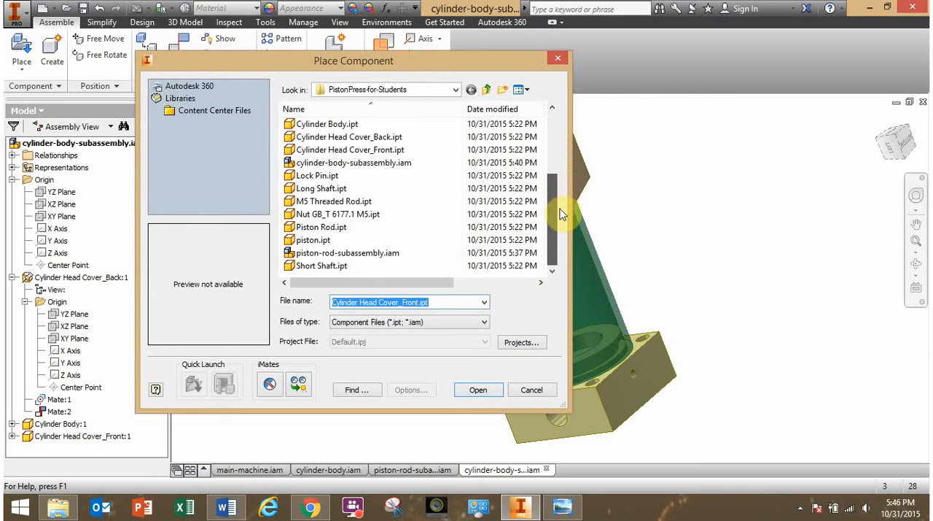
{"action": "left_click", "coordinate": [349, 202]}
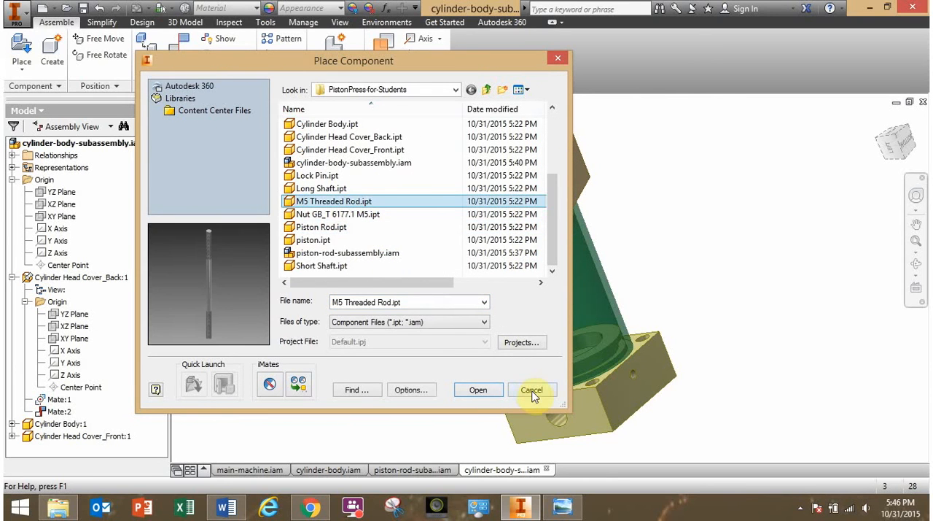
{"action": "left_click", "coordinate": [479, 390]}
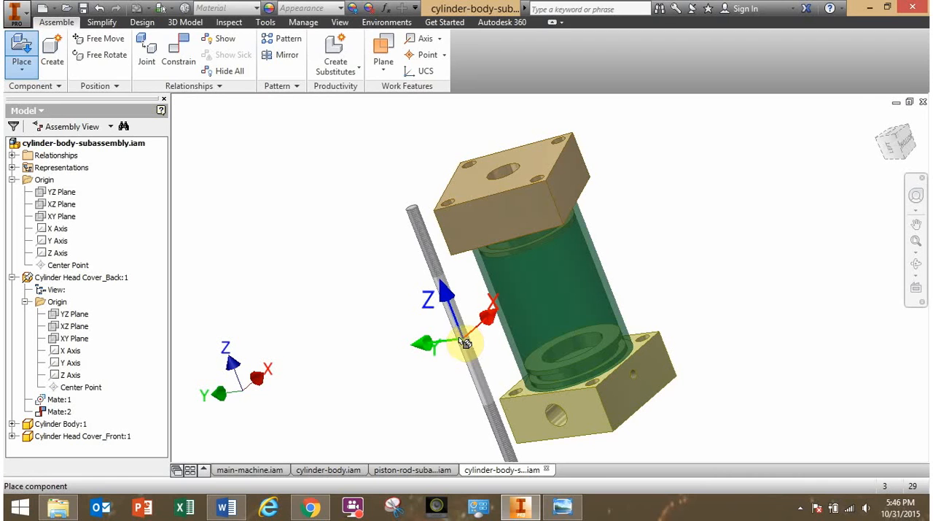
{"action": "left_click", "coordinate": [398, 311]}
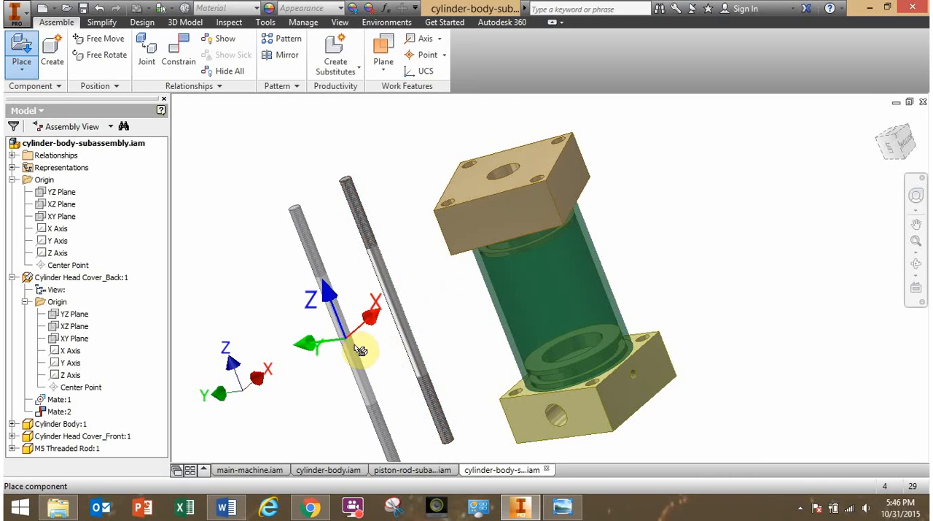
{"action": "key", "text": "Escape"}
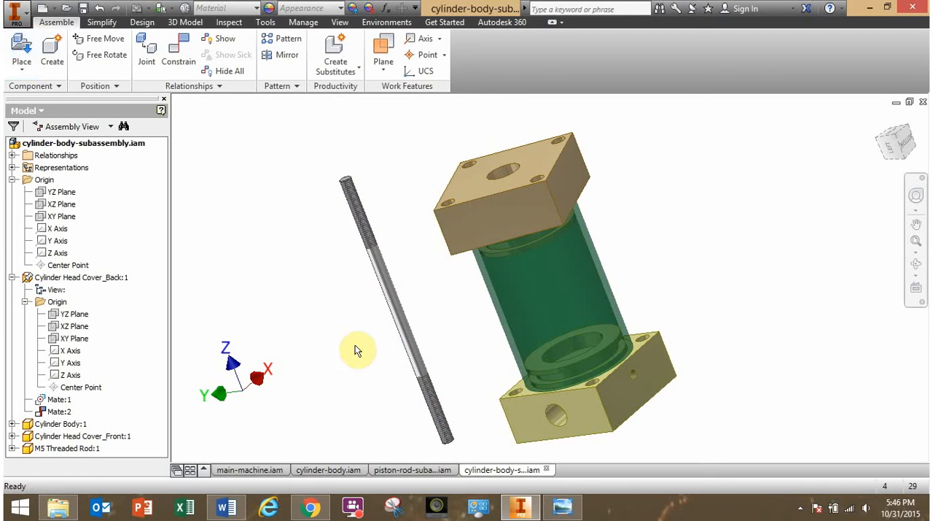
Examine the back head cover's threaded side hole up close, along with its large port and nearby corner hole.
{"action": "middle_click_drag", "start_coordinate": [647, 316], "coordinate": [677, 328], "text": "shift"}
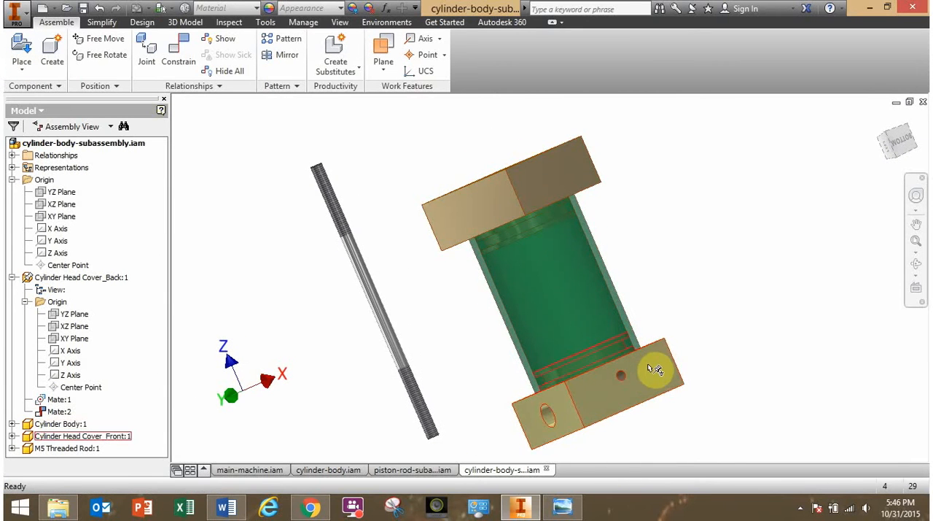
{"action": "scroll", "coordinate": [636, 369], "scroll_direction": "down", "scroll_amount": 3}
{"action": "middle_click_drag", "start_coordinate": [621, 380], "coordinate": [638, 335]}
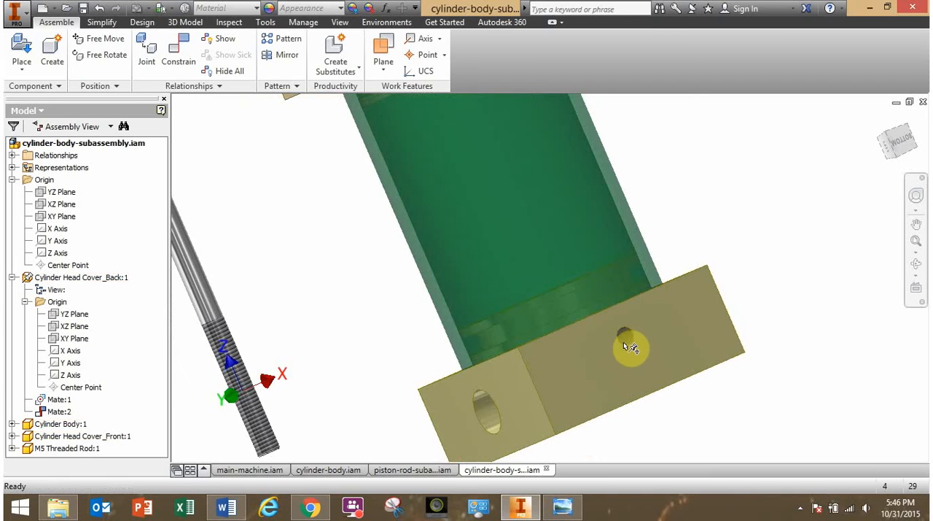
{"action": "scroll", "coordinate": [636, 342], "scroll_direction": "down", "scroll_amount": 3}
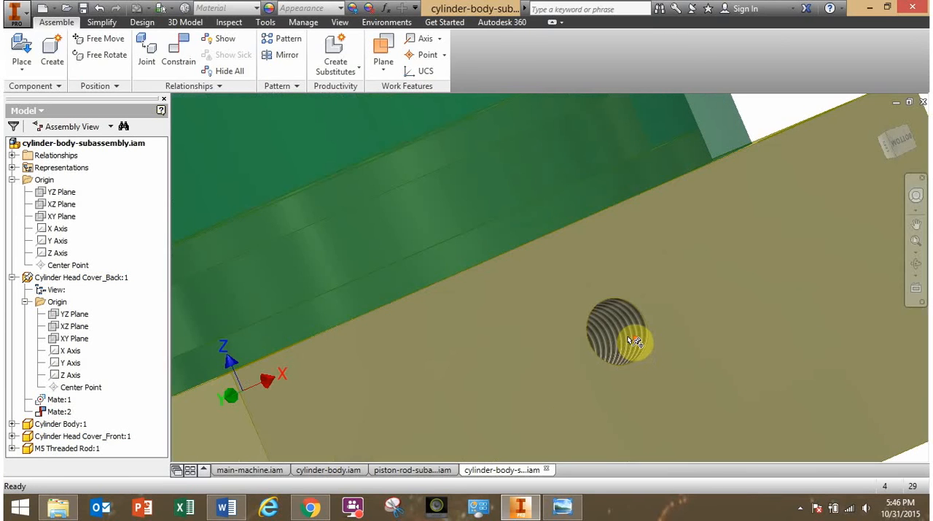
{"action": "middle_click_drag", "start_coordinate": [599, 342], "coordinate": [590, 346], "text": "shift"}
{"action": "scroll", "coordinate": [589, 347], "scroll_direction": "up", "scroll_amount": 5}
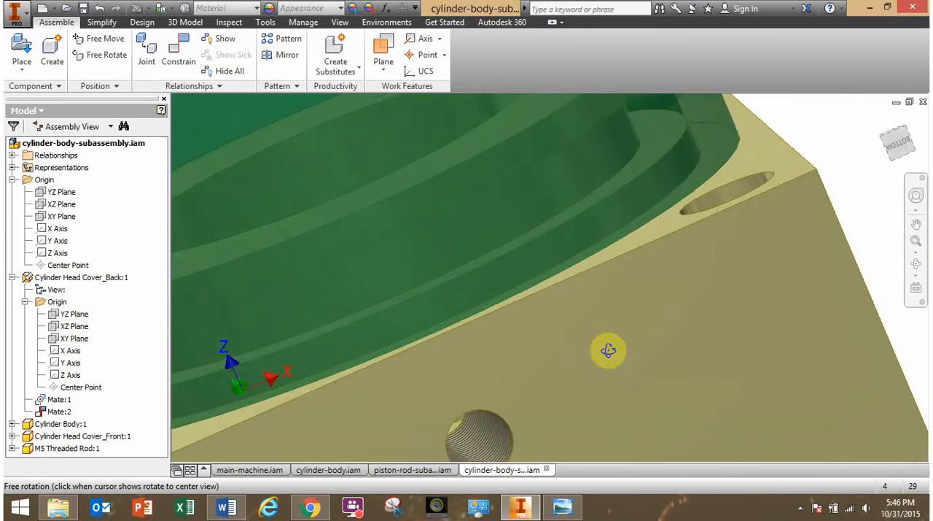
{"action": "middle_click_drag", "start_coordinate": [605, 305], "coordinate": [641, 255], "text": "shift"}
{"action": "left_click_drag", "start_coordinate": [644, 230], "coordinate": [545, 332]}
Rotate the front head cover about the cylinder axis so its small side hole faces the same way as the back cover's.
{"action": "middle_click_drag", "start_coordinate": [729, 376], "coordinate": [730, 245]}
{"action": "scroll", "coordinate": [746, 292], "scroll_direction": "up", "scroll_amount": 3}
{"action": "left_click_drag", "start_coordinate": [694, 210], "coordinate": [643, 264]}
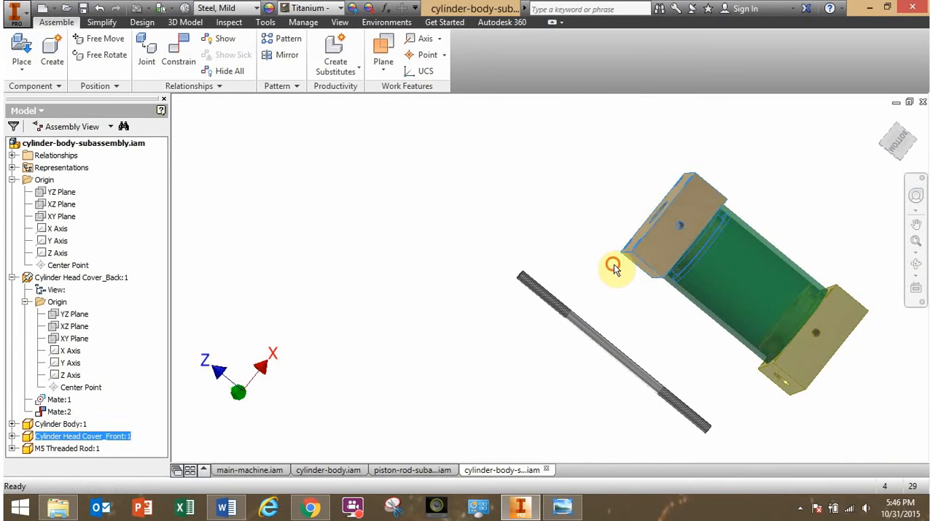
{"action": "left_click", "coordinate": [614, 264]}
{"action": "mouse_move", "coordinate": [636, 289]}
{"action": "middle_mouse_down", "text": "shift"}
{"action": "mouse_move", "coordinate": [722, 255]}
{"action": "mouse_move", "coordinate": [635, 277]}
{"action": "middle_mouse_up", "text": "shift"}
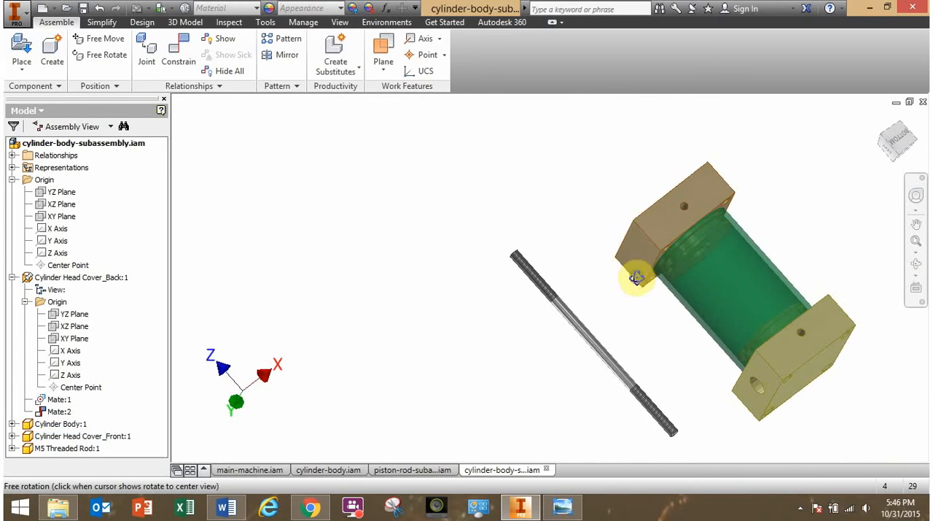
Check the threaded rod and side hole arrangement in the reference drawing in Windows Photo Viewer, and compare it with the assembly in Inventor.
{"action": "left_click", "coordinate": [564, 509]}
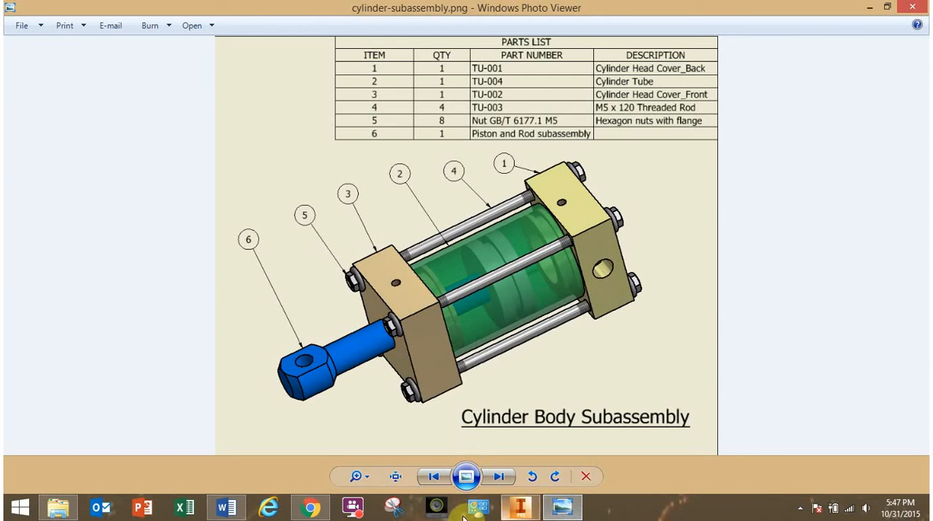
{"action": "left_click", "coordinate": [532, 510]}
{"action": "middle_click_drag", "start_coordinate": [677, 338], "coordinate": [686, 321], "text": "shift"}
{"action": "left_click_drag", "start_coordinate": [672, 234], "coordinate": [602, 213]}
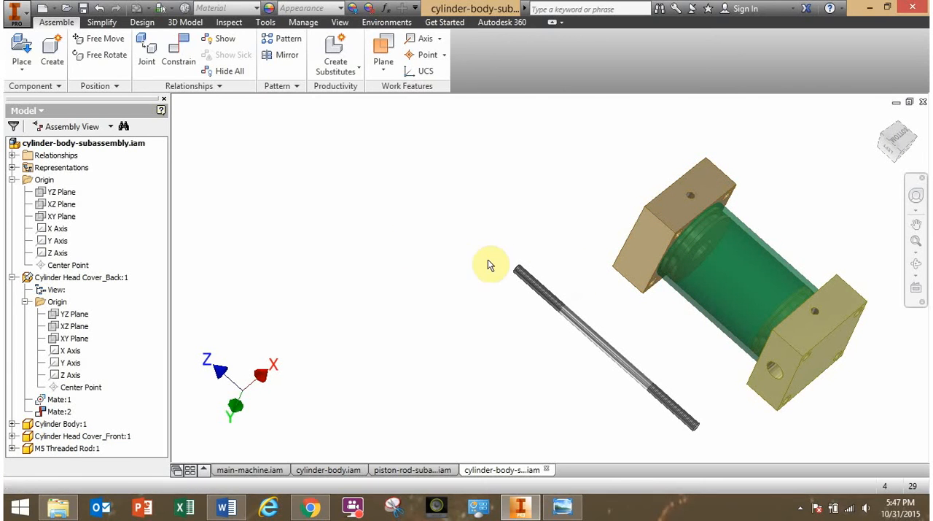
Mate the M5 threaded rod's axis to the axis of the back head cover's corner hole with a 0.000 mm offset.
{"action": "middle_click_drag", "start_coordinate": [490, 264], "coordinate": [354, 281]}
{"action": "left_click", "coordinate": [428, 336]}
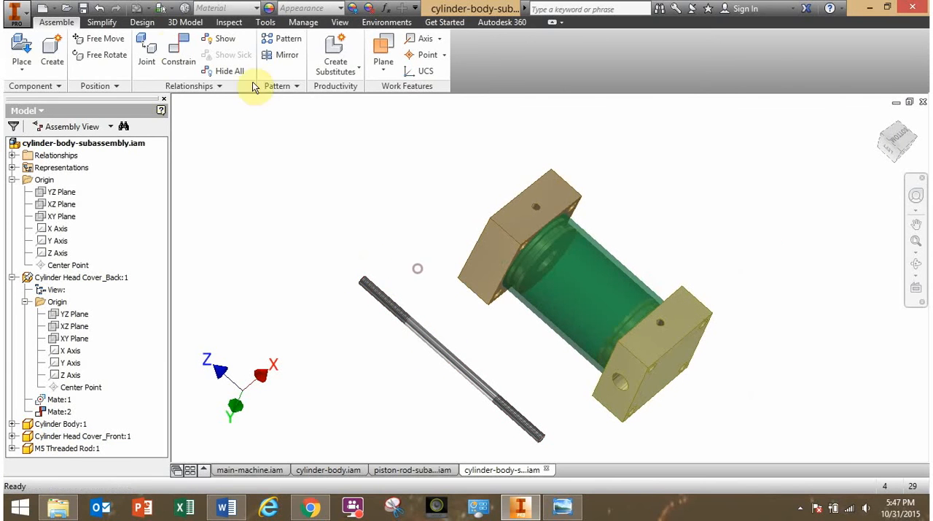
{"action": "left_click", "coordinate": [179, 52]}
{"action": "middle_click_drag", "start_coordinate": [549, 350], "coordinate": [610, 375], "text": "shift"}
{"action": "scroll", "coordinate": [660, 368], "scroll_direction": "up", "scroll_amount": 3}
{"action": "scroll", "coordinate": [634, 348], "scroll_direction": "up", "scroll_amount": 4}
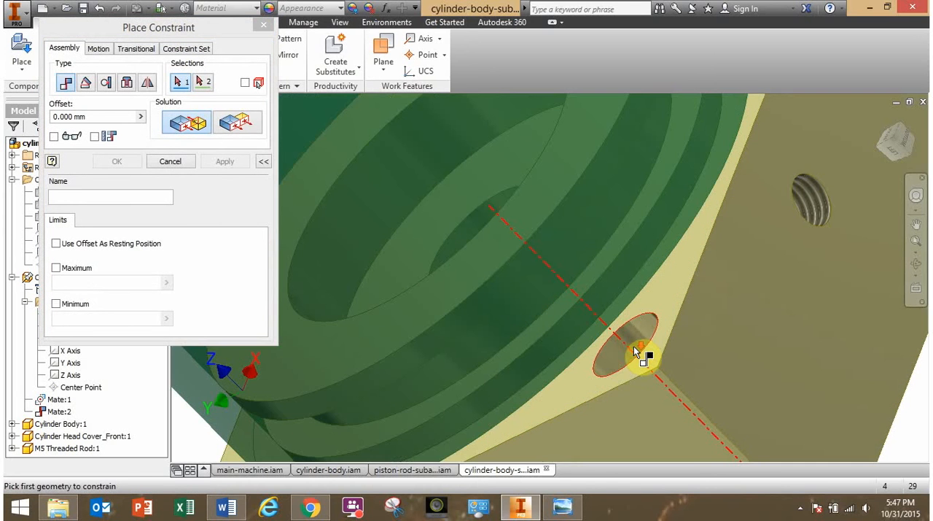
{"action": "left_click", "coordinate": [634, 345]}
{"action": "scroll", "coordinate": [632, 345], "scroll_direction": "down", "scroll_amount": 4}
{"action": "middle_click_drag", "start_coordinate": [632, 345], "coordinate": [730, 331]}
{"action": "left_click", "coordinate": [587, 310]}
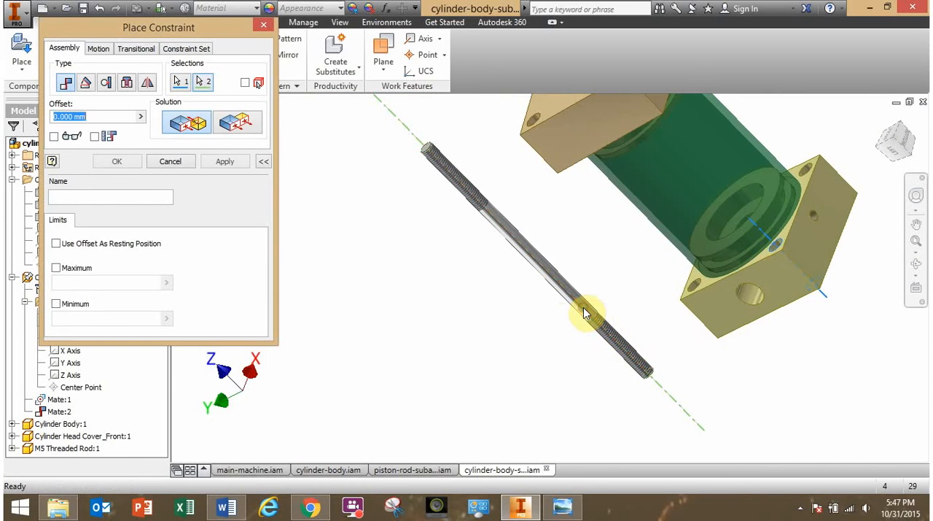
{"action": "left_click", "coordinate": [133, 163]}
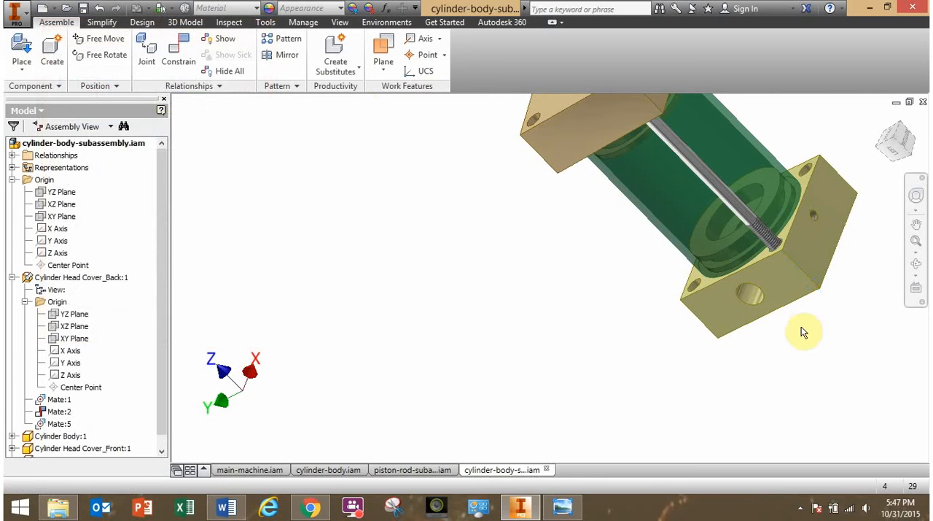
Slide the threaded rod along its axis beyond the front head cover and turn the cover until its nearby corner hole is clear of the rod.
{"action": "middle_click_drag", "start_coordinate": [778, 350], "coordinate": [756, 354], "text": "shift"}
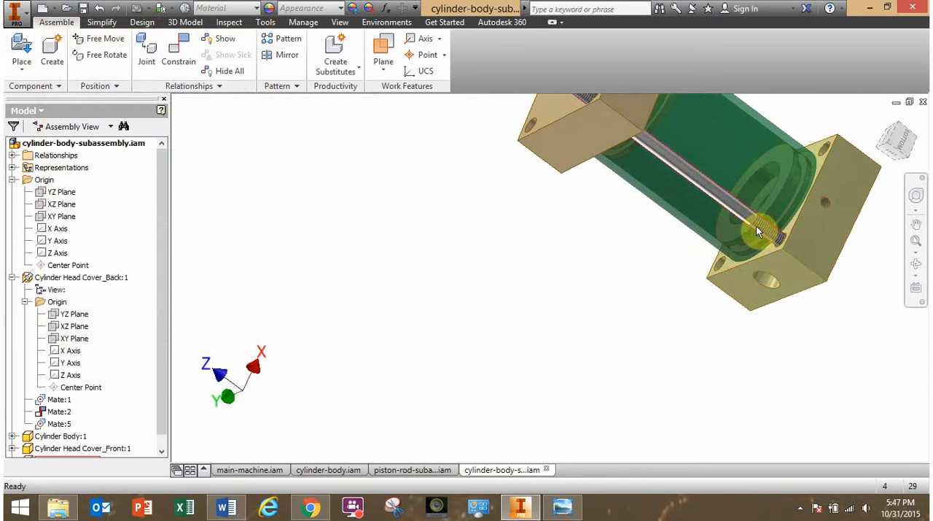
{"action": "left_click_drag", "start_coordinate": [756, 226], "coordinate": [653, 183]}
{"action": "middle_click_drag", "start_coordinate": [654, 183], "coordinate": [751, 275], "text": "shift"}
{"action": "scroll", "coordinate": [751, 268], "scroll_direction": "down", "scroll_amount": 3}
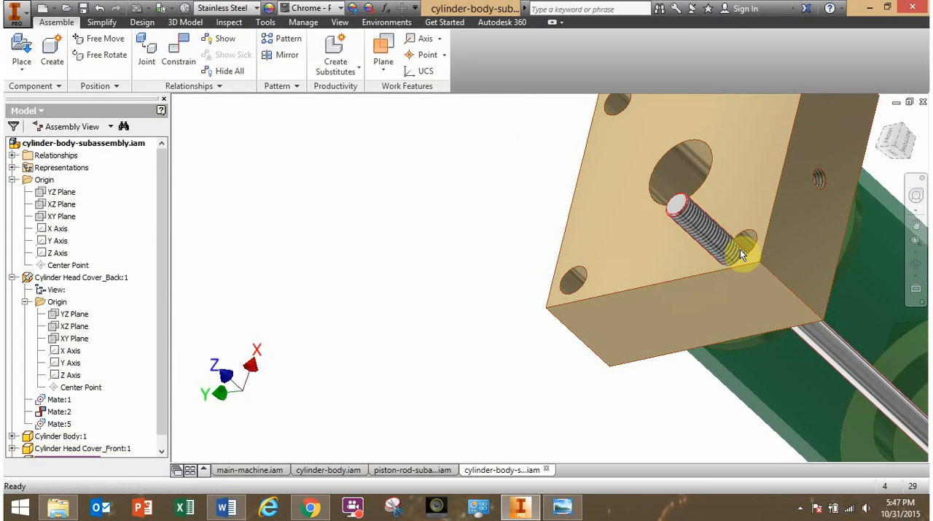
{"action": "left_click_drag", "start_coordinate": [708, 277], "coordinate": [608, 326]}
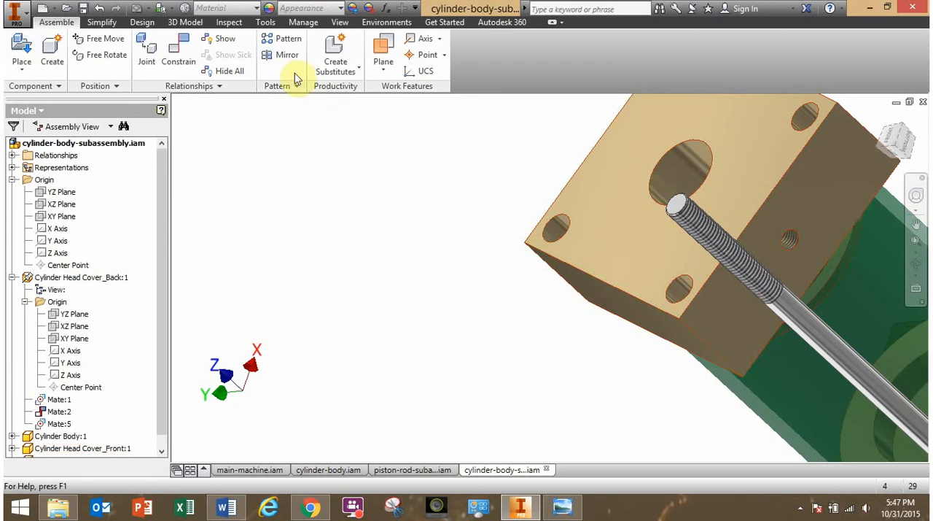
Mate the axis of the front head cover's nearest corner hole to the threaded rod's axis with a 0.000 mm offset.
{"action": "left_click", "coordinate": [175, 54]}
{"action": "left_click", "coordinate": [682, 289]}
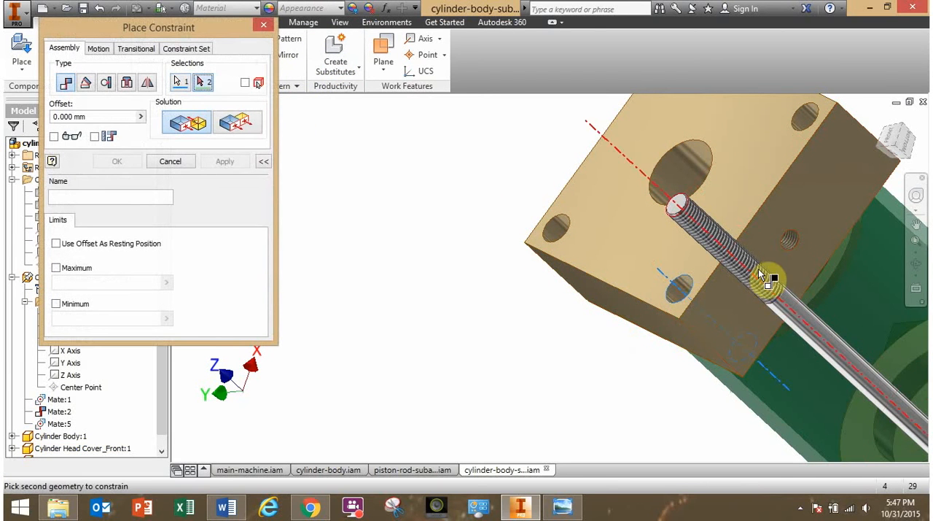
{"action": "left_click", "coordinate": [758, 272]}
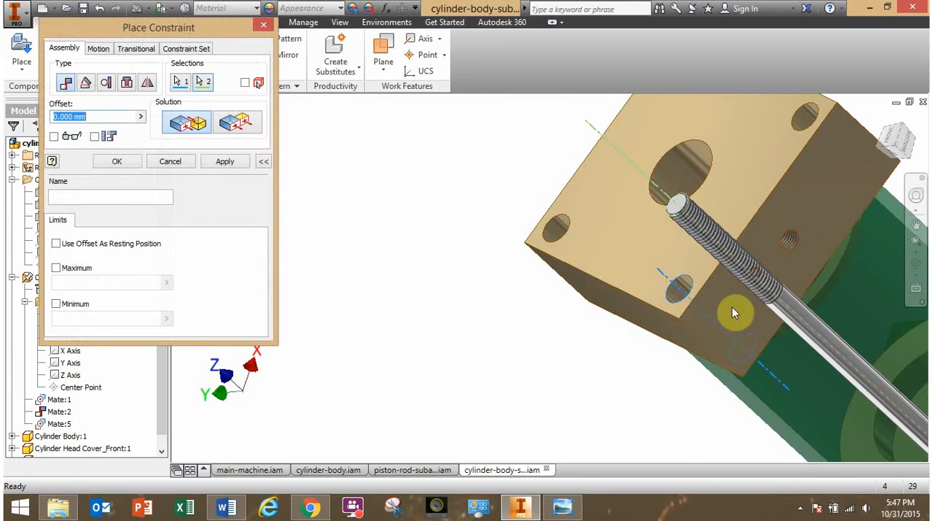
{"action": "left_click", "coordinate": [117, 161]}
Test whether the front head cover can still rotate about the cylinder axis, and inspect the rod's fit through both covers.
{"action": "middle_click_drag", "start_coordinate": [608, 342], "coordinate": [684, 333], "text": "shift"}
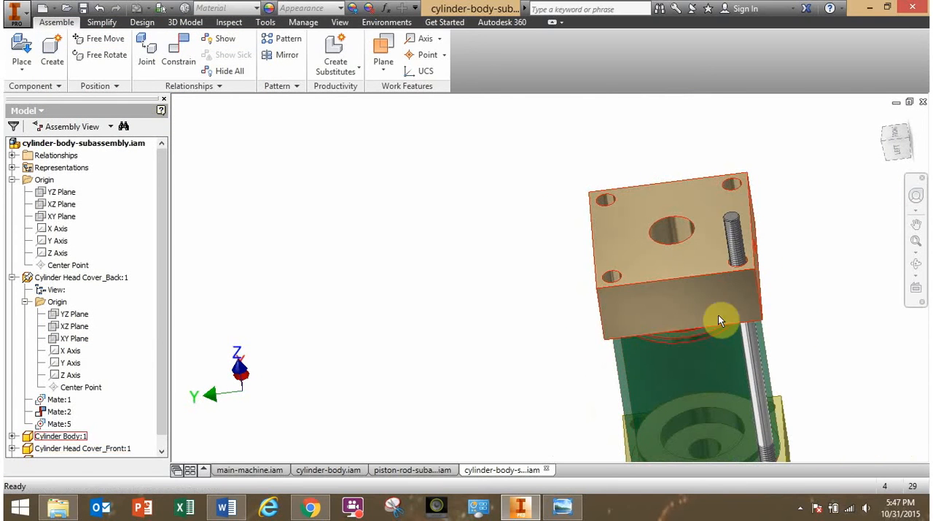
{"action": "left_click_drag", "start_coordinate": [718, 317], "coordinate": [704, 311]}
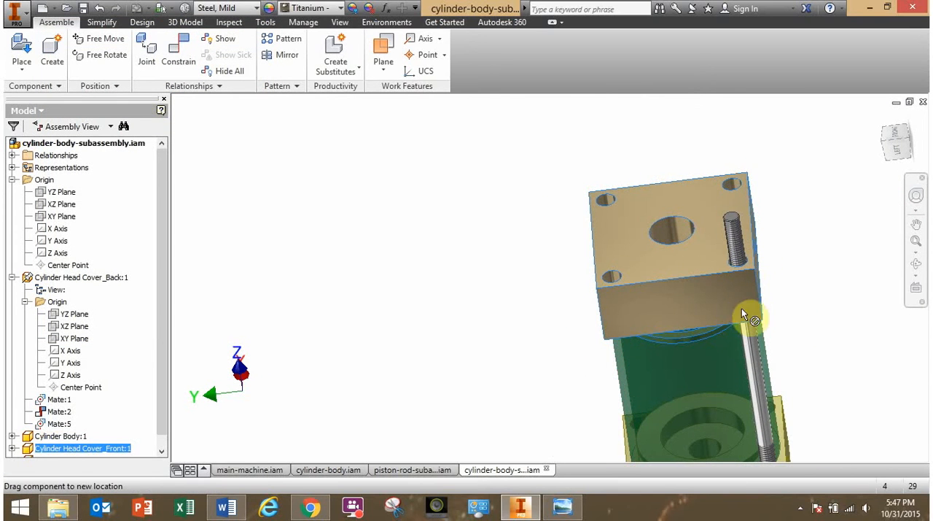
{"action": "middle_click_drag", "start_coordinate": [724, 286], "coordinate": [700, 312], "text": "shift"}
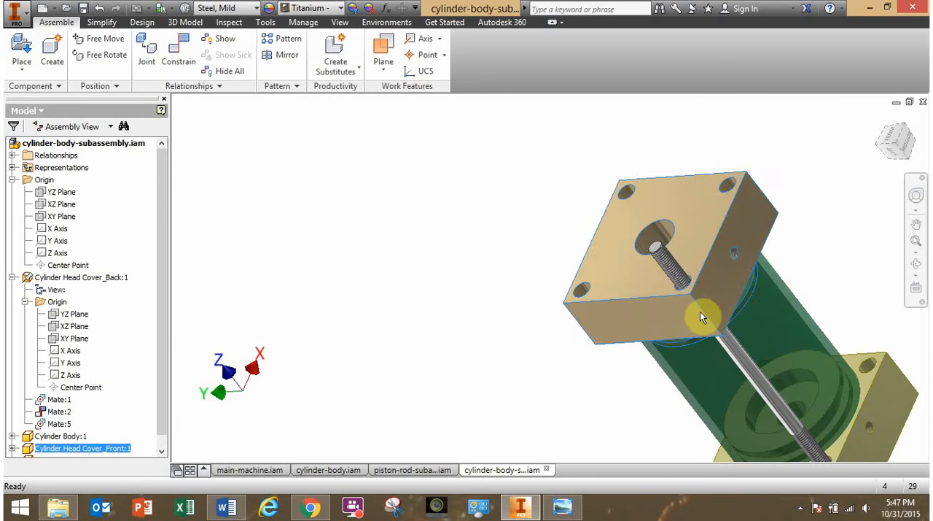
{"action": "left_click", "coordinate": [620, 321]}
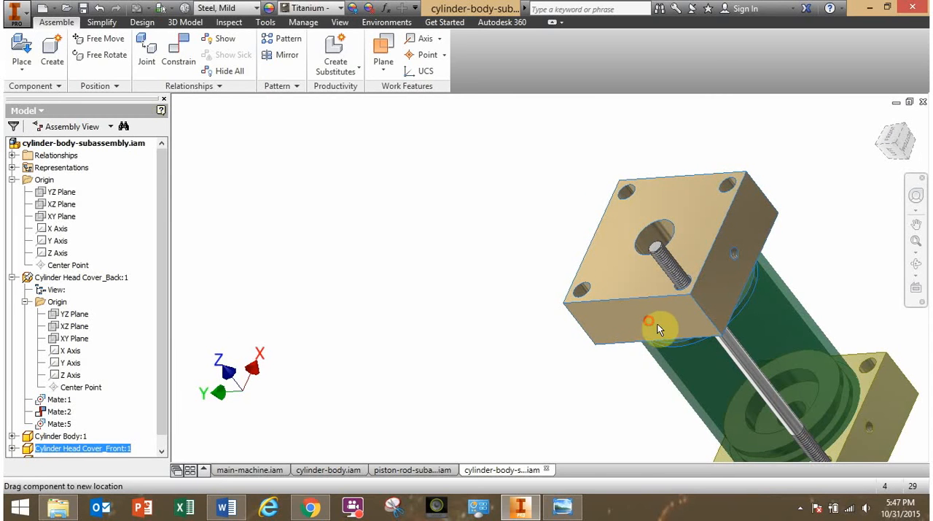
{"action": "middle_click_drag", "start_coordinate": [588, 303], "coordinate": [390, 216]}
{"action": "middle_click_drag", "start_coordinate": [543, 312], "coordinate": [592, 292], "text": "shift"}
{"action": "left_click_drag", "start_coordinate": [562, 253], "coordinate": [600, 334]}
{"action": "mouse_move", "coordinate": [598, 334]}
{"action": "middle_mouse_down", "text": "shift"}
{"action": "mouse_move", "coordinate": [610, 317]}
{"action": "mouse_move", "coordinate": [614, 323]}
{"action": "mouse_move", "coordinate": [547, 333]}
{"action": "mouse_move", "coordinate": [631, 326]}
{"action": "mouse_move", "coordinate": [609, 331]}
{"action": "middle_mouse_up", "text": "shift"}
{"action": "scroll", "coordinate": [605, 332], "scroll_direction": "down", "scroll_amount": 3}
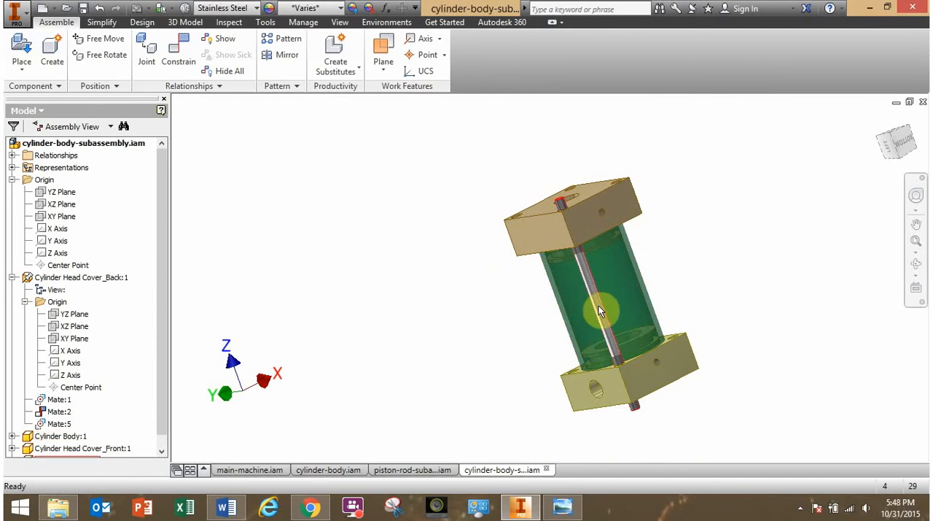
Slide the threaded rod along its axis to test its travel, and leave both ends protruding about equally from the two head covers.
{"action": "left_click_drag", "start_coordinate": [602, 308], "coordinate": [573, 240]}
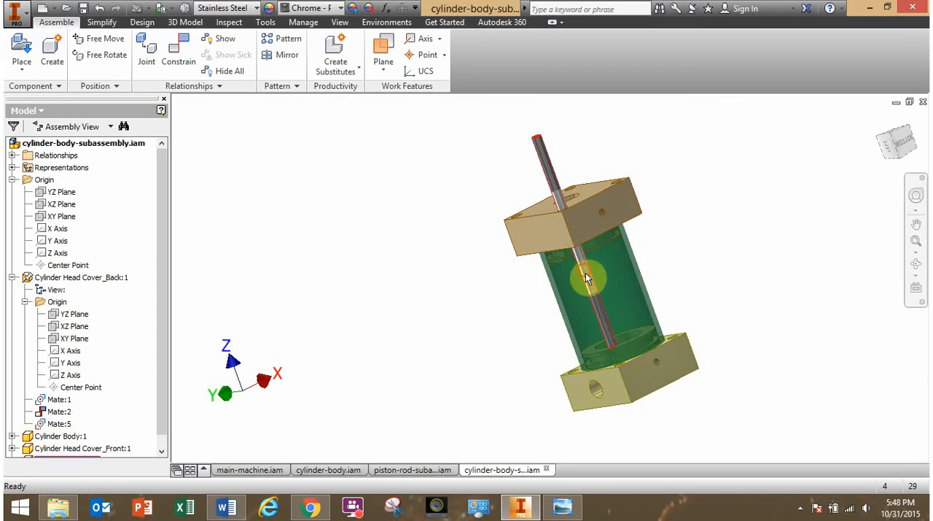
{"action": "left_click_drag", "start_coordinate": [587, 275], "coordinate": [607, 330]}
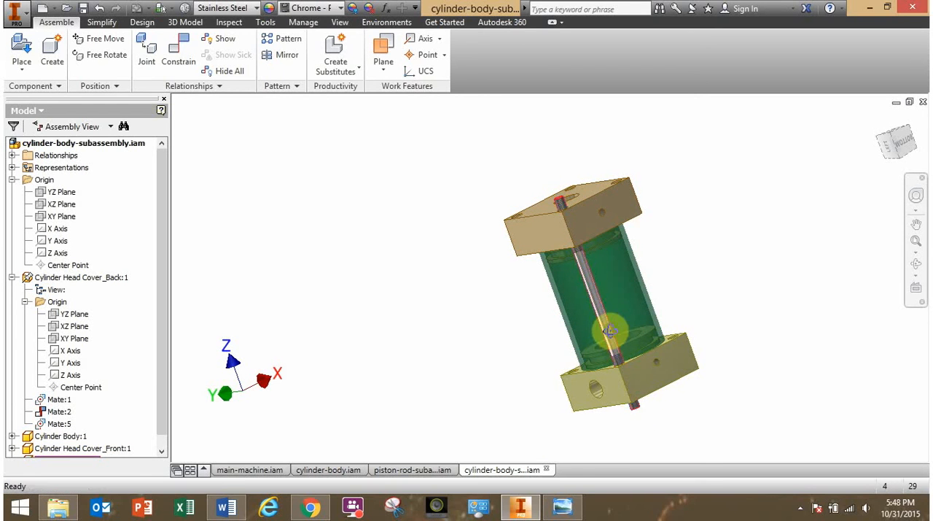
{"action": "middle_click_drag", "start_coordinate": [608, 330], "coordinate": [566, 222], "text": "shift"}
{"action": "scroll", "coordinate": [566, 222], "scroll_direction": "down", "scroll_amount": 5}
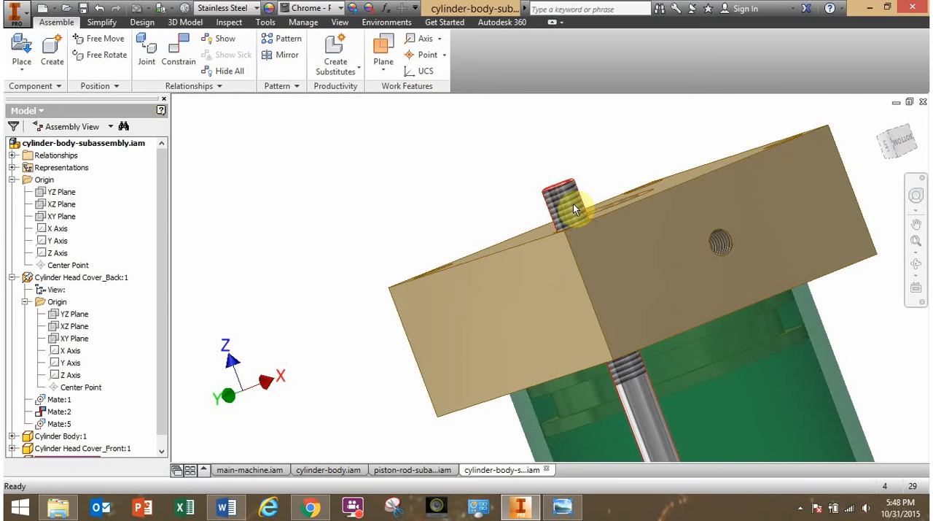
{"action": "scroll", "coordinate": [573, 204], "scroll_direction": "up", "scroll_amount": 8}
{"action": "middle_click_drag", "start_coordinate": [619, 301], "coordinate": [565, 226]}
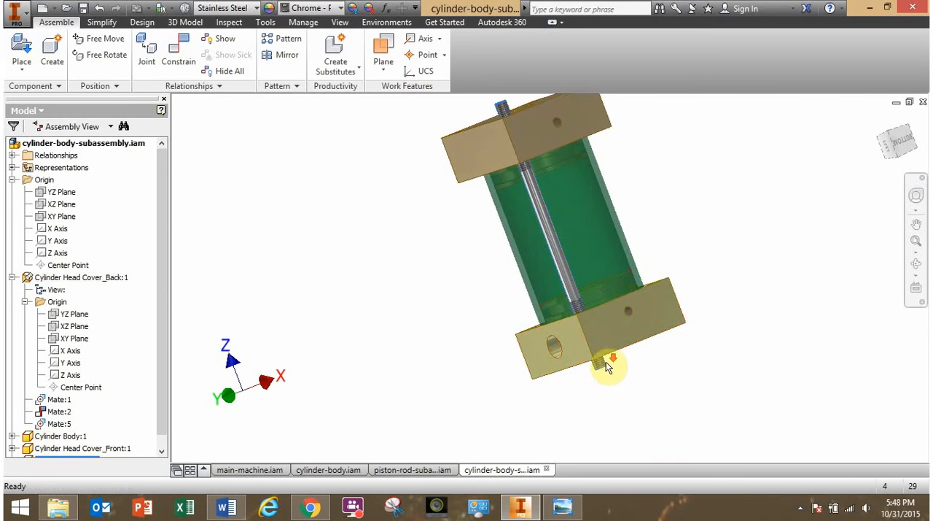
{"action": "scroll", "coordinate": [593, 368], "scroll_direction": "down", "scroll_amount": 5}
{"action": "scroll", "coordinate": [594, 367], "scroll_direction": "up", "scroll_amount": 4}
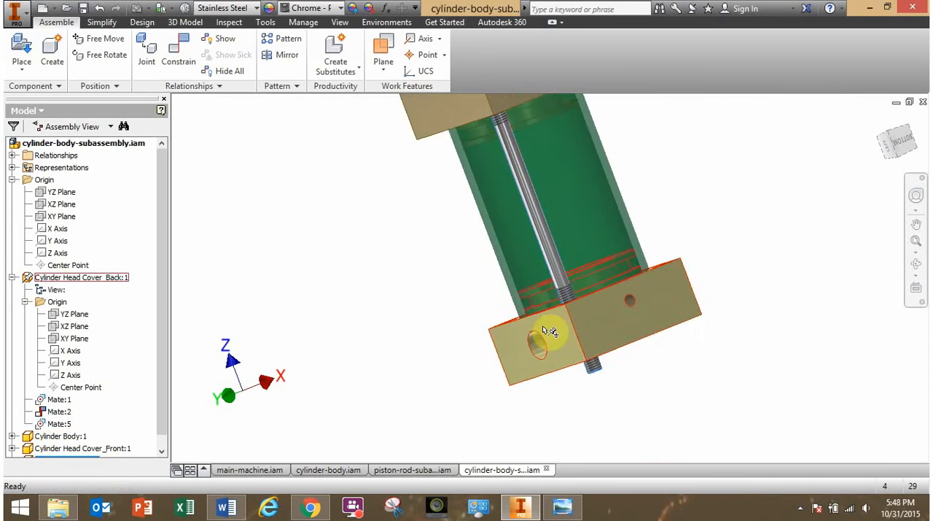
{"action": "middle_click_drag", "start_coordinate": [543, 329], "coordinate": [638, 395]}
{"action": "middle_click_drag", "start_coordinate": [501, 378], "coordinate": [536, 371], "text": "shift"}
{"action": "left_click", "coordinate": [495, 369]}
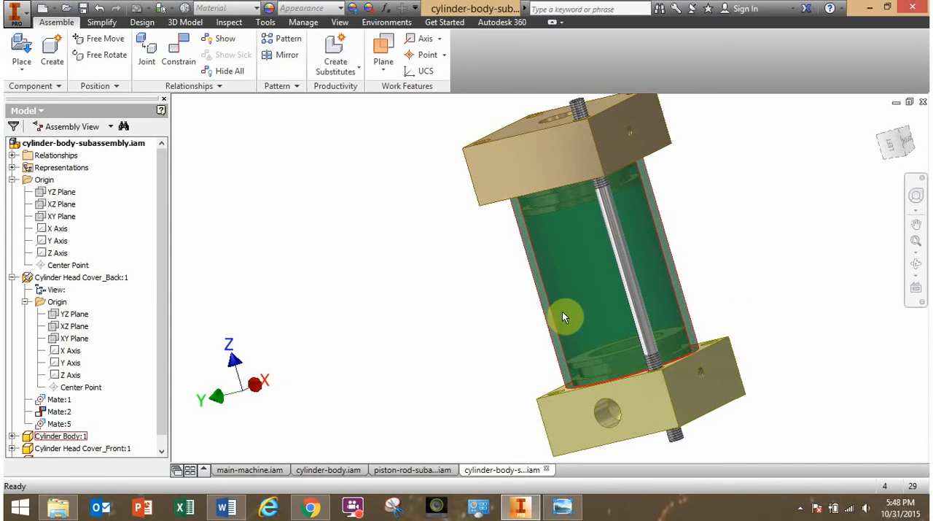
{"action": "left_click", "coordinate": [376, 315]}
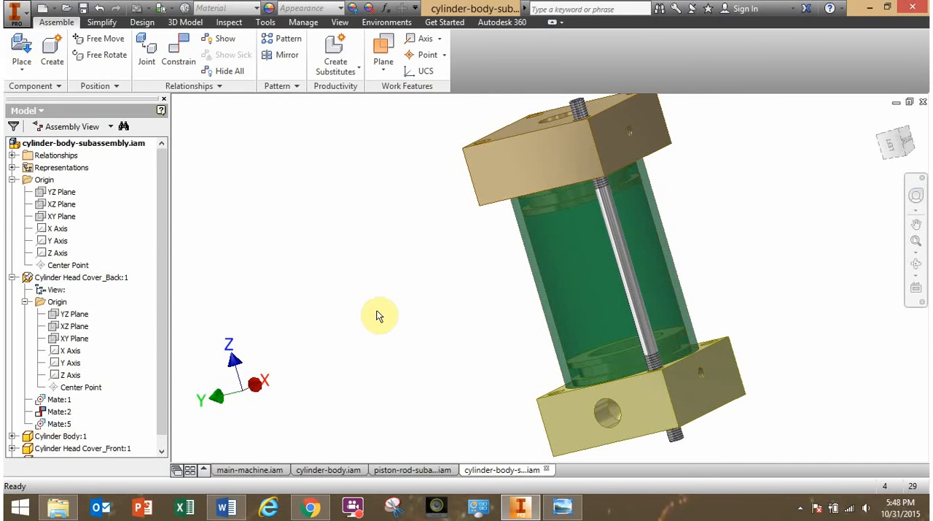
{"action": "right_click", "coordinate": [567, 285]}
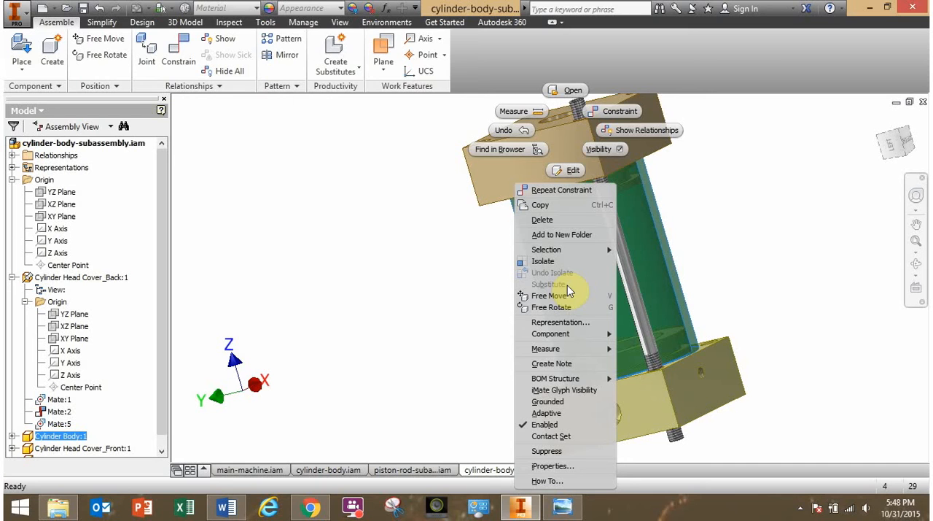
{"action": "mouse_move", "coordinate": [573, 381]}
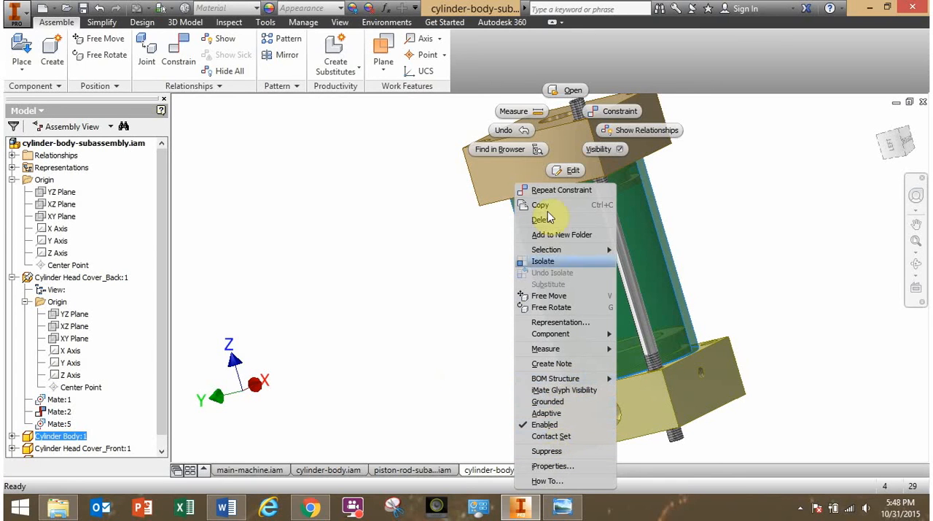
{"action": "left_click", "coordinate": [469, 373]}
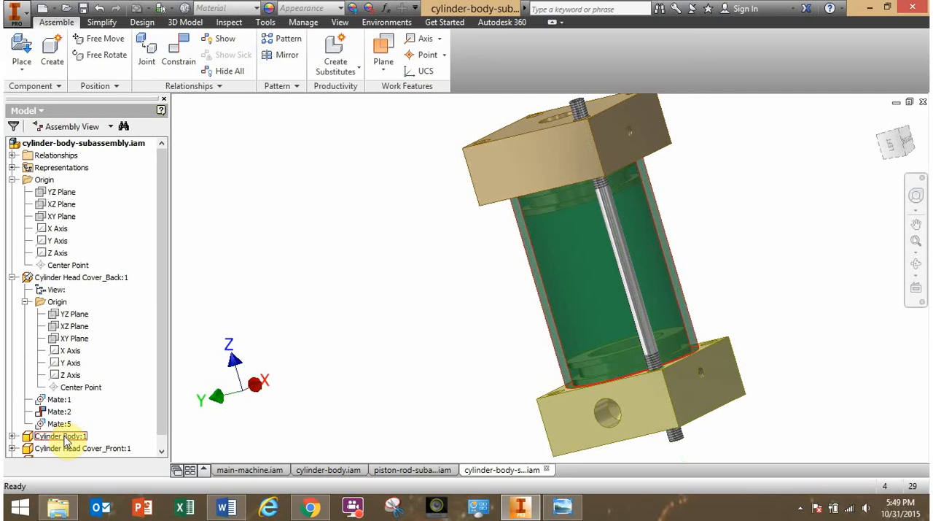
Collapse the expanded assembly origin and back head cover, and make the Cylinder Body's XY origin plane visible.
{"action": "left_click", "coordinate": [11, 179]}
{"action": "left_click", "coordinate": [12, 191]}
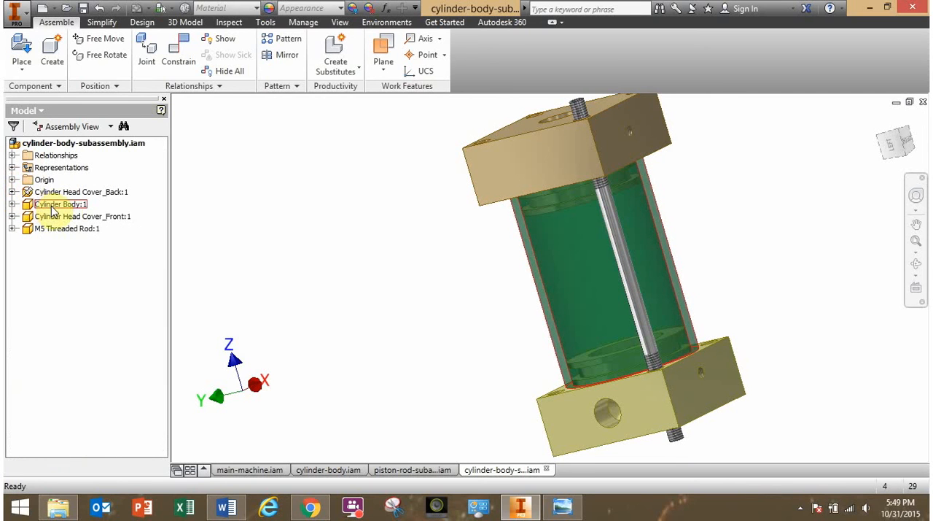
{"action": "left_click", "coordinate": [13, 204]}
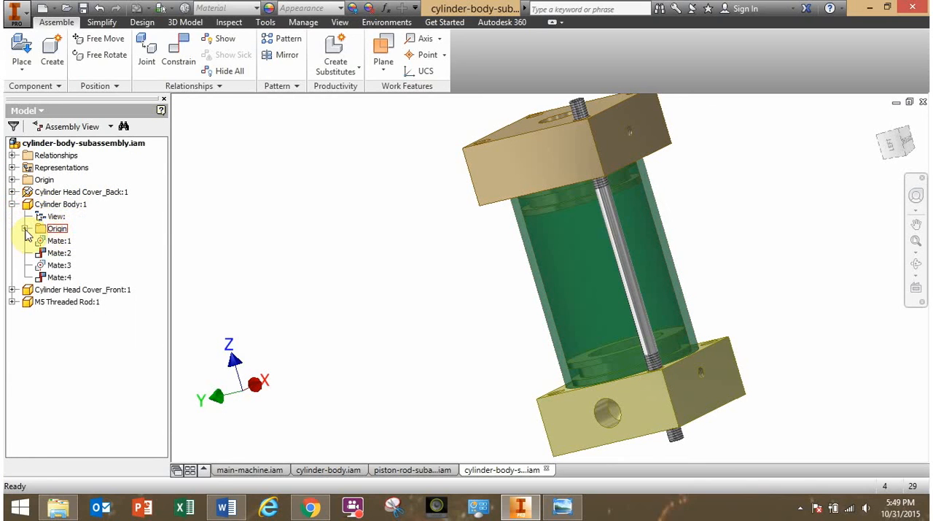
{"action": "left_click", "coordinate": [25, 229]}
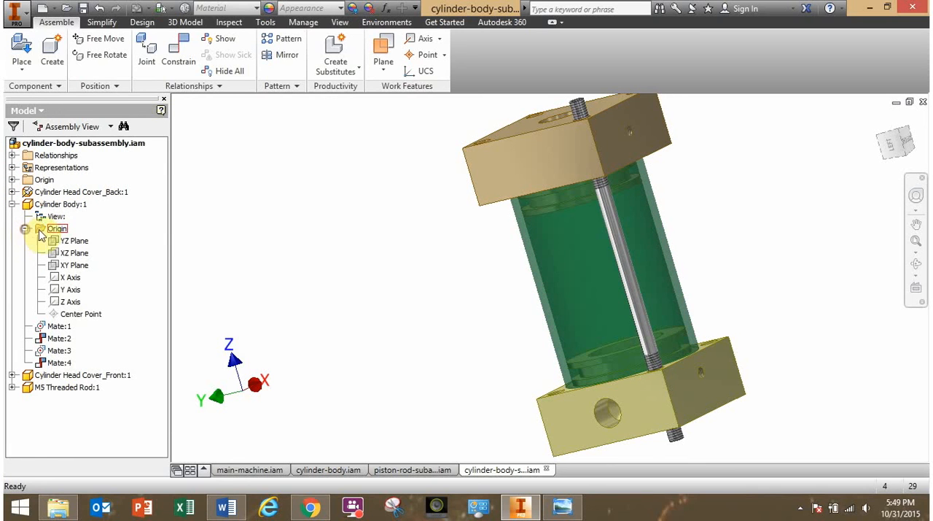
{"action": "right_click", "coordinate": [79, 265]}
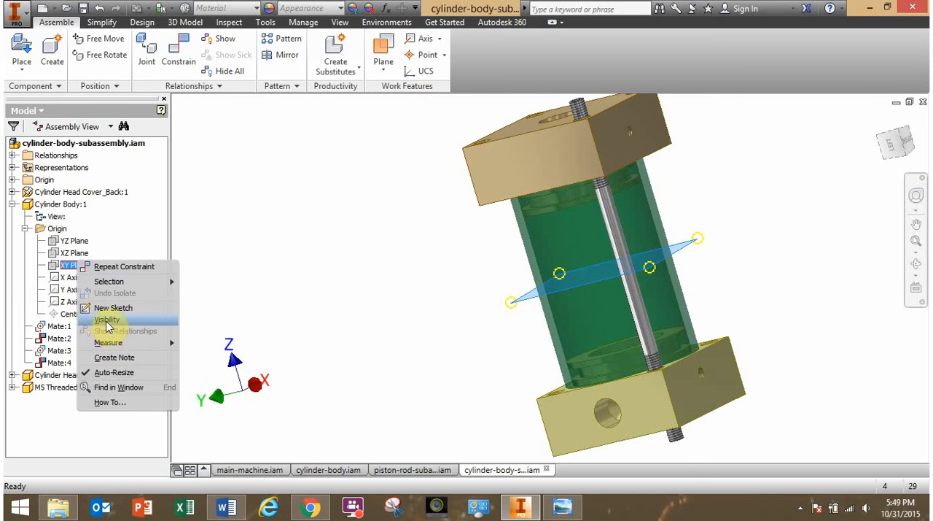
{"action": "left_click", "coordinate": [107, 321]}
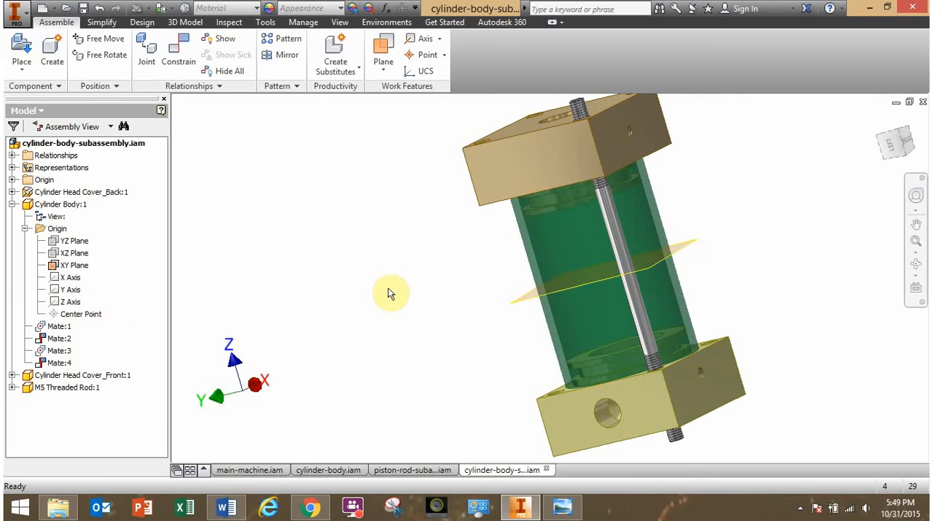
{"action": "mouse_move", "coordinate": [388, 288]}
{"action": "middle_mouse_down", "text": "shift"}
{"action": "mouse_move", "coordinate": [400, 295]}
{"action": "mouse_move", "coordinate": [391, 289]}
{"action": "middle_mouse_up", "text": "shift"}
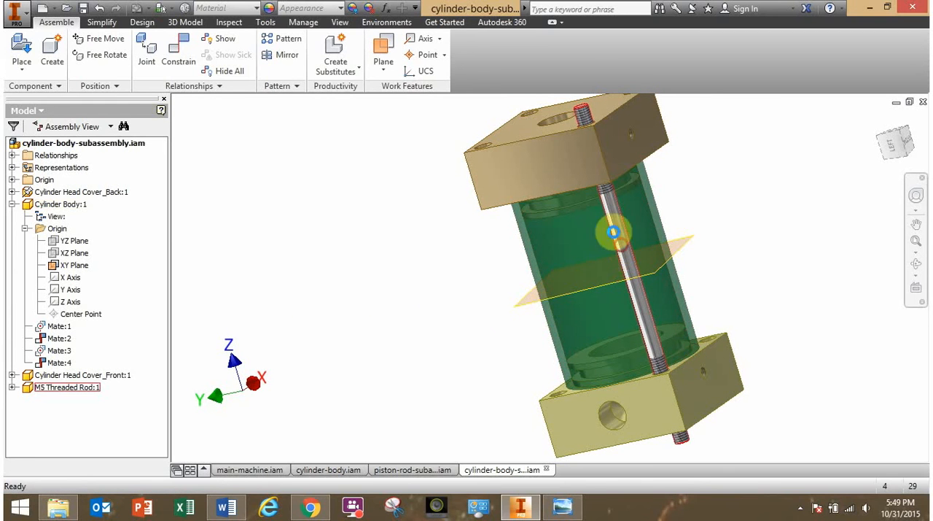
Nudge the M5 threaded rod along its axis and make the rod's own XY origin plane visible.
{"action": "left_click_drag", "start_coordinate": [613, 232], "coordinate": [634, 235]}
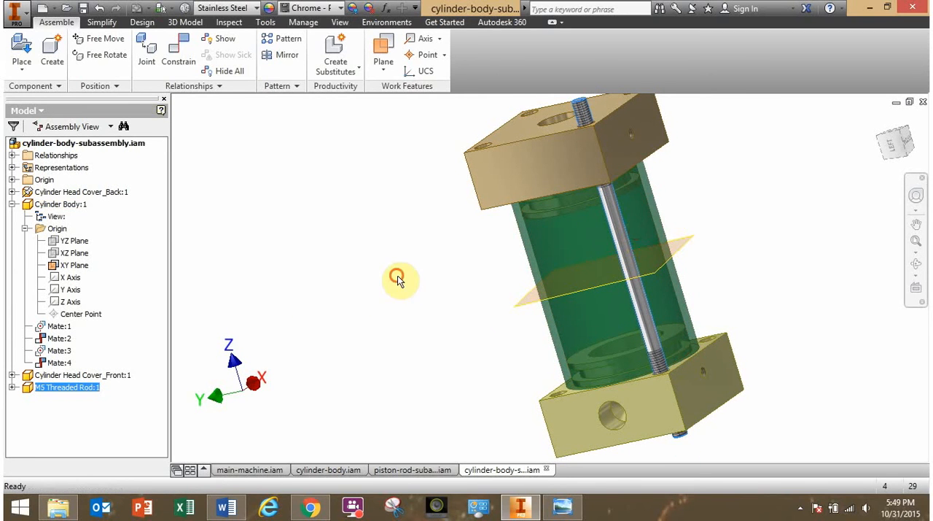
{"action": "left_click", "coordinate": [398, 275]}
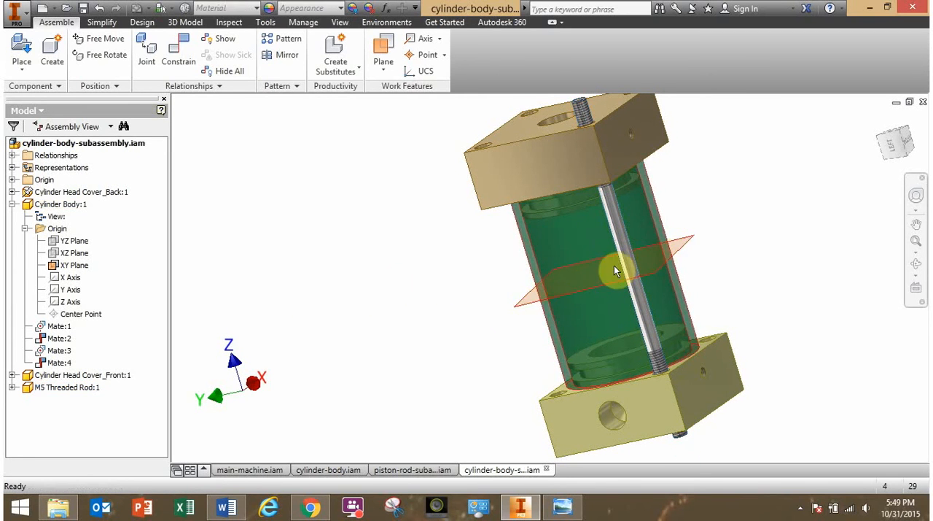
{"action": "left_click", "coordinate": [11, 388]}
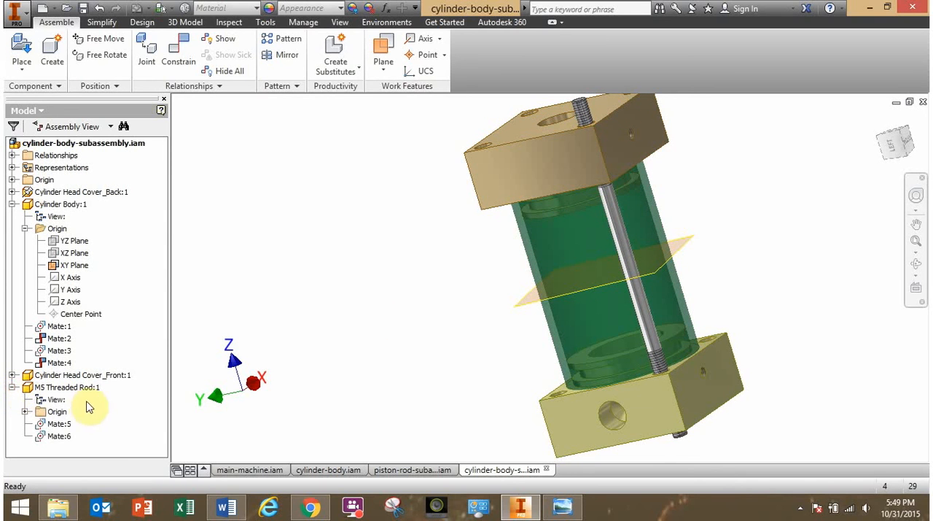
{"action": "left_click", "coordinate": [25, 411]}
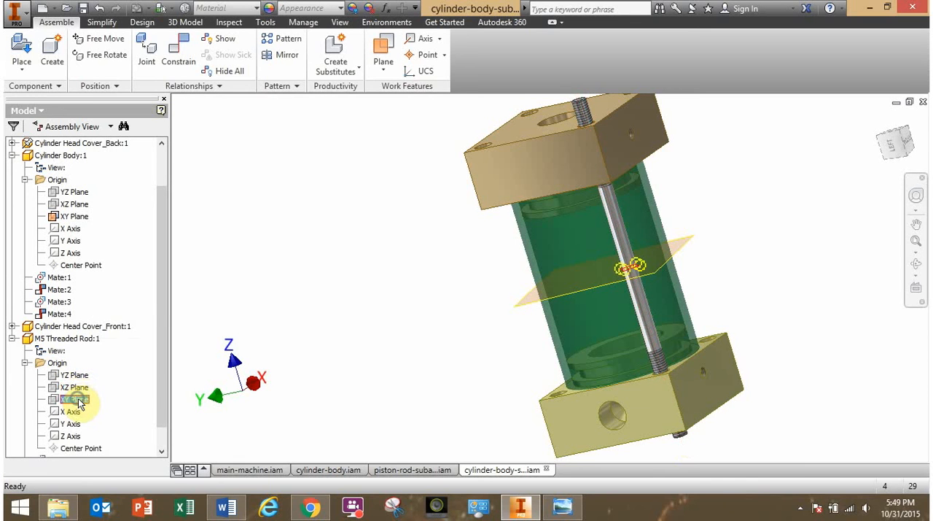
{"action": "right_click", "coordinate": [78, 404]}
{"action": "left_click", "coordinate": [106, 399]}
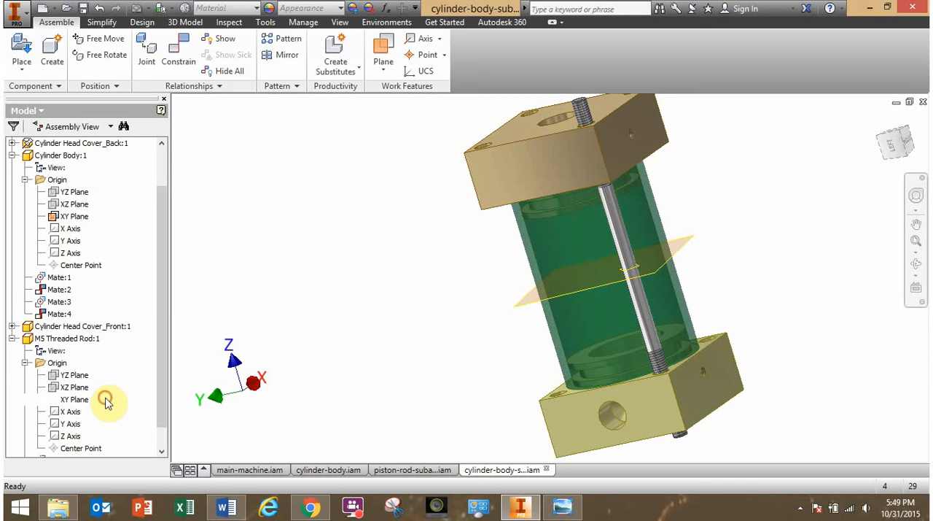
Slide the threaded rod along its axis to compare its XY plane's position with the cylinder body's XY plane.
{"action": "middle_click_drag", "start_coordinate": [552, 314], "coordinate": [533, 314], "text": "shift"}
{"action": "scroll", "coordinate": [684, 261], "scroll_direction": "down", "scroll_amount": 3}
{"action": "left_click_drag", "start_coordinate": [601, 317], "coordinate": [606, 333]}
{"action": "mouse_move", "coordinate": [606, 333]}
{"action": "middle_mouse_down", "text": "shift"}
{"action": "mouse_move", "coordinate": [590, 328]}
{"action": "mouse_move", "coordinate": [608, 337]}
{"action": "middle_mouse_up", "text": "shift"}
{"action": "left_click_drag", "start_coordinate": [580, 267], "coordinate": [563, 221]}
{"action": "left_click", "coordinate": [369, 245]}
{"action": "scroll", "coordinate": [408, 266], "scroll_direction": "up", "scroll_amount": 2}
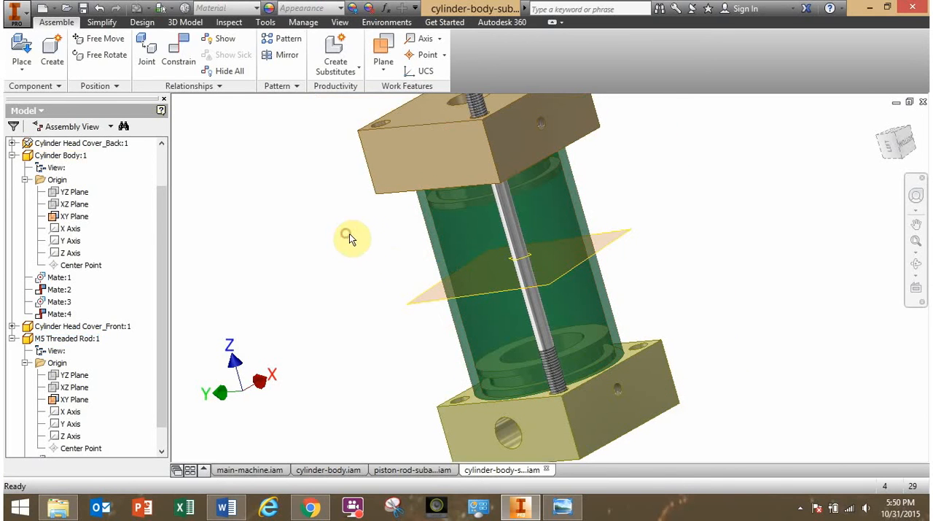
Mate the threaded rod's XY plane to the cylinder body's XY plane with a 0.000 mm offset to centre the rod.
{"action": "left_click", "coordinate": [183, 60]}
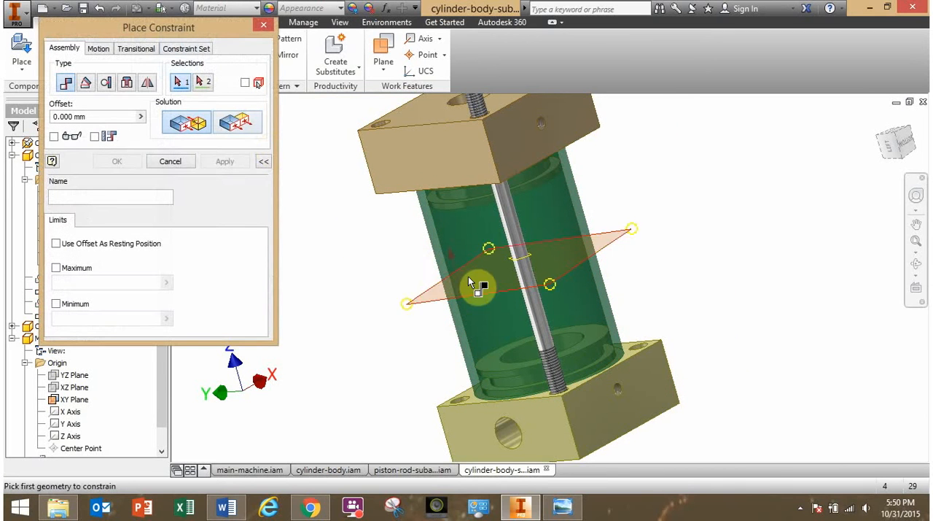
{"action": "scroll", "coordinate": [531, 259], "scroll_direction": "down", "scroll_amount": 3}
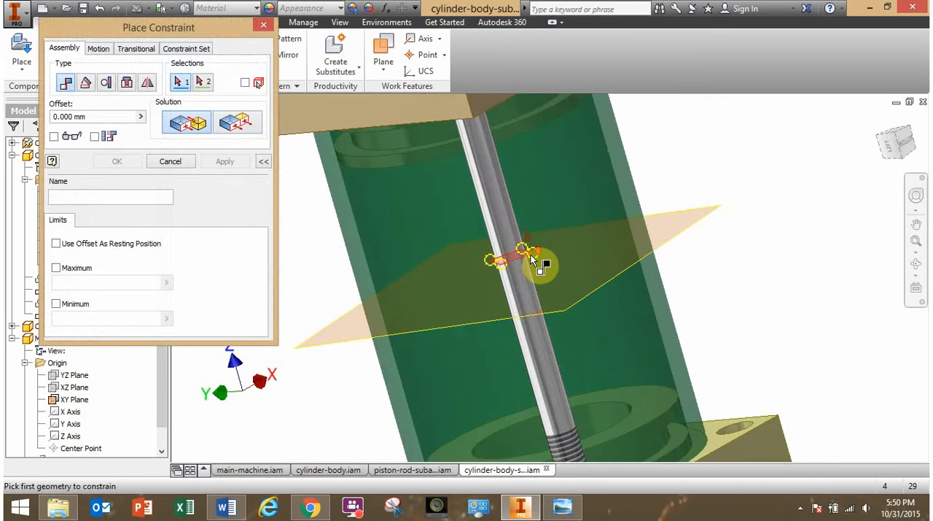
{"action": "scroll", "coordinate": [531, 259], "scroll_direction": "down", "scroll_amount": 2}
{"action": "left_click", "coordinate": [532, 258]}
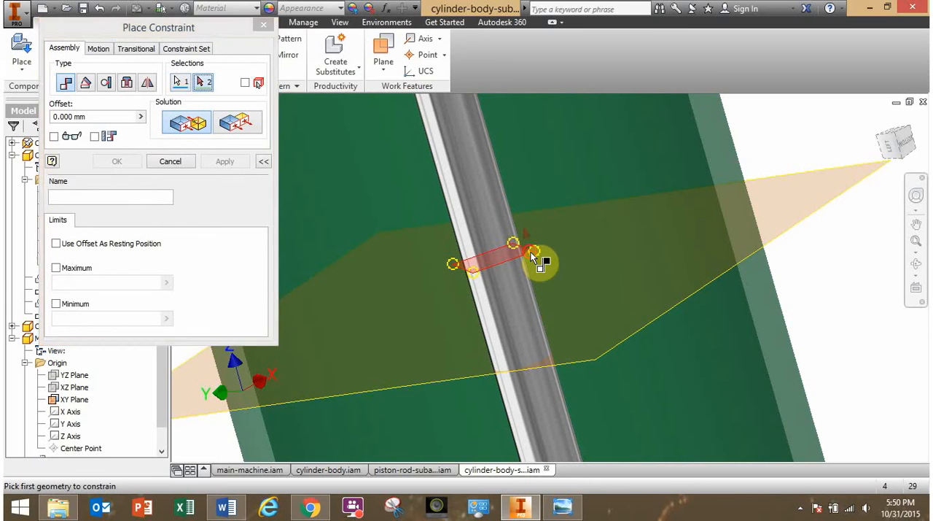
{"action": "left_click", "coordinate": [613, 355]}
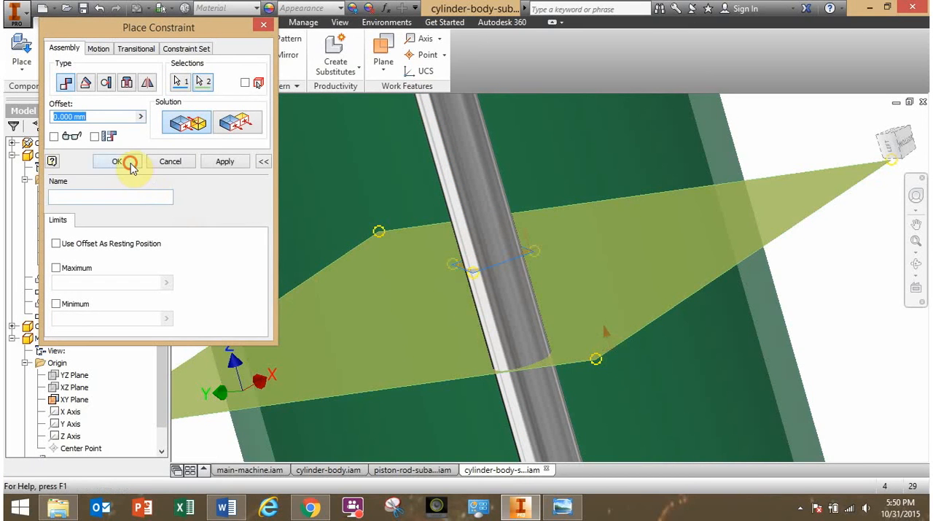
{"action": "left_click", "coordinate": [116, 161]}
Test whether the threaded rod can still slide along its axis, and inspect how the two XY planes line up.
{"action": "scroll", "coordinate": [289, 234], "scroll_direction": "down", "scroll_amount": 2}
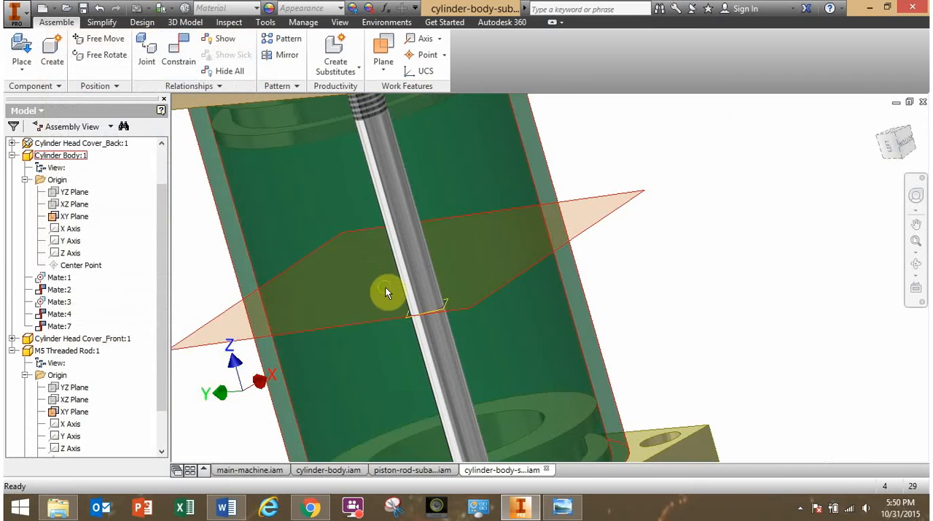
{"action": "middle_click_drag", "start_coordinate": [385, 286], "coordinate": [579, 292], "text": "shift"}
{"action": "scroll", "coordinate": [409, 294], "scroll_direction": "down", "scroll_amount": 2}
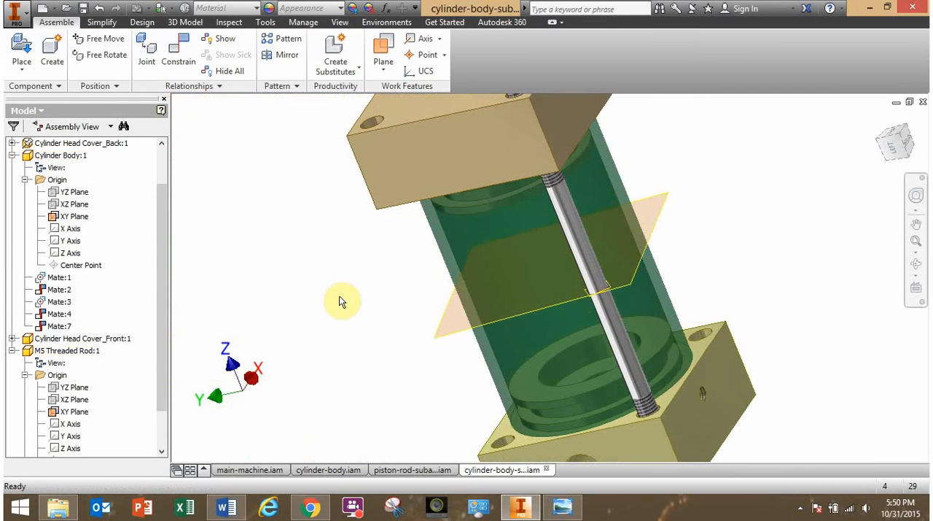
{"action": "left_click", "coordinate": [592, 276]}
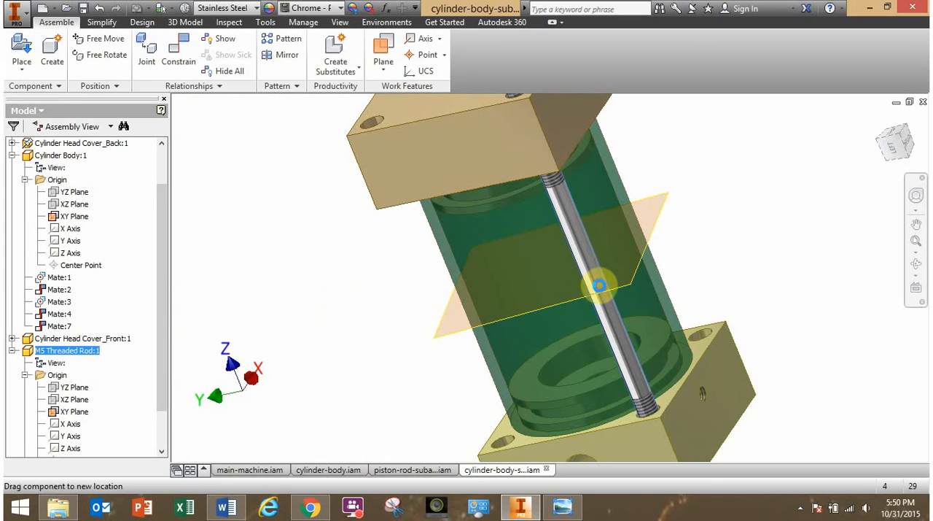
{"action": "scroll", "coordinate": [594, 272], "scroll_direction": "down", "scroll_amount": 2}
{"action": "mouse_move", "coordinate": [591, 261]}
{"action": "left_mouse_down"}
{"action": "mouse_move", "coordinate": [571, 233]}
{"action": "mouse_move", "coordinate": [598, 277]}
{"action": "mouse_move", "coordinate": [594, 312]}
{"action": "mouse_move", "coordinate": [579, 215]}
{"action": "mouse_move", "coordinate": [583, 238]}
{"action": "mouse_move", "coordinate": [547, 217]}
{"action": "mouse_move", "coordinate": [585, 224]}
{"action": "mouse_move", "coordinate": [578, 234]}
{"action": "mouse_move", "coordinate": [594, 238]}
{"action": "mouse_move", "coordinate": [592, 255]}
{"action": "left_mouse_up"}
{"action": "scroll", "coordinate": [579, 216], "scroll_direction": "up", "scroll_amount": 2}
{"action": "left_click", "coordinate": [357, 316]}
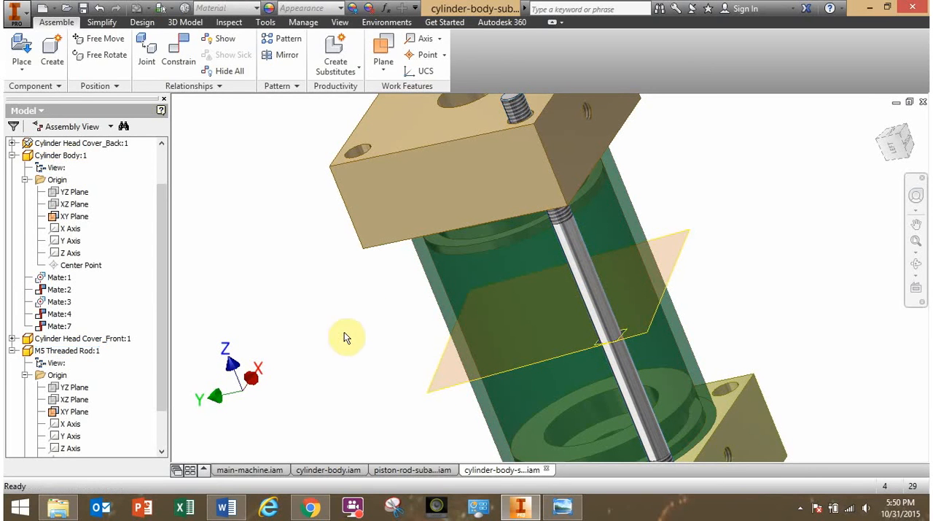
Hide the XY origin planes of the M5 threaded rod and the cylinder body.
{"action": "right_click", "coordinate": [79, 414]}
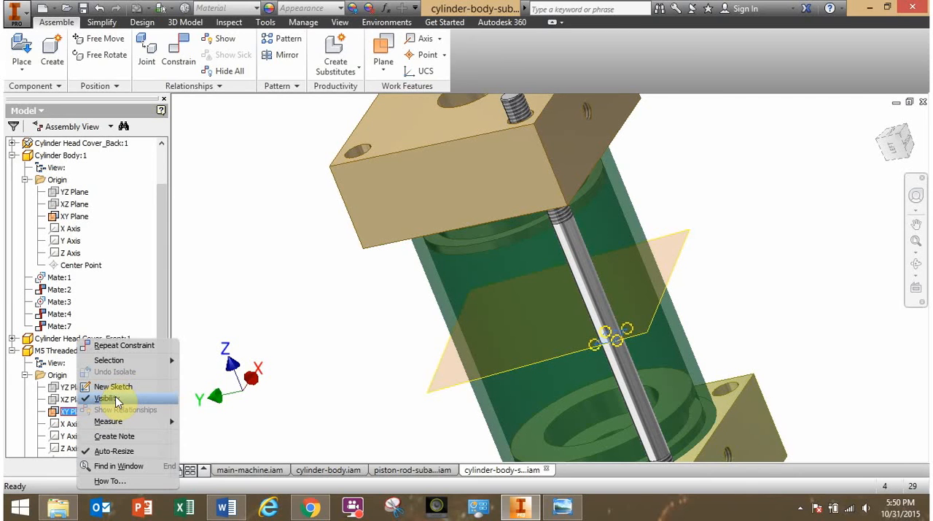
{"action": "left_click", "coordinate": [109, 399]}
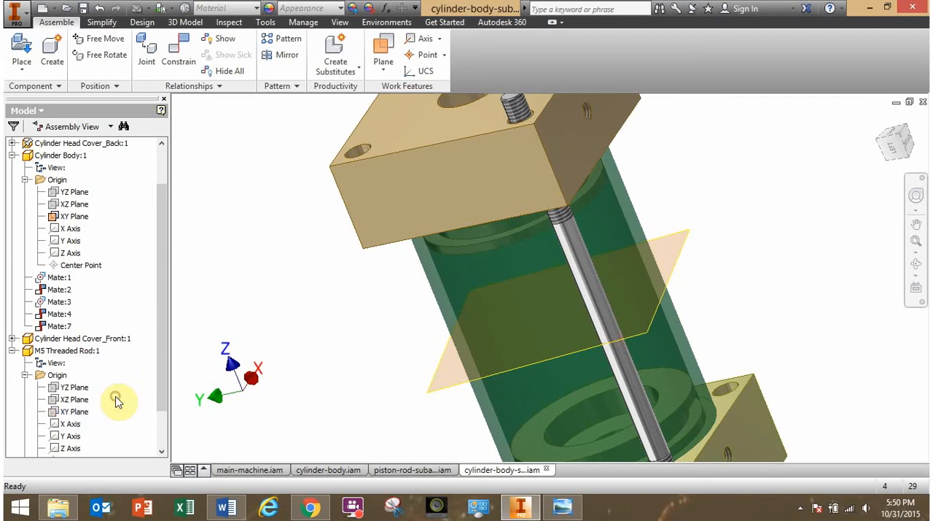
{"action": "left_click", "coordinate": [13, 351]}
{"action": "right_click", "coordinate": [72, 269]}
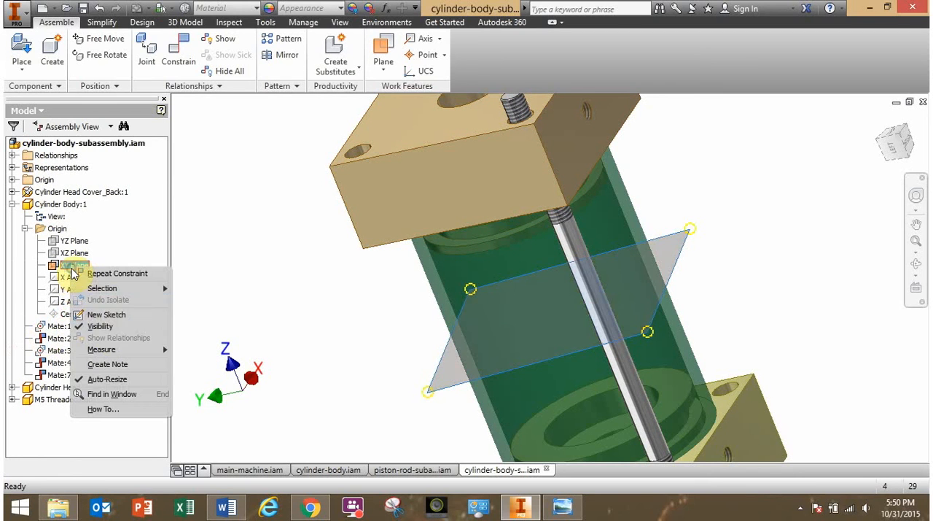
{"action": "left_click", "coordinate": [107, 333]}
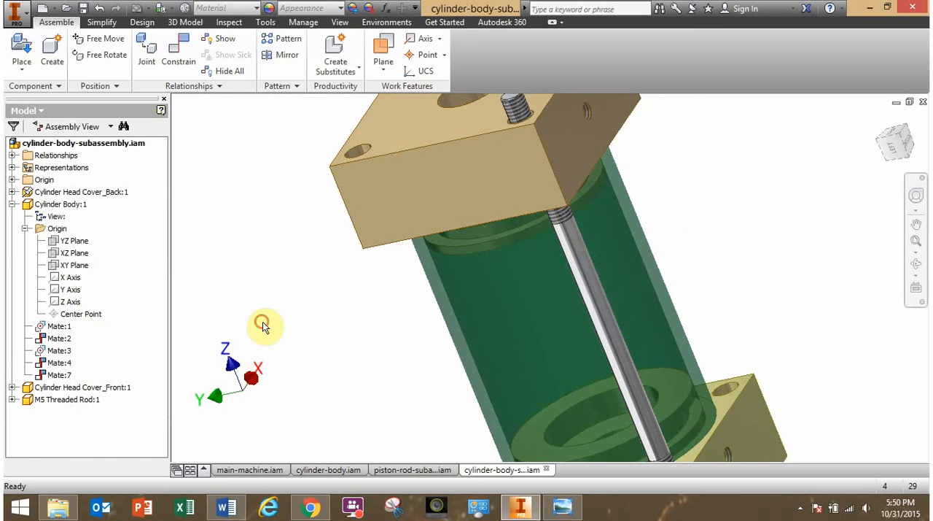
{"action": "scroll", "coordinate": [370, 312], "scroll_direction": "up", "scroll_amount": 3}
{"action": "middle_click_drag", "start_coordinate": [371, 314], "coordinate": [394, 313], "text": "shift"}
{"action": "scroll", "coordinate": [504, 290], "scroll_direction": "down", "scroll_amount": 5}
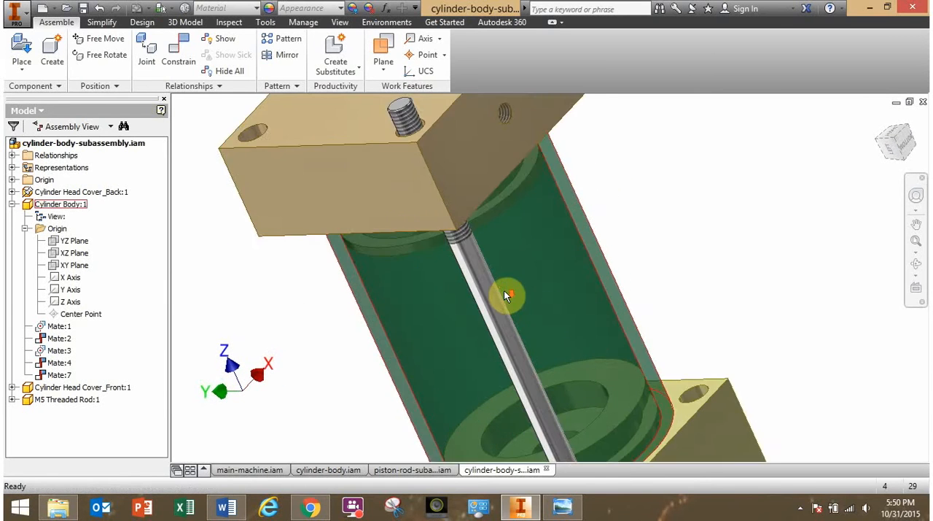
{"action": "scroll", "coordinate": [504, 290], "scroll_direction": "up", "scroll_amount": 4}
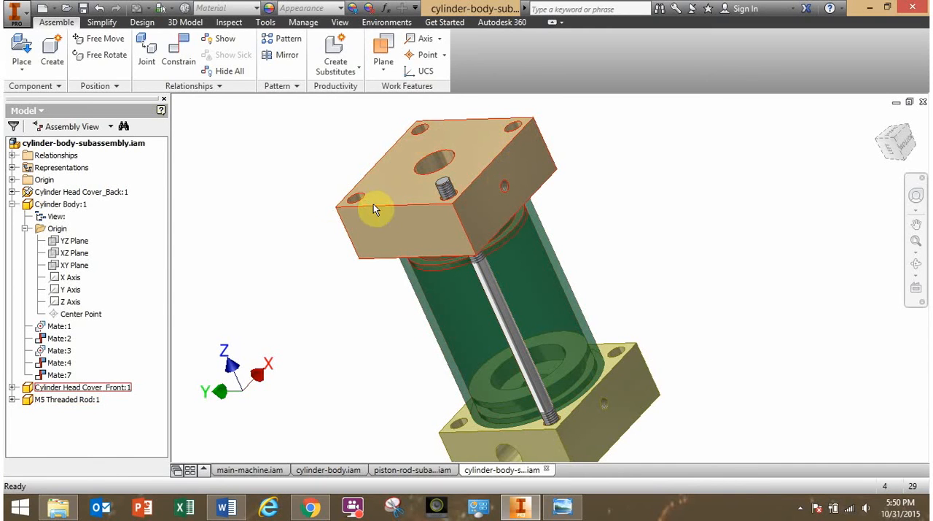
{"action": "left_click", "coordinate": [287, 252]}
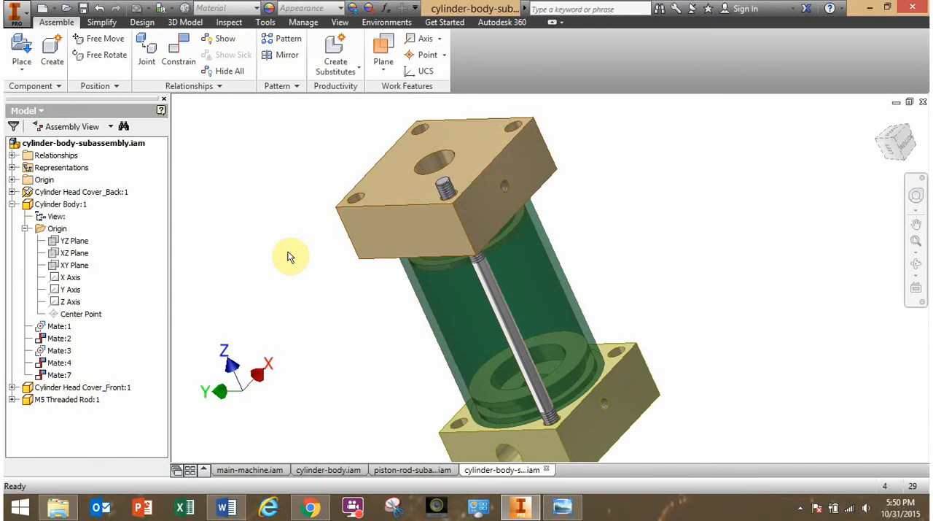
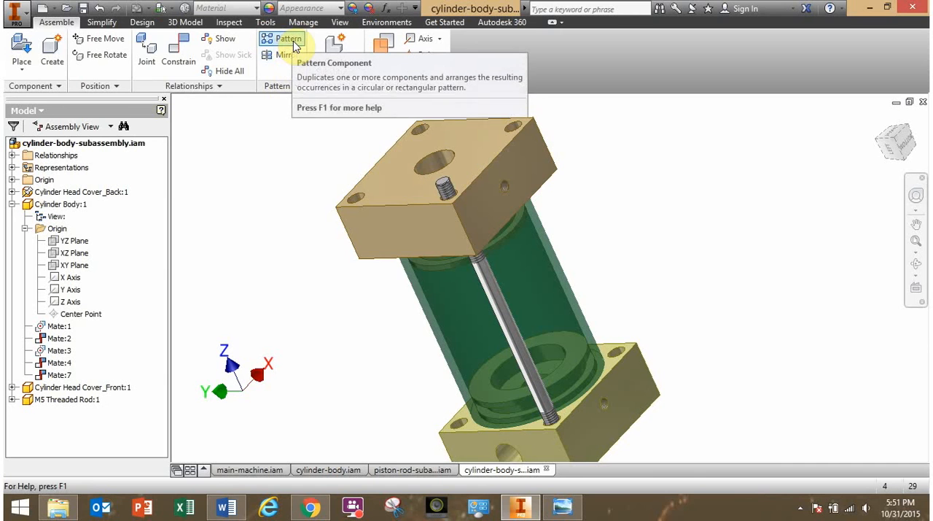
Try a rectangular pattern of the M5 threaded rod with 2 columns spaced 20 mm along the front head cover's edge.
{"action": "left_click", "coordinate": [294, 44]}
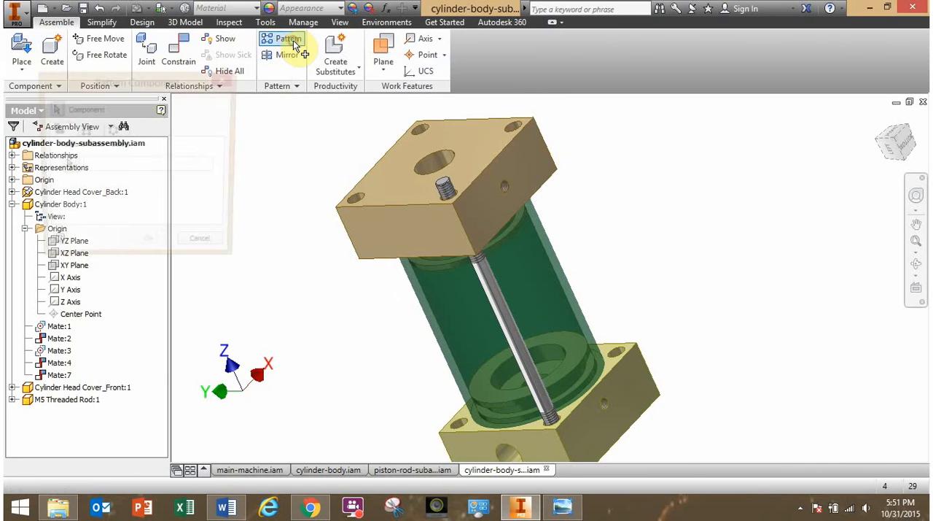
{"action": "middle_click_drag", "start_coordinate": [302, 139], "coordinate": [384, 139]}
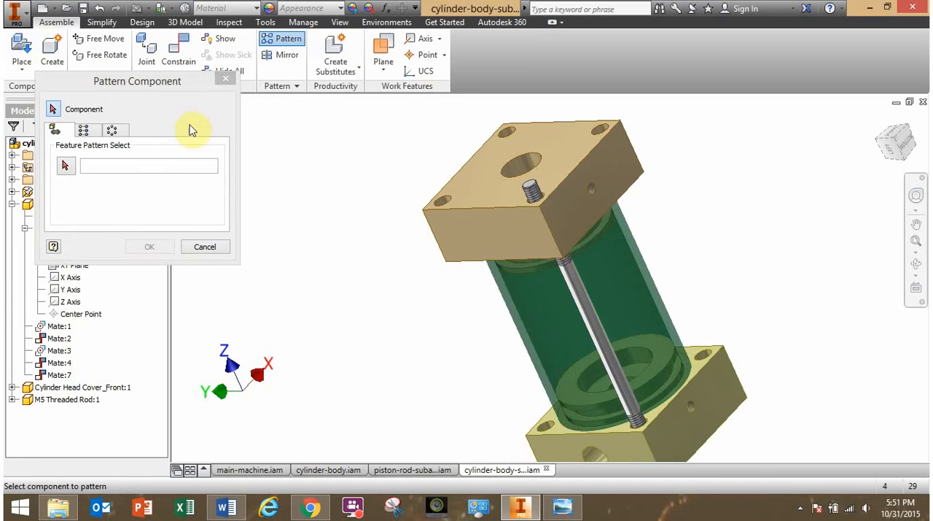
{"action": "left_click", "coordinate": [86, 133]}
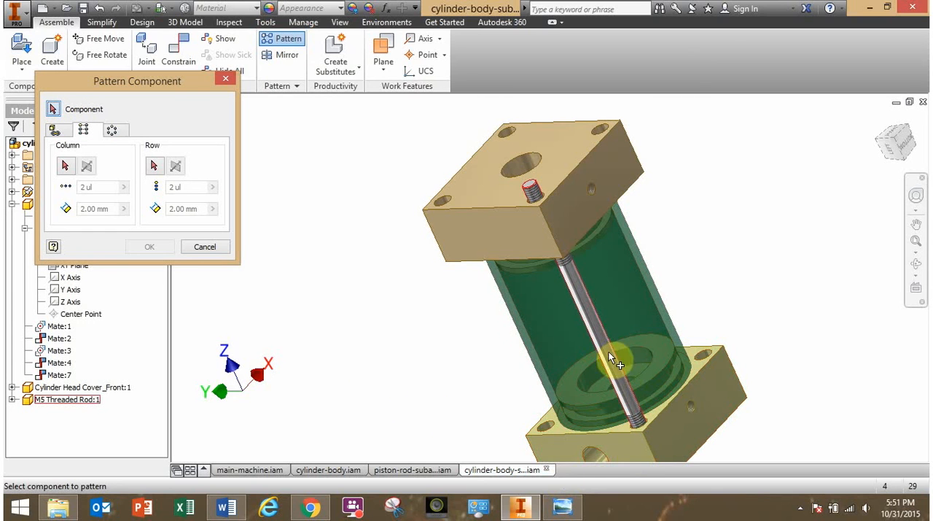
{"action": "left_click", "coordinate": [580, 292]}
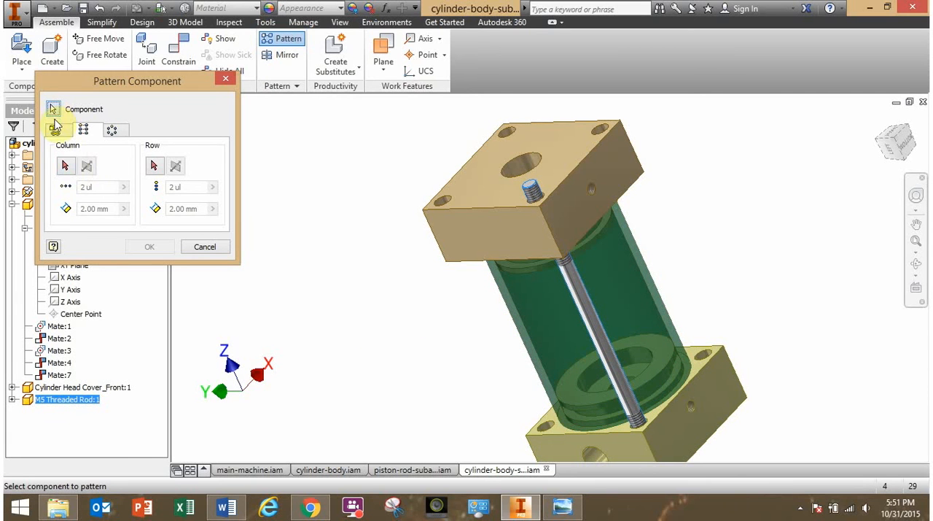
{"action": "left_click", "coordinate": [67, 166]}
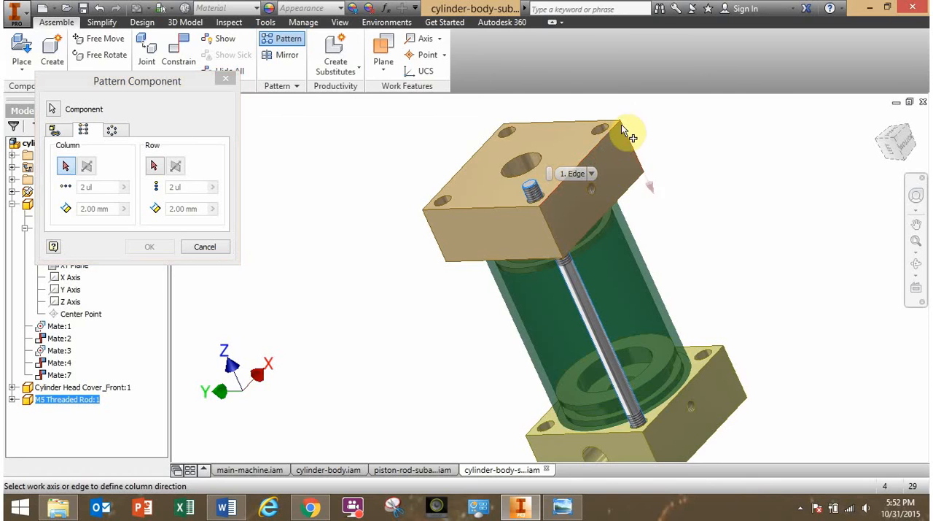
{"action": "middle_click_drag", "start_coordinate": [697, 183], "coordinate": [658, 256]}
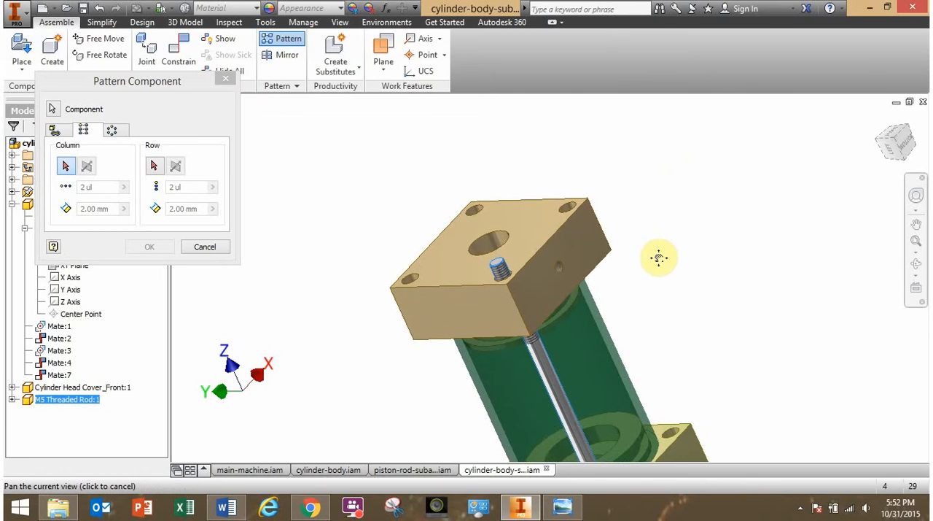
{"action": "left_click", "coordinate": [562, 228]}
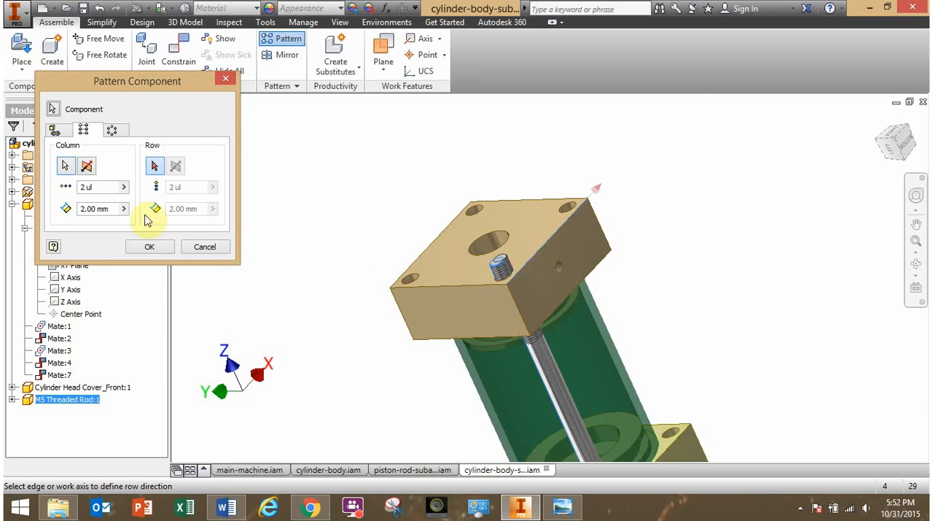
{"action": "left_click", "coordinate": [99, 188]}
{"action": "left_click_drag", "start_coordinate": [122, 209], "coordinate": [82, 209]}
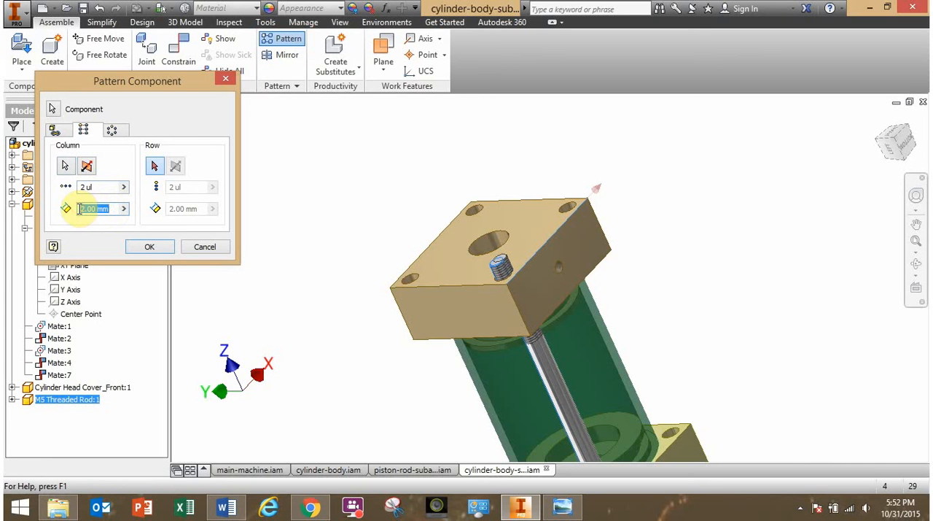
{"action": "type", "text": "20"}
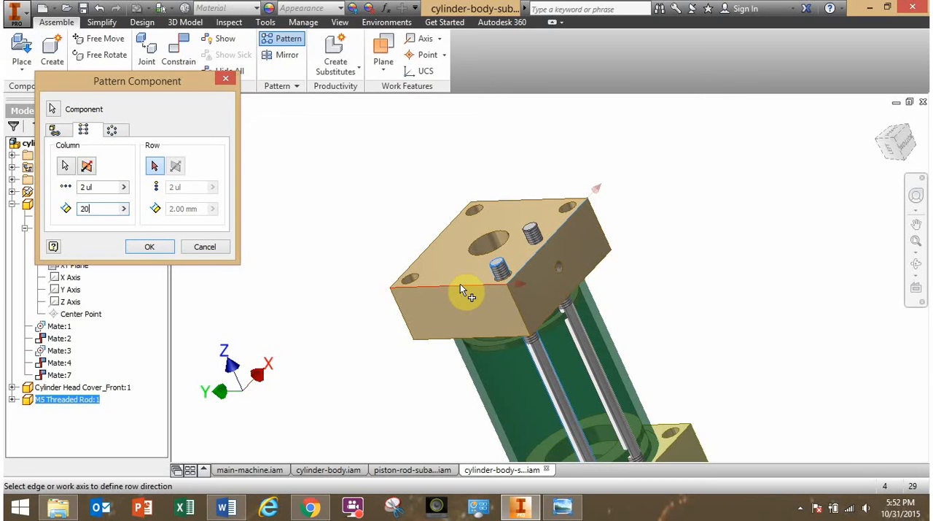
Extend the trial rod pattern along the cover's adjacent edge with 2 rows spaced 30 mm, and inspect the preview.
{"action": "middle_click_drag", "start_coordinate": [460, 284], "coordinate": [487, 287], "text": "shift"}
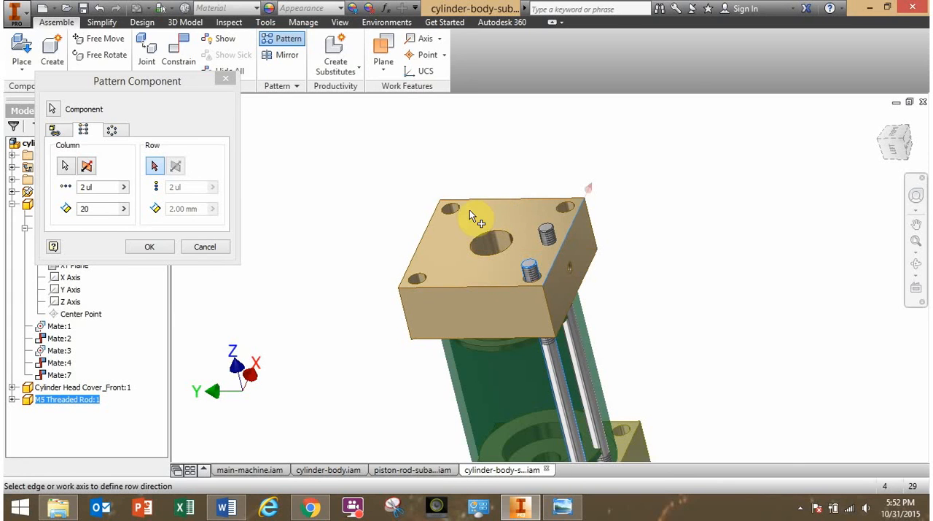
{"action": "left_click", "coordinate": [485, 201]}
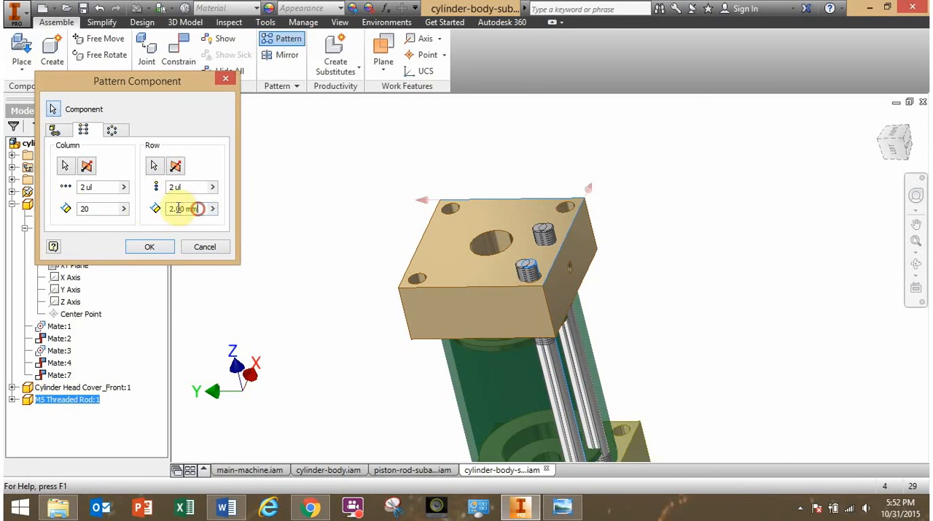
{"action": "left_click_drag", "start_coordinate": [199, 209], "coordinate": [146, 212]}
{"action": "type", "text": "30"}
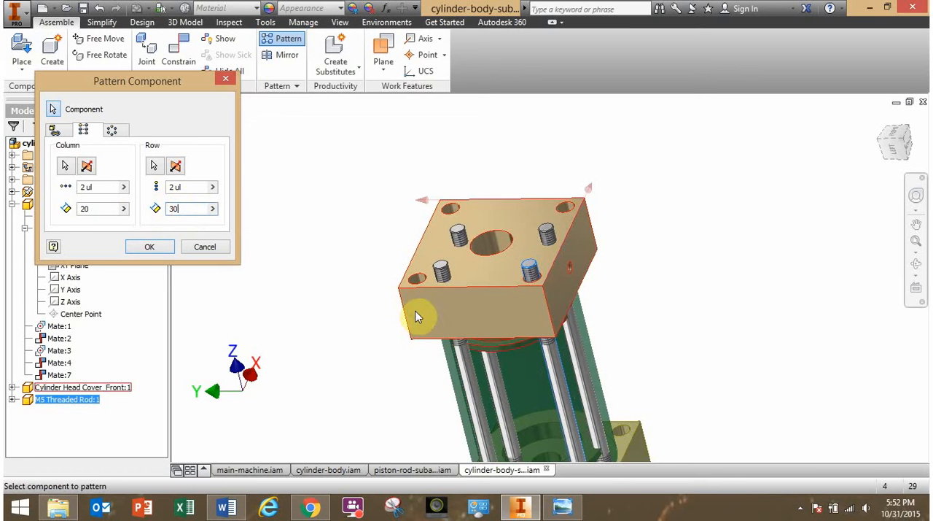
{"action": "mouse_move", "coordinate": [417, 313]}
{"action": "middle_mouse_down", "text": "shift"}
{"action": "mouse_move", "coordinate": [400, 311]}
{"action": "mouse_move", "coordinate": [396, 332]}
{"action": "mouse_move", "coordinate": [440, 315]}
{"action": "mouse_move", "coordinate": [409, 317]}
{"action": "mouse_move", "coordinate": [423, 310]}
{"action": "middle_mouse_up", "text": "shift"}
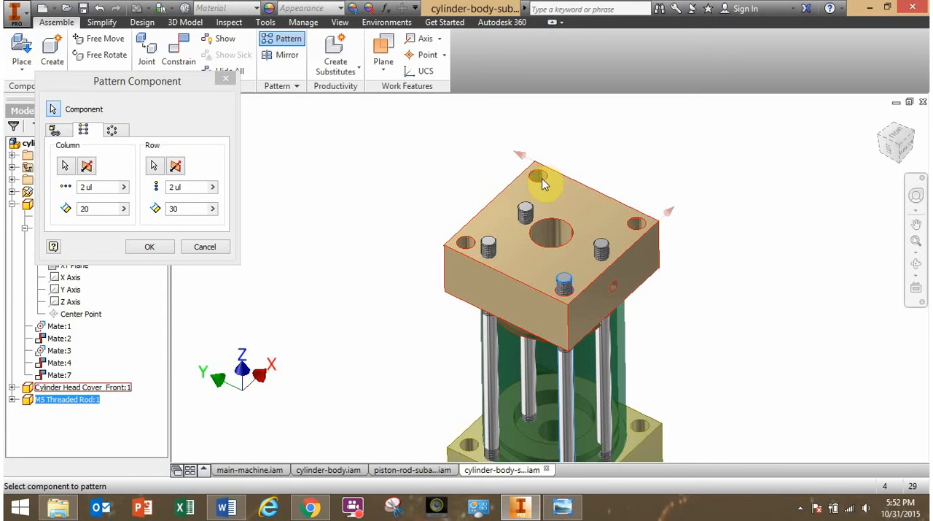
Look through the reference drawings in Windows Photo Viewer, and cancel the trial rod pattern back in Inventor.
{"action": "left_click", "coordinate": [568, 514]}
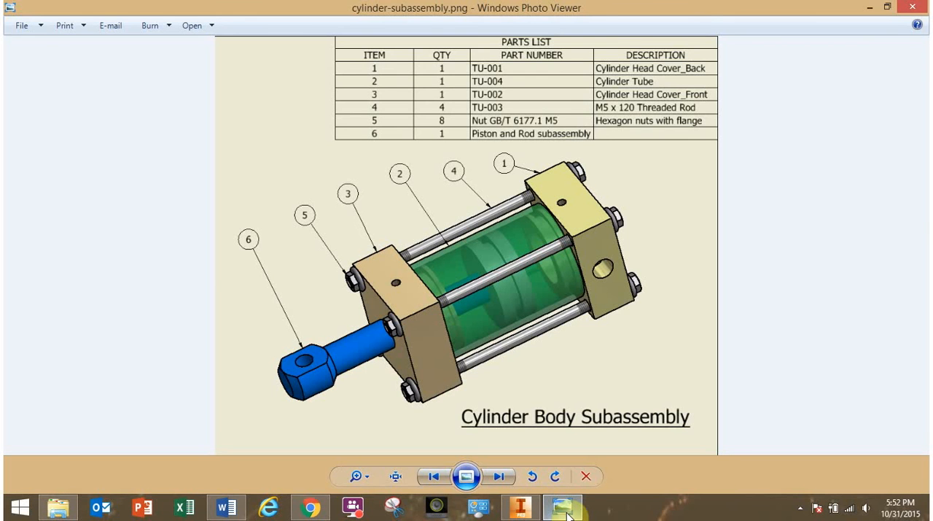
{"action": "key", "text": "Right"}
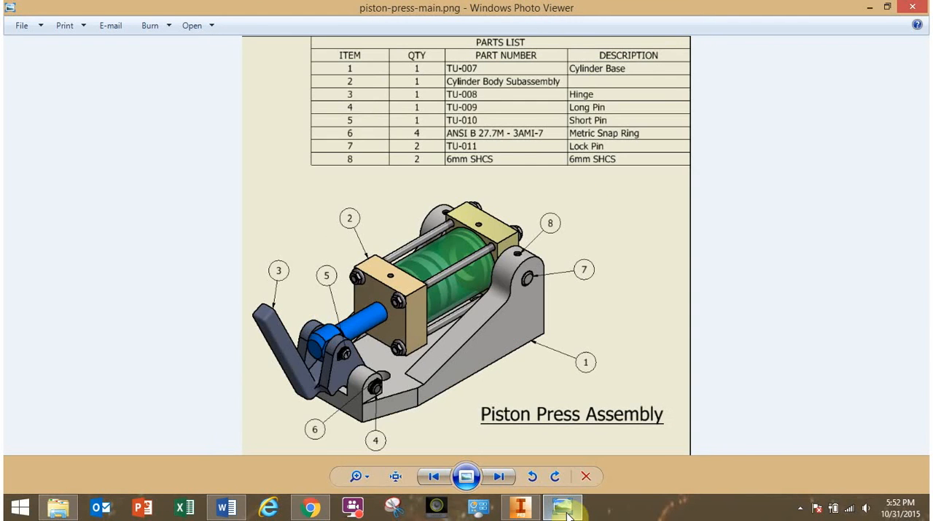
{"action": "key", "text": "Right"}
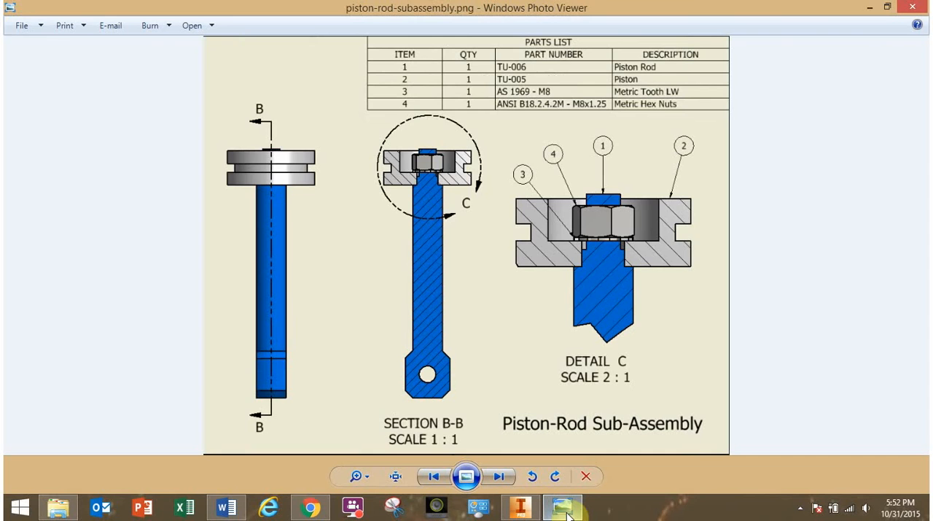
{"action": "key", "text": "Right"}
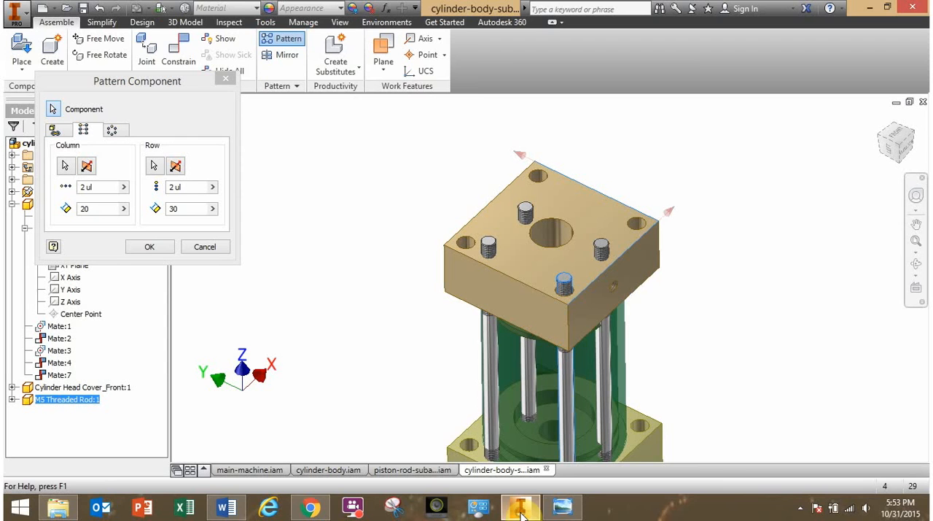
{"action": "left_click", "coordinate": [520, 506]}
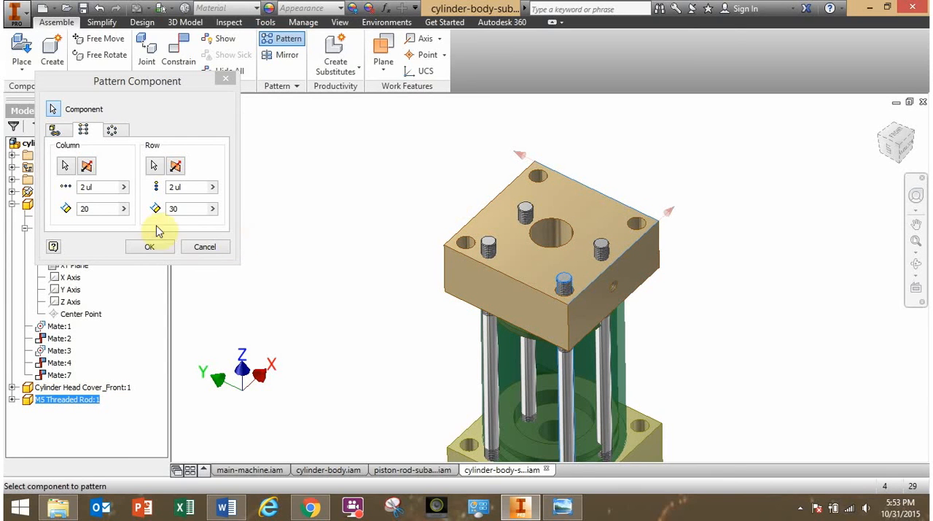
{"action": "left_click", "coordinate": [207, 248]}
Measure the distance along X between two empty corner holes on the front head cover.
{"action": "key", "text": "F2"}
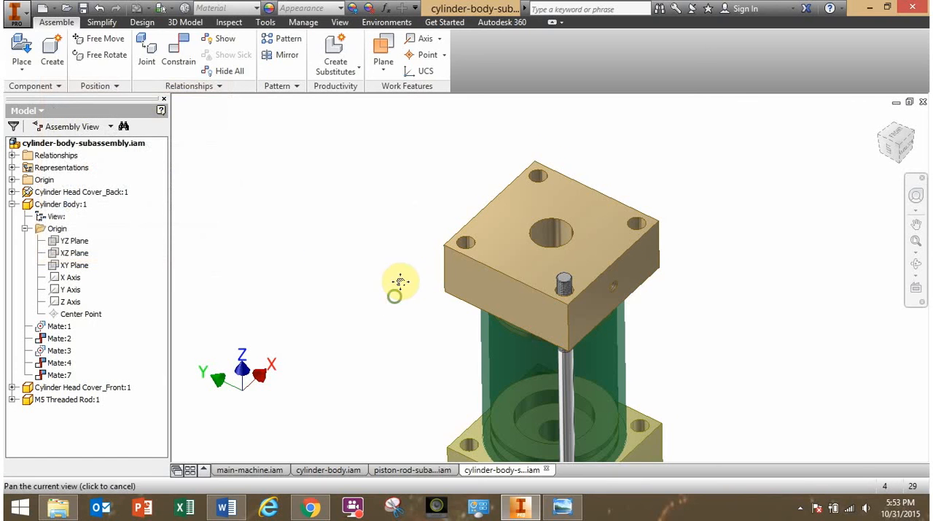
{"action": "middle_click_drag", "start_coordinate": [400, 281], "coordinate": [376, 246]}
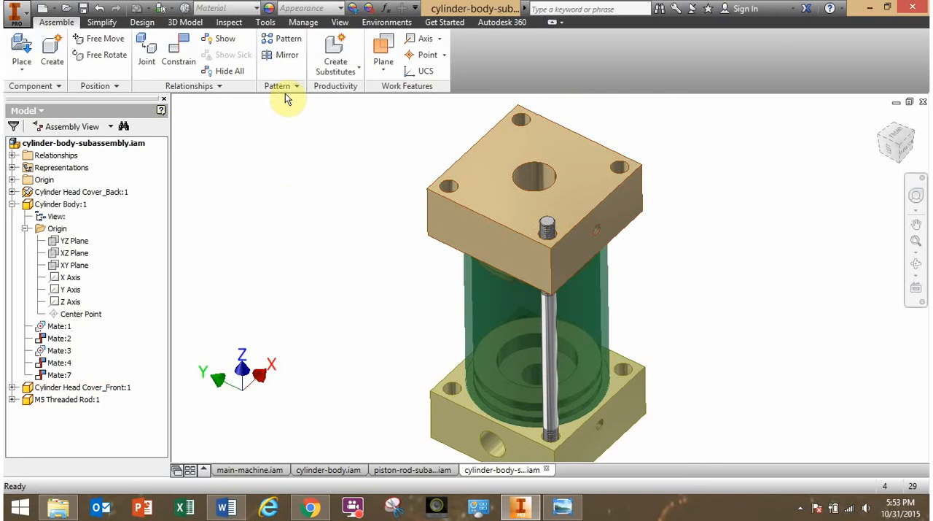
{"action": "left_click", "coordinate": [234, 24]}
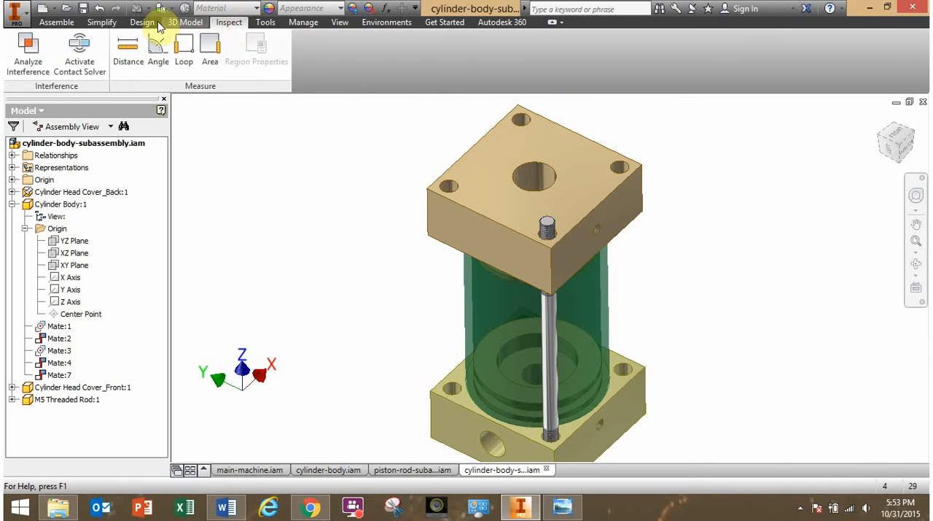
{"action": "left_click", "coordinate": [131, 63]}
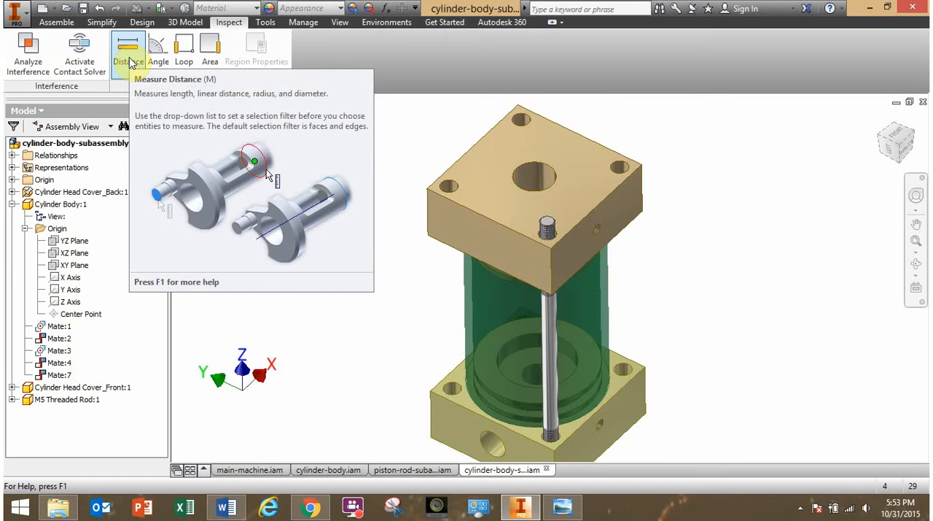
{"action": "left_click", "coordinate": [130, 61]}
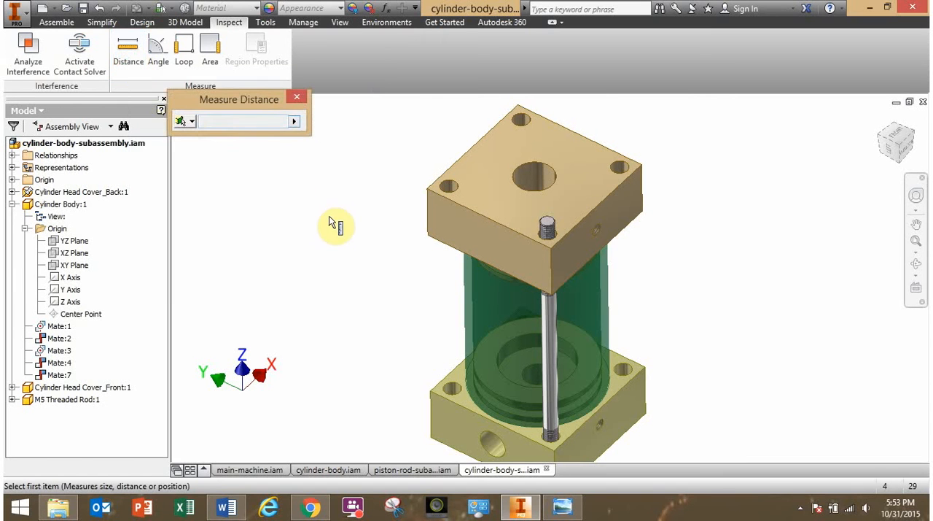
{"action": "middle_click_drag", "start_coordinate": [401, 200], "coordinate": [405, 245]}
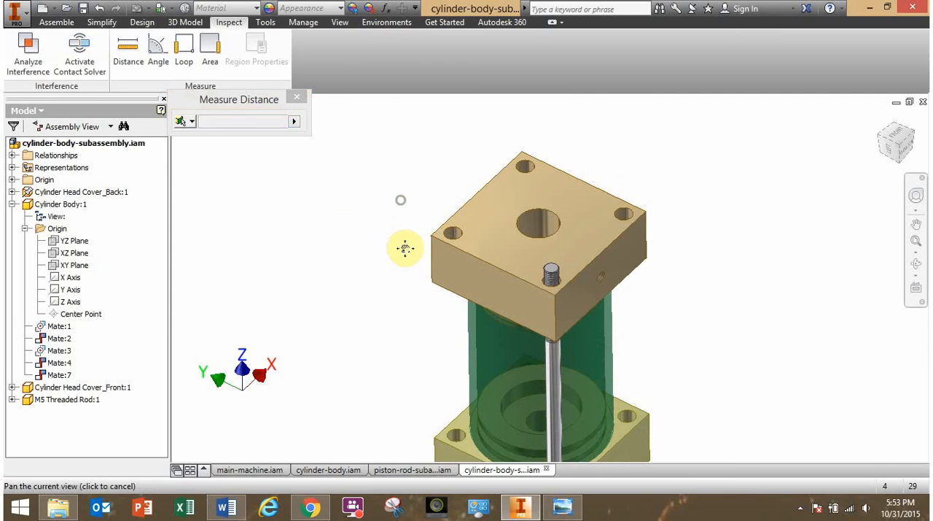
{"action": "scroll", "coordinate": [452, 237], "scroll_direction": "down", "scroll_amount": 3}
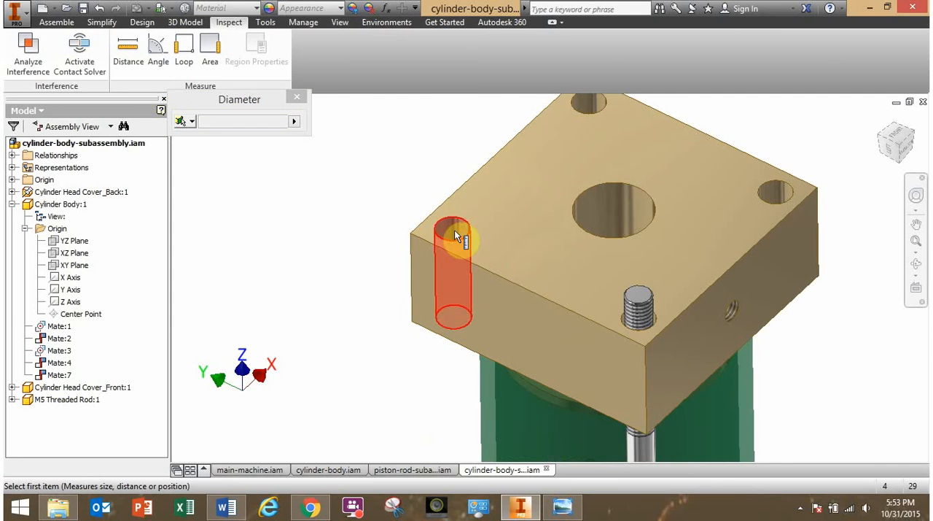
{"action": "left_click", "coordinate": [455, 230]}
{"action": "middle_click_drag", "start_coordinate": [497, 195], "coordinate": [453, 265]}
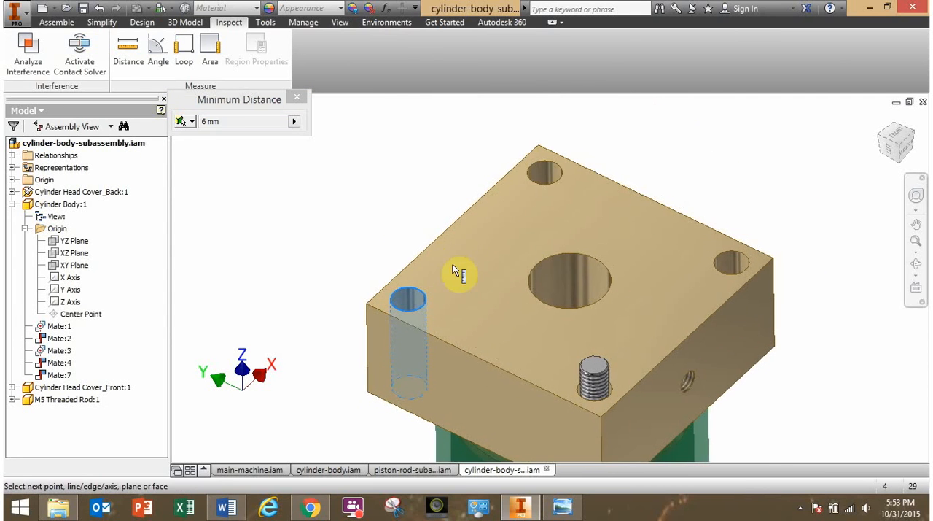
{"action": "left_click", "coordinate": [549, 172]}
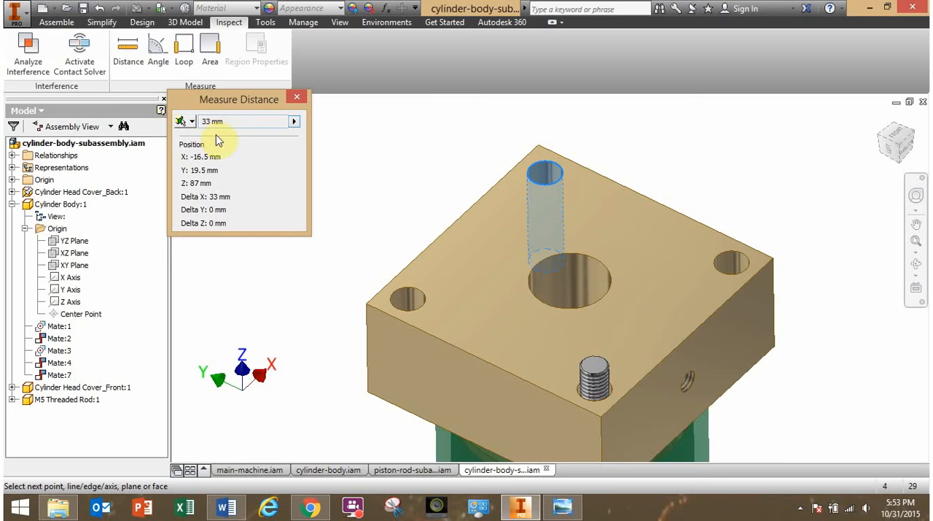
{"action": "middle_click_drag", "start_coordinate": [364, 219], "coordinate": [408, 226], "text": "shift"}
{"action": "key", "text": "Escape"}
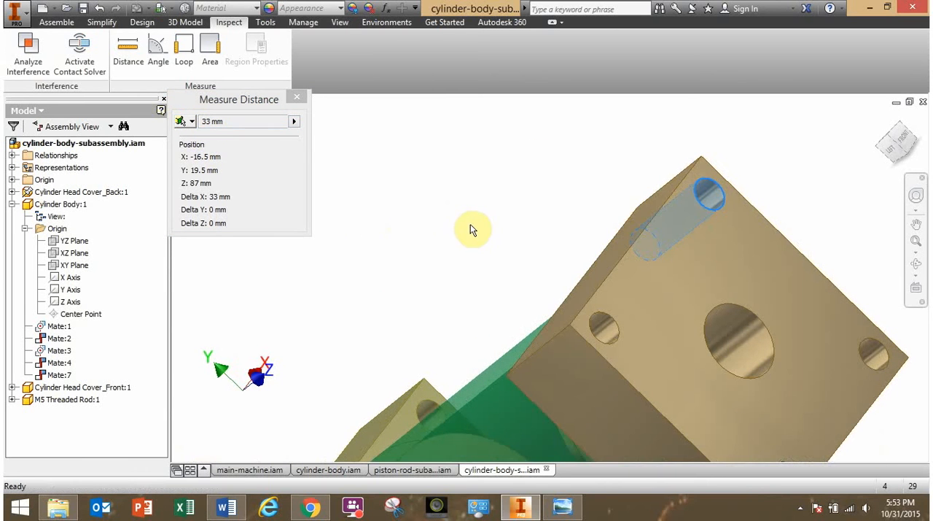
Repeat the distance measurement between the same two corner holes of the front head cover as a check.
{"action": "middle_click_drag", "start_coordinate": [460, 237], "coordinate": [319, 204], "text": "shift"}
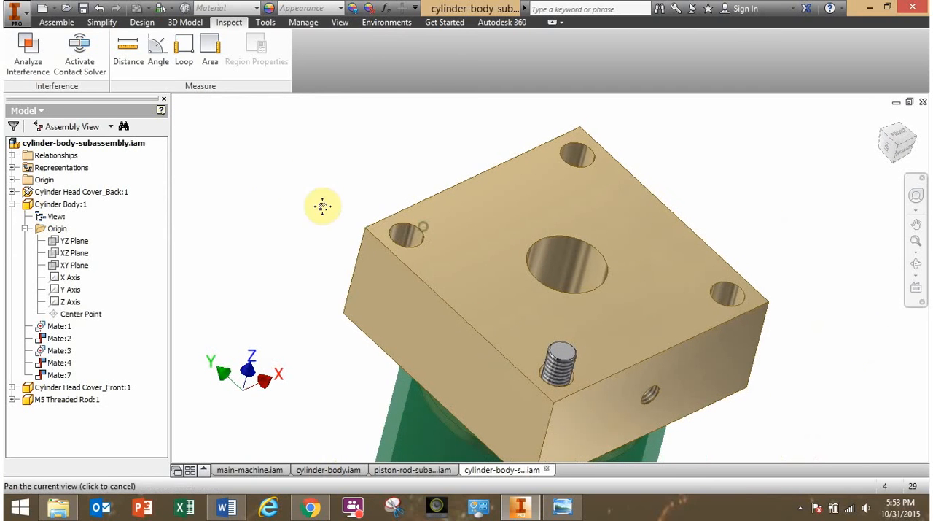
{"action": "left_click", "coordinate": [128, 51]}
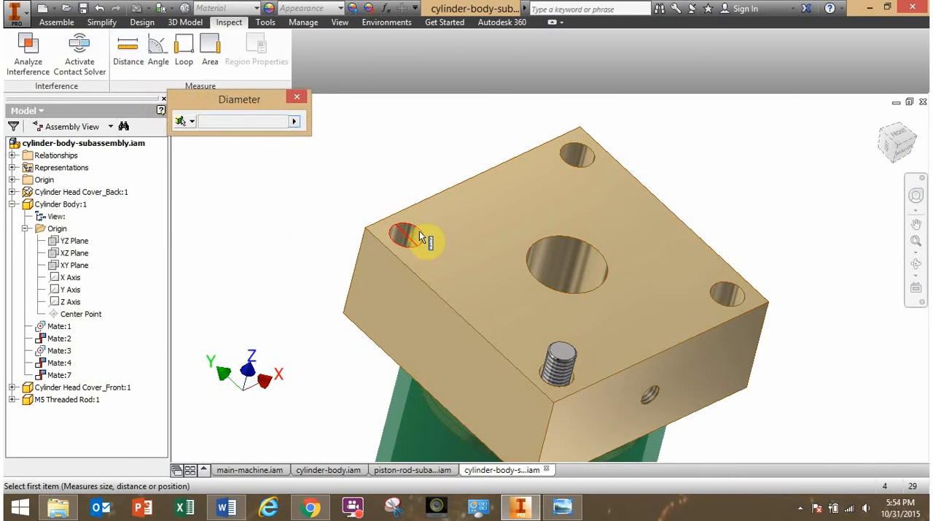
{"action": "scroll", "coordinate": [421, 230], "scroll_direction": "down", "scroll_amount": 3}
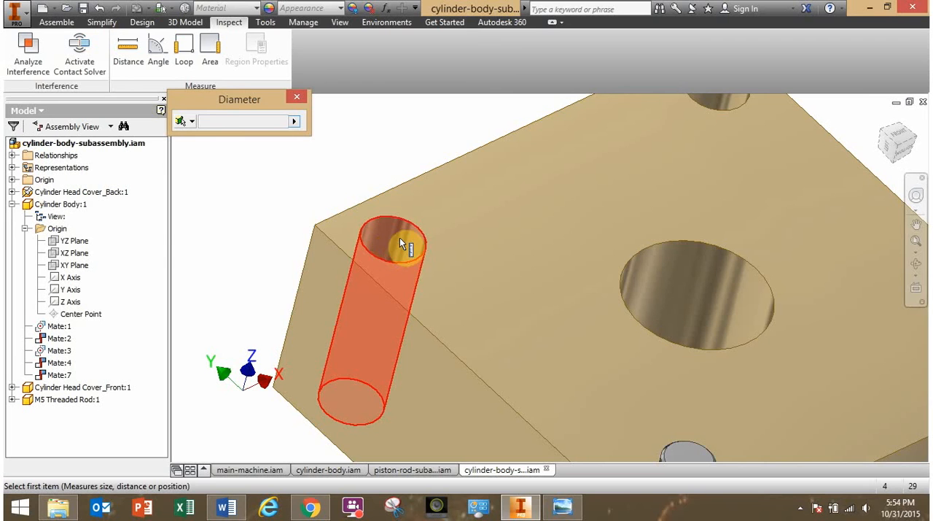
{"action": "left_click", "coordinate": [400, 240]}
{"action": "middle_click_drag", "start_coordinate": [694, 180], "coordinate": [619, 261]}
{"action": "left_click", "coordinate": [655, 178]}
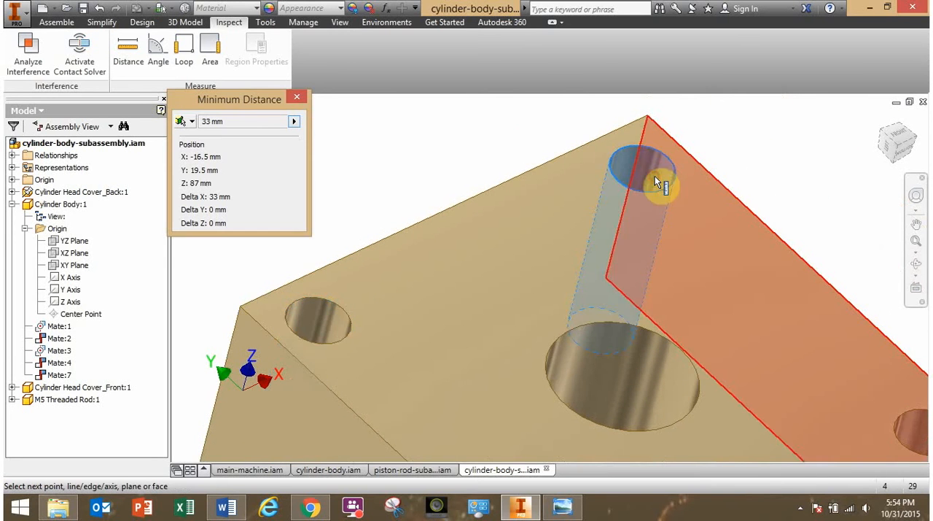
{"action": "scroll", "coordinate": [427, 300], "scroll_direction": "up", "scroll_amount": 3}
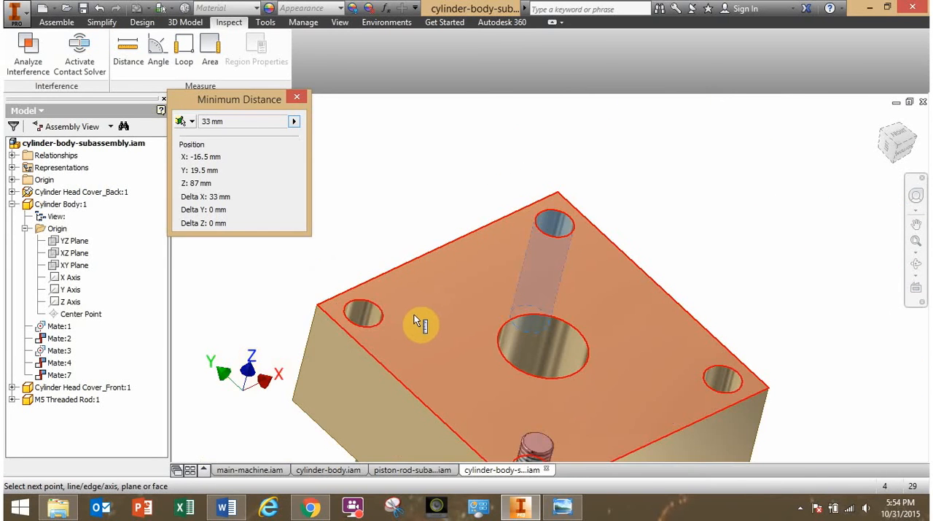
{"action": "middle_click_drag", "start_coordinate": [414, 317], "coordinate": [409, 295], "text": "shift"}
{"action": "left_click", "coordinate": [297, 97]}
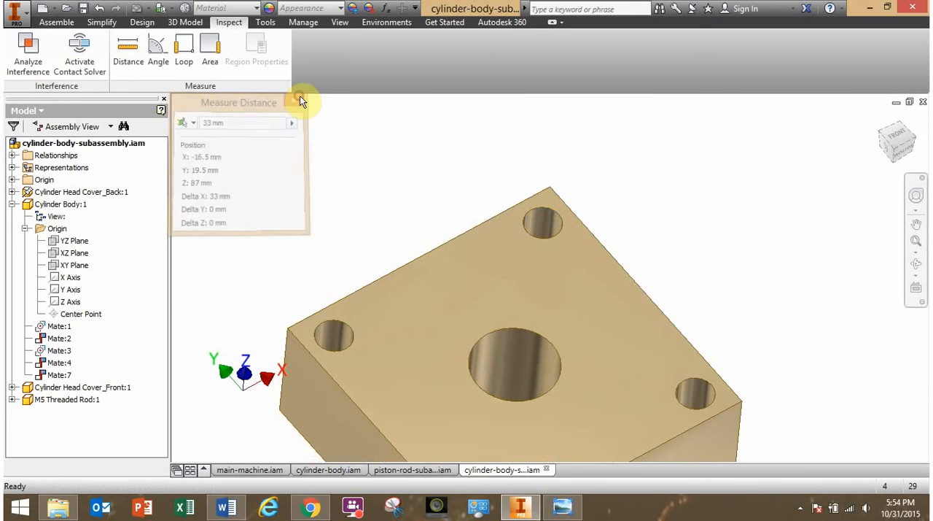
Measure the diameter of an empty corner hole on the front head cover.
{"action": "left_click", "coordinate": [128, 57]}
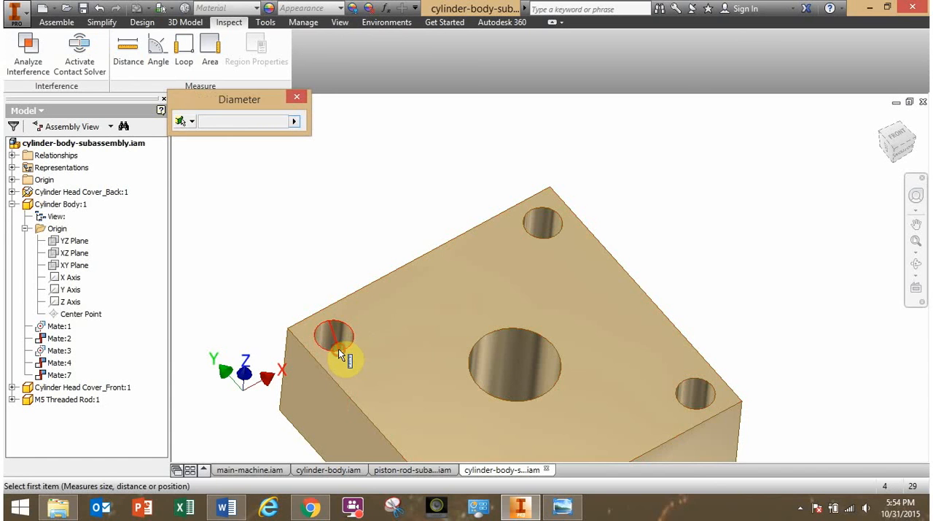
{"action": "left_click", "coordinate": [338, 348]}
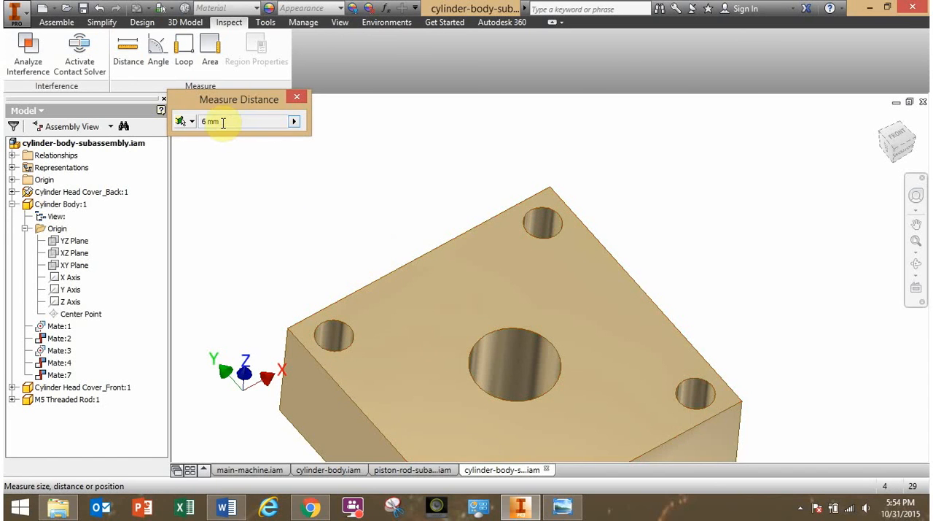
{"action": "left_click", "coordinate": [297, 97]}
Measure the distance between two adjacent corner holes on the front head cover, and check the measured span from the cover's inner side.
{"action": "left_click", "coordinate": [128, 51]}
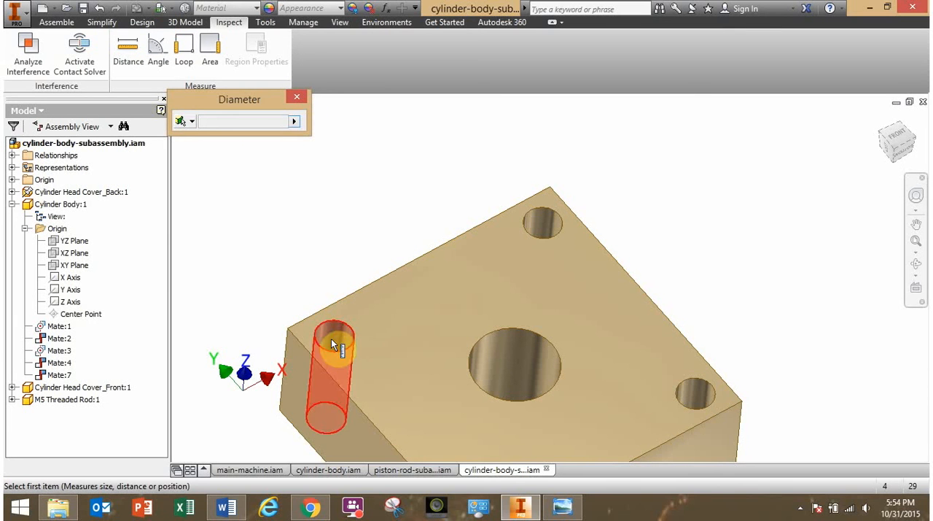
{"action": "left_click", "coordinate": [331, 338]}
{"action": "left_click", "coordinate": [545, 220]}
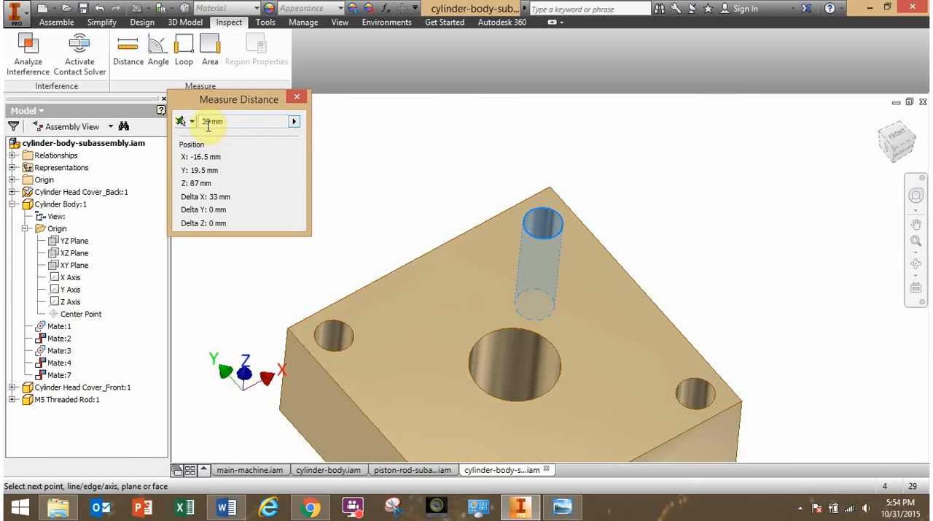
{"action": "middle_click_drag", "start_coordinate": [344, 250], "coordinate": [515, 260], "text": "shift"}
{"action": "mouse_move", "coordinate": [474, 256]}
{"action": "left_mouse_down"}
{"action": "mouse_move", "coordinate": [328, 236]}
{"action": "mouse_move", "coordinate": [461, 263]}
{"action": "left_mouse_up"}
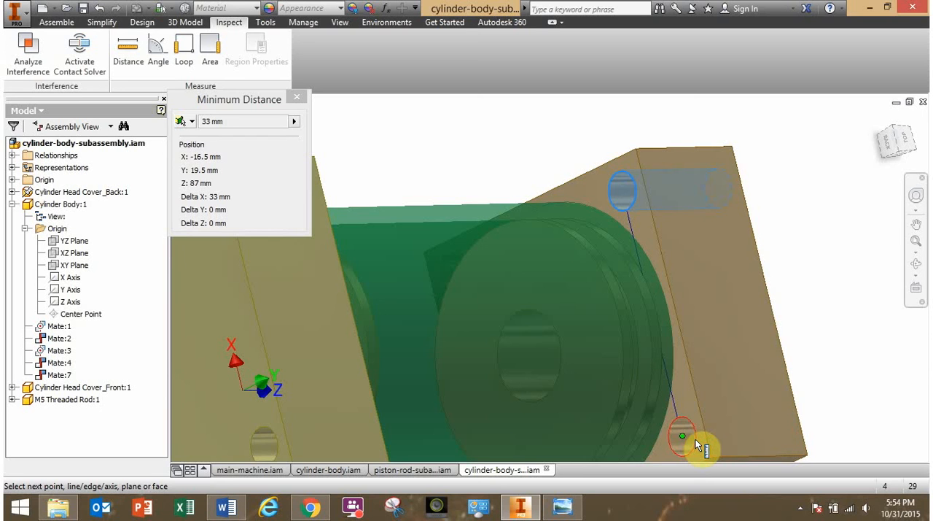
{"action": "left_click", "coordinate": [635, 185]}
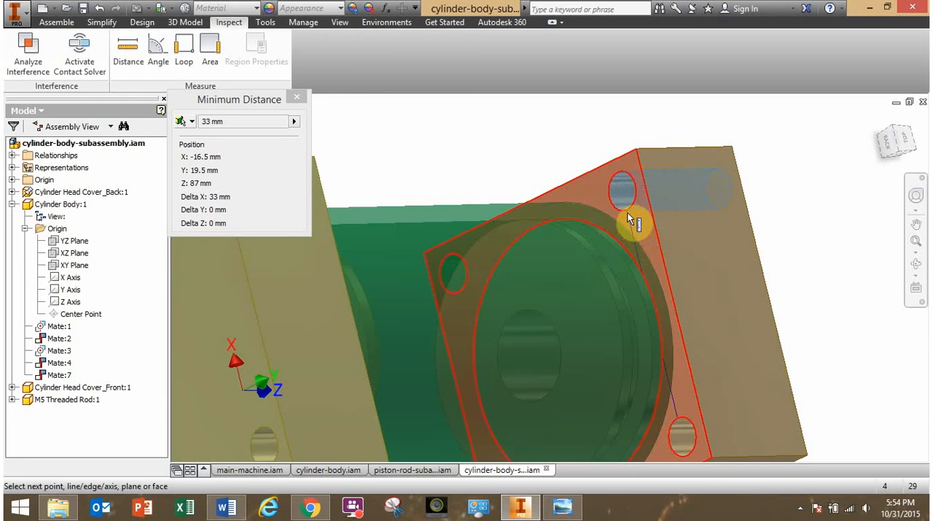
{"action": "left_click", "coordinate": [627, 210]}
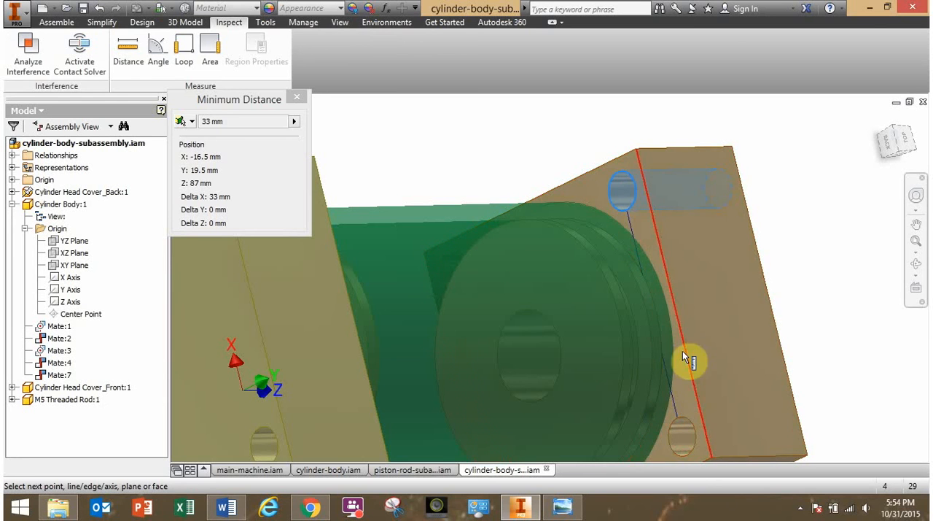
{"action": "left_click", "coordinate": [679, 419]}
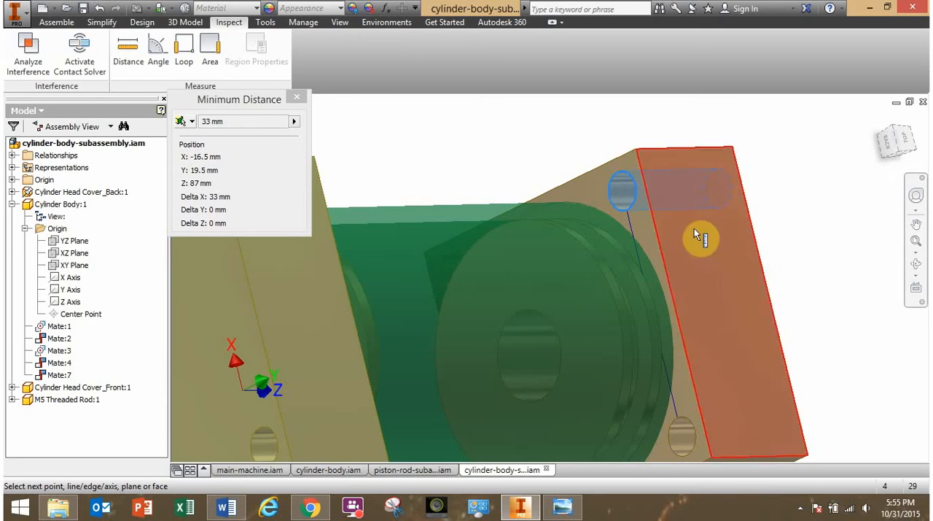
{"action": "left_click", "coordinate": [298, 98]}
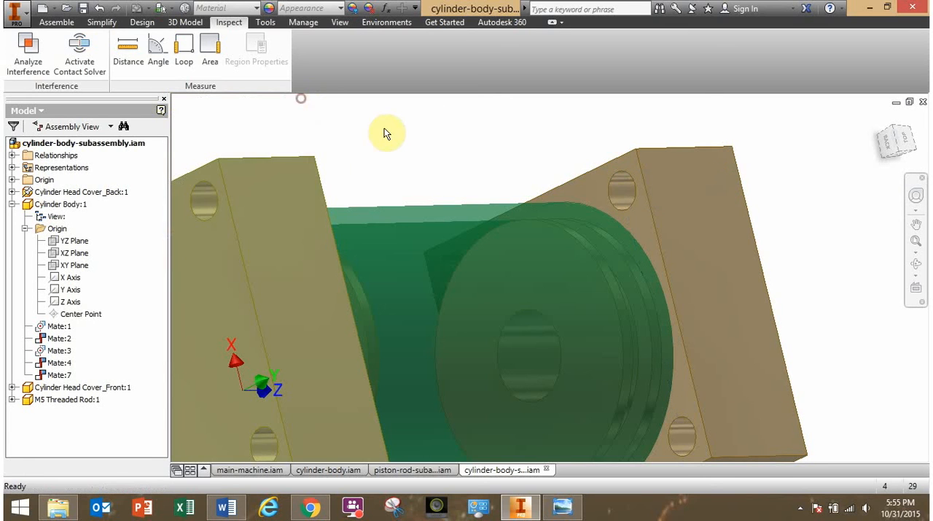
Measure the diameter of a corner hole on the inner face of the front head cover.
{"action": "left_click", "coordinate": [137, 64]}
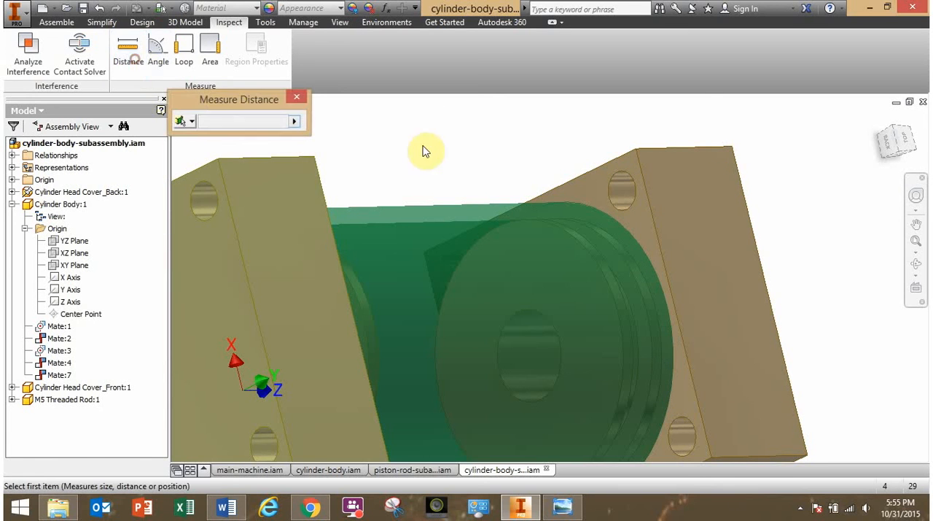
{"action": "left_click", "coordinate": [619, 174]}
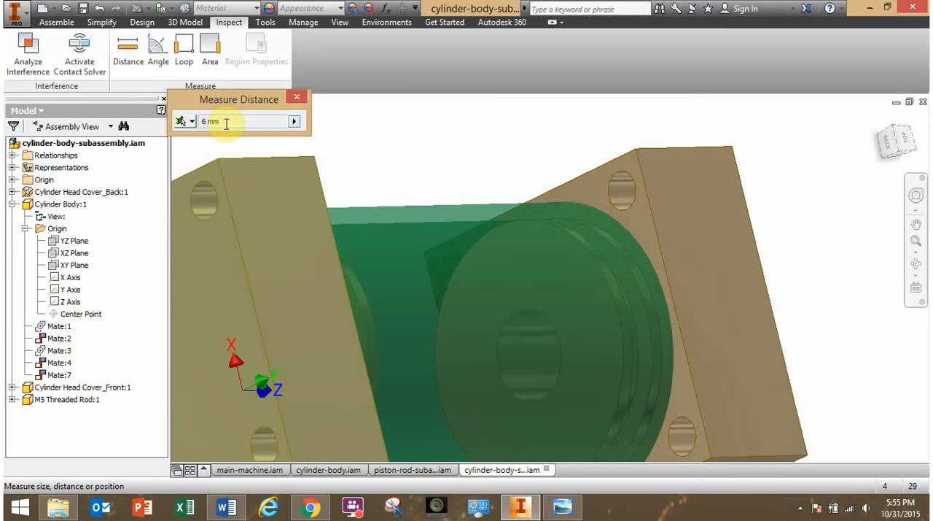
{"action": "left_click", "coordinate": [297, 96]}
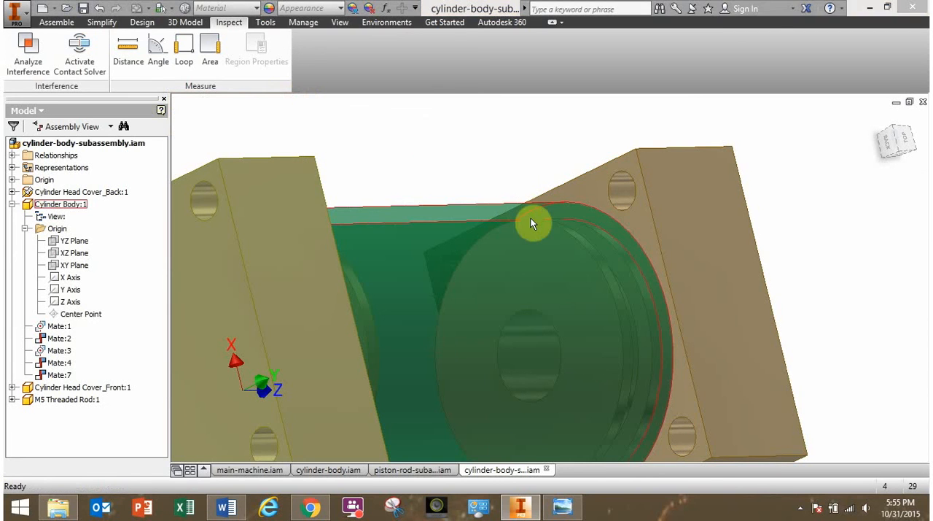
Start a rectangular pattern of the M5 threaded rod with the column direction along the front head cover's outer edge above the threaded side hole.
{"action": "middle_click_drag", "start_coordinate": [532, 222], "coordinate": [583, 235], "text": "shift"}
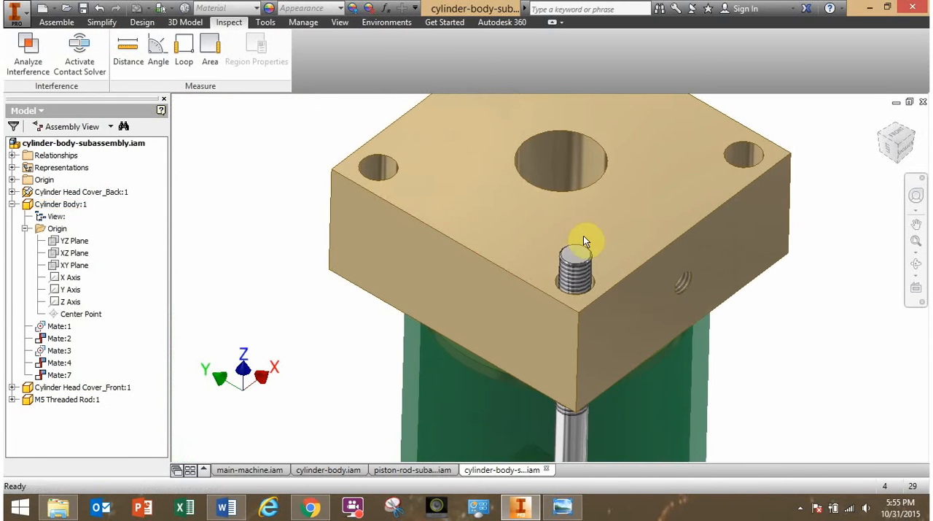
{"action": "scroll", "coordinate": [583, 240], "scroll_direction": "down", "scroll_amount": 3}
{"action": "scroll", "coordinate": [471, 262], "scroll_direction": "up", "scroll_amount": 4}
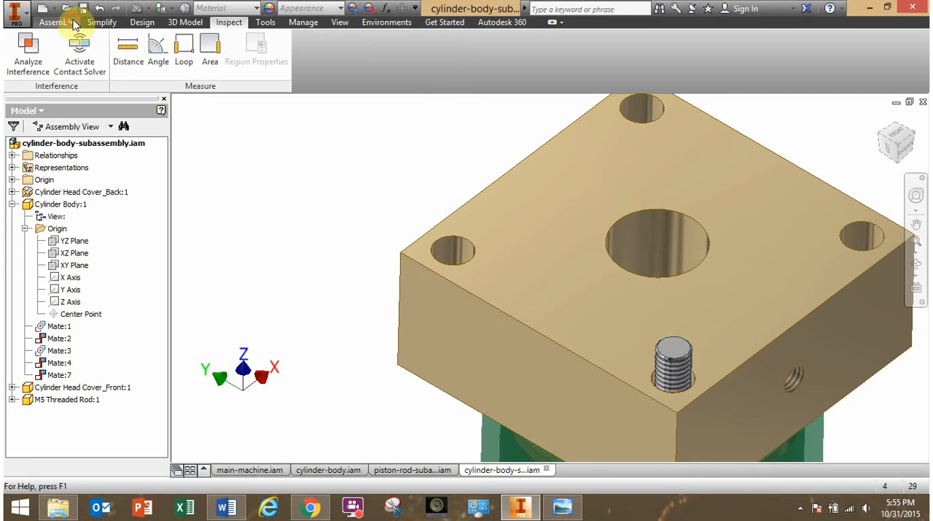
{"action": "left_click", "coordinate": [56, 21]}
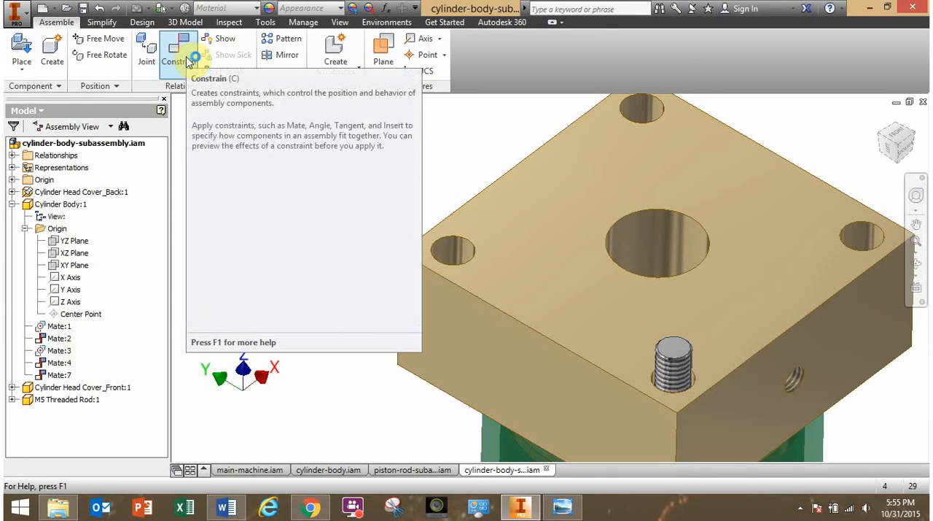
{"action": "left_click", "coordinate": [285, 39]}
{"action": "middle_click_drag", "start_coordinate": [363, 210], "coordinate": [298, 156]}
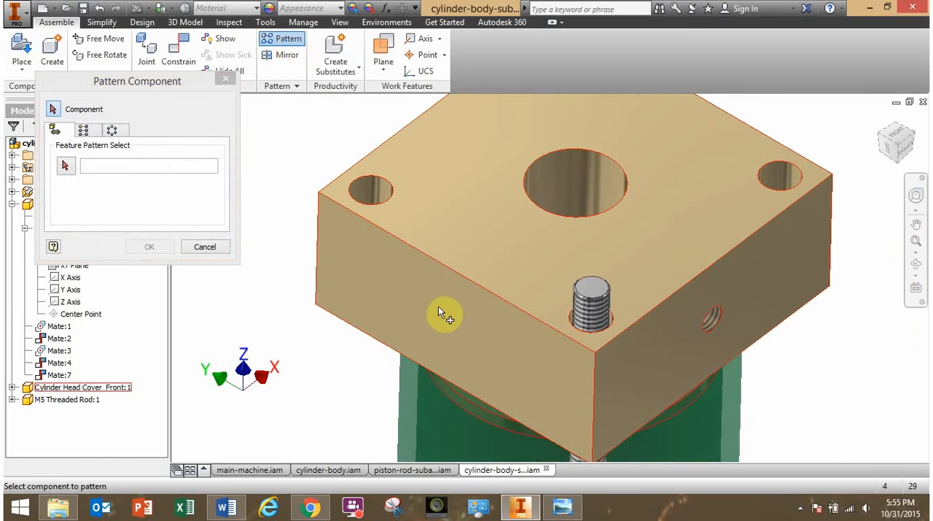
{"action": "left_click", "coordinate": [86, 132]}
{"action": "left_click", "coordinate": [596, 307]}
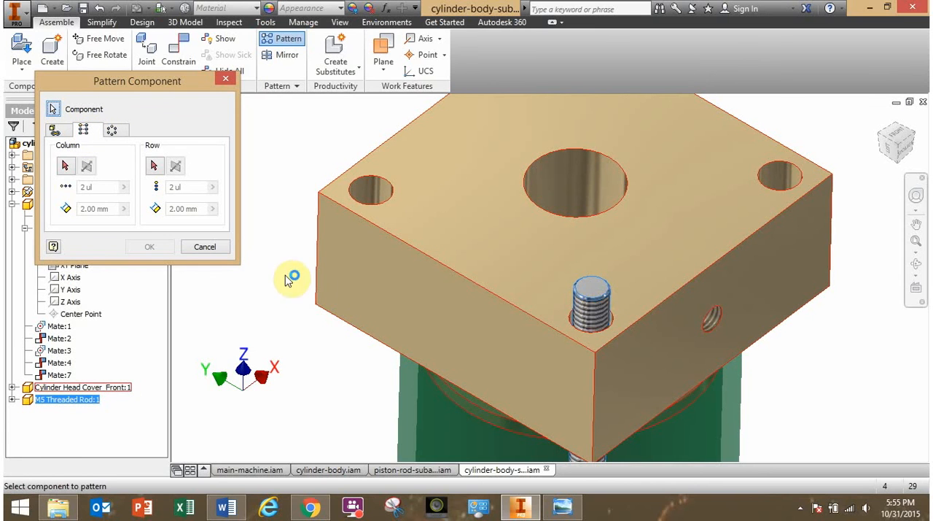
{"action": "left_click", "coordinate": [65, 167]}
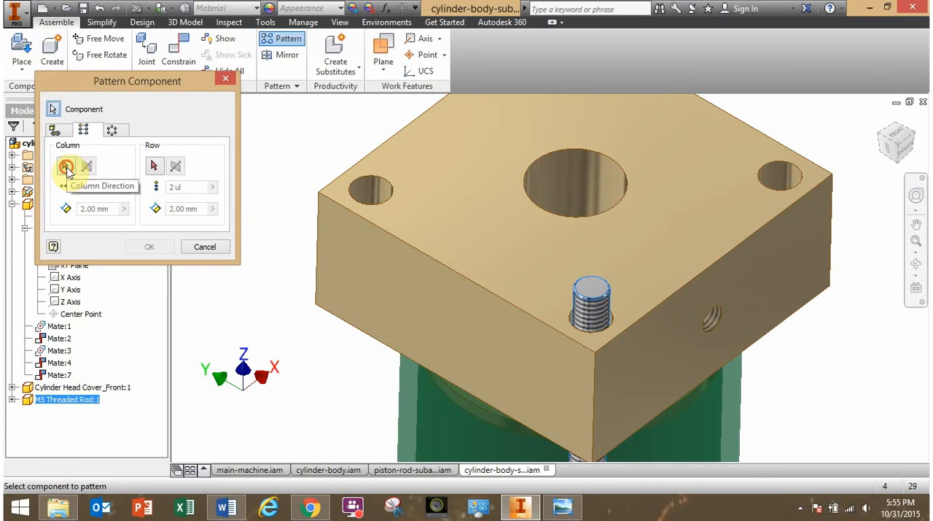
{"action": "left_click", "coordinate": [66, 167]}
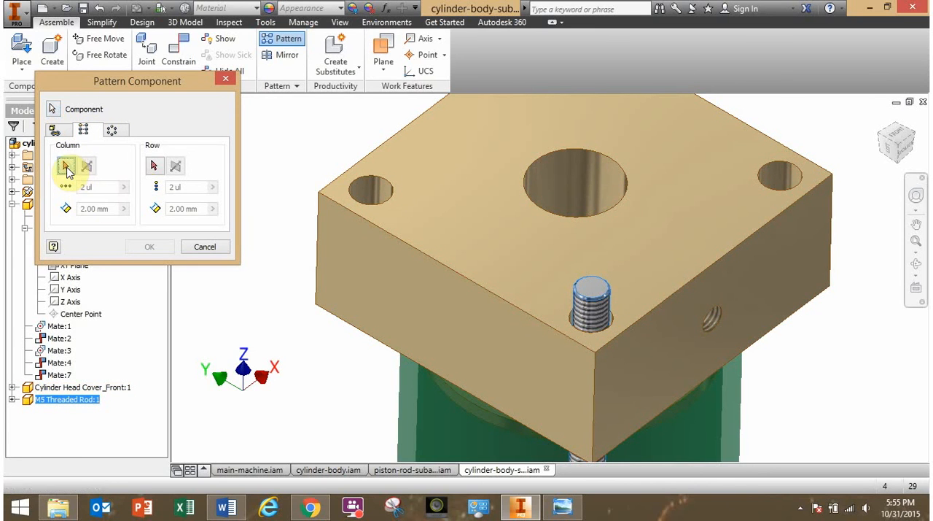
{"action": "left_click", "coordinate": [685, 287]}
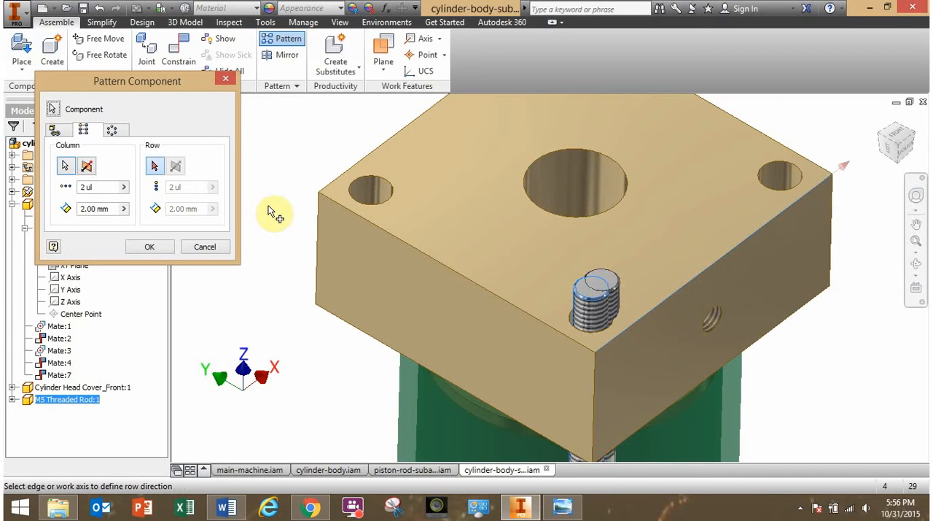
Define the rod pattern's row direction along the adjacent edge of the front head cover, perpendicular to the column direction.
{"action": "left_click", "coordinate": [156, 168]}
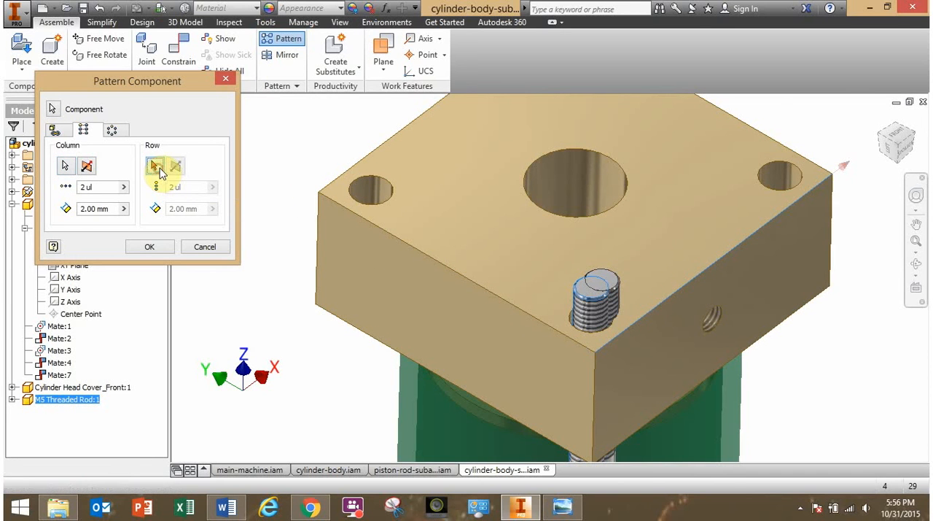
{"action": "key", "text": "F2"}
{"action": "left_click_drag", "start_coordinate": [286, 152], "coordinate": [270, 252]}
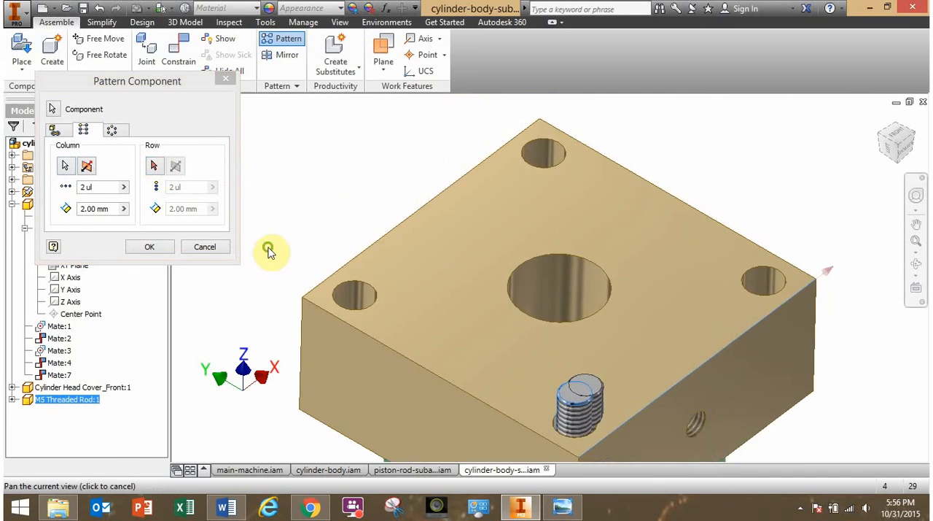
{"action": "left_click", "coordinate": [707, 219]}
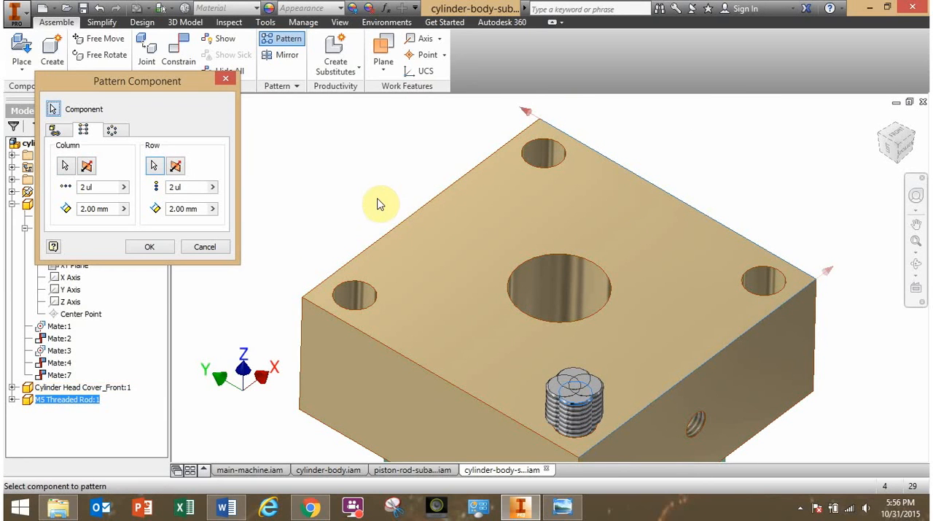
Try 33 mm for both the column and row spacing of the rod pattern, and compare the preview with the corner holes.
{"action": "left_click_drag", "start_coordinate": [110, 209], "coordinate": [65, 209]}
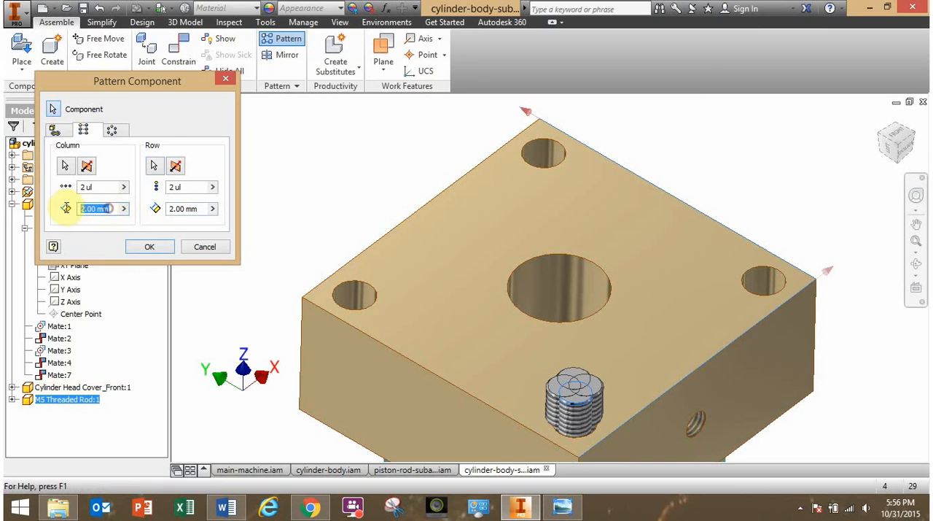
{"action": "type", "text": "33"}
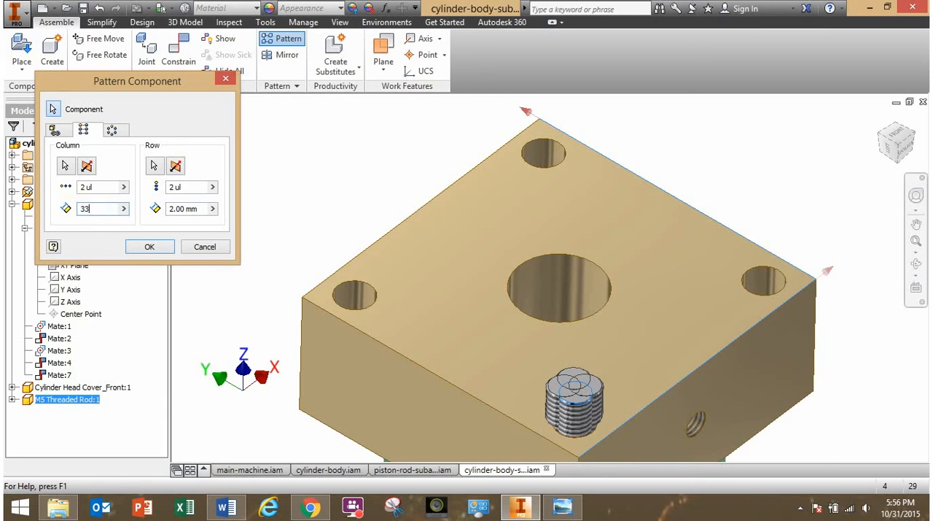
{"action": "left_click_drag", "start_coordinate": [200, 210], "coordinate": [155, 211]}
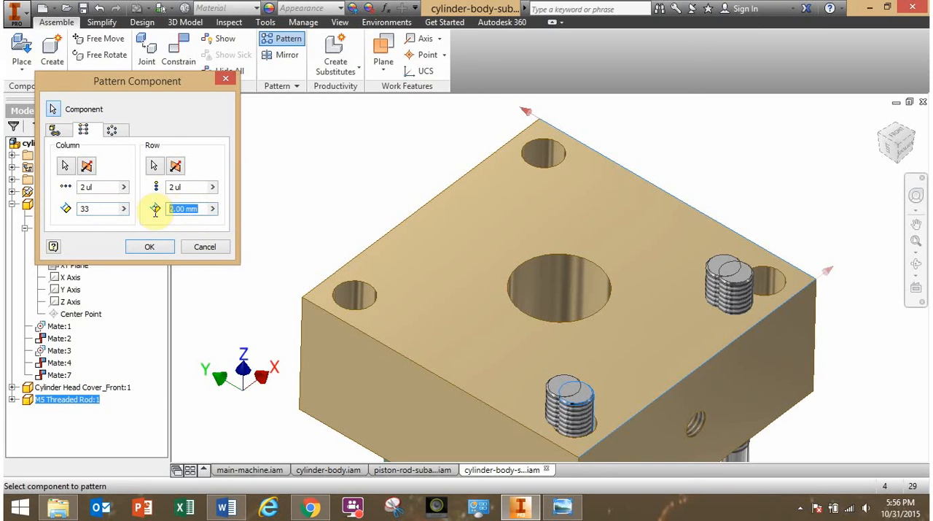
{"action": "type", "text": "33"}
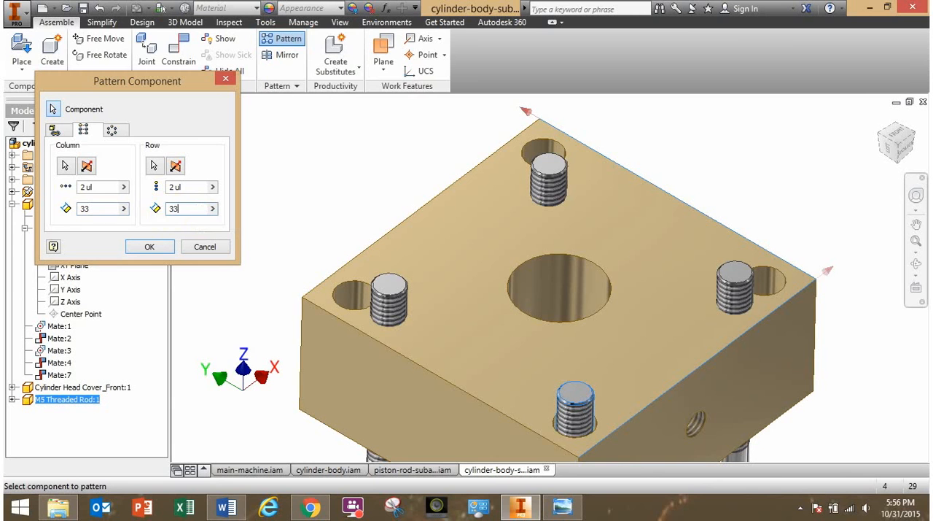
{"action": "left_click", "coordinate": [441, 349]}
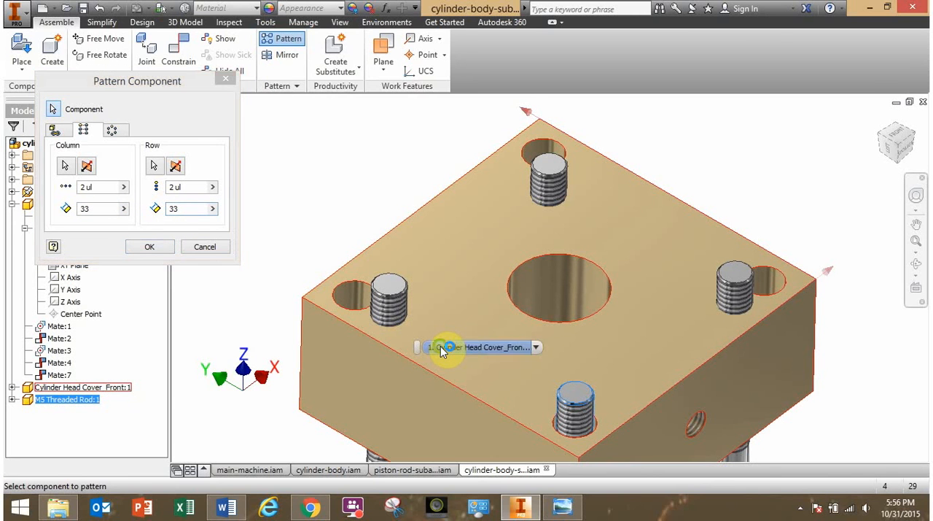
{"action": "mouse_move", "coordinate": [360, 212]}
{"action": "left_mouse_down"}
{"action": "mouse_move", "coordinate": [416, 218]}
{"action": "mouse_move", "coordinate": [387, 204]}
{"action": "mouse_move", "coordinate": [320, 206]}
{"action": "mouse_move", "coordinate": [367, 207]}
{"action": "left_mouse_up"}
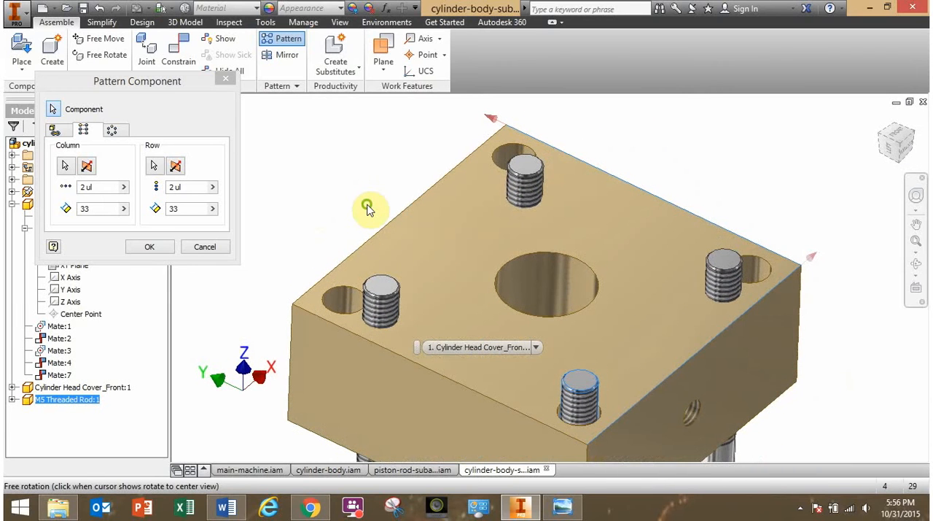
Set the row and column spacing of the rod pattern to 39 mm each, and create the pattern.
{"action": "left_click", "coordinate": [182, 209]}
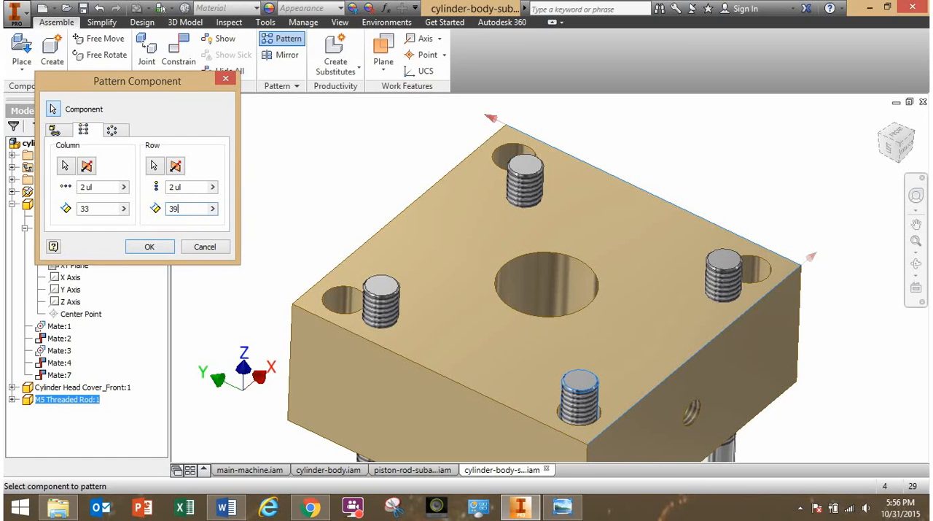
{"action": "left_click_drag", "start_coordinate": [96, 209], "coordinate": [48, 214]}
{"action": "type", "text": "3"}
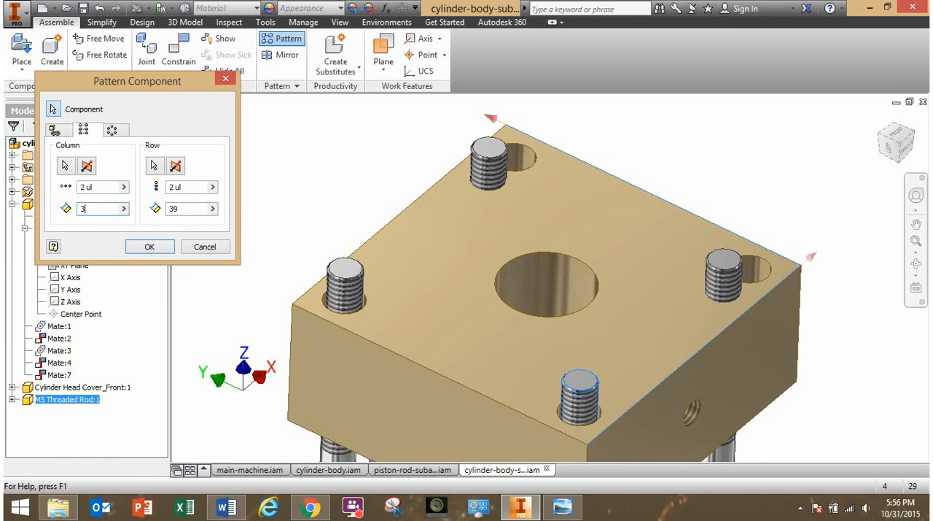
{"action": "type", "text": "9"}
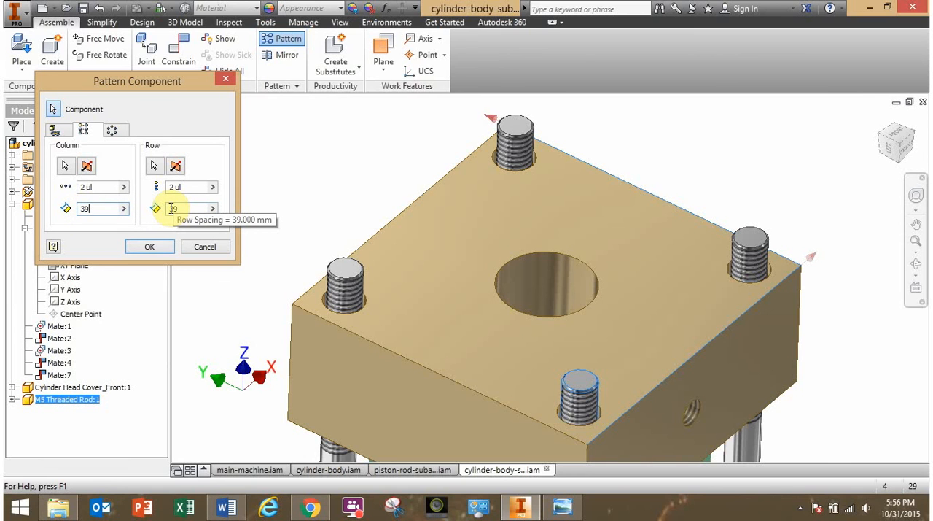
{"action": "left_click", "coordinate": [162, 246]}
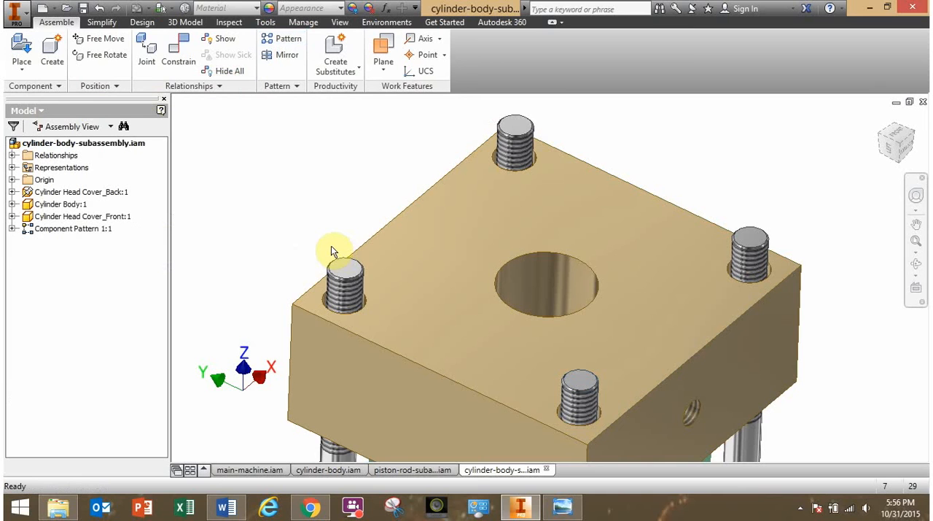
{"action": "middle_click_drag", "start_coordinate": [332, 246], "coordinate": [303, 241], "text": "shift"}
{"action": "scroll", "coordinate": [337, 279], "scroll_direction": "up", "scroll_amount": 4}
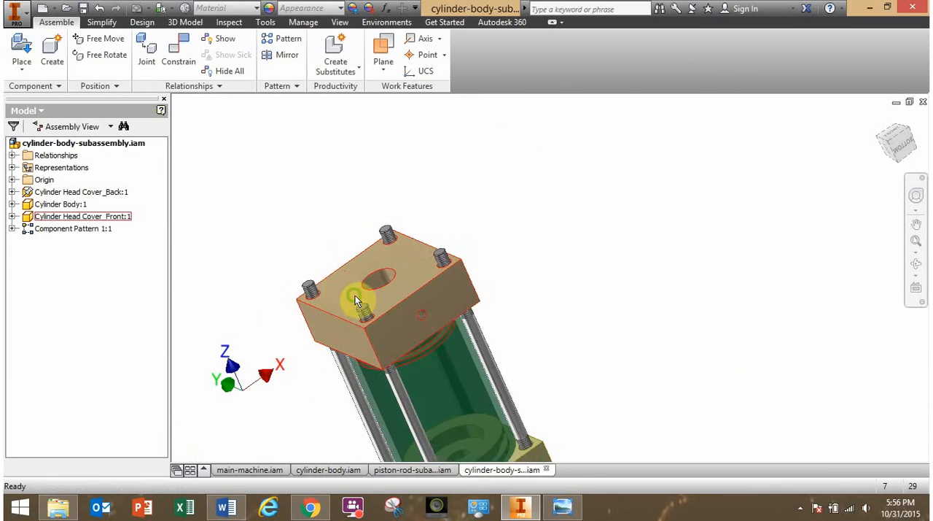
{"action": "middle_click_drag", "start_coordinate": [355, 296], "coordinate": [461, 201]}
{"action": "left_click", "coordinate": [334, 268]}
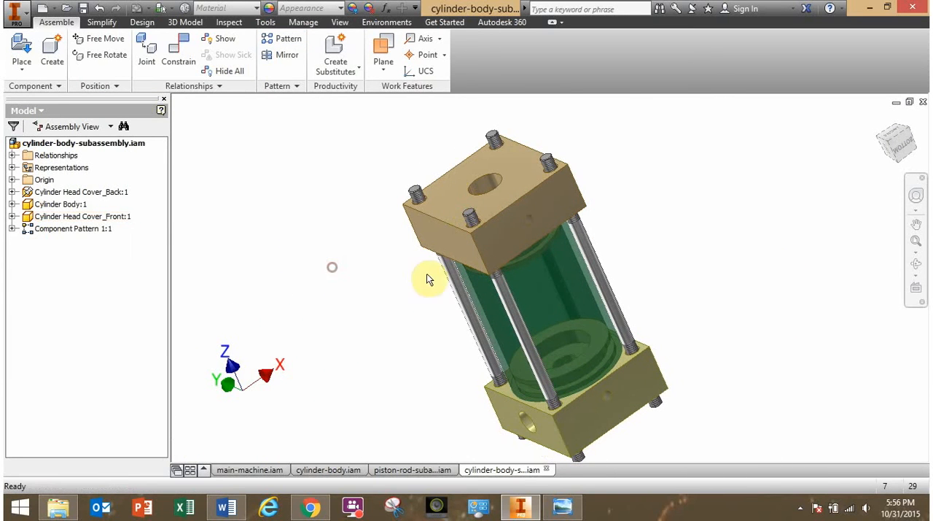
Inspect the four patterned threaded rods and their fit in the corner holes of both head covers.
{"action": "left_click", "coordinate": [602, 268]}
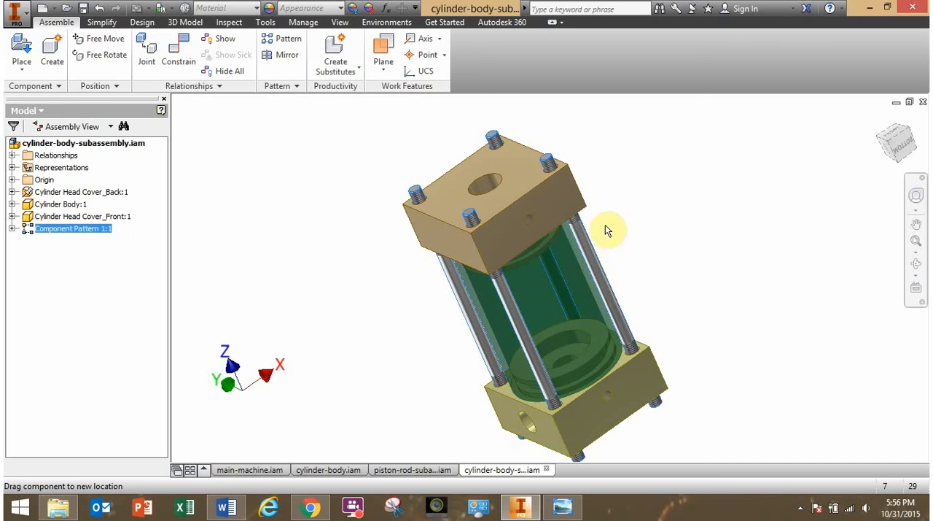
{"action": "left_click", "coordinate": [360, 315]}
{"action": "middle_click_drag", "start_coordinate": [385, 320], "coordinate": [517, 323], "text": "shift"}
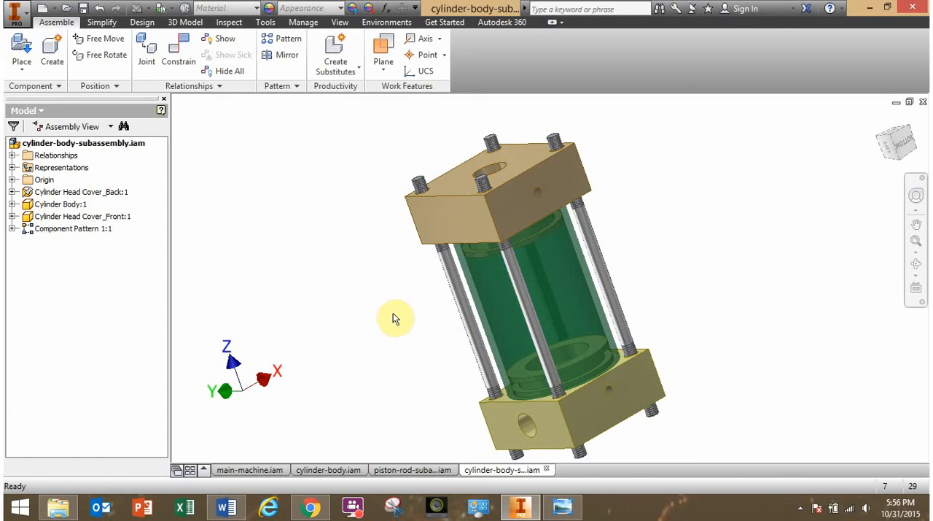
{"action": "middle_click_drag", "start_coordinate": [394, 317], "coordinate": [371, 323], "text": "shift"}
{"action": "scroll", "coordinate": [525, 162], "scroll_direction": "up", "scroll_amount": 3}
{"action": "left_click", "coordinate": [523, 163]}
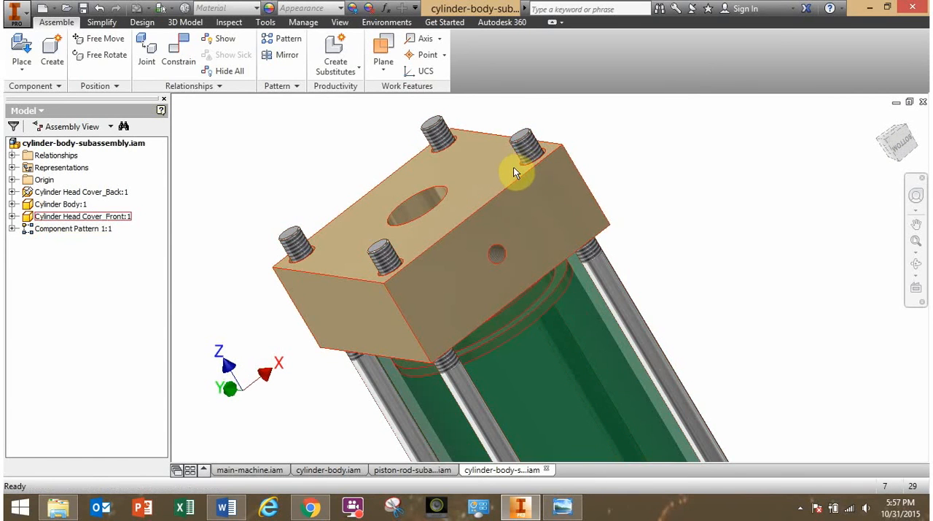
{"action": "scroll", "coordinate": [487, 233], "scroll_direction": "down", "scroll_amount": 2}
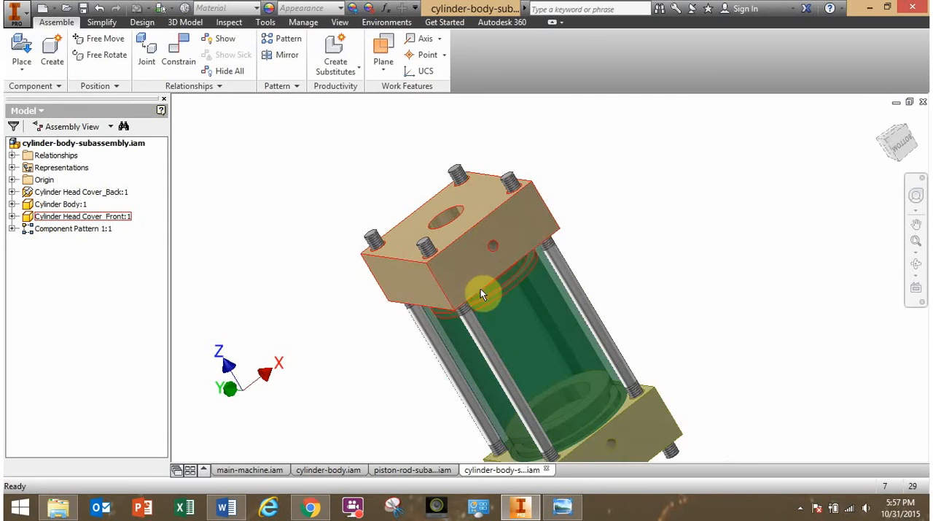
{"action": "middle_click_drag", "start_coordinate": [479, 291], "coordinate": [443, 208]}
{"action": "key", "text": "Escape"}
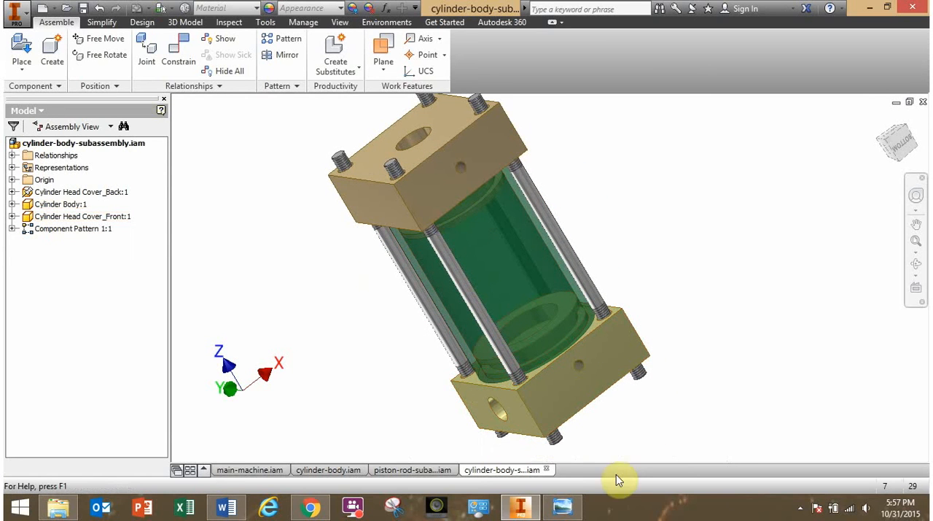
Consult the parts list in the cylinder-subassembly.png reference drawing for the remaining hardware, and return to the Inventor assembly.
{"action": "left_click", "coordinate": [561, 506]}
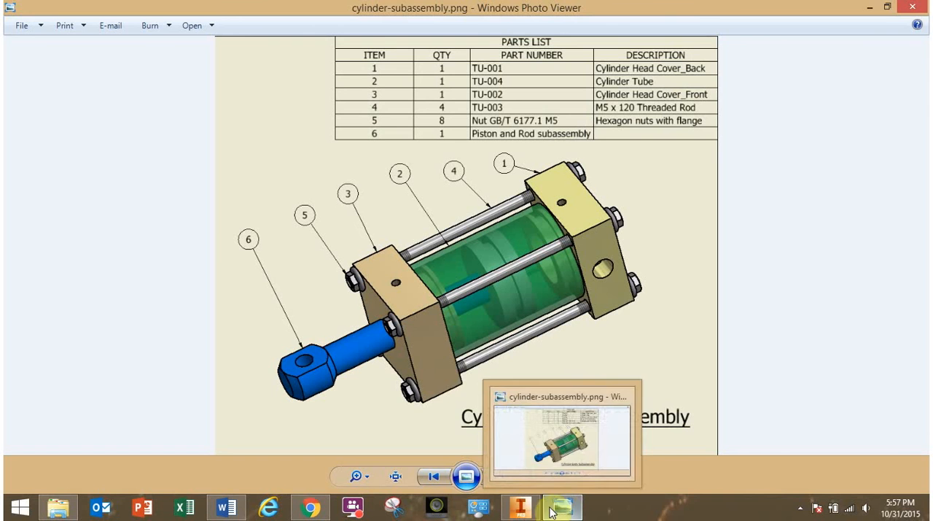
{"action": "mouse_move", "coordinate": [533, 513]}
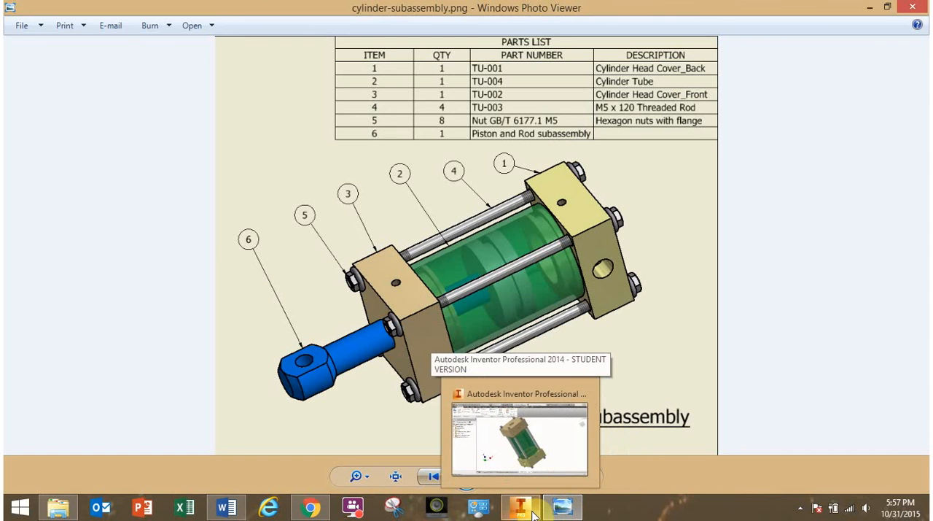
{"action": "left_click", "coordinate": [533, 513]}
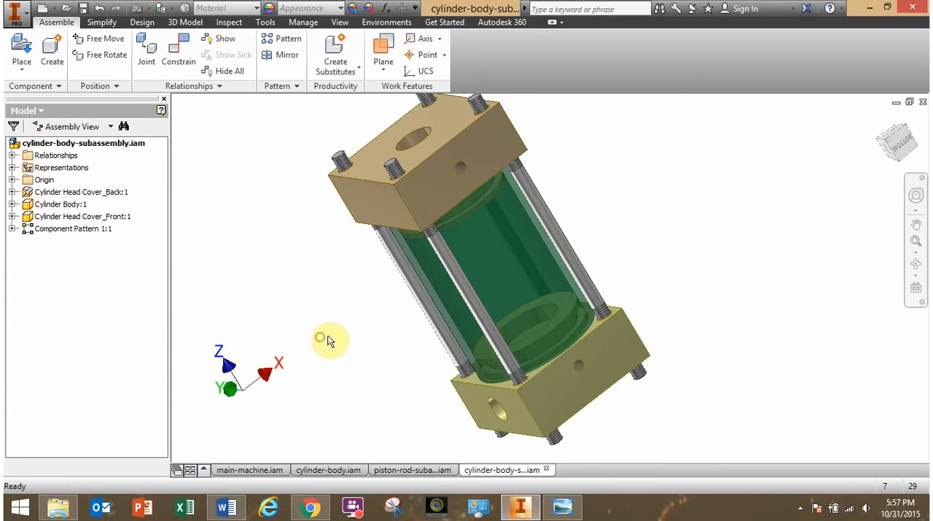
Open the Content Center to place a standard part in the cylinder body sub-assembly.
{"action": "scroll", "coordinate": [323, 339], "scroll_direction": "down", "scroll_amount": 3}
{"action": "middle_click_drag", "start_coordinate": [356, 335], "coordinate": [442, 321]}
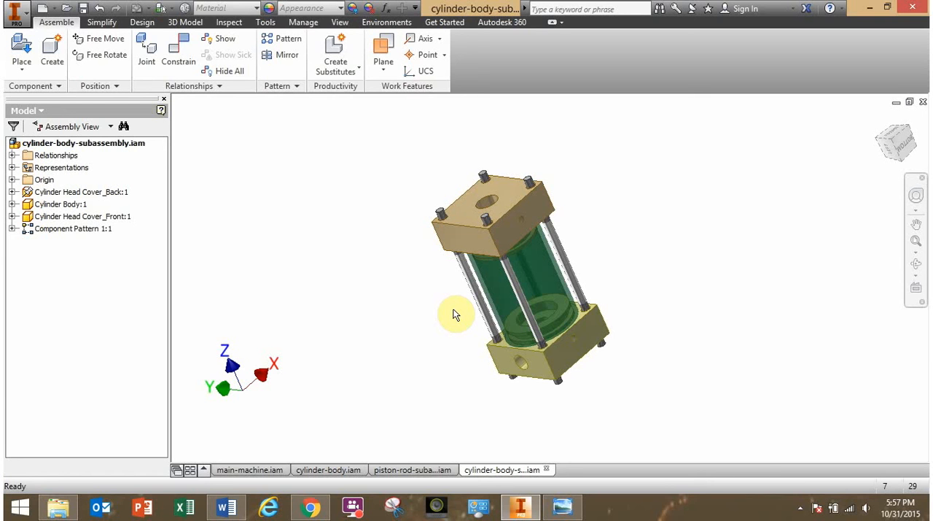
{"action": "left_click", "coordinate": [26, 75]}
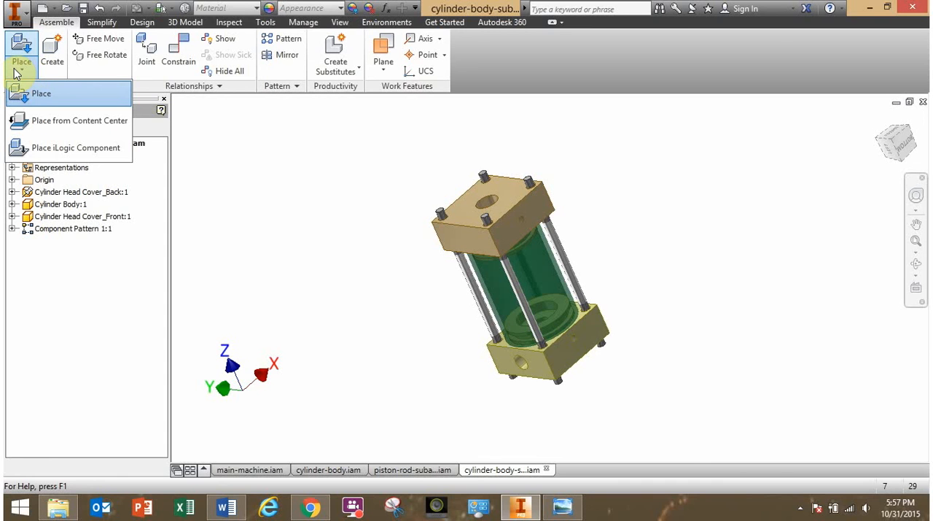
{"action": "left_click", "coordinate": [65, 124]}
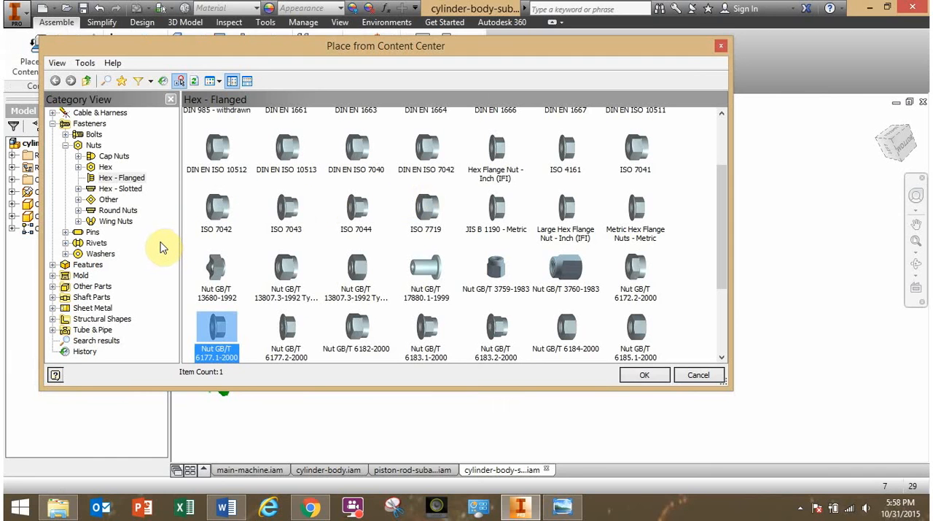
Browse the Content Center's fastener categories, viewing cap nuts, hex head bolts, square head bolts and set screws.
{"action": "left_click", "coordinate": [91, 145]}
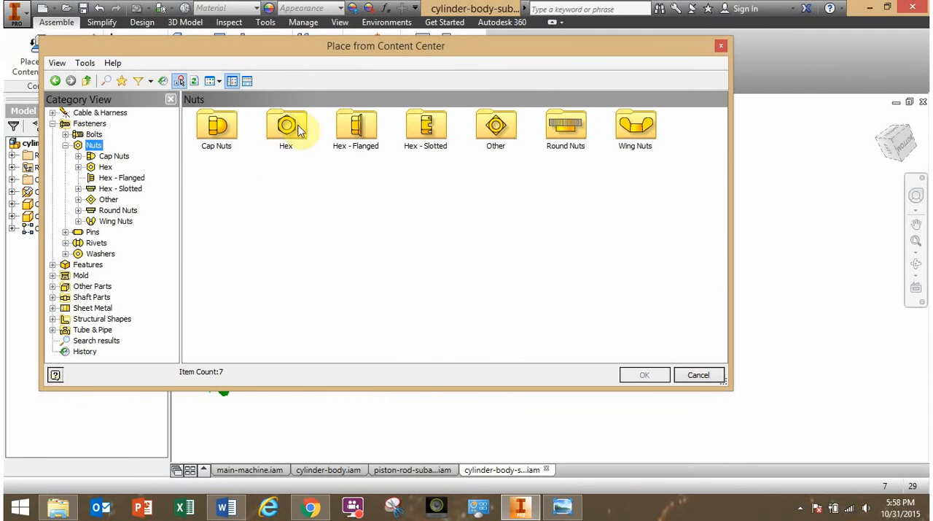
{"action": "left_click", "coordinate": [120, 156]}
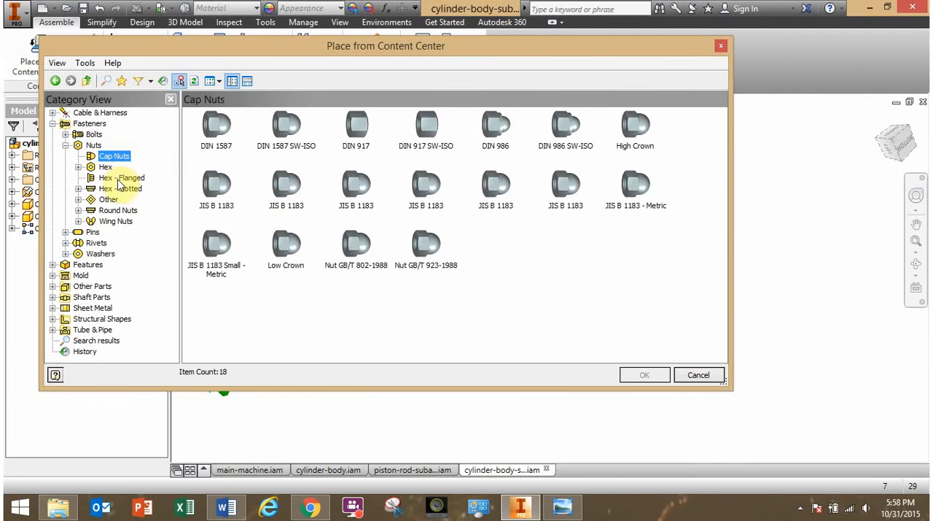
{"action": "left_click", "coordinate": [66, 134]}
{"action": "left_click", "coordinate": [109, 156]}
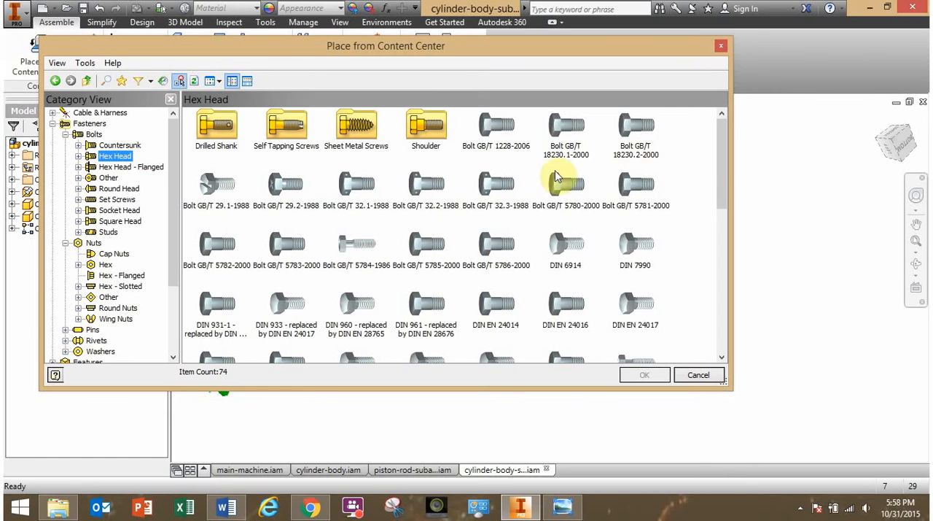
{"action": "left_click", "coordinate": [113, 222]}
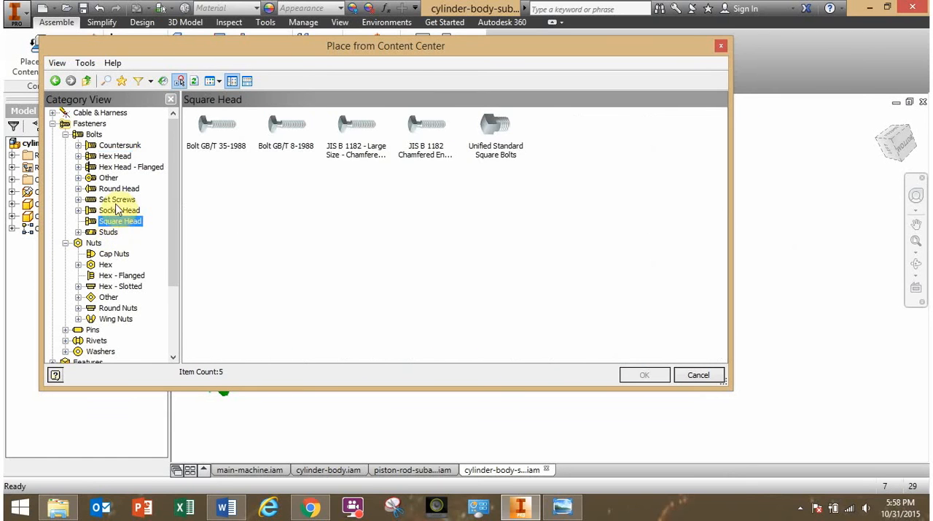
{"action": "left_click", "coordinate": [117, 199]}
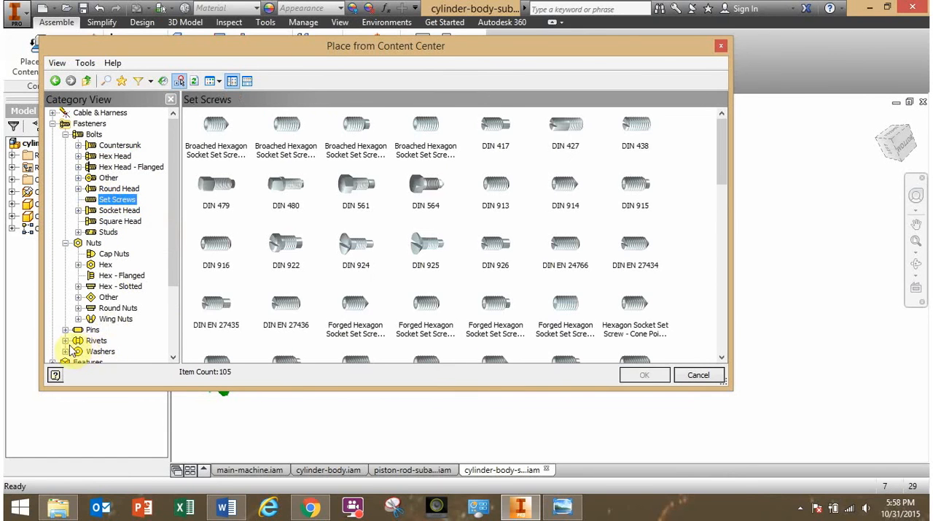
Browse the Other Parts category, viewing drill bushings, O-rings and sealing rings.
{"action": "left_click_drag", "start_coordinate": [167, 287], "coordinate": [174, 335]}
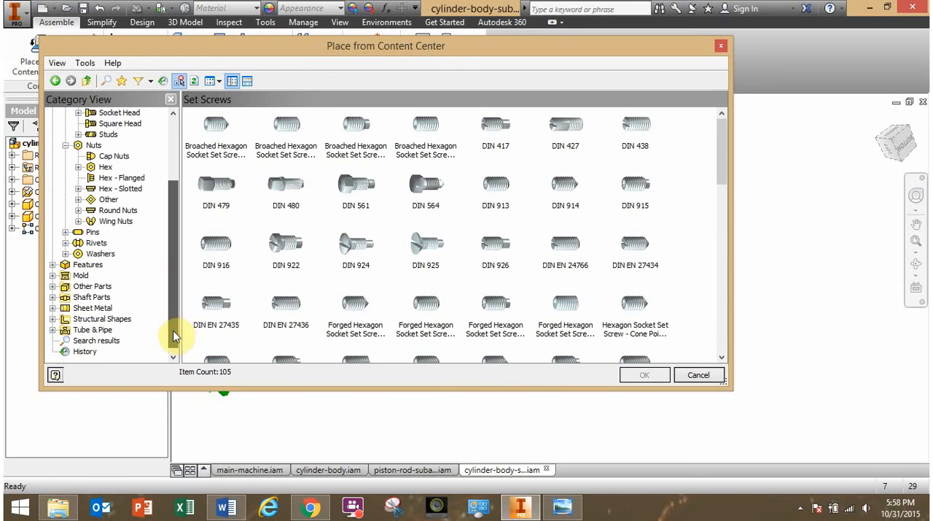
{"action": "left_click", "coordinate": [53, 287]}
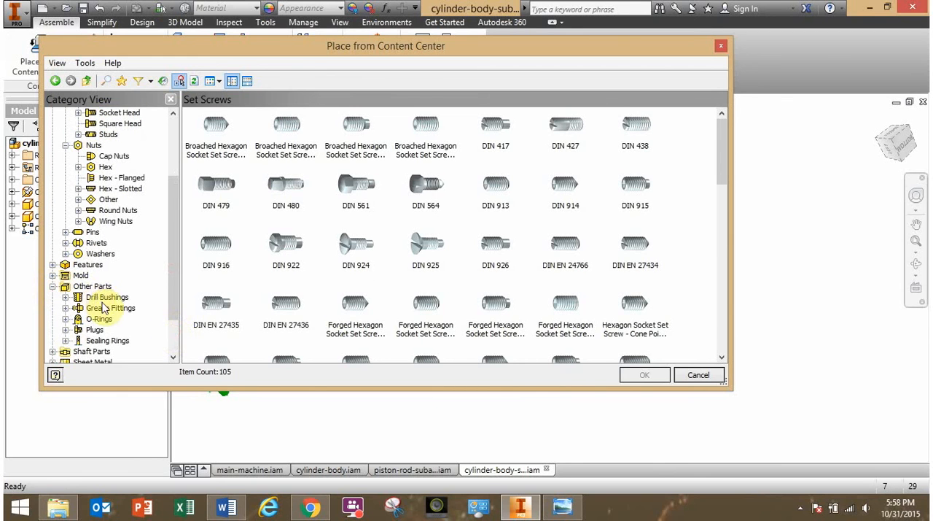
{"action": "left_click", "coordinate": [107, 298]}
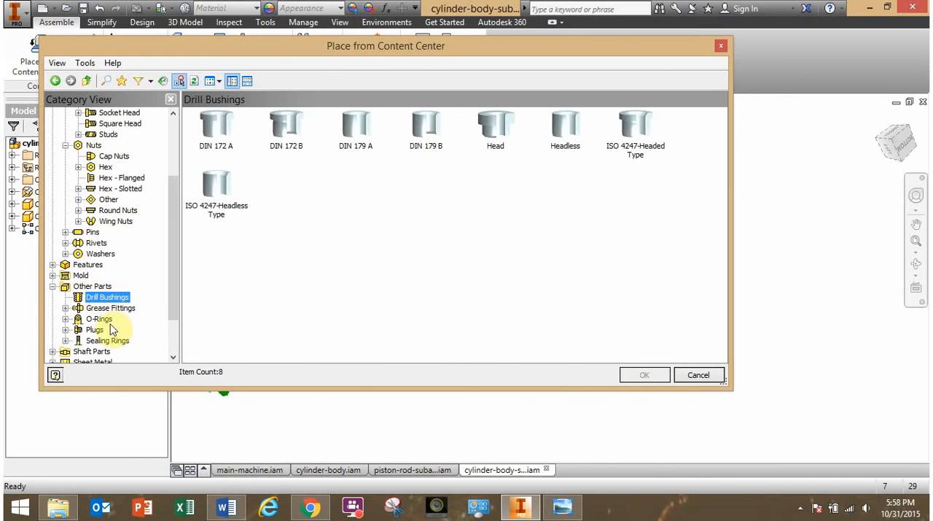
{"action": "left_click", "coordinate": [98, 320]}
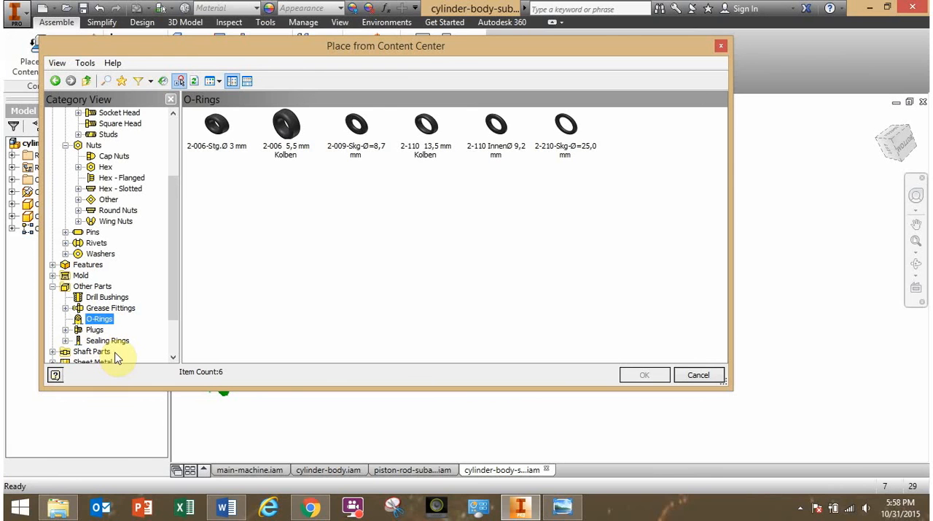
{"action": "left_click", "coordinate": [107, 340]}
Browse the Sheet Metal category, viewing its nuts and standoffs.
{"action": "left_click_drag", "start_coordinate": [173, 318], "coordinate": [177, 329]}
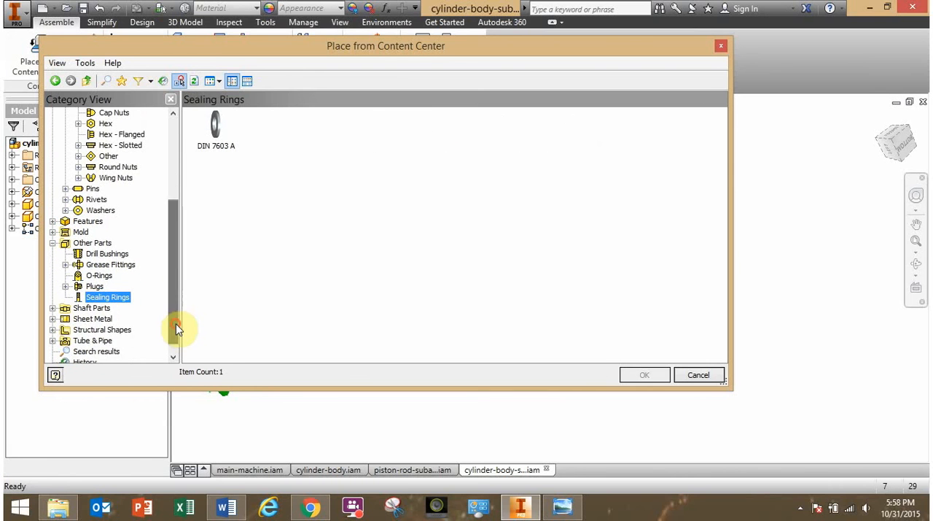
{"action": "left_click", "coordinate": [52, 319]}
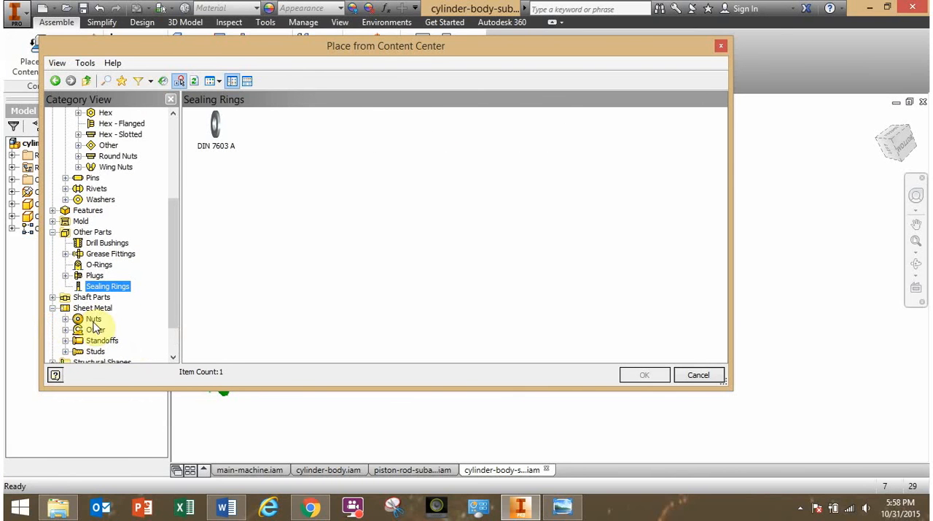
{"action": "left_click", "coordinate": [92, 321]}
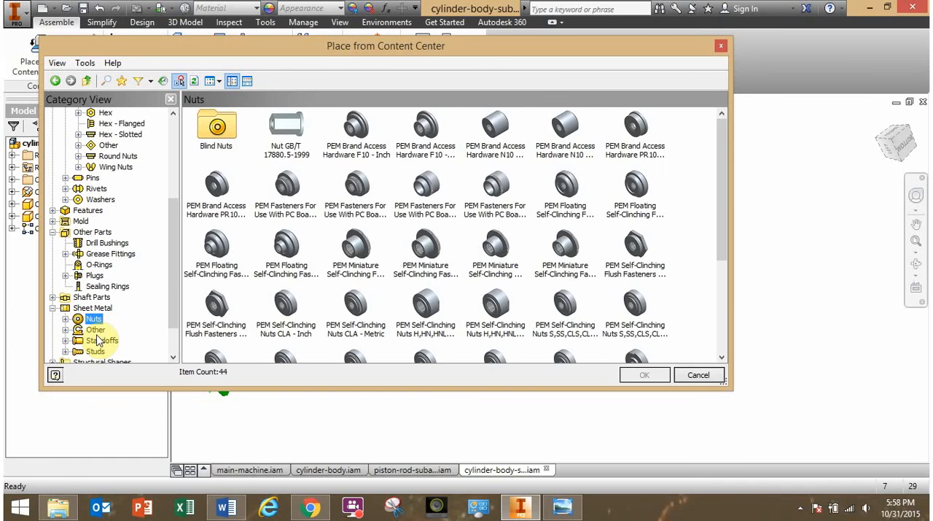
{"action": "left_click", "coordinate": [101, 341]}
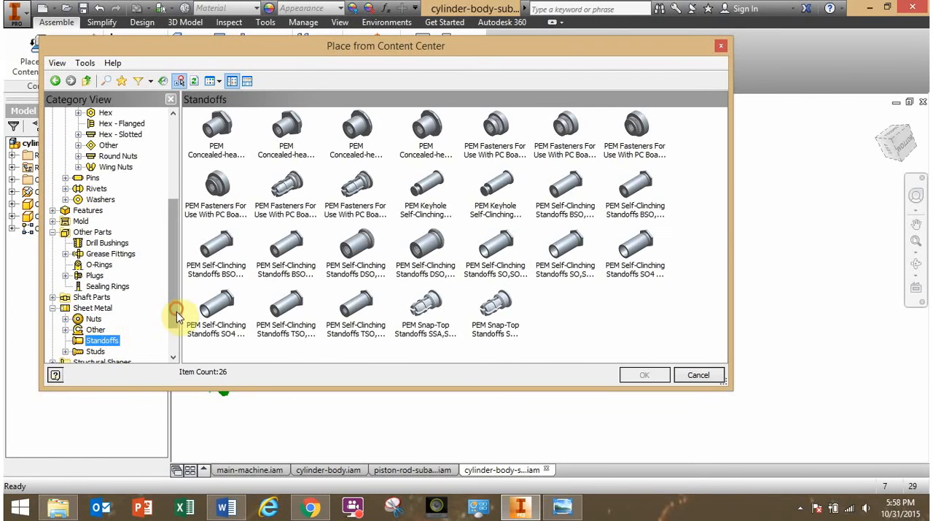
Browse the Tube & Pipe fittings, viewing couplings, plugs and reducers.
{"action": "left_click_drag", "start_coordinate": [174, 312], "coordinate": [178, 350]}
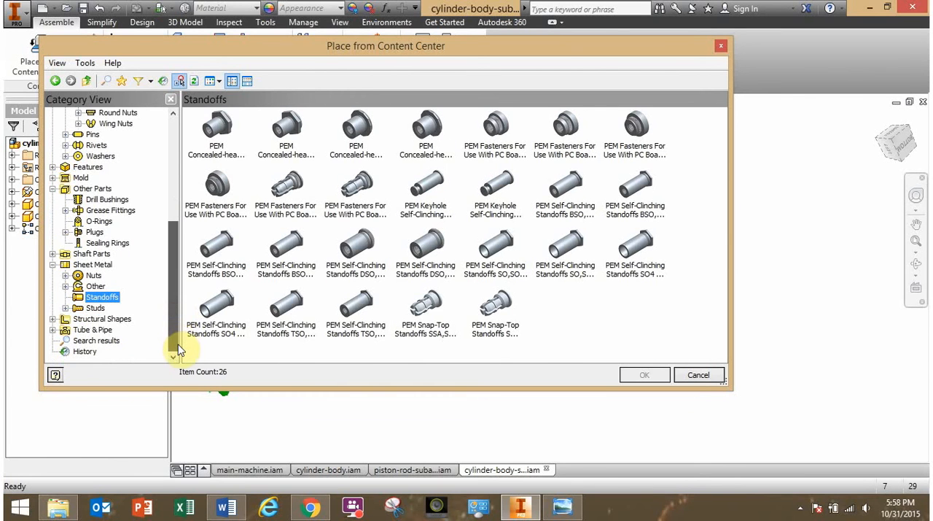
{"action": "left_click", "coordinate": [53, 329]}
{"action": "left_click", "coordinate": [96, 351]}
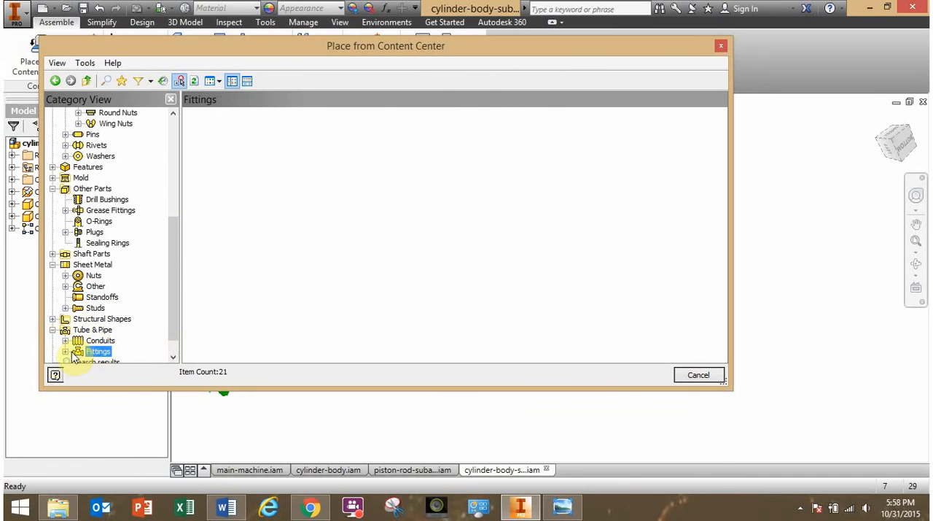
{"action": "left_click", "coordinate": [65, 351]}
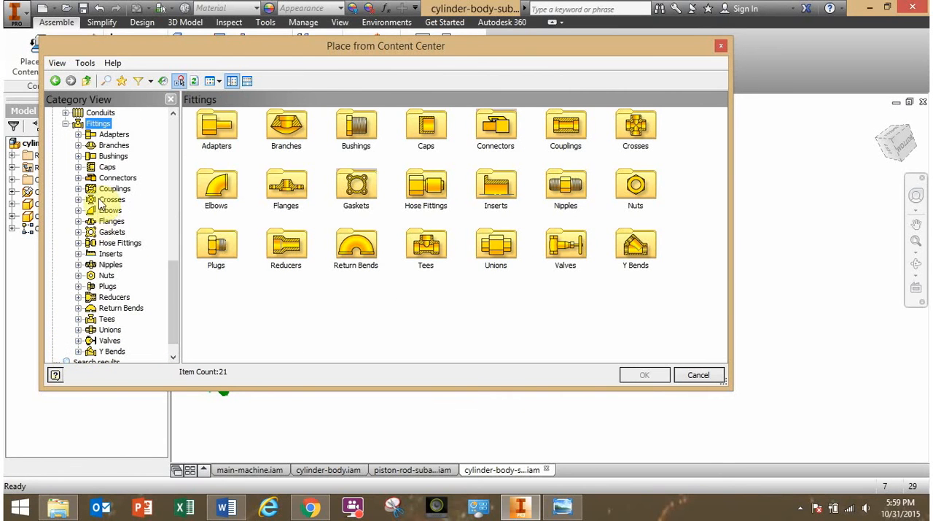
{"action": "left_click", "coordinate": [111, 189]}
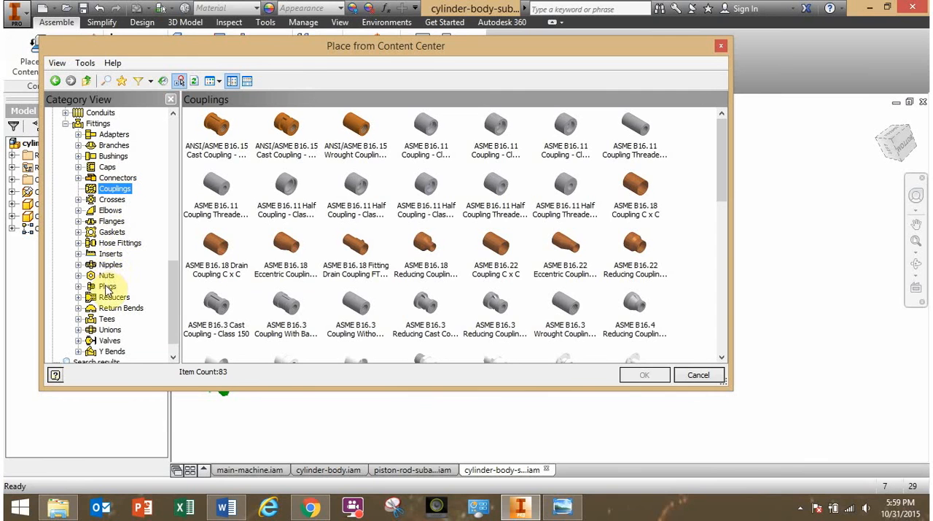
{"action": "left_click", "coordinate": [107, 287]}
{"action": "left_click", "coordinate": [110, 296]}
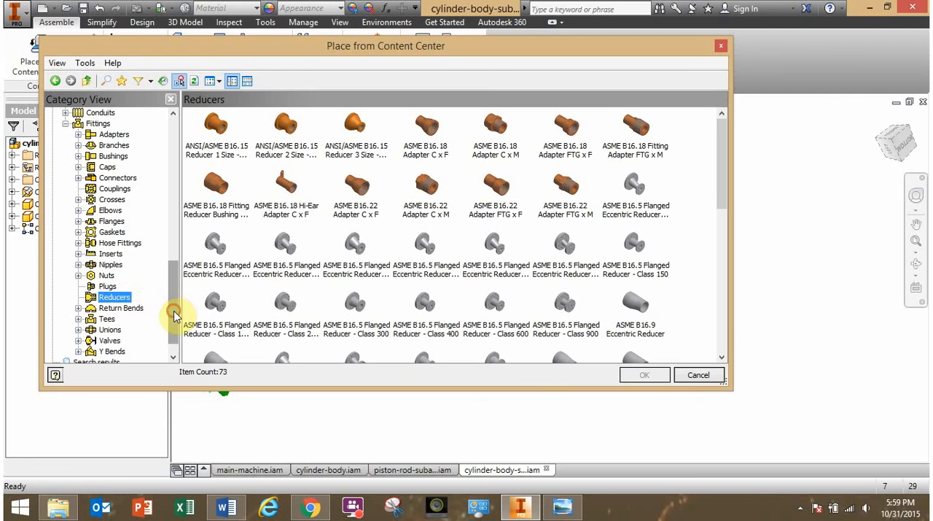
Show the Hex - Flanged nuts under Fasteners, and check the required nut's part number in the cylinder-subassembly.png parts list.
{"action": "left_click_drag", "start_coordinate": [174, 315], "coordinate": [122, 170]}
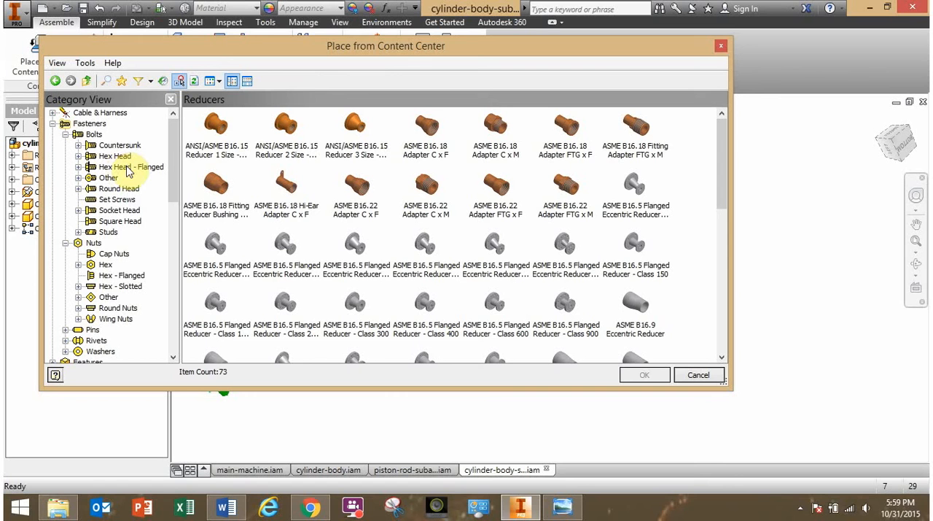
{"action": "left_click", "coordinate": [107, 255]}
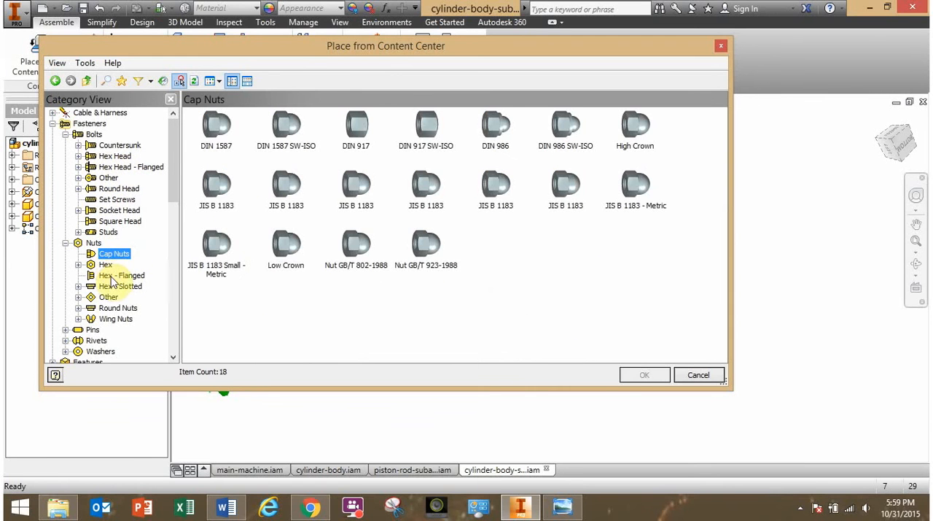
{"action": "left_click", "coordinate": [108, 276]}
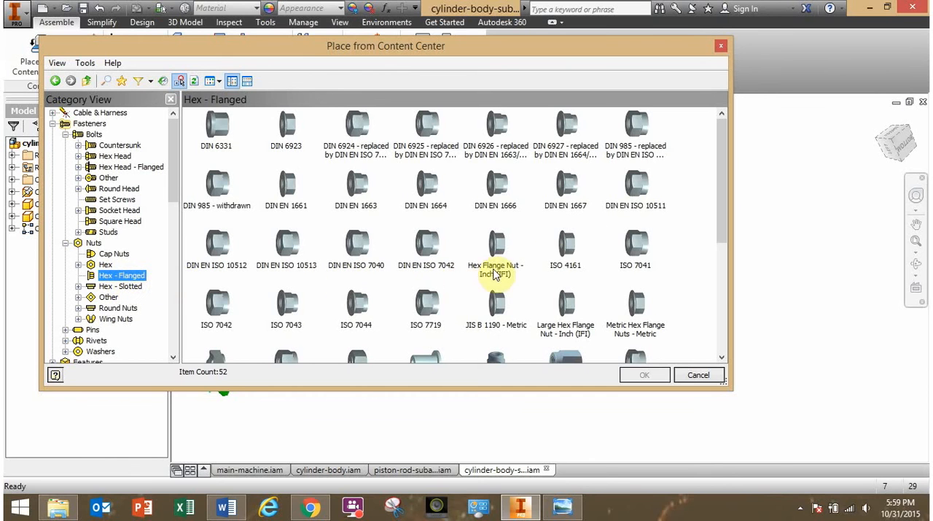
{"action": "left_click_drag", "start_coordinate": [722, 216], "coordinate": [737, 323]}
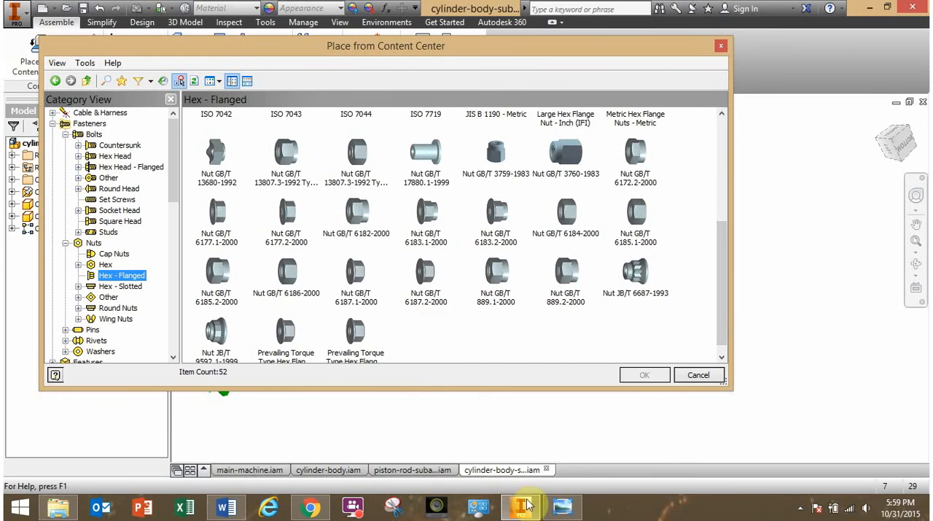
{"action": "left_click", "coordinate": [562, 506]}
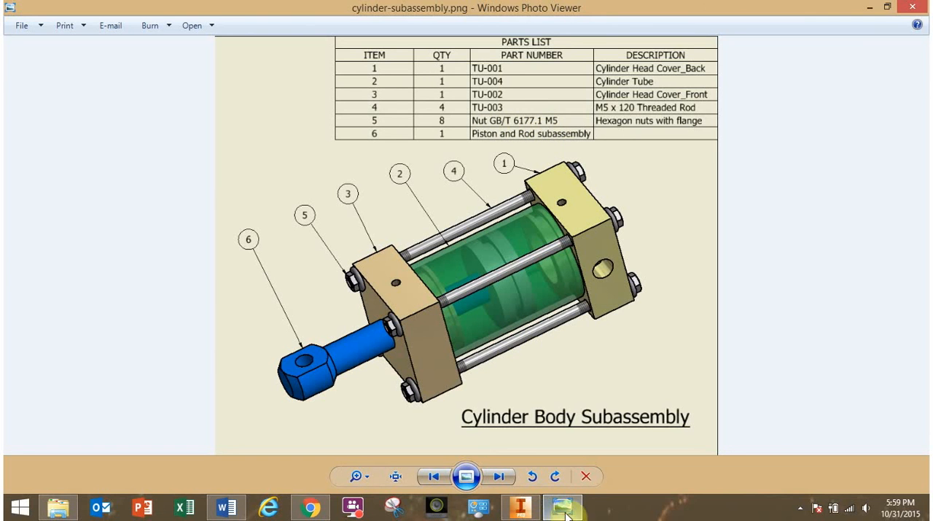
{"action": "left_click", "coordinate": [538, 514]}
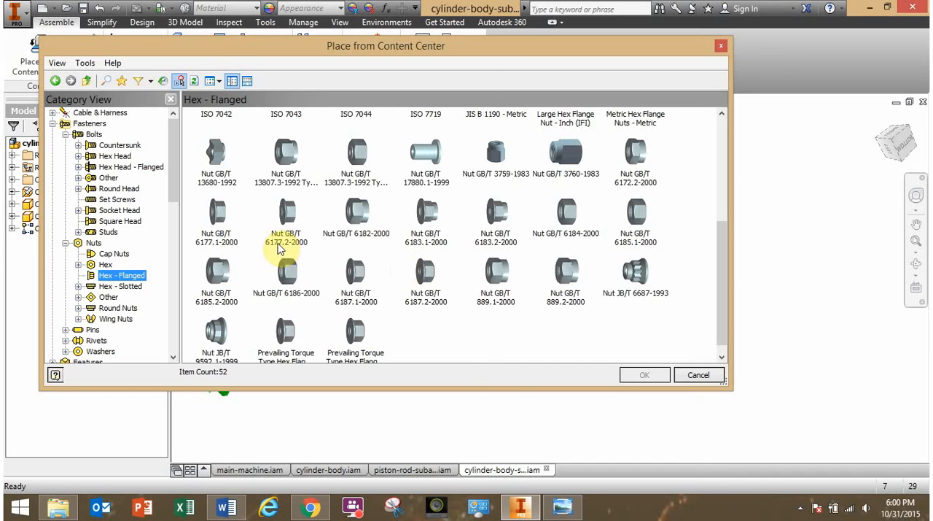
Start placing Nut GB/T 6177.1-2000 from the Hex - Flanged nuts and choose thread size M5.
{"action": "left_click", "coordinate": [223, 239]}
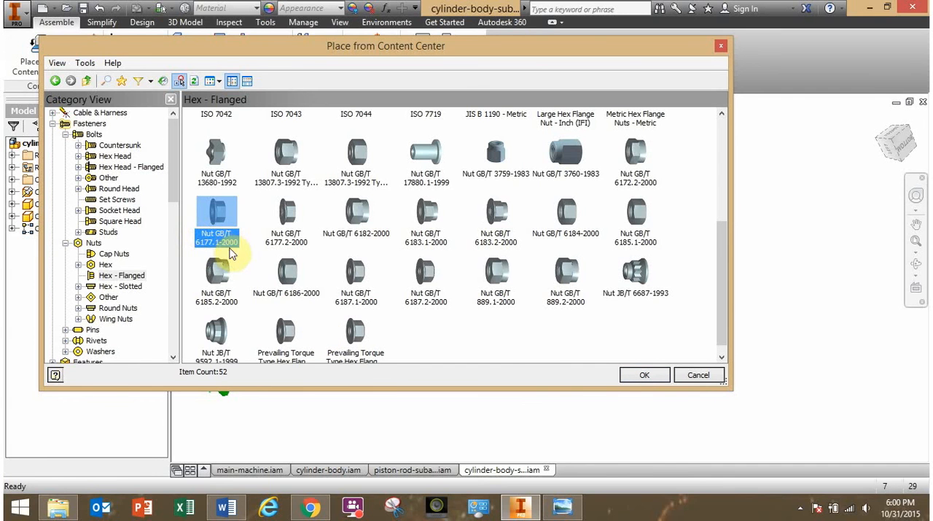
{"action": "left_click", "coordinate": [643, 375]}
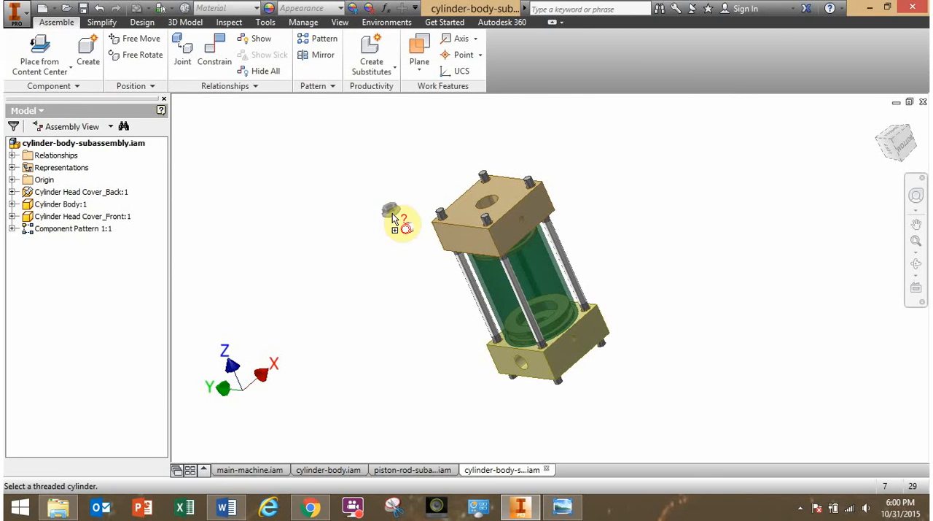
{"action": "left_click", "coordinate": [366, 207]}
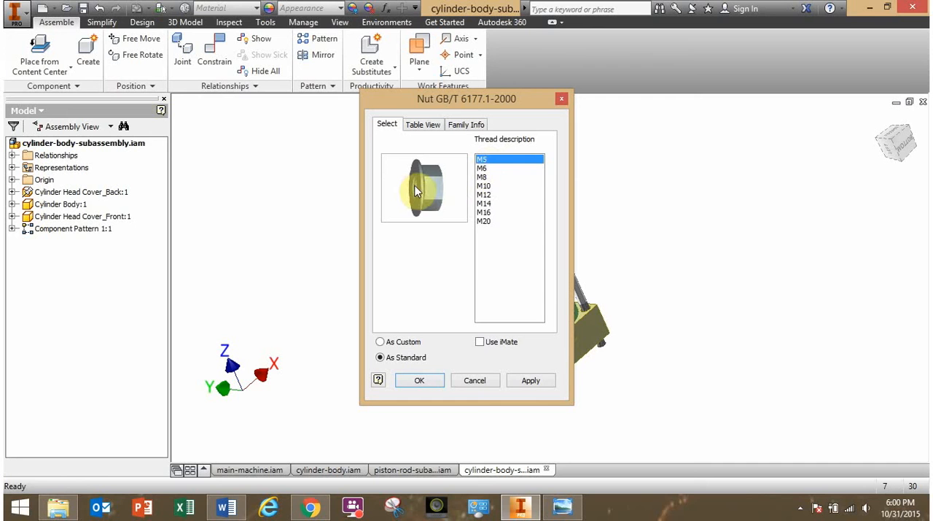
{"action": "left_click", "coordinate": [483, 169]}
{"action": "key", "text": "Down"}
{"action": "key", "text": "Down"}
{"action": "key", "text": "Down"}
{"action": "key", "text": "Down"}
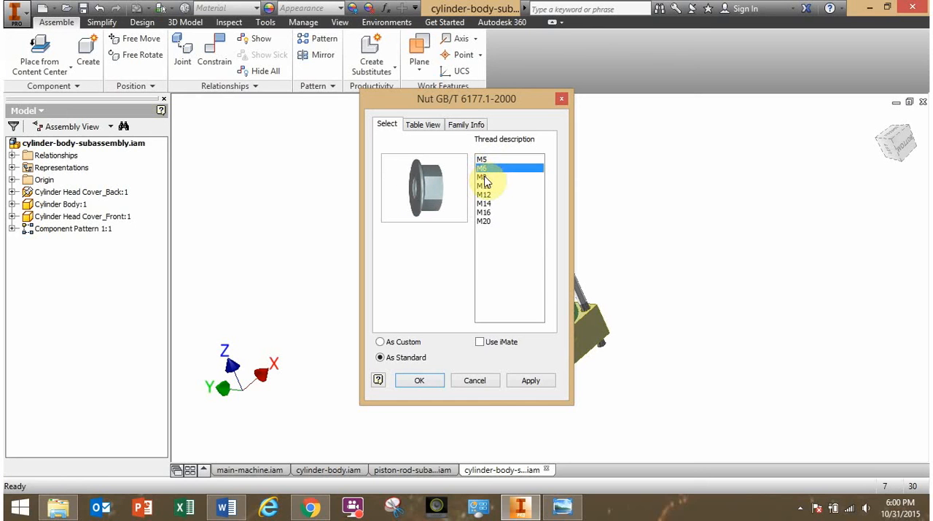
{"action": "left_click", "coordinate": [481, 159]}
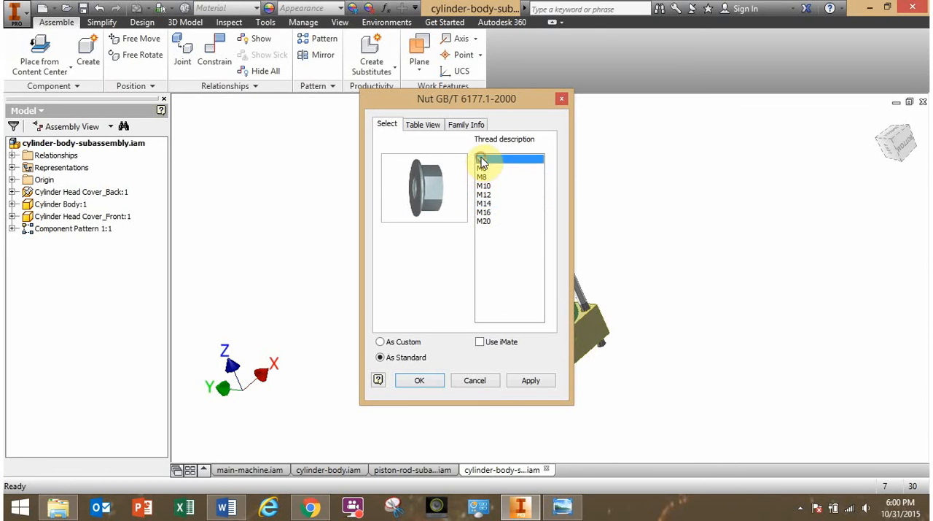
Check the nut's required size in the cylinder-subassembly.png parts list and view the nut family's dimension table.
{"action": "left_click", "coordinate": [552, 508]}
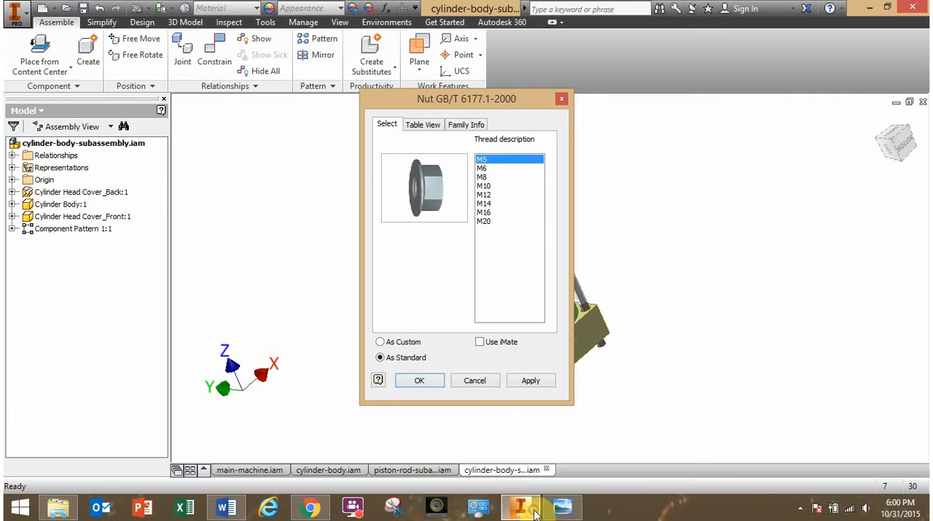
{"action": "left_click", "coordinate": [520, 507]}
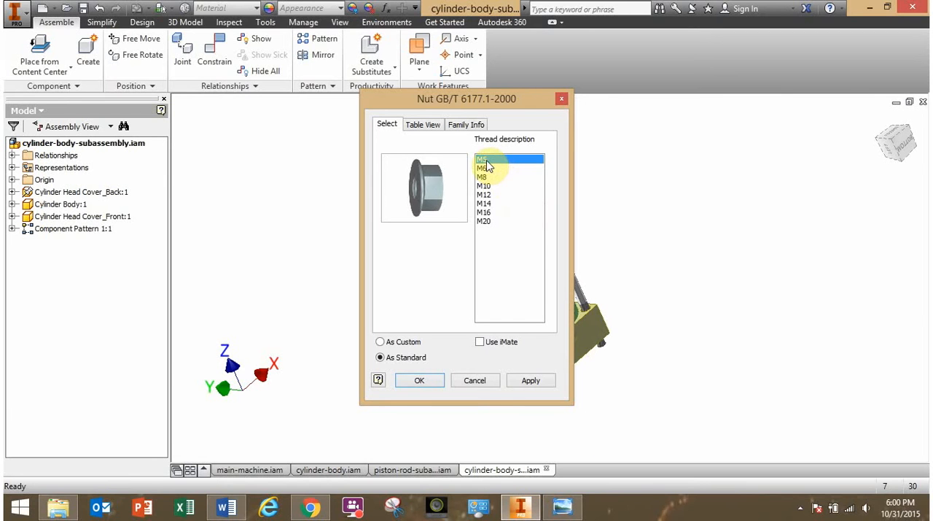
{"action": "left_click", "coordinate": [430, 125]}
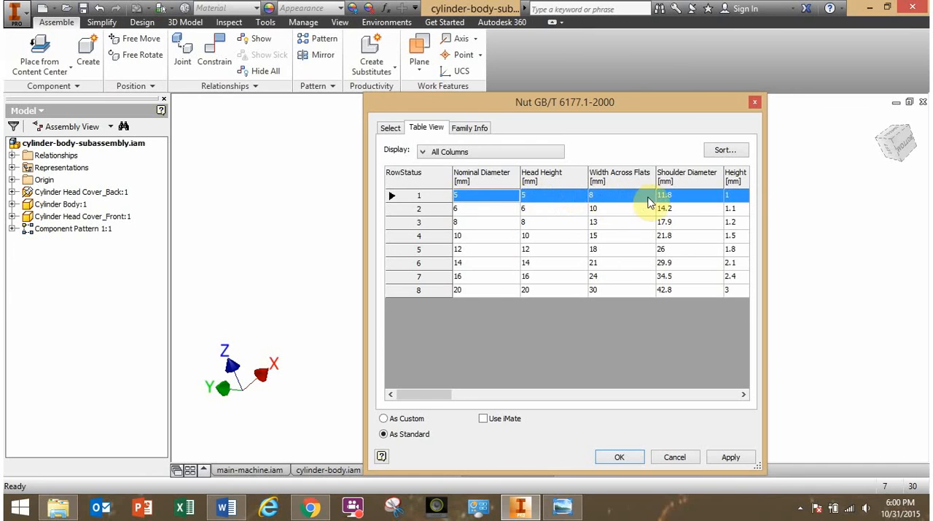
{"action": "left_click", "coordinate": [391, 128]}
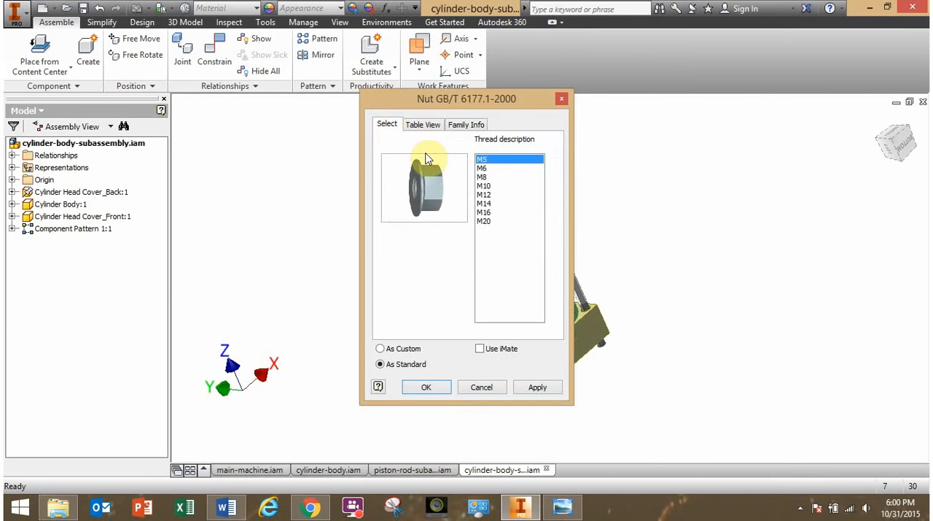
Place one M5 flange nut as a standard part in the empty space beside the cylinder assembly.
{"action": "left_click", "coordinate": [430, 387]}
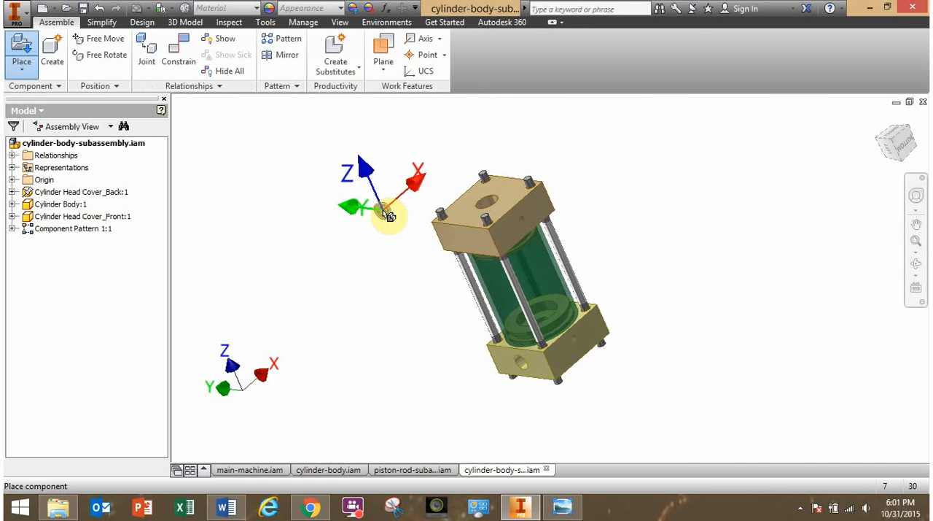
{"action": "left_click", "coordinate": [359, 221]}
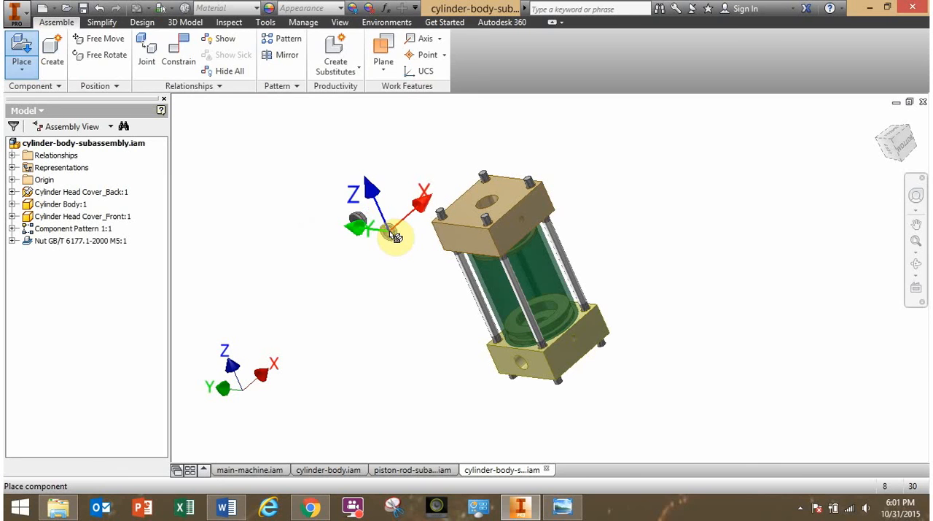
{"action": "key", "text": "Escape"}
{"action": "scroll", "coordinate": [359, 220], "scroll_direction": "up", "scroll_amount": 5}
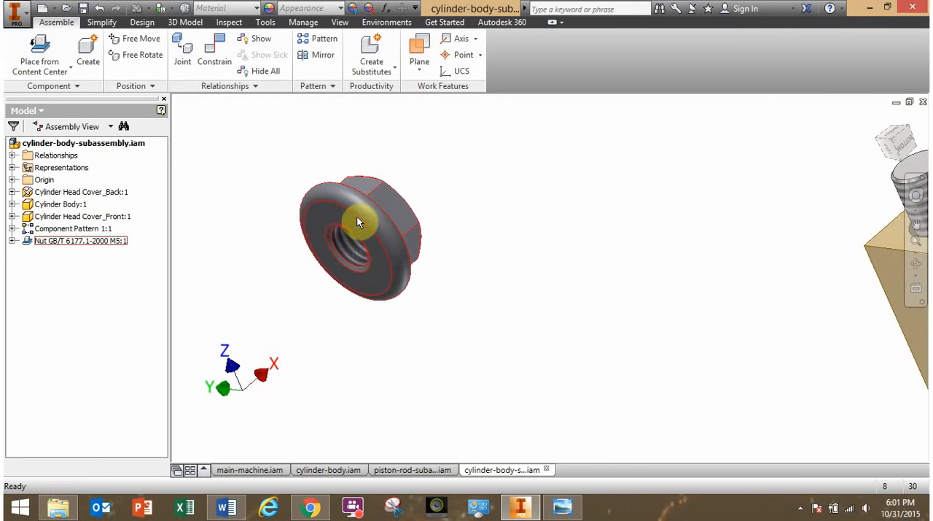
{"action": "scroll", "coordinate": [401, 250], "scroll_direction": "down", "scroll_amount": 3}
{"action": "scroll", "coordinate": [406, 255], "scroll_direction": "down", "scroll_amount": 2}
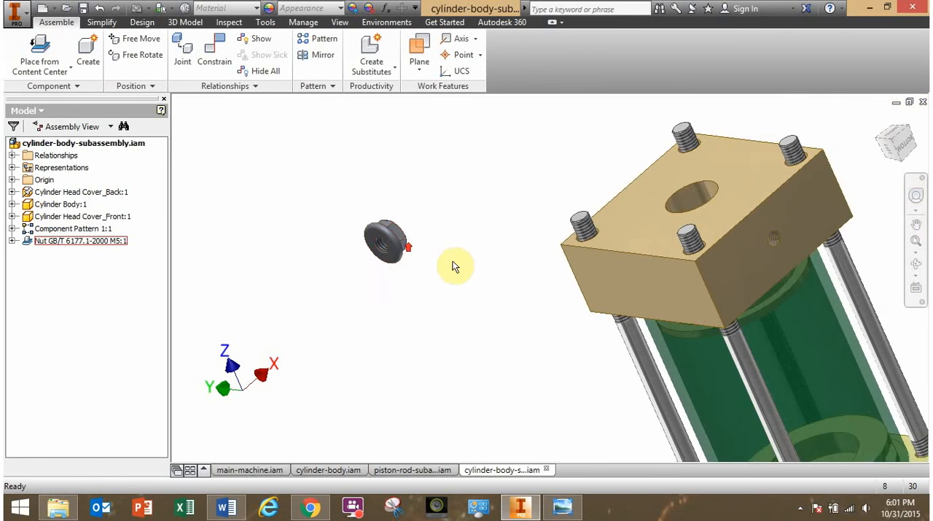
{"action": "middle_click_drag", "start_coordinate": [455, 265], "coordinate": [333, 268]}
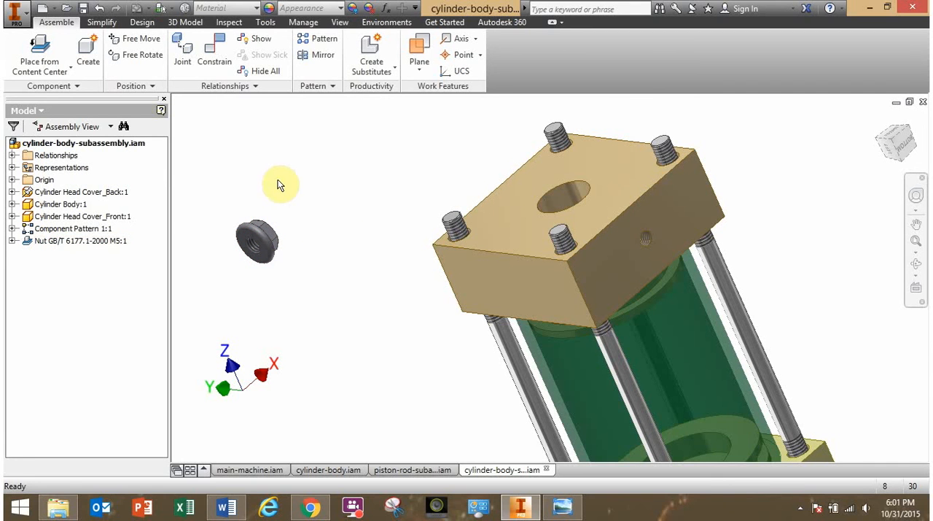
Open the placed M5 flange nut as its own part file from the assembly.
{"action": "left_click", "coordinate": [294, 199]}
{"action": "left_click", "coordinate": [331, 178]}
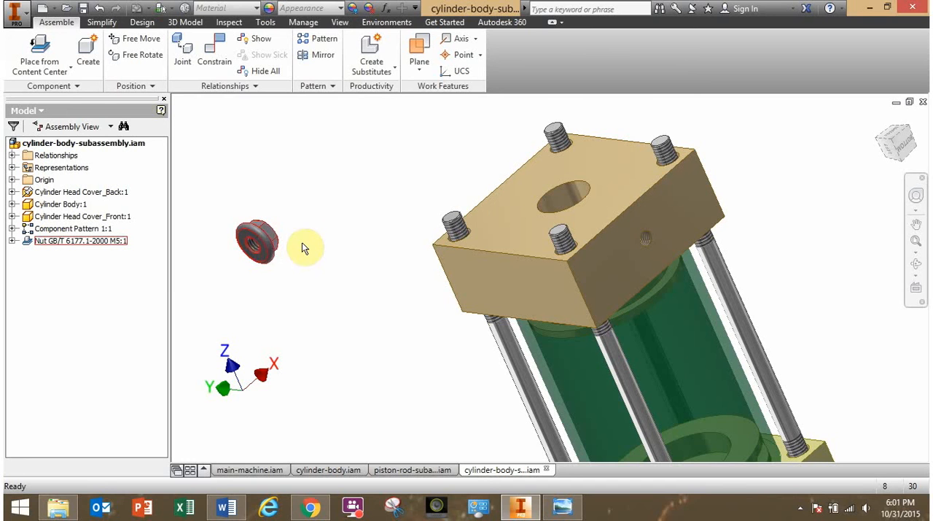
{"action": "left_click", "coordinate": [267, 247]}
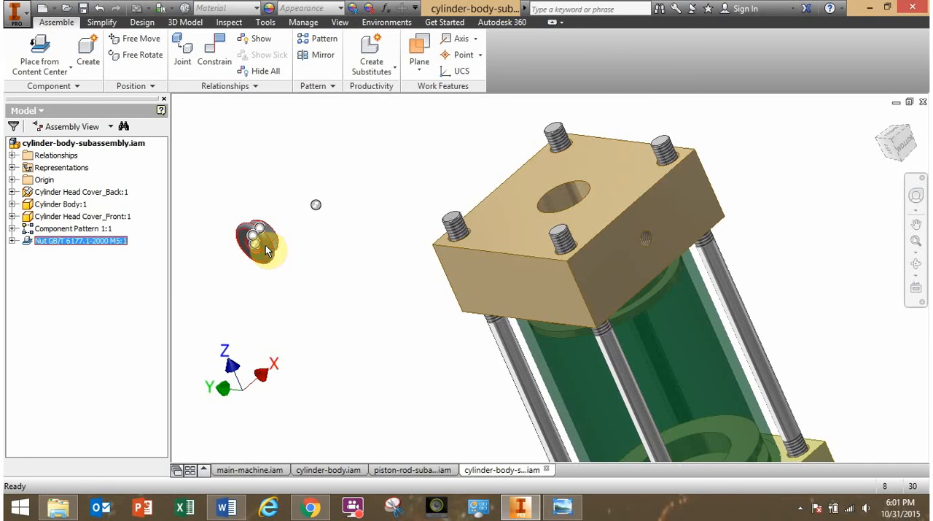
{"action": "left_click", "coordinate": [283, 251]}
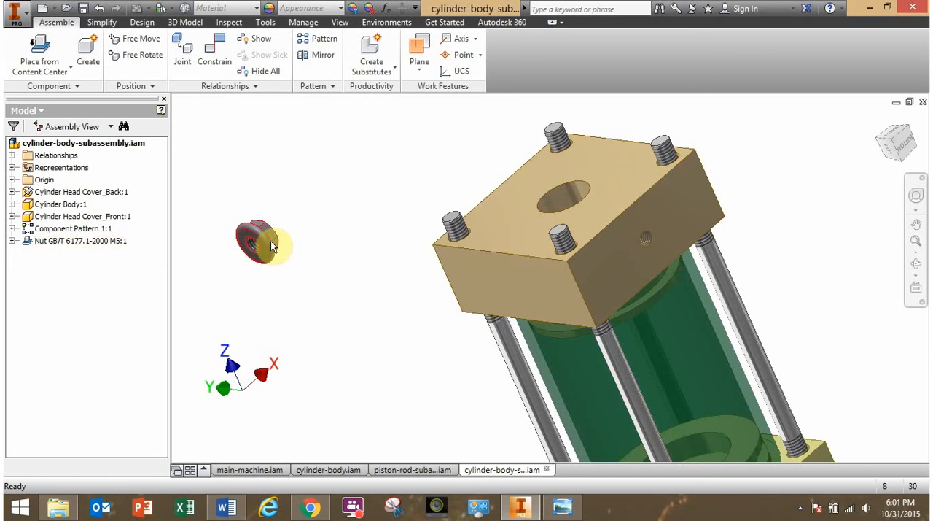
{"action": "right_click", "coordinate": [271, 245]}
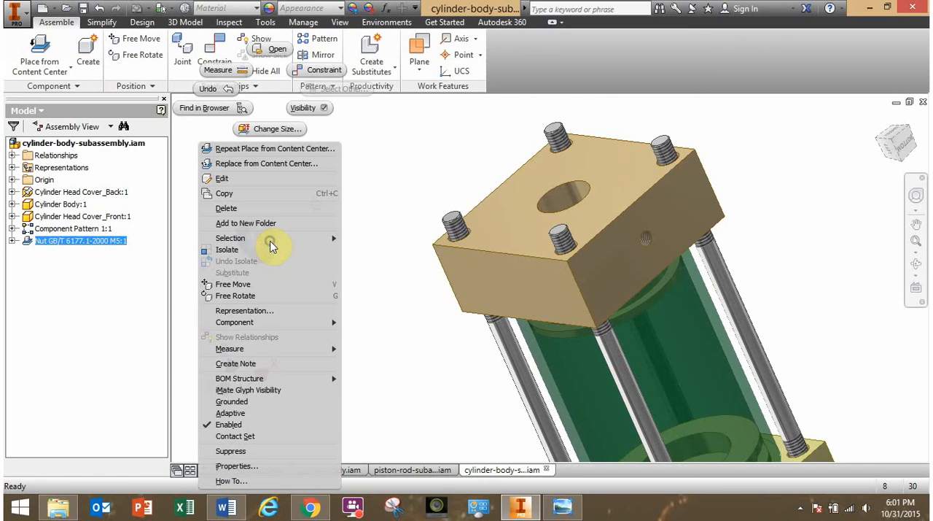
{"action": "left_click", "coordinate": [275, 49]}
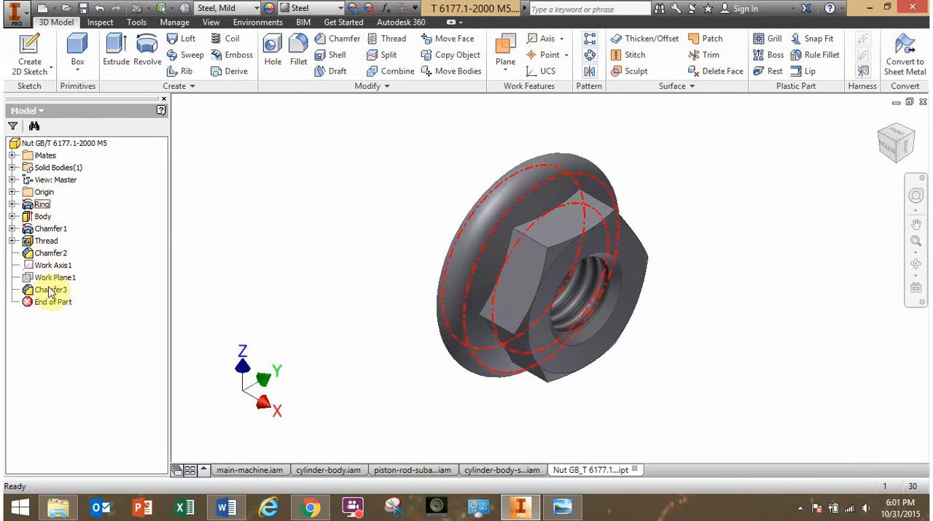
Inspect the nut's modelled features and examine its hexagonal body, flange and thread from different sides.
{"action": "left_click_drag", "start_coordinate": [52, 306], "coordinate": [50, 219]}
{"action": "left_click", "coordinate": [298, 125]}
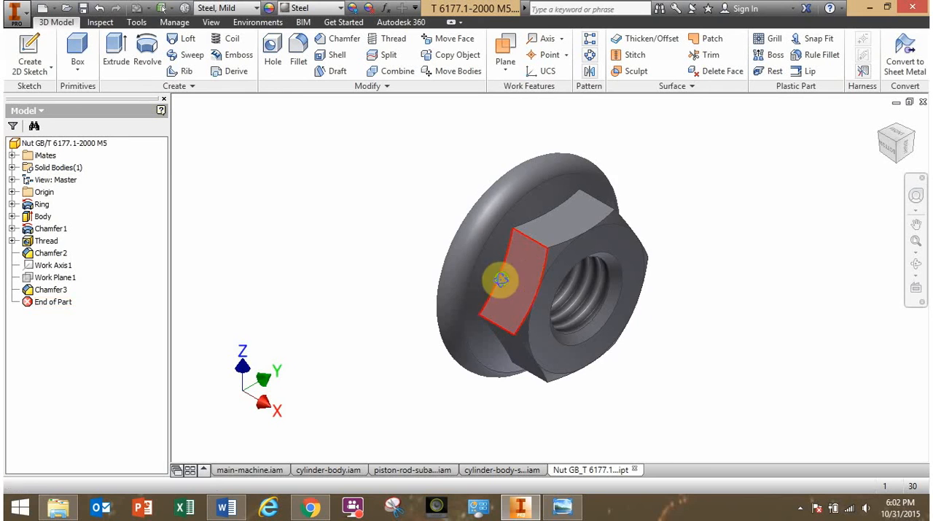
{"action": "middle_click_drag", "start_coordinate": [500, 279], "coordinate": [348, 243], "text": "shift"}
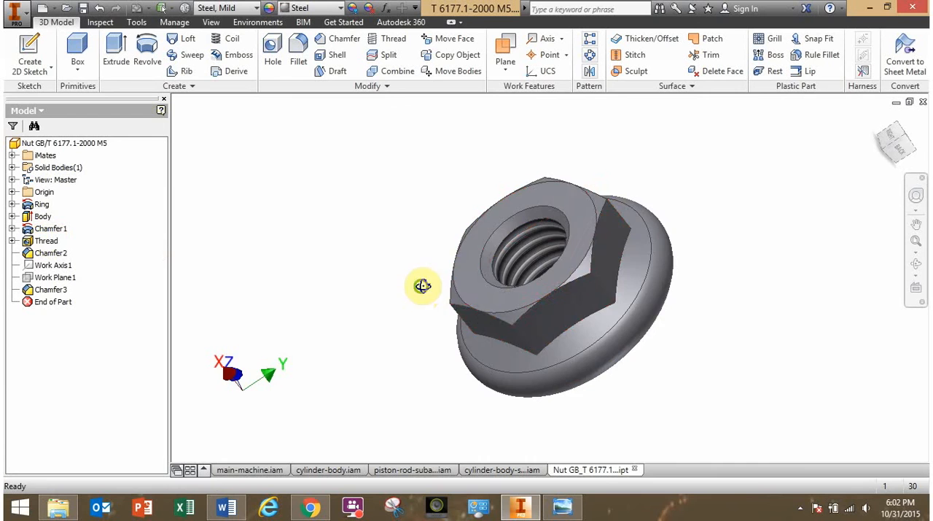
{"action": "mouse_move", "coordinate": [423, 285]}
{"action": "middle_mouse_down", "text": "shift"}
{"action": "mouse_move", "coordinate": [531, 265]}
{"action": "mouse_move", "coordinate": [598, 220]}
{"action": "mouse_move", "coordinate": [535, 265]}
{"action": "mouse_move", "coordinate": [436, 285]}
{"action": "middle_mouse_up", "text": "shift"}
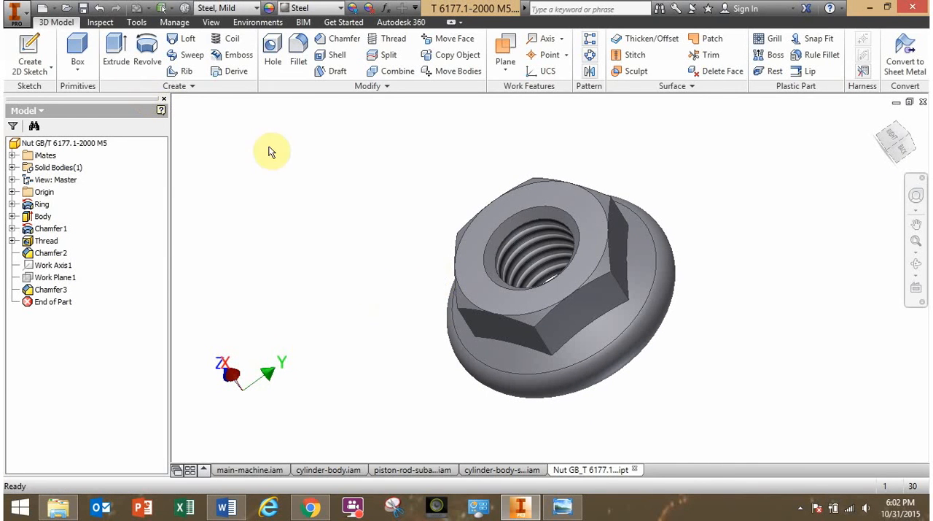
Start saving the nut part under Save As and go up from the GB_T 6177.1-2000 folder to the Desktop.
{"action": "left_click", "coordinate": [16, 13]}
{"action": "left_click", "coordinate": [52, 146]}
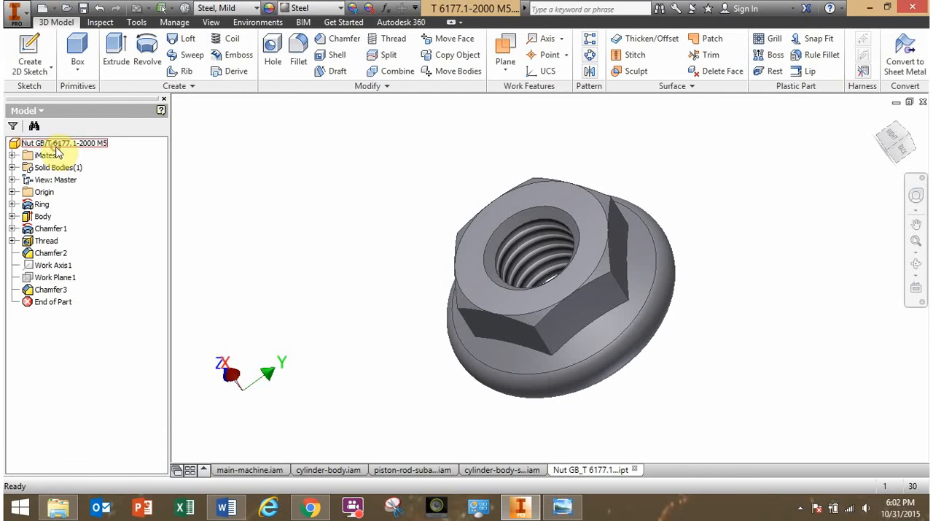
{"action": "left_click", "coordinate": [16, 13]}
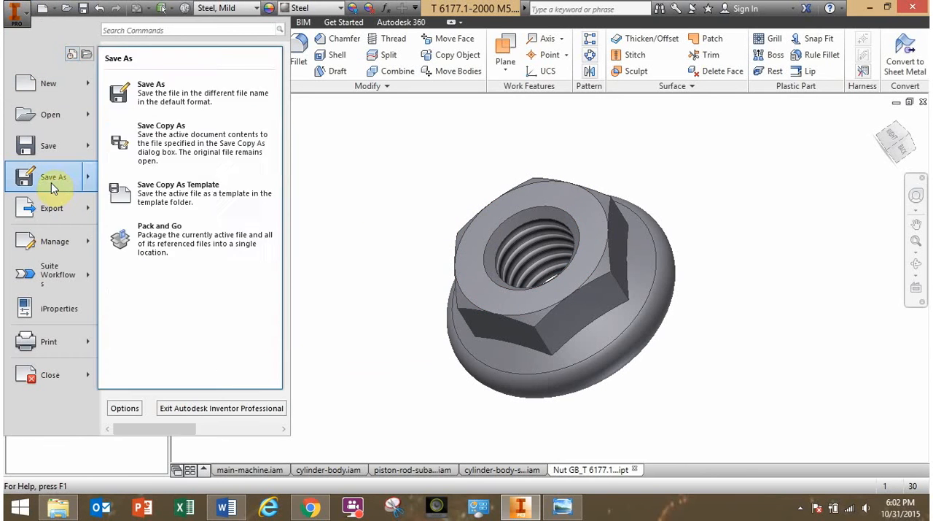
{"action": "left_click", "coordinate": [52, 182]}
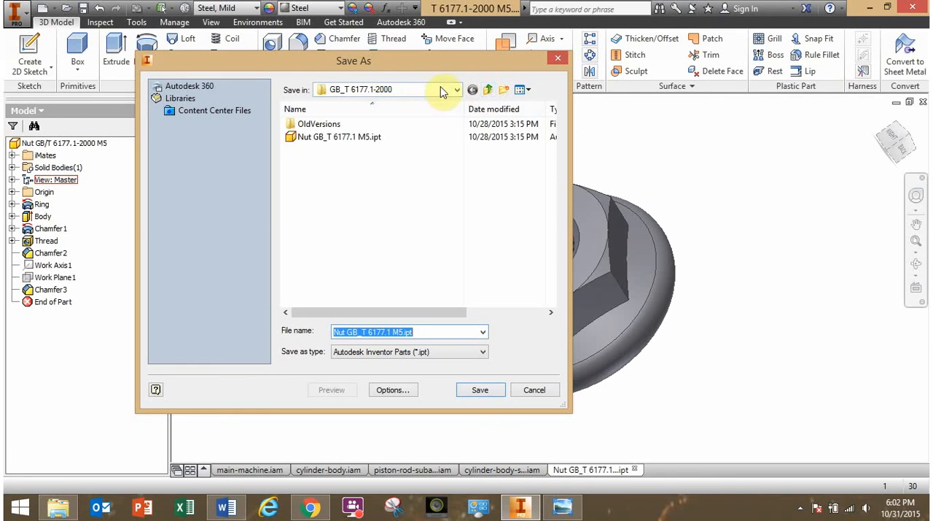
{"action": "left_click", "coordinate": [489, 90]}
{"action": "left_click", "coordinate": [489, 91]}
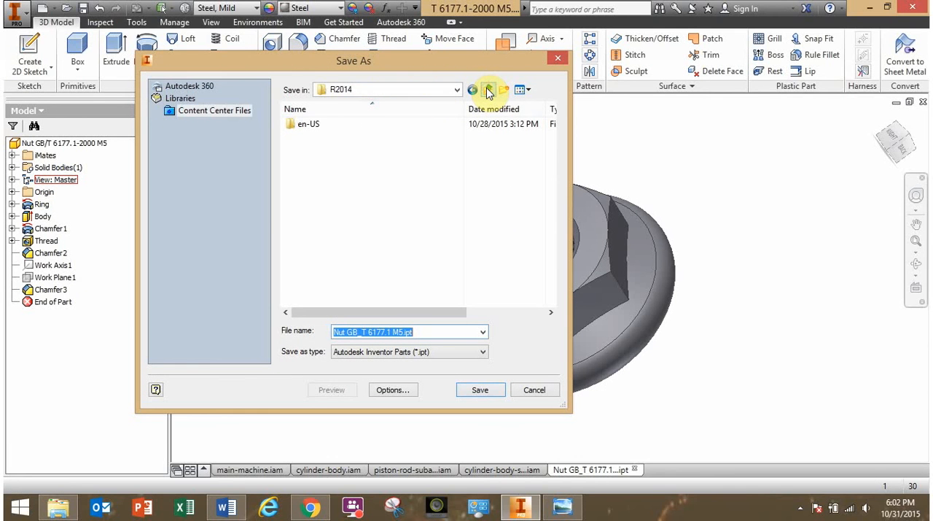
{"action": "left_click", "coordinate": [488, 90]}
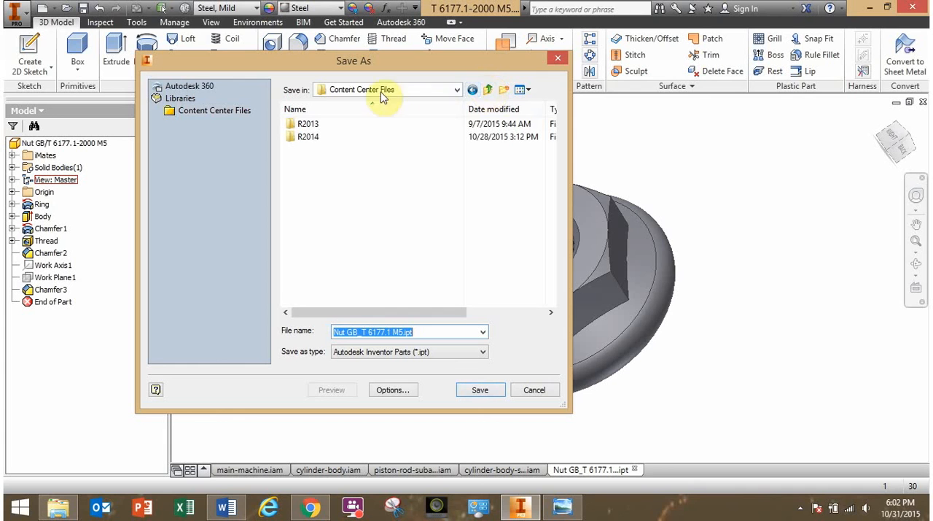
{"action": "left_click", "coordinate": [490, 90]}
{"action": "left_click", "coordinate": [490, 90]}
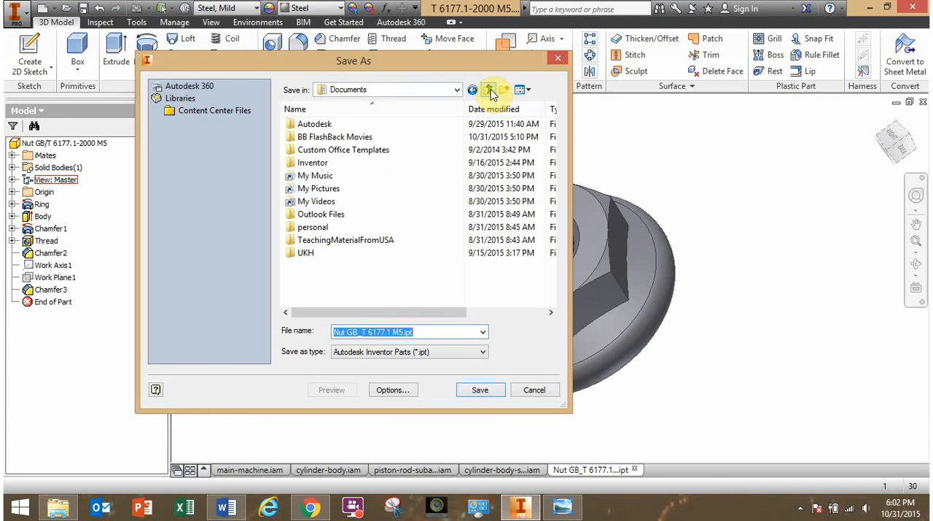
{"action": "left_click", "coordinate": [490, 90]}
{"action": "left_click", "coordinate": [490, 90]}
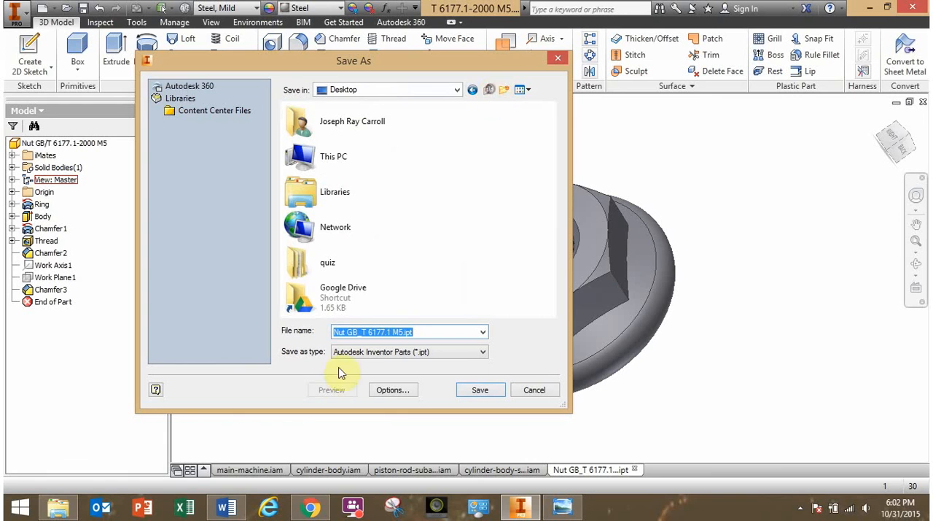
Browse the save location through Google Drive, UKH, Classes, 2015_Fall and EngineeringGraphics to the Labs folder inside Session03_BOMandAssemblies.
{"action": "double_click", "coordinate": [332, 298]}
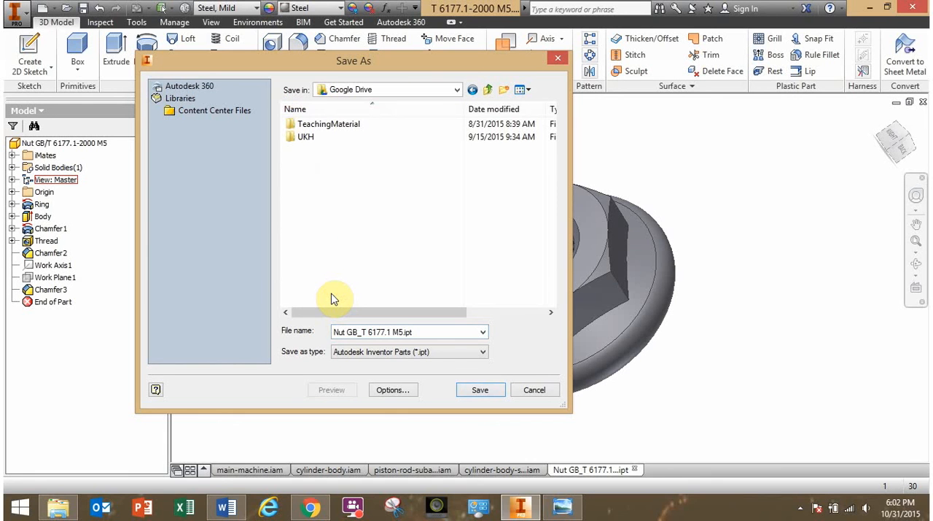
{"action": "double_click", "coordinate": [303, 138]}
{"action": "double_click", "coordinate": [317, 149]}
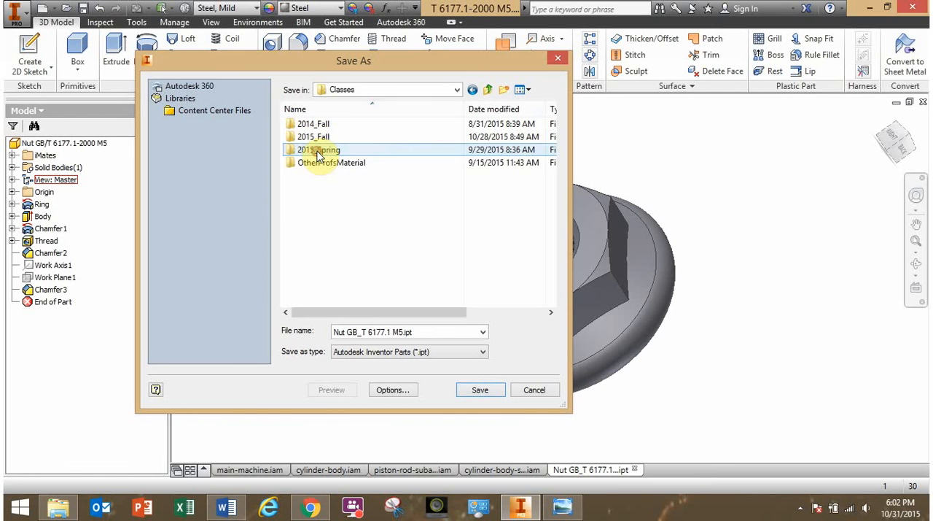
{"action": "double_click", "coordinate": [317, 139]}
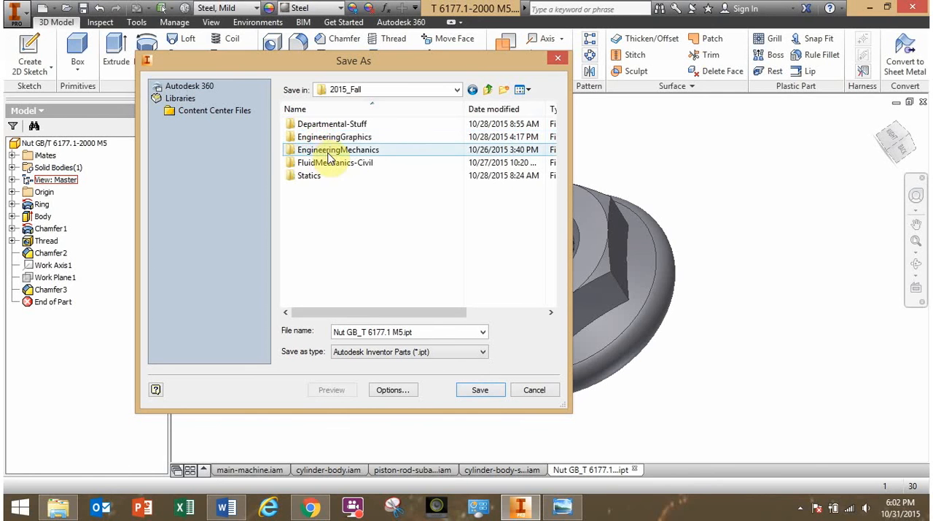
{"action": "double_click", "coordinate": [332, 137]}
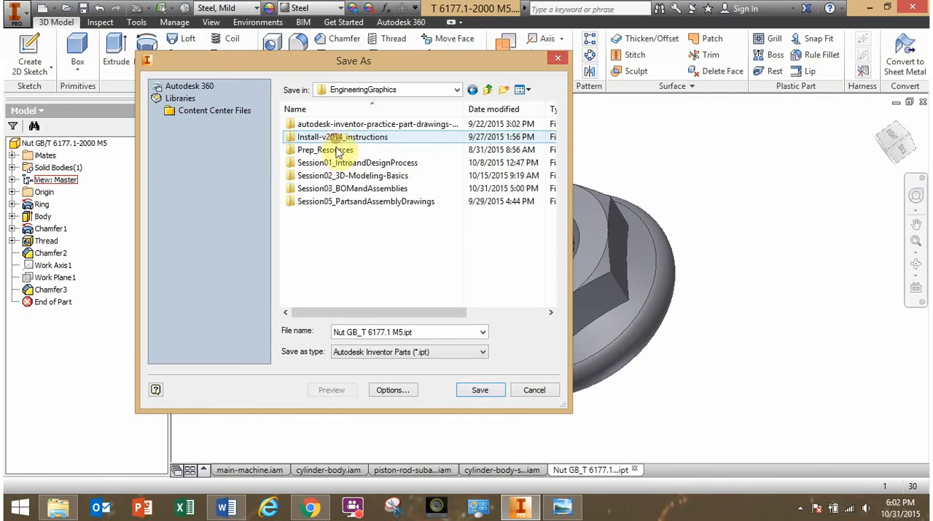
{"action": "double_click", "coordinate": [350, 188]}
{"action": "double_click", "coordinate": [307, 137]}
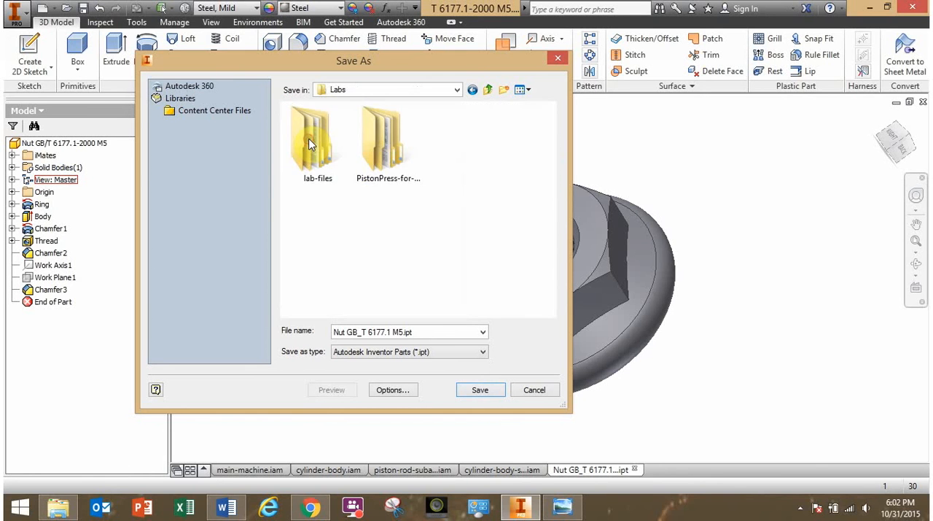
Save the nut as Nut GB_T 6177.1 M5.ipt in the inner PistonPress-for-Students folder, replacing the existing file.
{"action": "left_click", "coordinate": [392, 159]}
{"action": "double_click", "coordinate": [391, 159]}
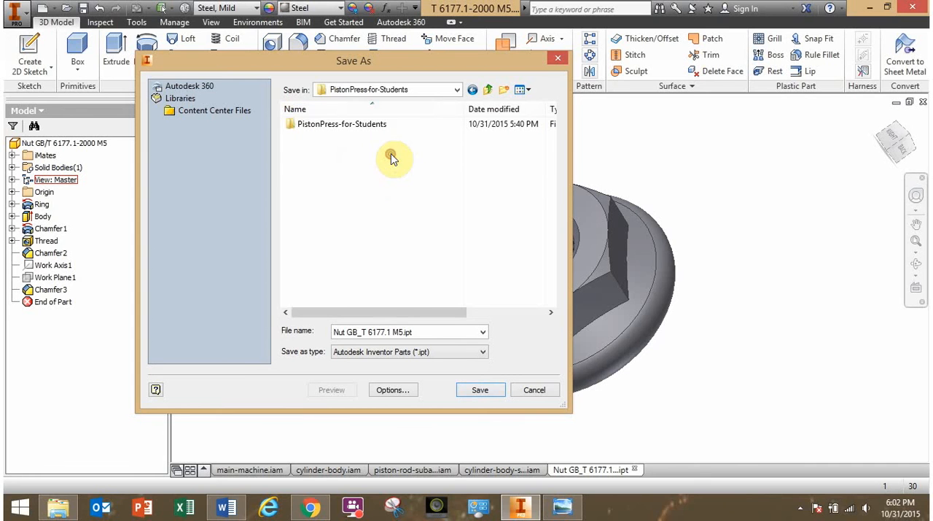
{"action": "double_click", "coordinate": [345, 124]}
{"action": "left_click_drag", "start_coordinate": [554, 208], "coordinate": [552, 177]}
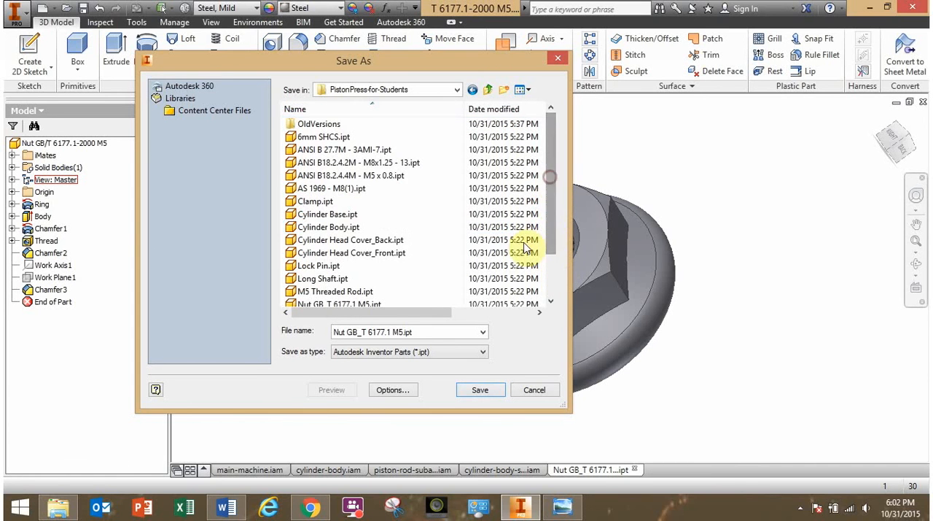
{"action": "scroll", "coordinate": [414, 286], "scroll_direction": "down", "scroll_amount": 1}
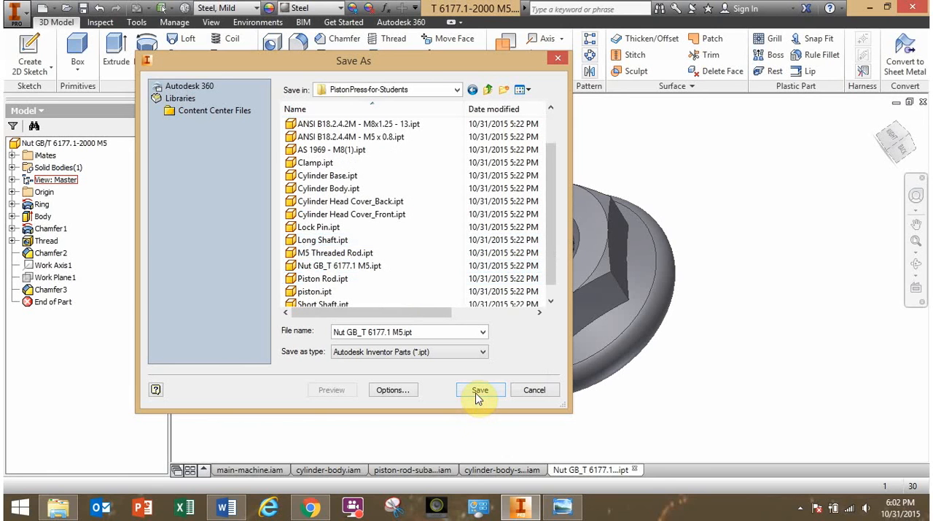
{"action": "left_click", "coordinate": [479, 391]}
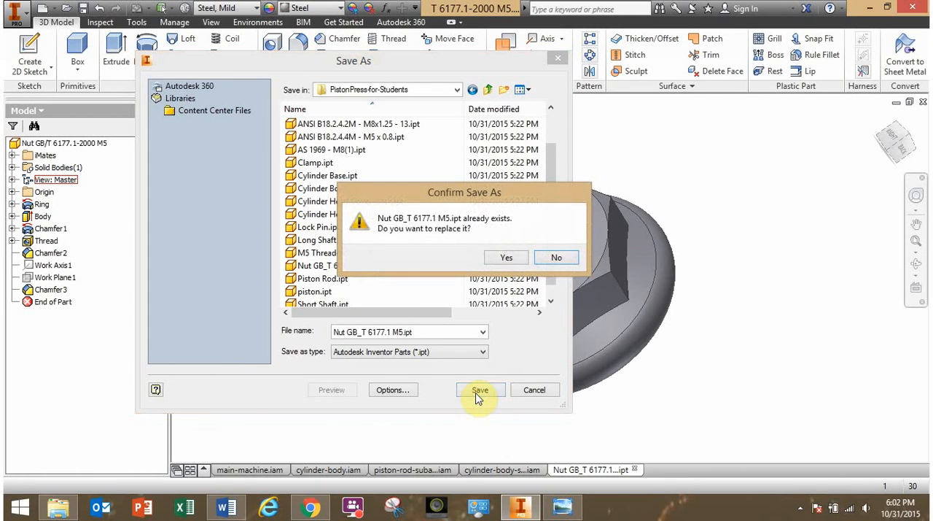
{"action": "left_click", "coordinate": [508, 258]}
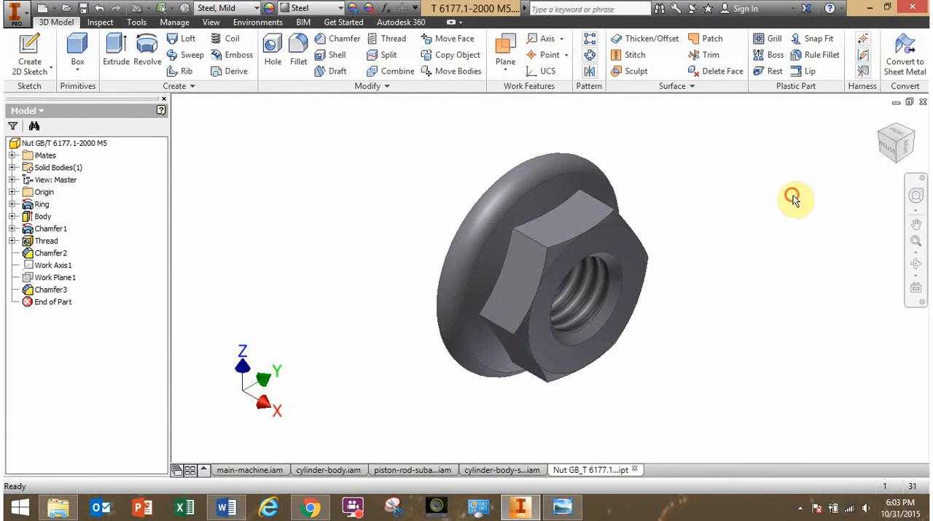
Close the nut part file and return to the cylinder body sub-assembly.
{"action": "scroll", "coordinate": [780, 246], "scroll_direction": "up", "scroll_amount": 3}
{"action": "scroll", "coordinate": [686, 258], "scroll_direction": "down", "scroll_amount": 4}
{"action": "scroll", "coordinate": [714, 258], "scroll_direction": "up", "scroll_amount": 3}
{"action": "middle_click_drag", "start_coordinate": [771, 256], "coordinate": [659, 277]}
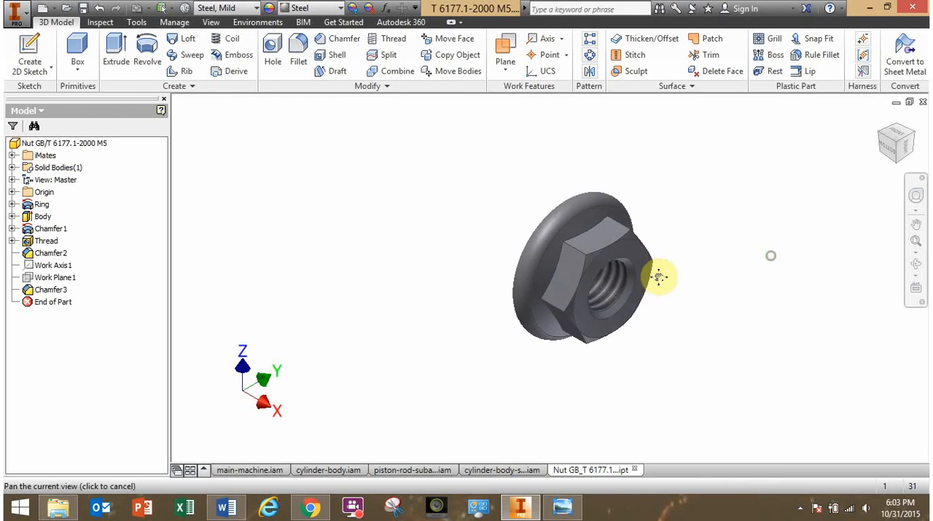
{"action": "left_click", "coordinate": [923, 103]}
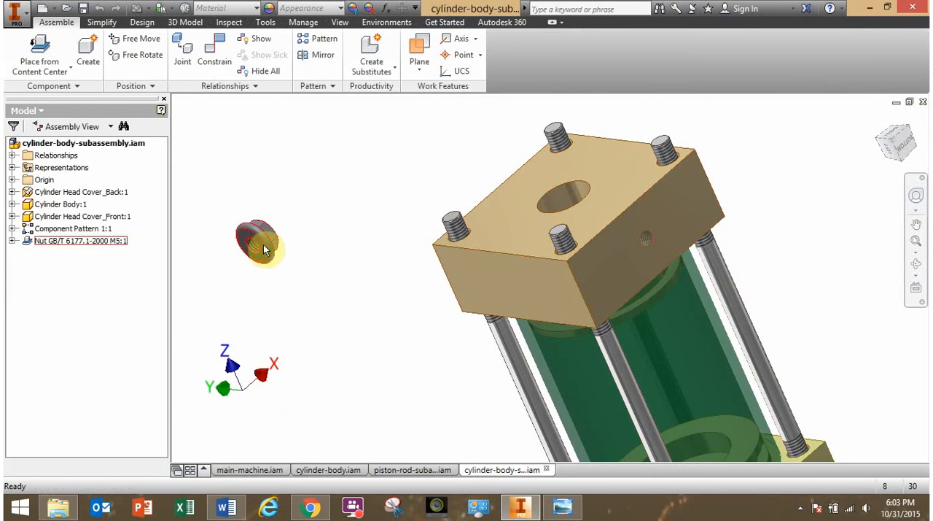
Delete the loose M5 flange nut from the sub-assembly without saving its session edits.
{"action": "left_click_drag", "start_coordinate": [250, 239], "coordinate": [267, 245]}
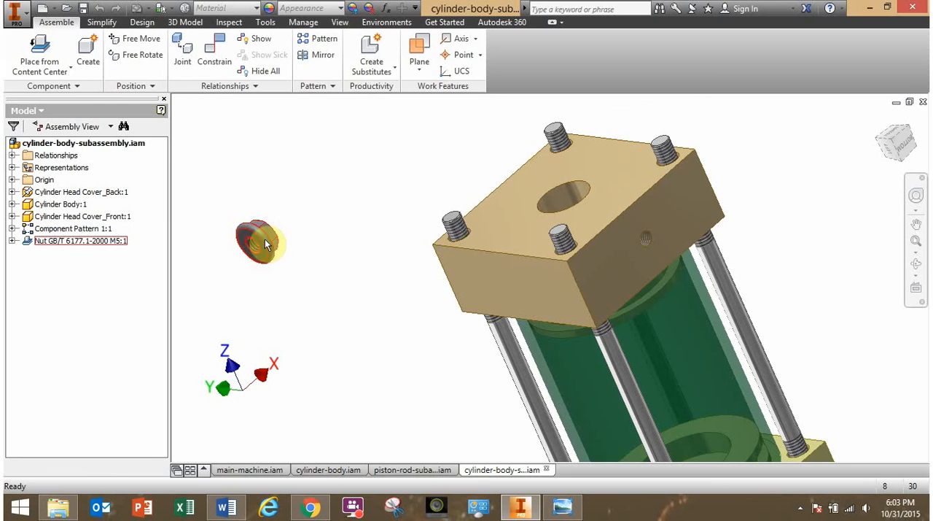
{"action": "right_click", "coordinate": [266, 241]}
{"action": "left_click", "coordinate": [367, 269]}
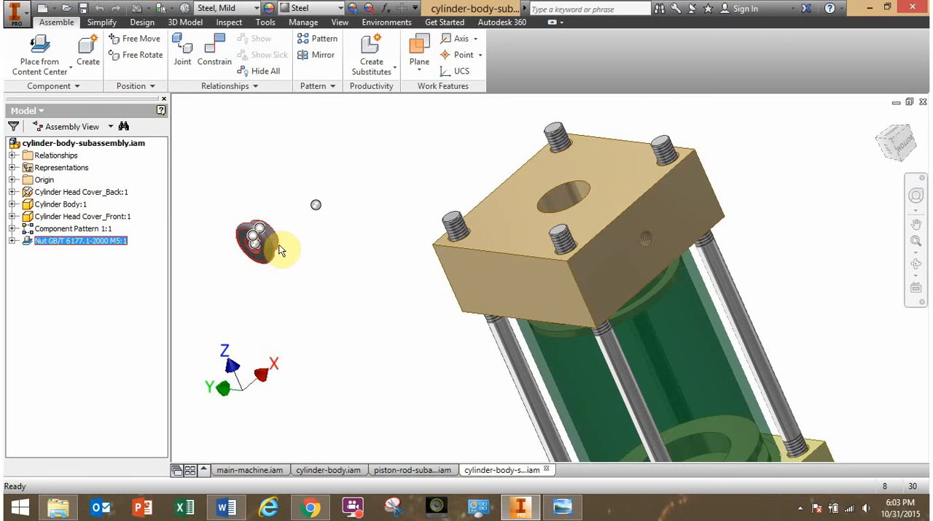
{"action": "left_click", "coordinate": [312, 256]}
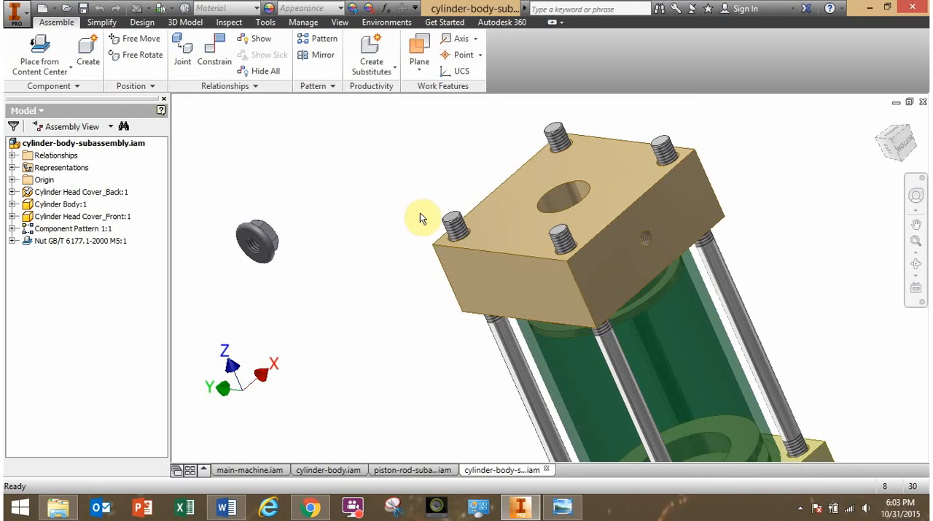
{"action": "right_click", "coordinate": [270, 241]}
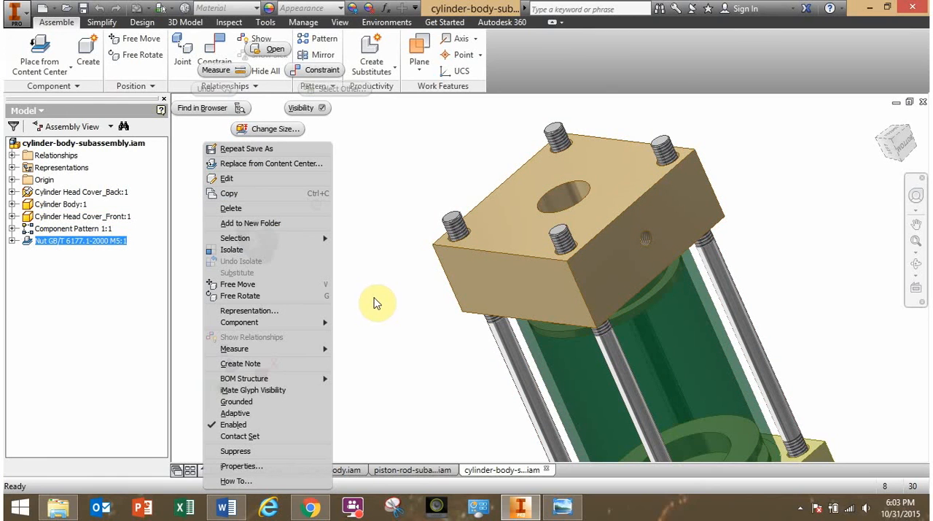
{"action": "left_click", "coordinate": [240, 210]}
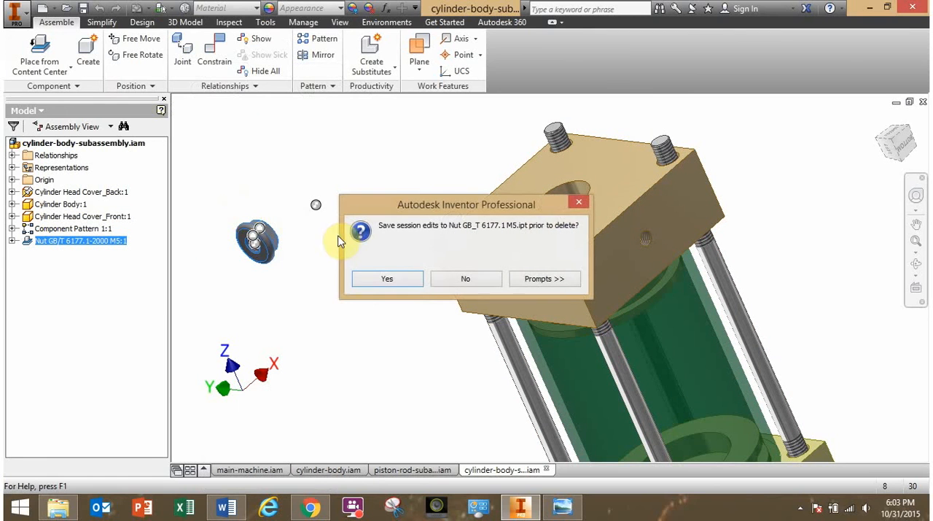
{"action": "left_click", "coordinate": [446, 280]}
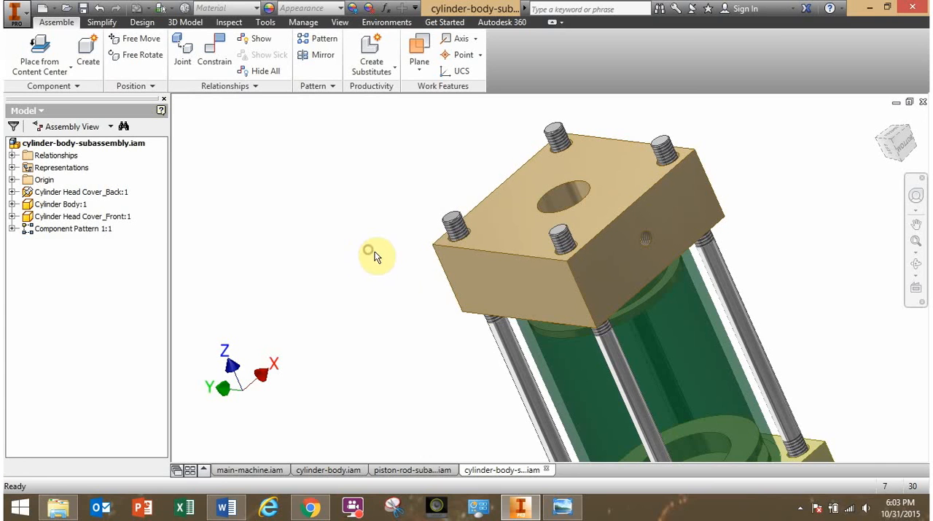
Place one instance of Nut GB_T 6177.1 M5.ipt from the PistonPress-for-Students folder beside the front head cover.
{"action": "left_click", "coordinate": [60, 69]}
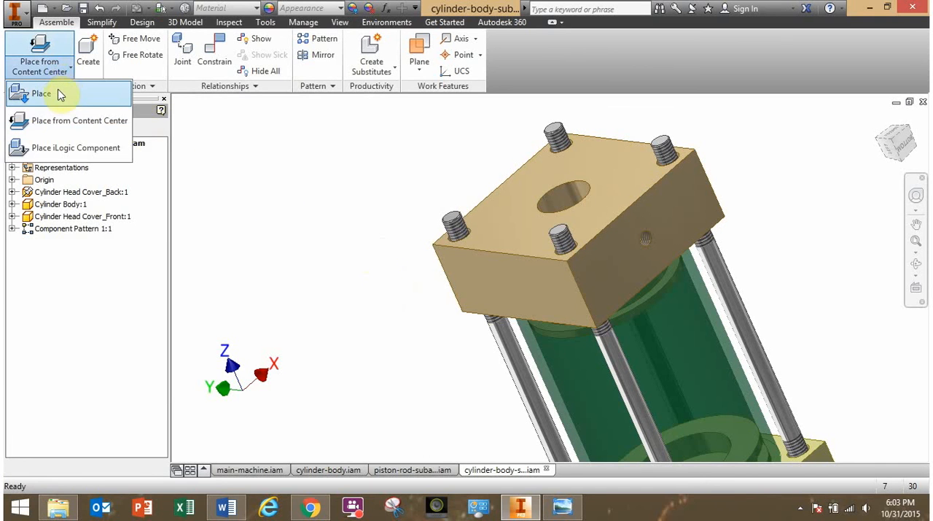
{"action": "left_click", "coordinate": [44, 94]}
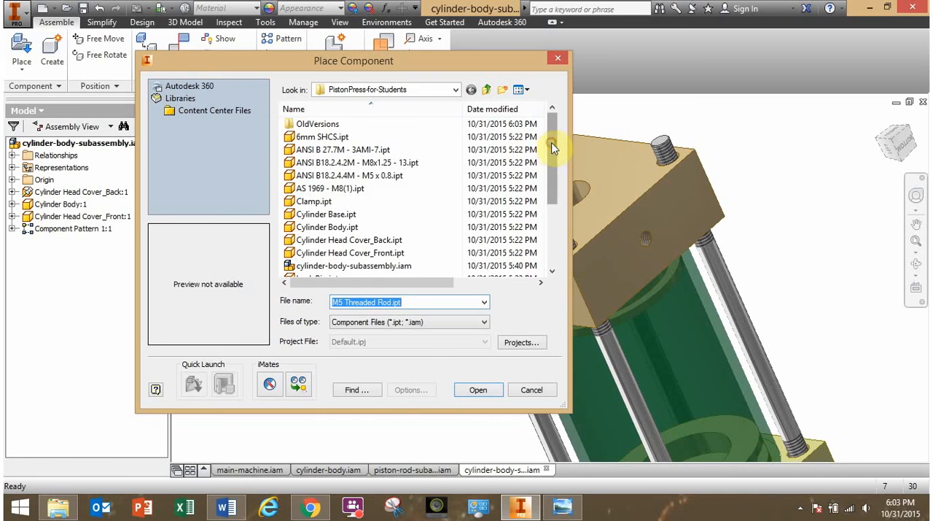
{"action": "left_click_drag", "start_coordinate": [552, 148], "coordinate": [563, 209]}
{"action": "left_click", "coordinate": [379, 214]}
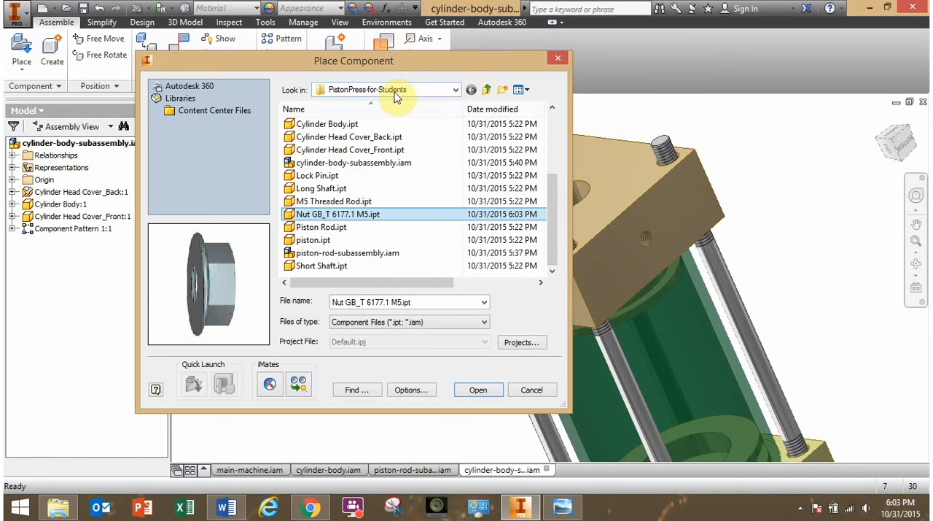
{"action": "left_click", "coordinate": [490, 397]}
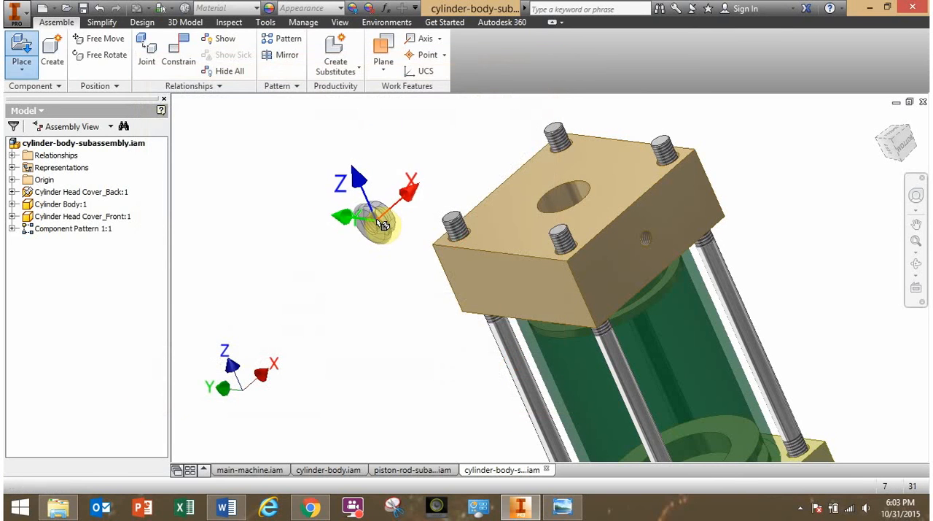
{"action": "left_click", "coordinate": [383, 224]}
{"action": "key", "text": "Escape"}
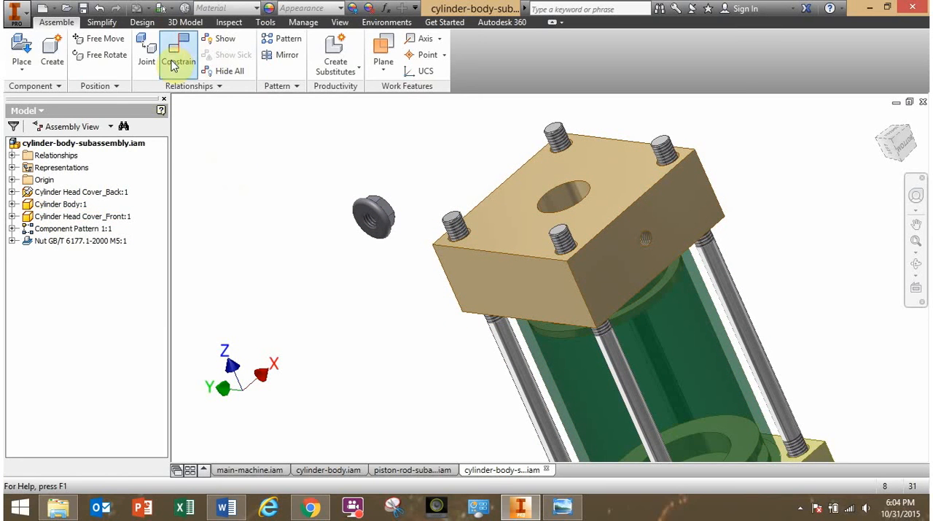
Mate the nut's threaded bore axis to the axis of the nearest corner's M5 threaded rod with 0 mm offset.
{"action": "left_click", "coordinate": [177, 58]}
{"action": "scroll", "coordinate": [377, 271], "scroll_direction": "up", "scroll_amount": 3}
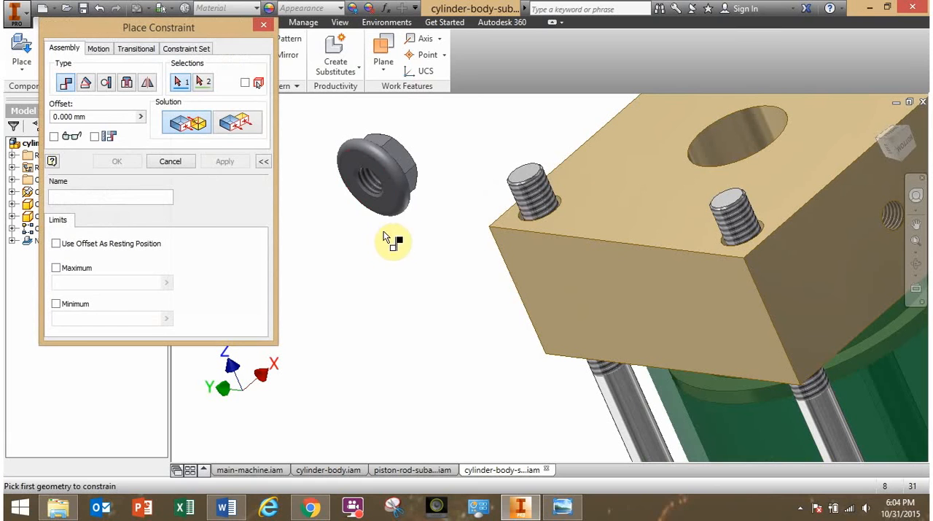
{"action": "left_click", "coordinate": [371, 180]}
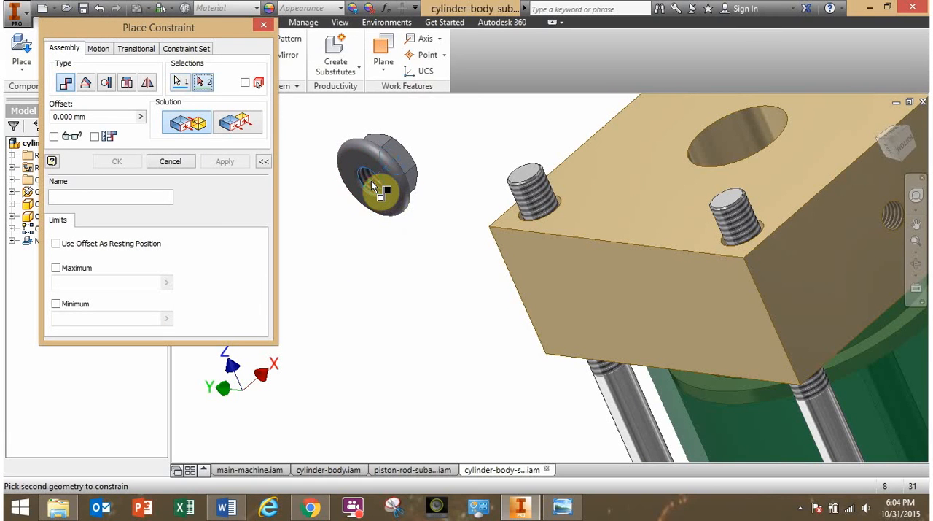
{"action": "left_click", "coordinate": [535, 197]}
{"action": "left_click", "coordinate": [136, 163]}
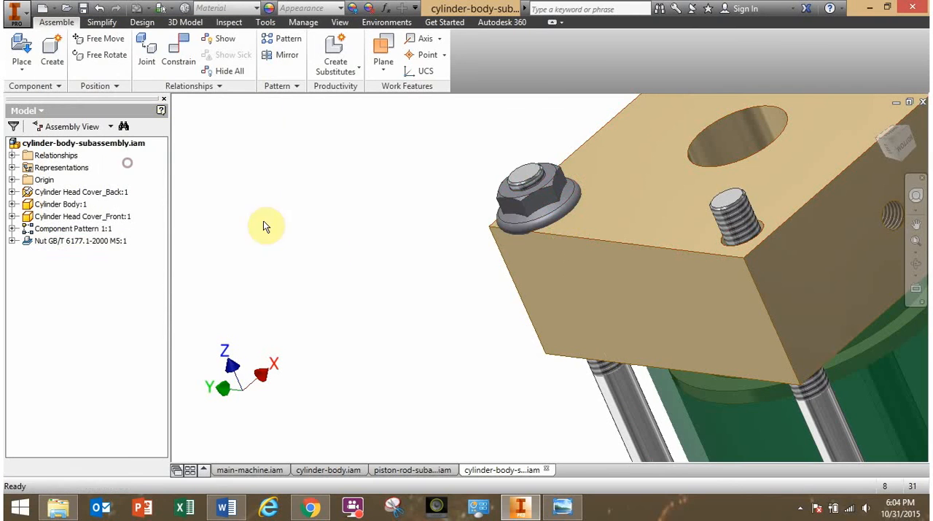
Slide the nut off along its rod and mate its flange underside to the front head cover's outer face with 0 mm offset.
{"action": "left_click_drag", "start_coordinate": [522, 217], "coordinate": [476, 146]}
{"action": "left_click", "coordinate": [396, 215]}
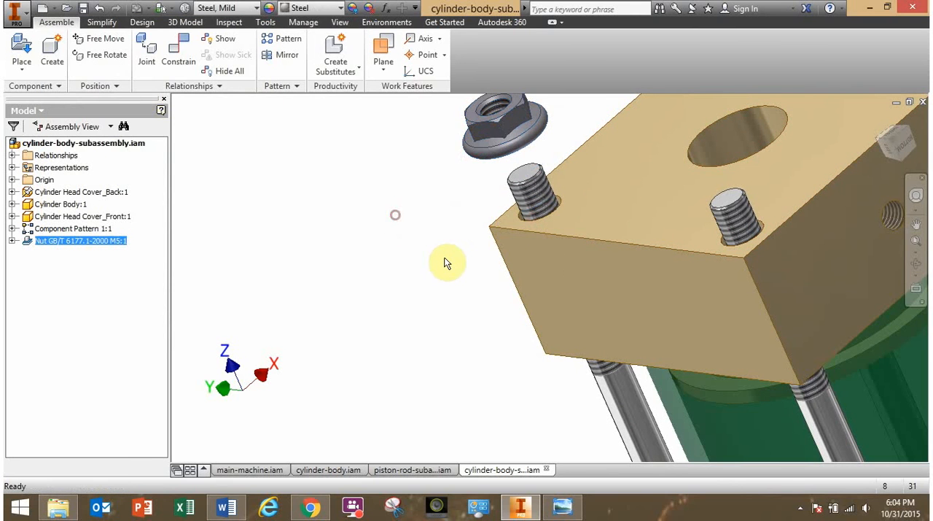
{"action": "mouse_move", "coordinate": [444, 257]}
{"action": "middle_mouse_down", "text": "shift"}
{"action": "mouse_move", "coordinate": [427, 237]}
{"action": "mouse_move", "coordinate": [442, 256]}
{"action": "middle_mouse_up", "text": "shift"}
{"action": "left_click", "coordinate": [178, 61]}
{"action": "left_click", "coordinate": [581, 211]}
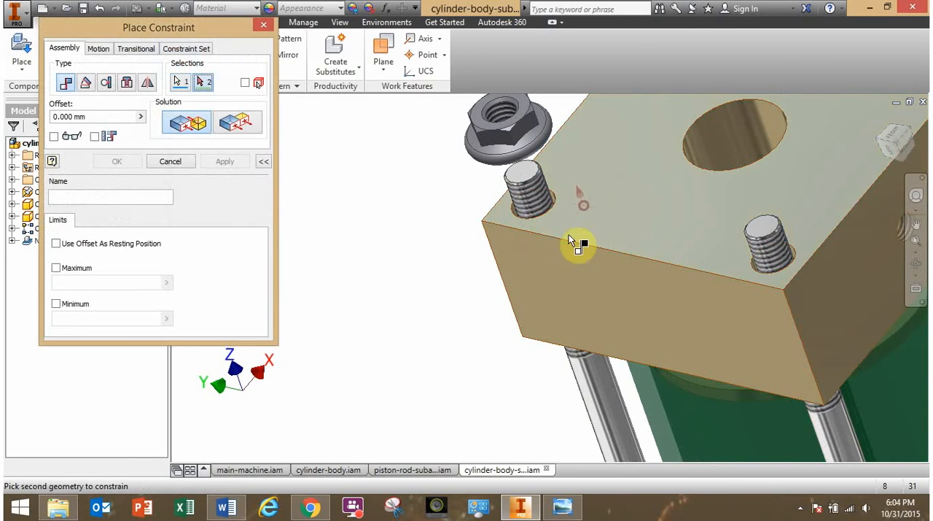
{"action": "middle_click_drag", "start_coordinate": [544, 253], "coordinate": [479, 168], "text": "shift"}
{"action": "scroll", "coordinate": [478, 169], "scroll_direction": "down", "scroll_amount": 3}
{"action": "left_click", "coordinate": [484, 140]}
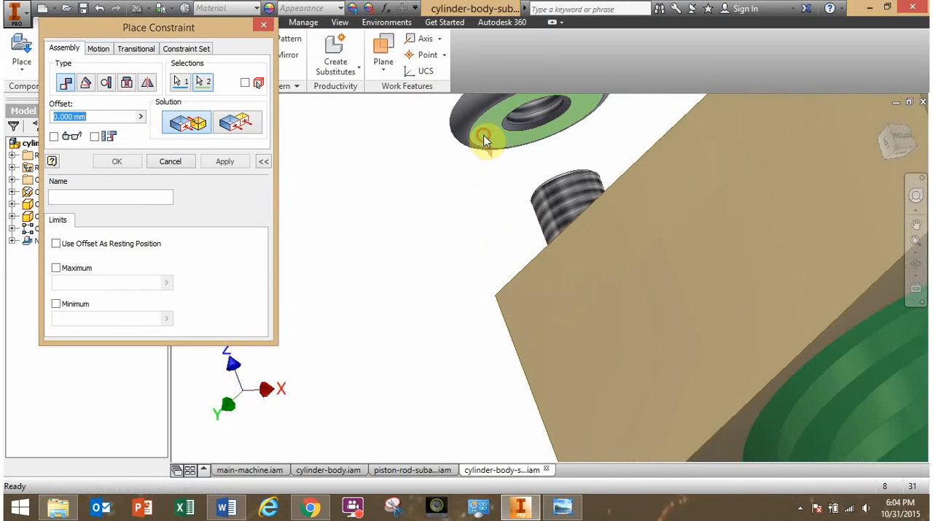
{"action": "left_click", "coordinate": [119, 161]}
Test how the constrained nut can still move on its threaded rod.
{"action": "middle_click_drag", "start_coordinate": [349, 269], "coordinate": [417, 333], "text": "shift"}
{"action": "scroll", "coordinate": [483, 317], "scroll_direction": "up", "scroll_amount": 4}
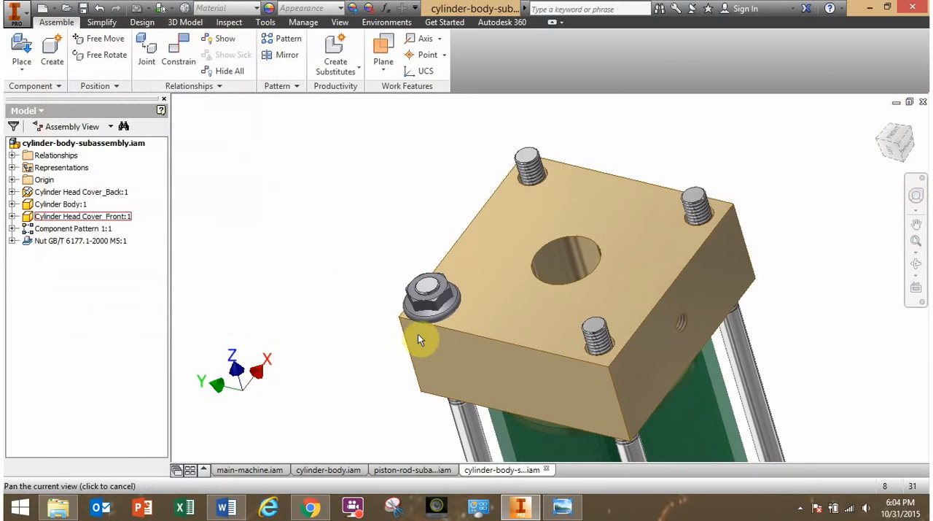
{"action": "left_click_drag", "start_coordinate": [437, 303], "coordinate": [415, 323]}
{"action": "left_click_drag", "start_coordinate": [474, 298], "coordinate": [478, 246]}
{"action": "left_click", "coordinate": [327, 268]}
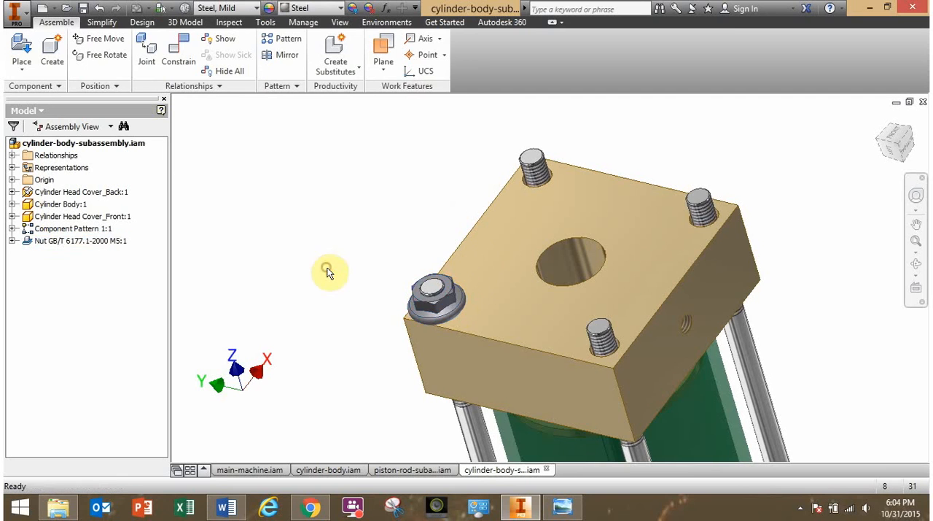
{"action": "left_click_drag", "start_coordinate": [434, 308], "coordinate": [402, 348]}
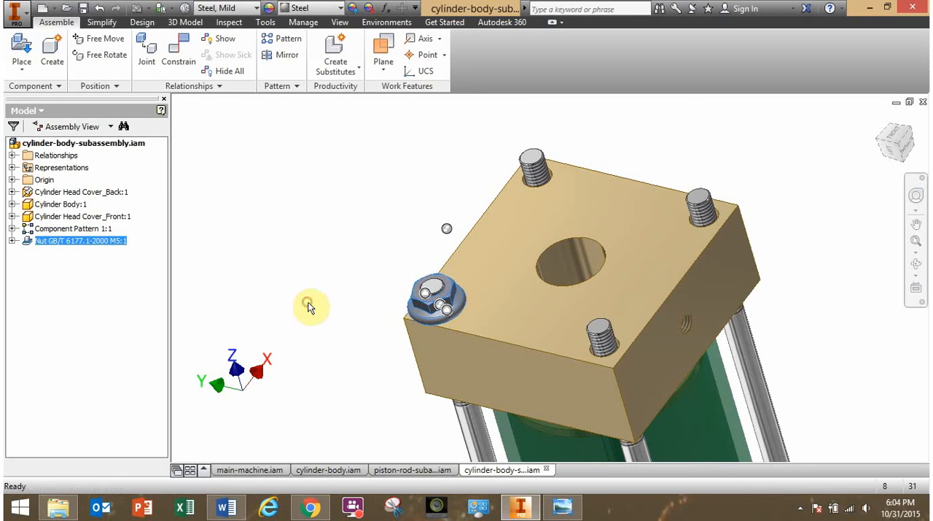
{"action": "left_click", "coordinate": [309, 306]}
Examine the two mate constraints listed under the nut and test its remaining movement again.
{"action": "left_click", "coordinate": [12, 241]}
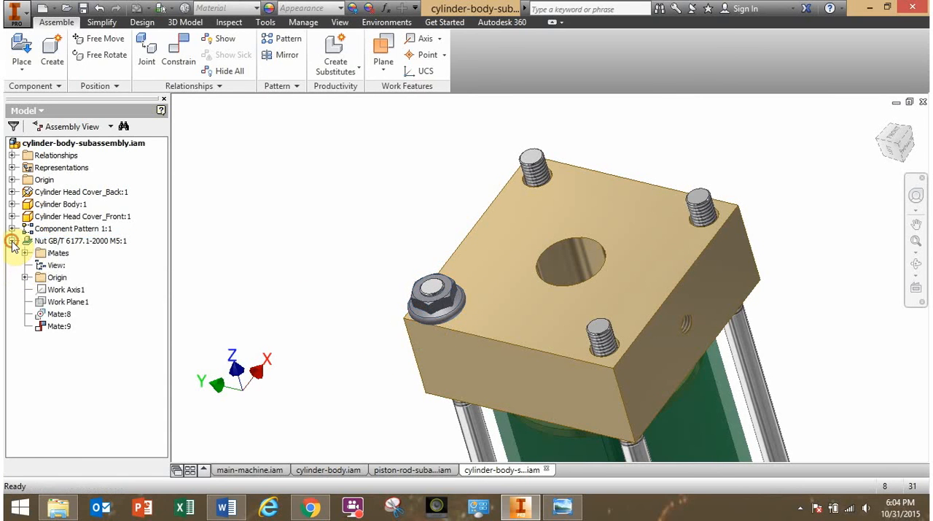
{"action": "left_click", "coordinate": [61, 326]}
{"action": "left_click", "coordinate": [60, 315]}
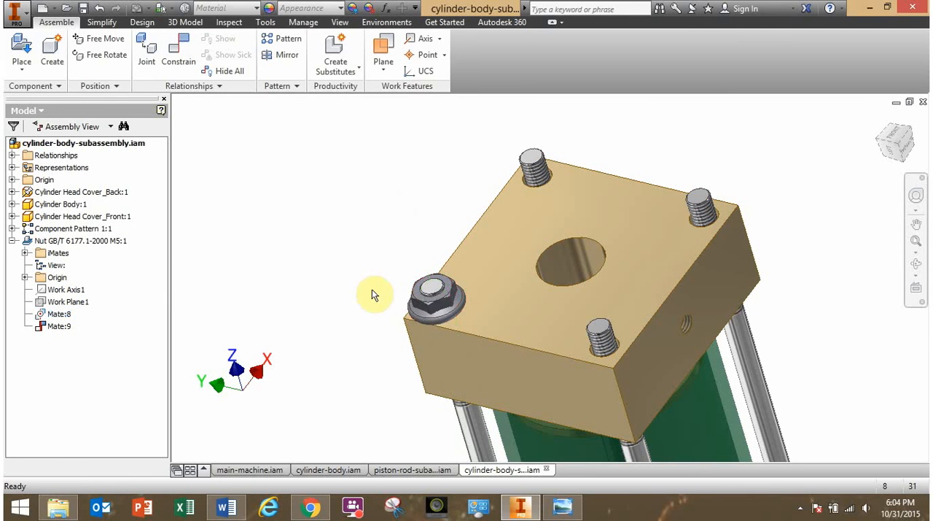
{"action": "left_click_drag", "start_coordinate": [427, 296], "coordinate": [319, 271]}
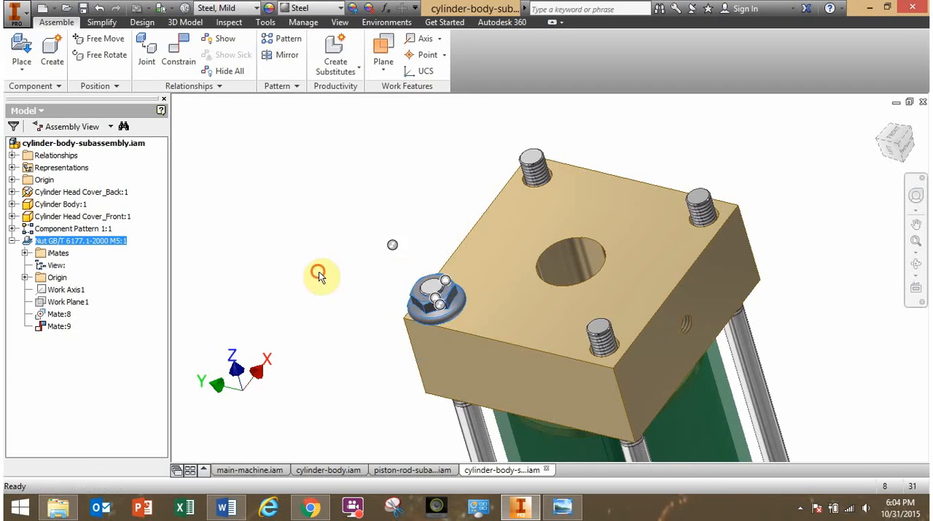
Delete the nut's axis mate to the threaded rod and pull the nut off the rod.
{"action": "left_click", "coordinate": [319, 271]}
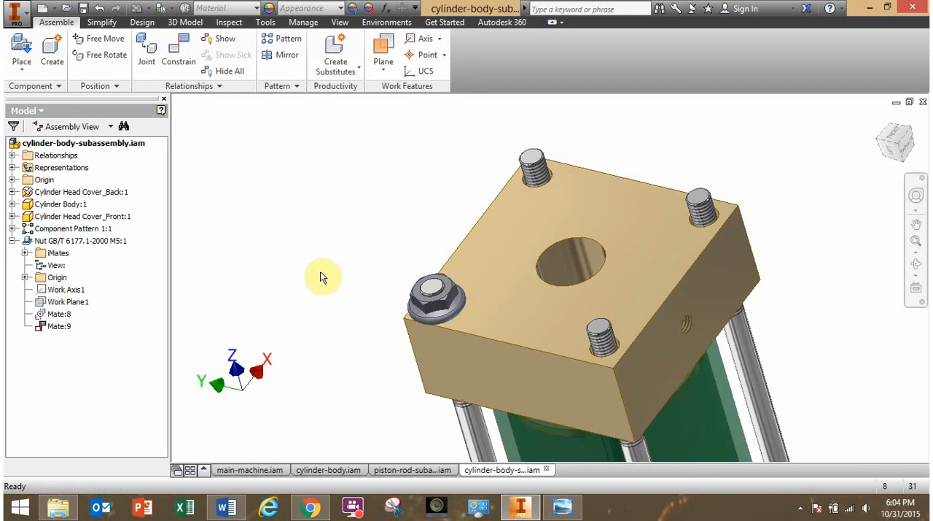
{"action": "right_click", "coordinate": [56, 317]}
{"action": "left_click", "coordinate": [89, 335]}
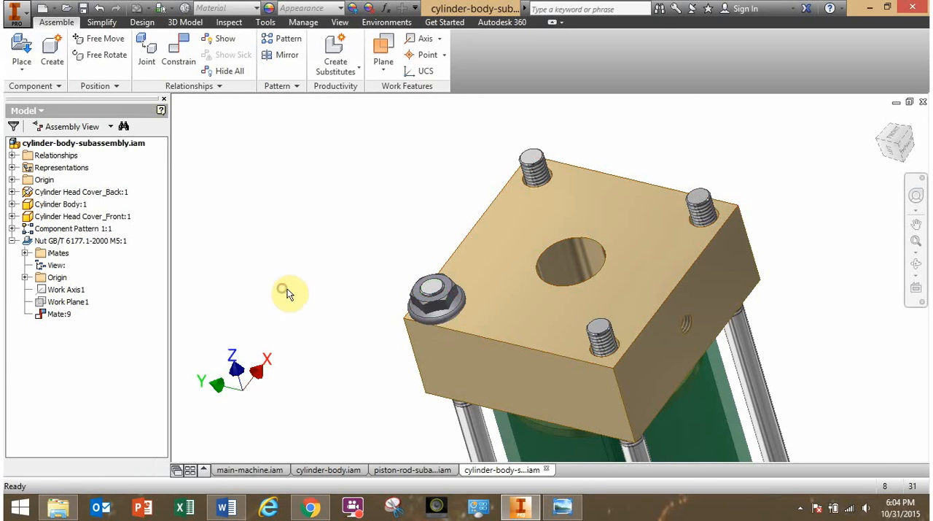
{"action": "left_click_drag", "start_coordinate": [431, 310], "coordinate": [345, 290]}
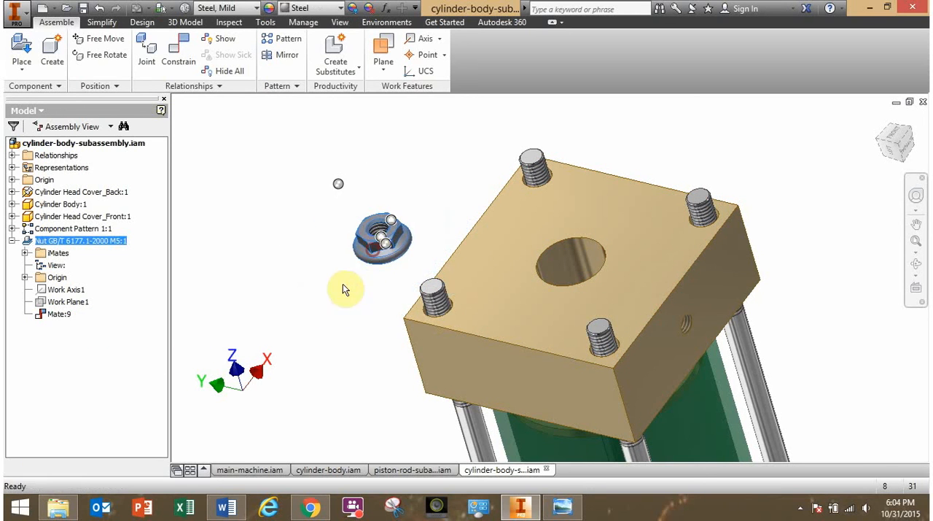
{"action": "left_click", "coordinate": [342, 325]}
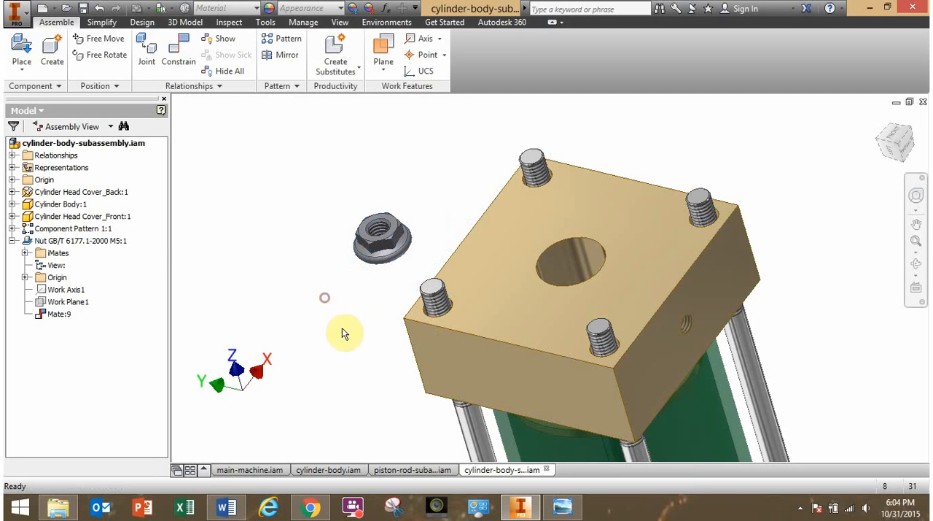
Mate the nut's bore axis to the nearest corner rod's axis again with 0 mm offset.
{"action": "left_click", "coordinate": [164, 44]}
{"action": "left_click", "coordinate": [264, 242]}
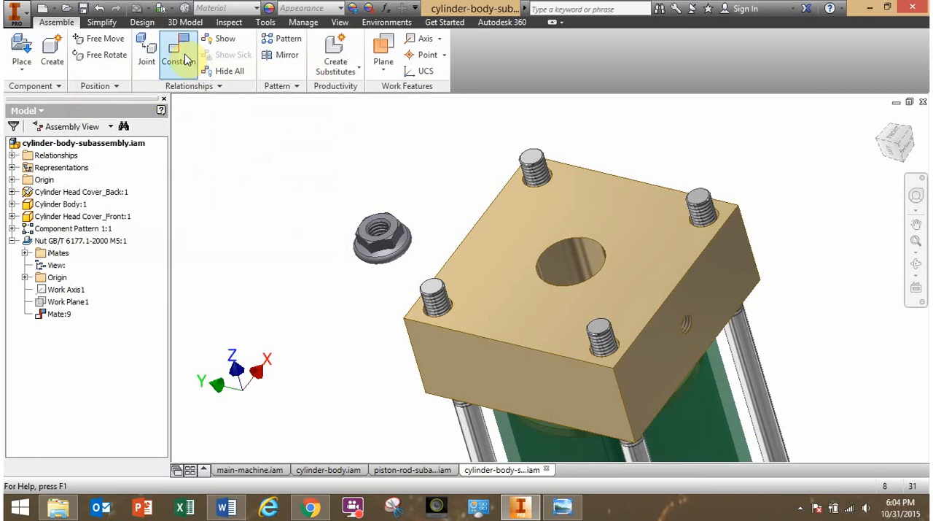
{"action": "left_click", "coordinate": [186, 59]}
{"action": "scroll", "coordinate": [383, 232], "scroll_direction": "up", "scroll_amount": 3}
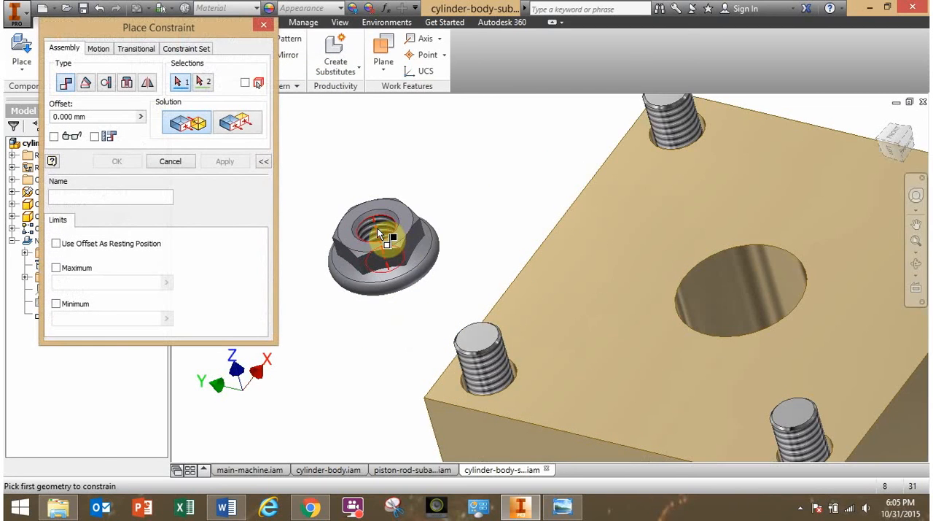
{"action": "left_click", "coordinate": [377, 227]}
{"action": "left_click", "coordinate": [486, 368]}
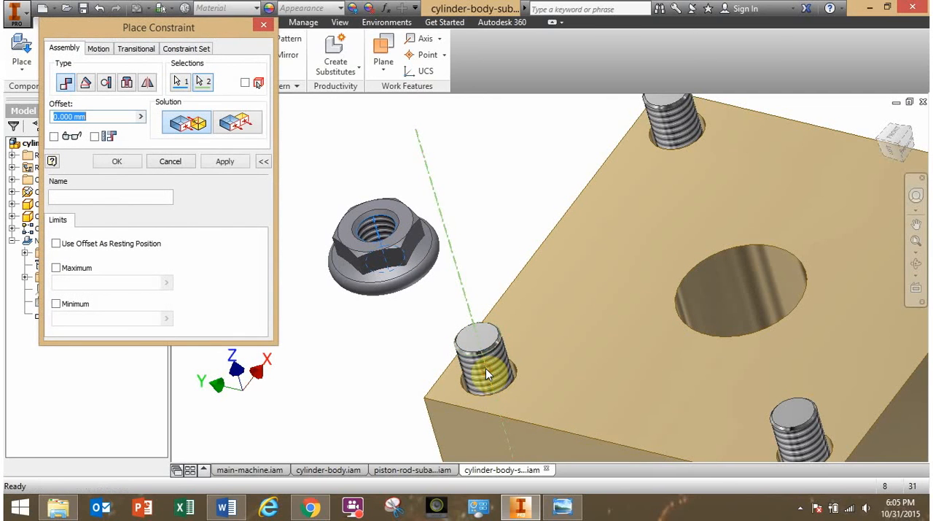
{"action": "left_click", "coordinate": [121, 163]}
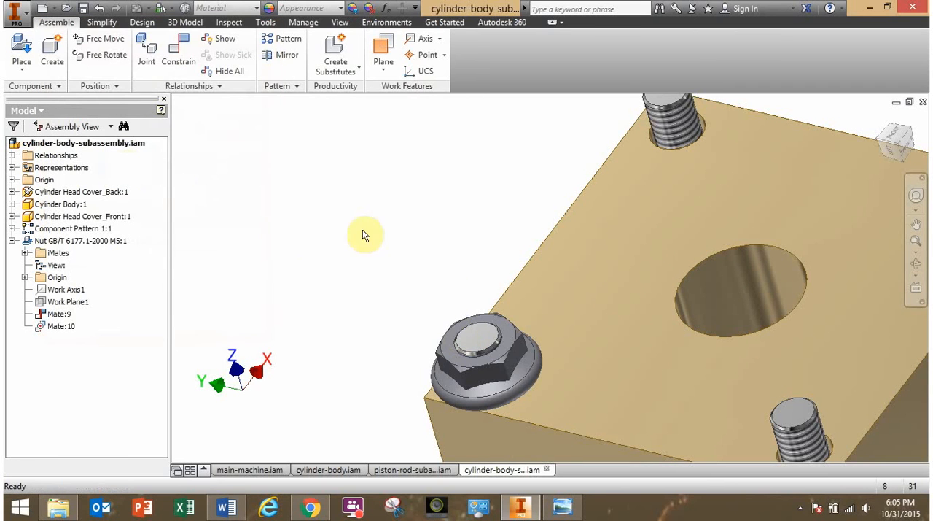
Test the remaining movement of the re-mated nut around its rod and away from the front head cover.
{"action": "left_click_drag", "start_coordinate": [461, 334], "coordinate": [439, 313]}
{"action": "left_click", "coordinate": [393, 293]}
{"action": "key", "text": "F6"}
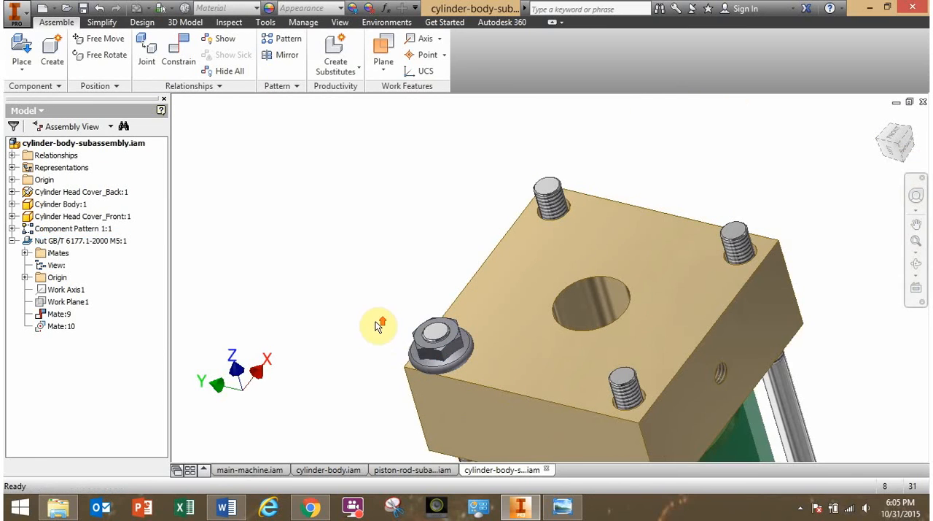
{"action": "left_click", "coordinate": [432, 356]}
{"action": "left_click", "coordinate": [394, 303]}
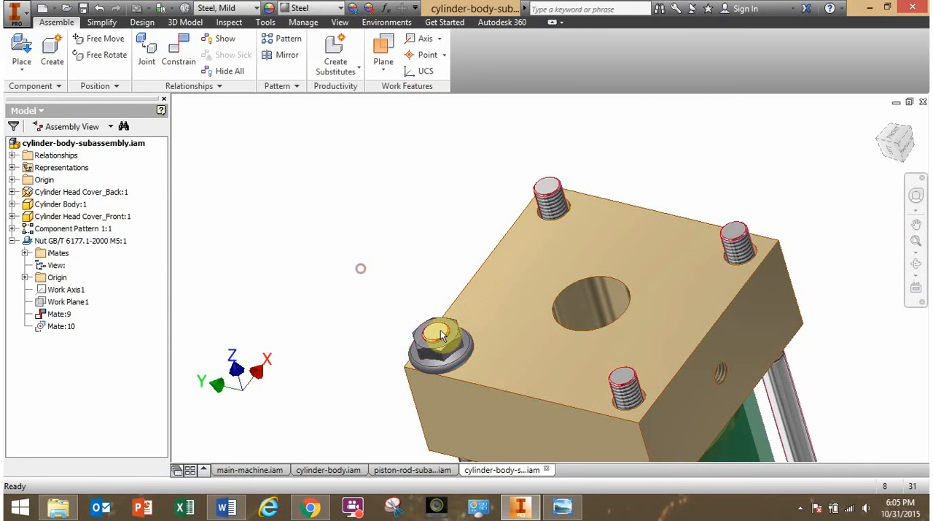
{"action": "left_click_drag", "start_coordinate": [446, 331], "coordinate": [481, 284]}
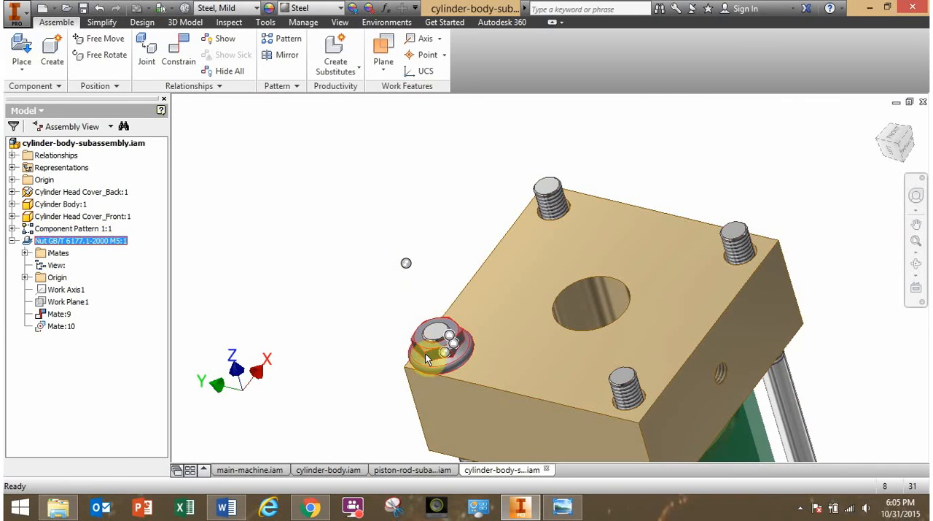
{"action": "left_click_drag", "start_coordinate": [437, 342], "coordinate": [520, 219]}
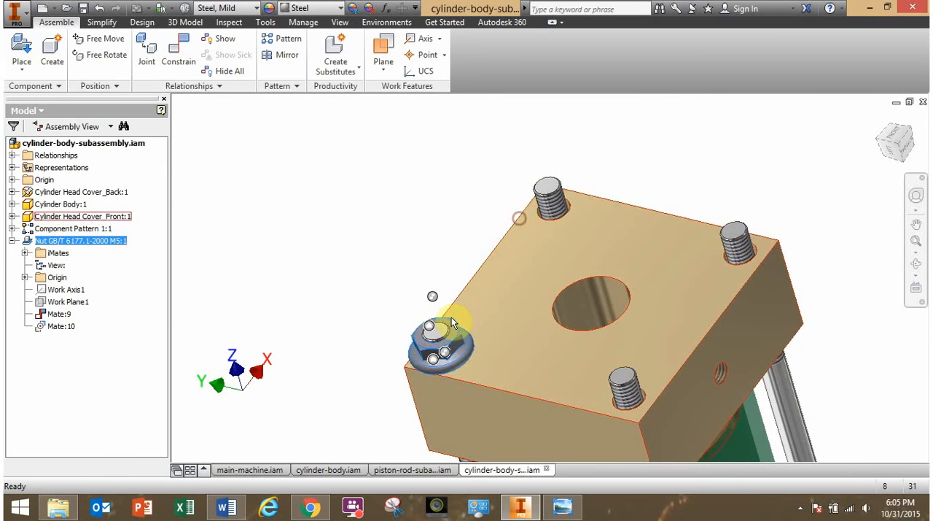
{"action": "left_click_drag", "start_coordinate": [461, 339], "coordinate": [516, 241]}
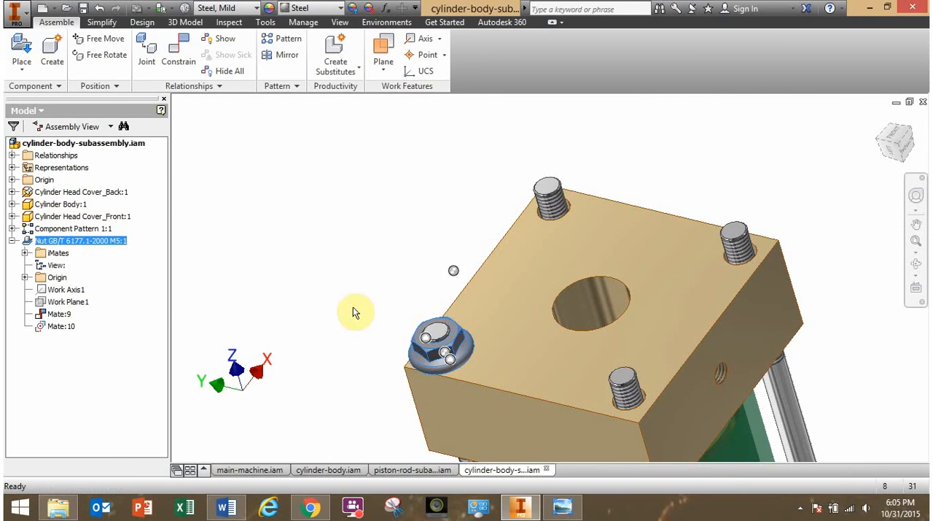
{"action": "left_click", "coordinate": [352, 307]}
{"action": "middle_click_drag", "start_coordinate": [370, 348], "coordinate": [443, 360], "text": "shift"}
{"action": "left_click_drag", "start_coordinate": [444, 360], "coordinate": [660, 233]}
{"action": "left_click", "coordinate": [380, 291]}
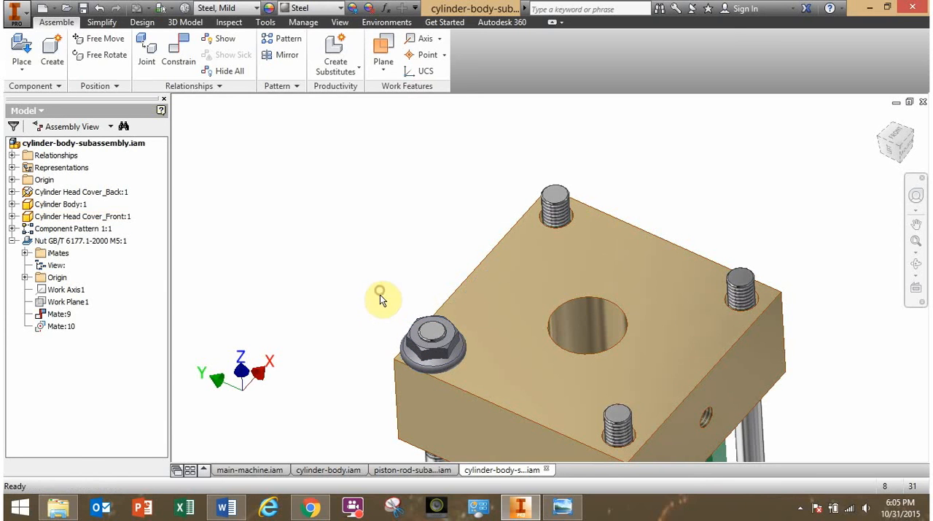
Set up a rectangular component pattern of the nut, with column and row directions along two perpendicular outer edges of the front head cover.
{"action": "middle_click_drag", "start_coordinate": [333, 298], "coordinate": [281, 171], "text": "shift"}
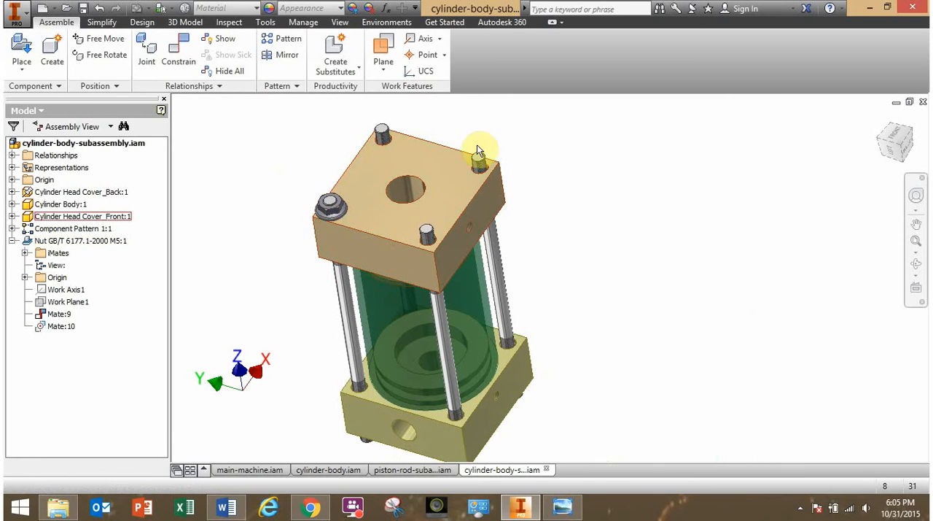
{"action": "middle_click_drag", "start_coordinate": [327, 240], "coordinate": [365, 285]}
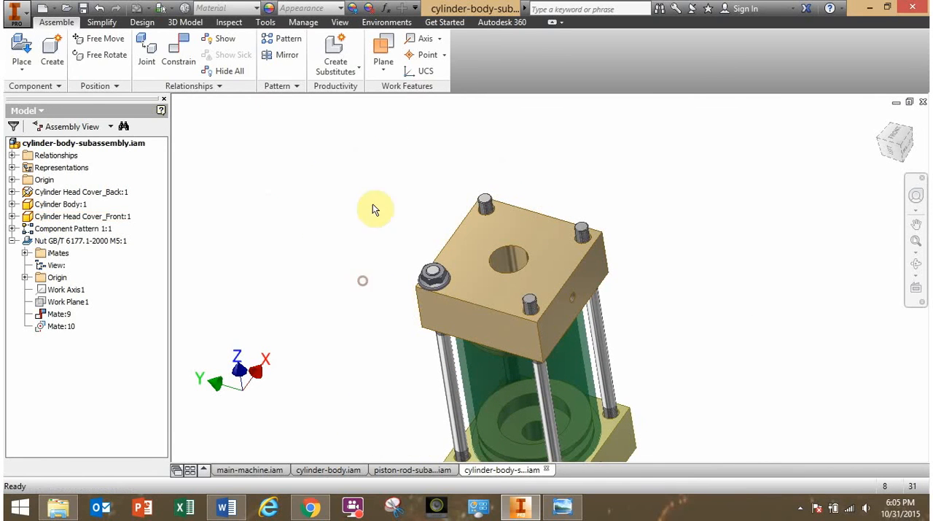
{"action": "left_click", "coordinate": [286, 41]}
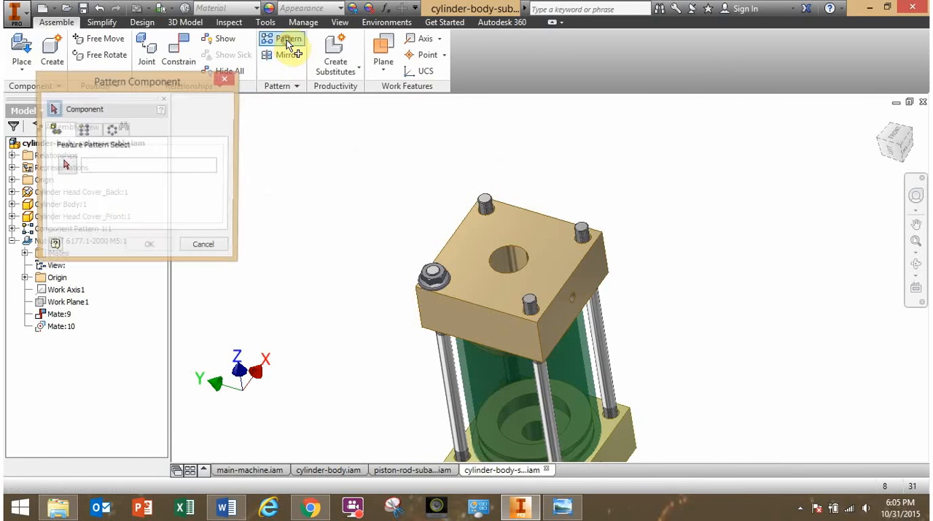
{"action": "left_click", "coordinate": [85, 129]}
{"action": "left_click", "coordinate": [73, 167]}
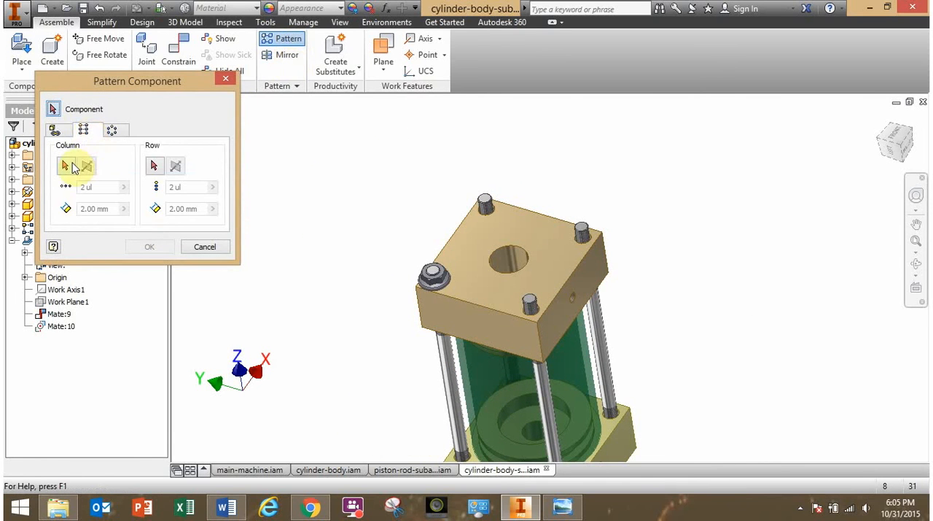
{"action": "left_click", "coordinate": [438, 279]}
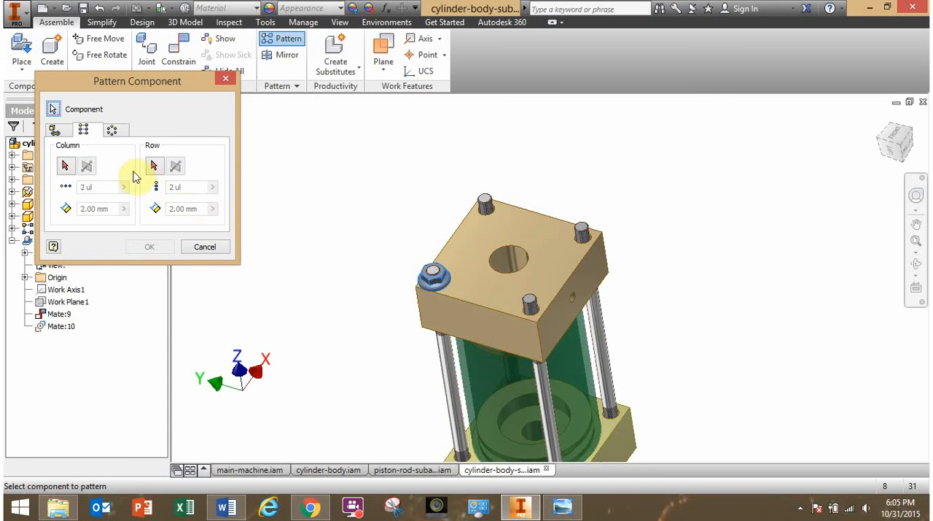
{"action": "left_click", "coordinate": [66, 166]}
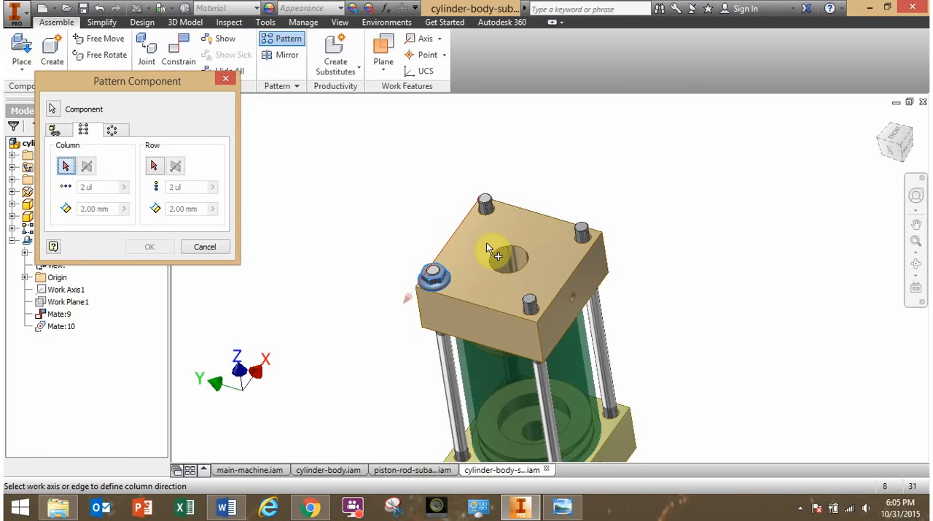
{"action": "left_click", "coordinate": [569, 283]}
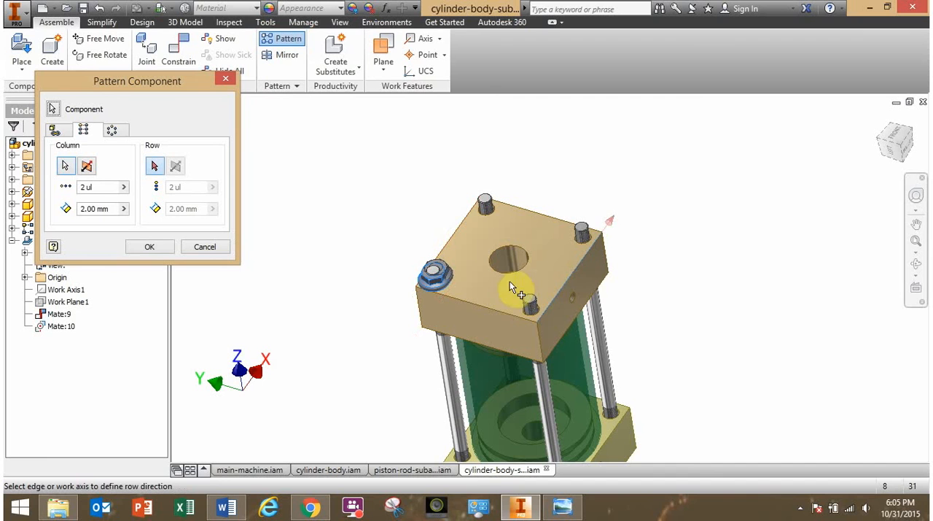
{"action": "left_click", "coordinate": [494, 312]}
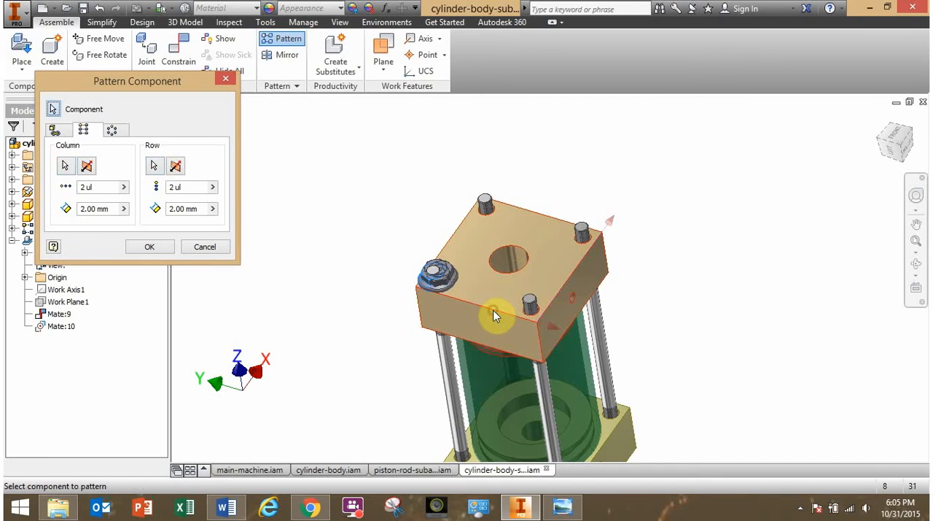
Set both column and row spacing to 39 mm and create the 2 by 2 nut pattern.
{"action": "left_click_drag", "start_coordinate": [119, 208], "coordinate": [56, 211]}
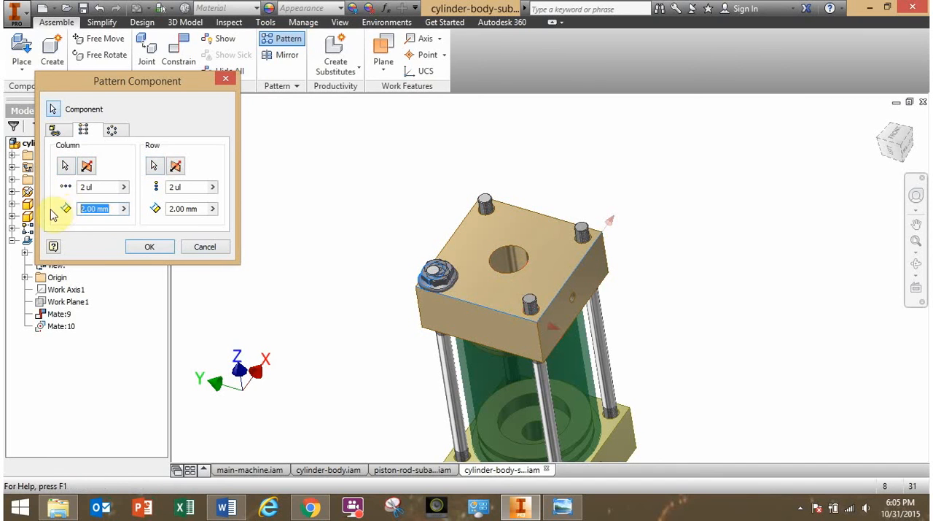
{"action": "type", "text": "39"}
{"action": "left_click_drag", "start_coordinate": [202, 207], "coordinate": [155, 208]}
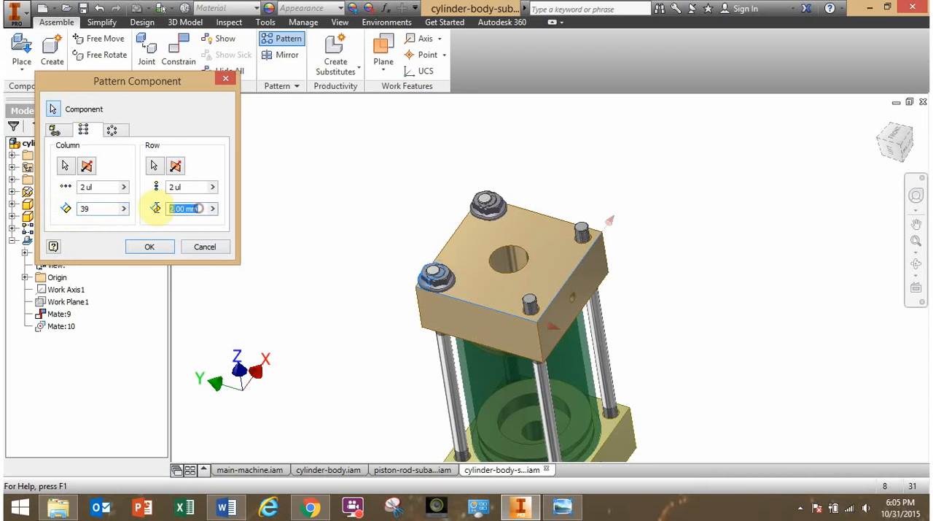
{"action": "type", "text": "39"}
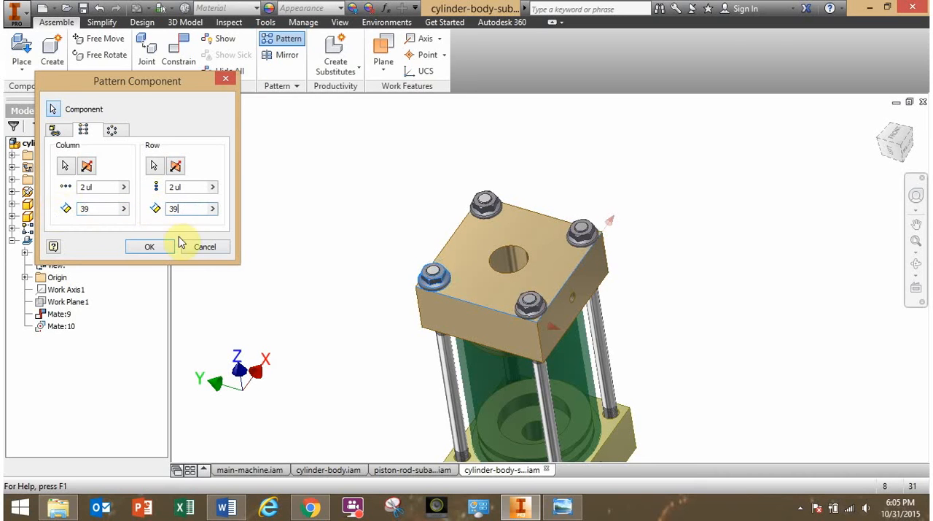
{"action": "left_click", "coordinate": [151, 247]}
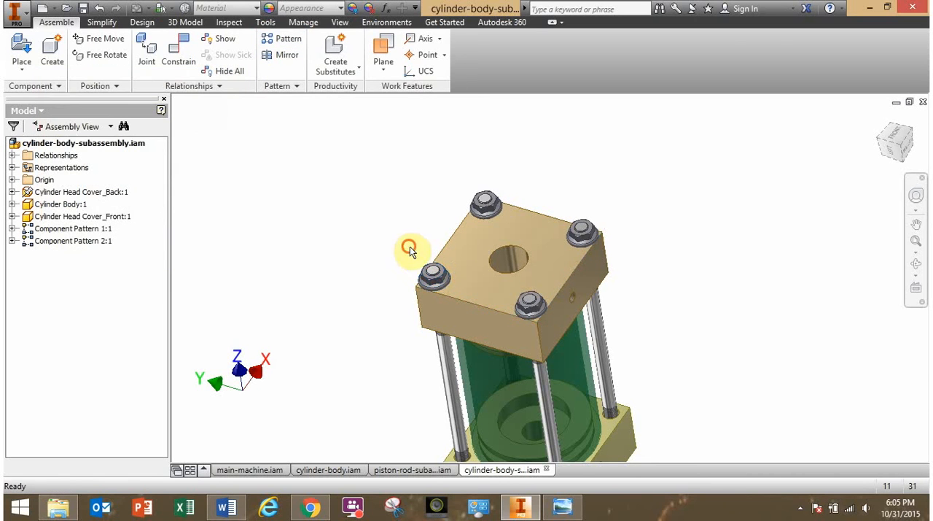
Check the patterned nuts and rods on the front head cover and examine the exposed rod ends at the back head cover.
{"action": "left_click", "coordinate": [528, 311]}
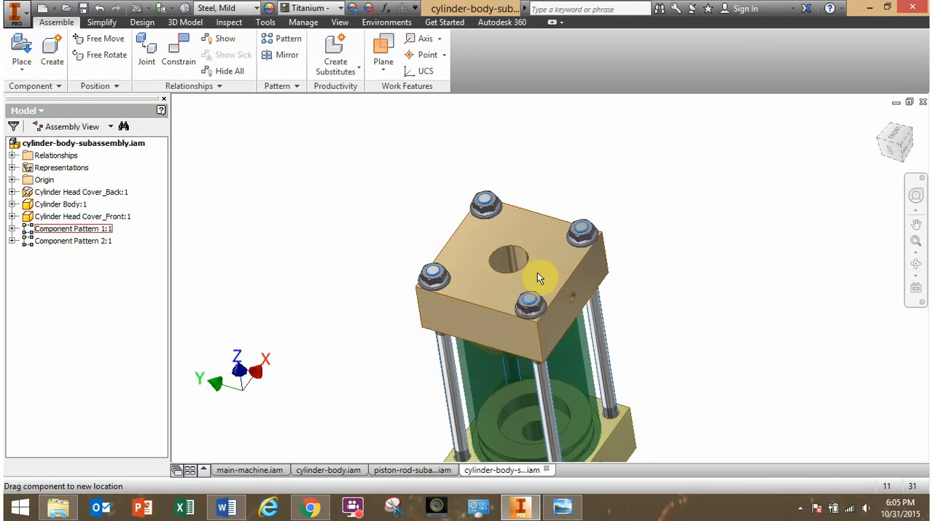
{"action": "left_click", "coordinate": [514, 314]}
{"action": "left_click", "coordinate": [538, 368]}
{"action": "left_click", "coordinate": [333, 310]}
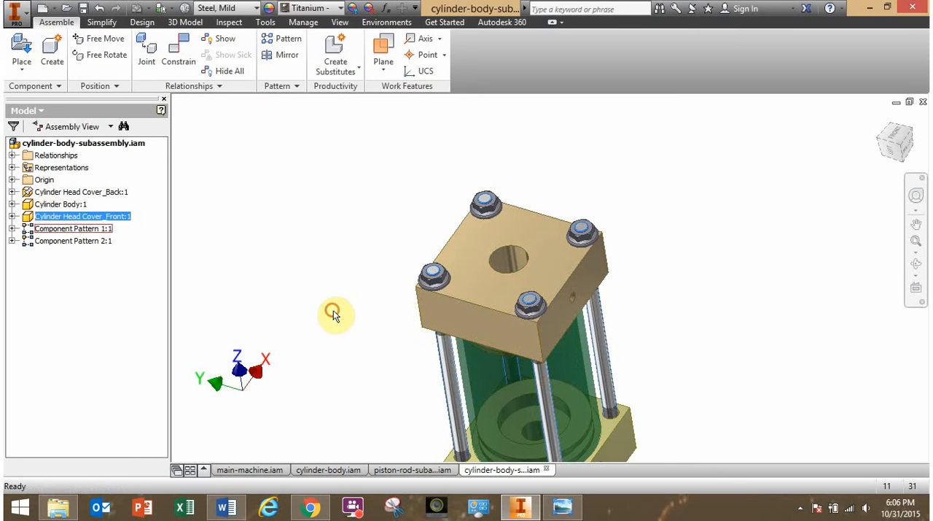
{"action": "middle_click_drag", "start_coordinate": [409, 310], "coordinate": [336, 250], "text": "shift"}
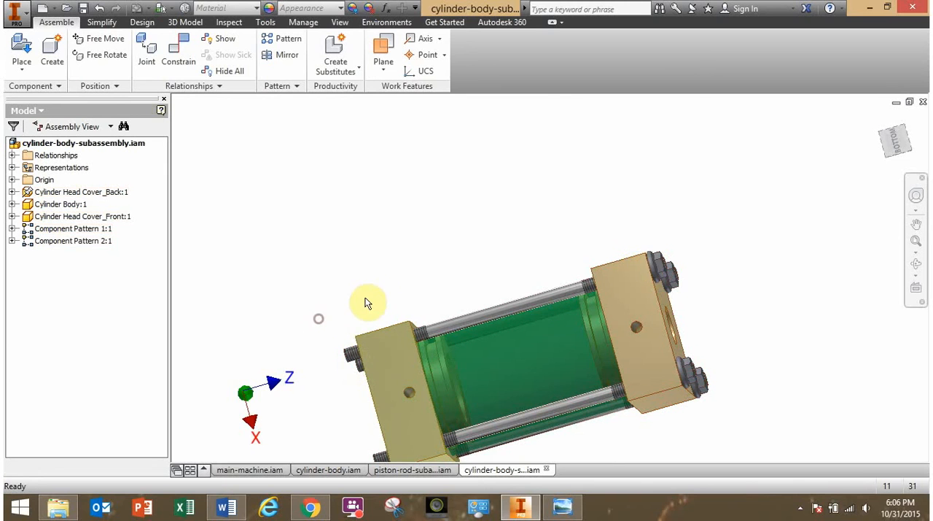
{"action": "middle_click_drag", "start_coordinate": [367, 302], "coordinate": [385, 276], "text": "shift"}
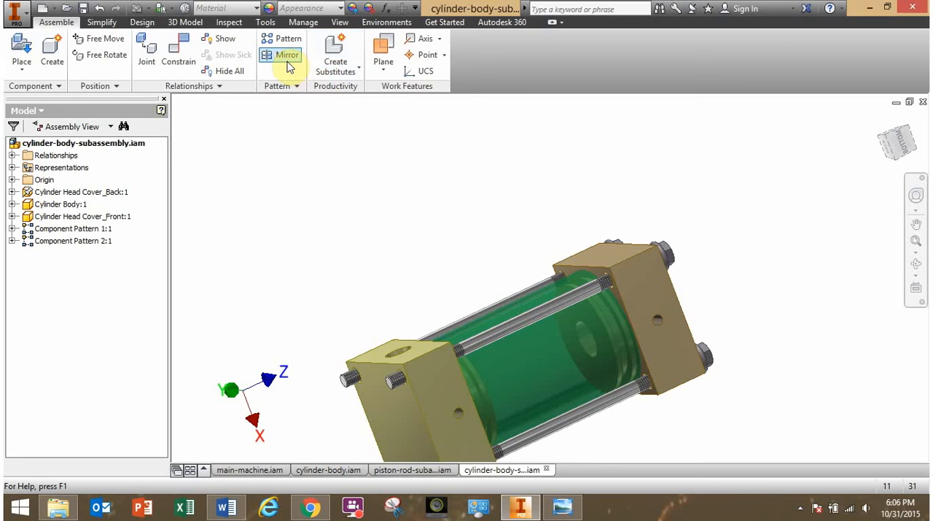
{"action": "left_click", "coordinate": [365, 248]}
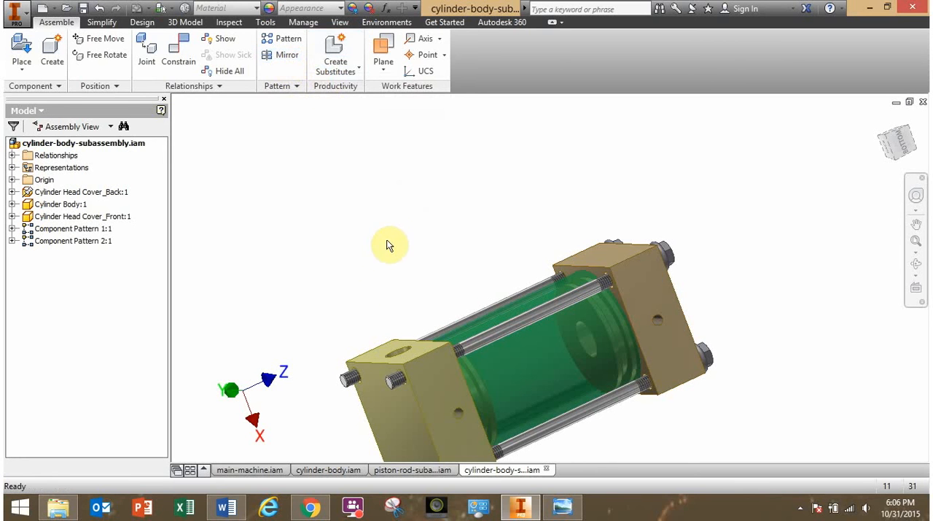
{"action": "middle_click_drag", "start_coordinate": [384, 234], "coordinate": [416, 254], "text": "shift"}
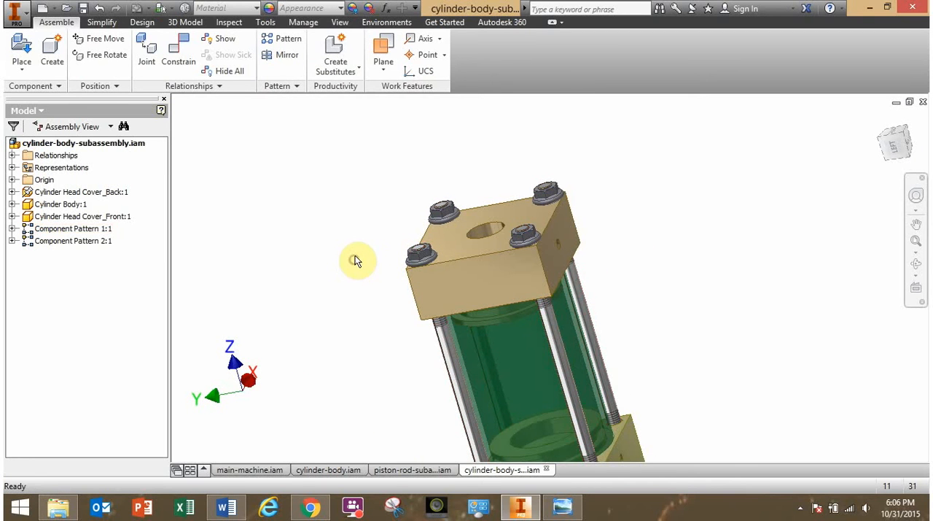
Turn on the display of degrees of freedom for the assembly components.
{"action": "left_click", "coordinate": [231, 23]}
{"action": "left_click", "coordinate": [186, 22]}
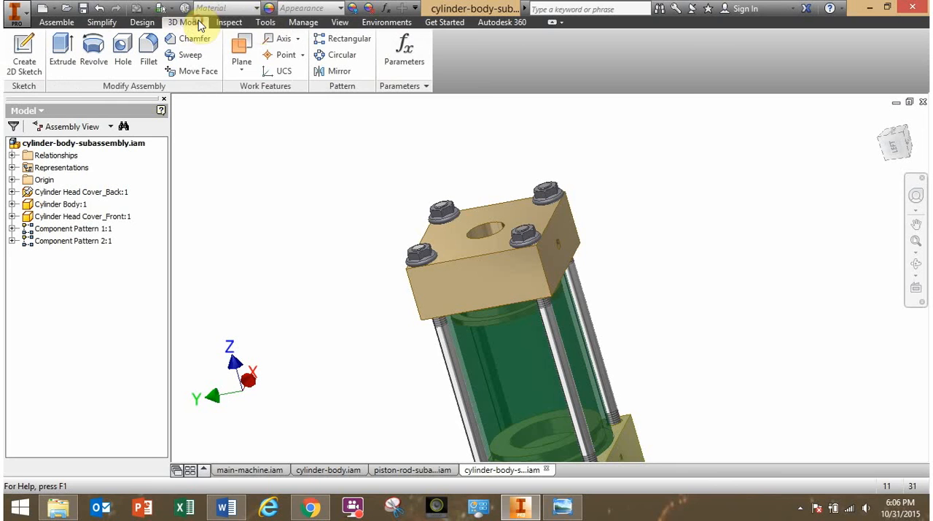
{"action": "left_click", "coordinate": [273, 22]}
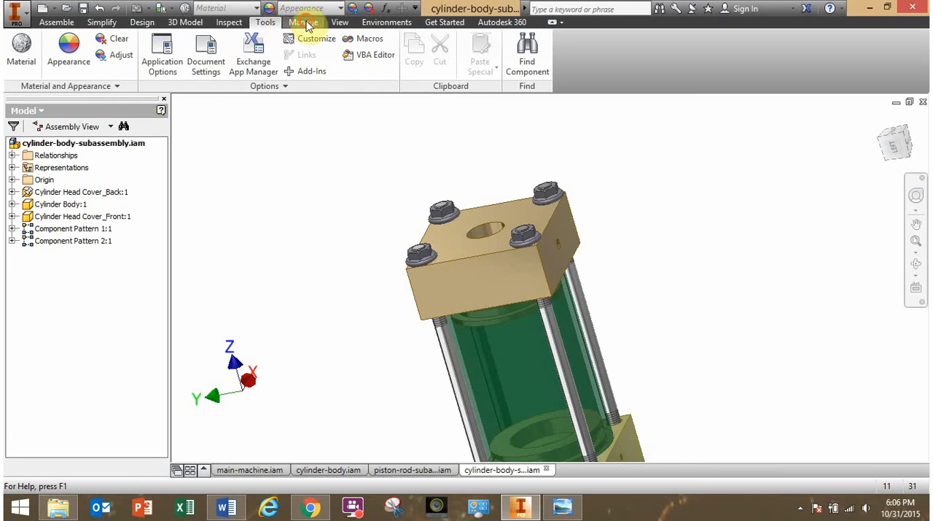
{"action": "left_click", "coordinate": [305, 22]}
{"action": "left_click", "coordinate": [344, 23]}
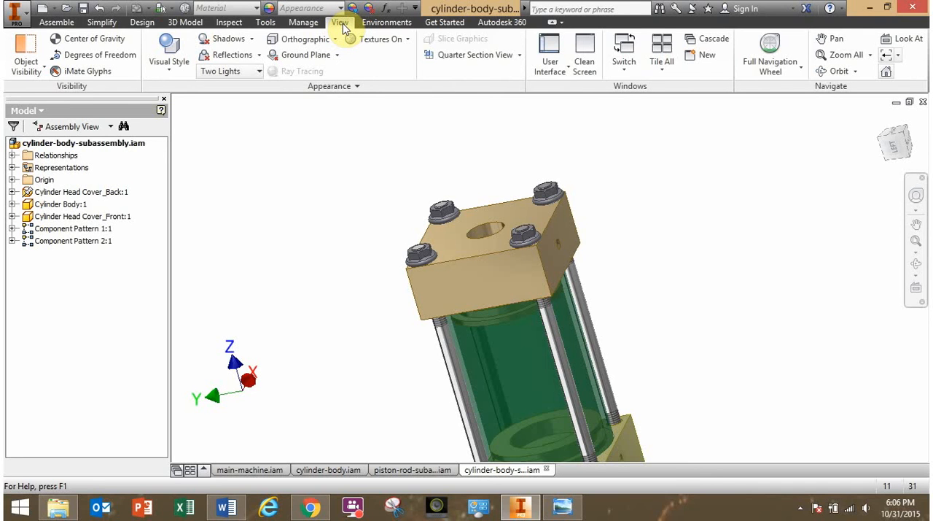
{"action": "left_click", "coordinate": [119, 64]}
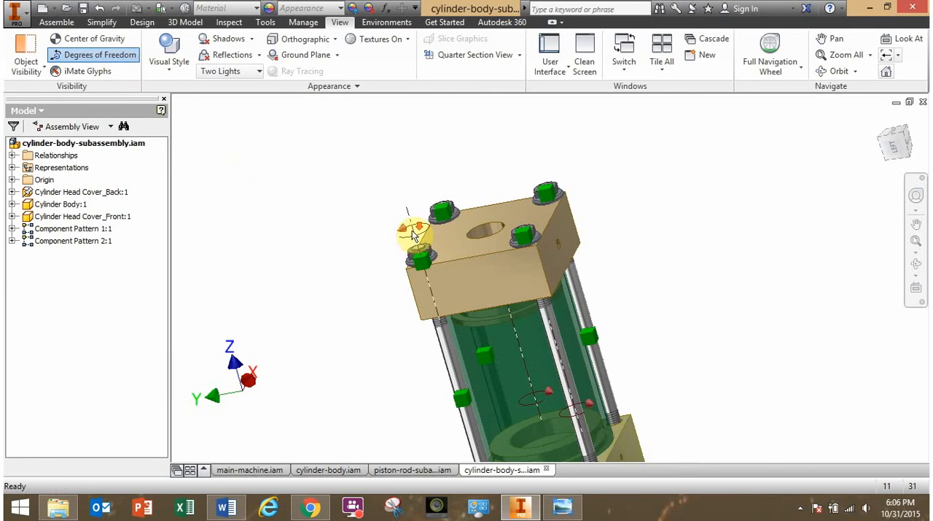
Examine the remaining degrees of freedom of the nuts and threaded rods around the front head cover.
{"action": "scroll", "coordinate": [412, 233], "scroll_direction": "up", "scroll_amount": 4}
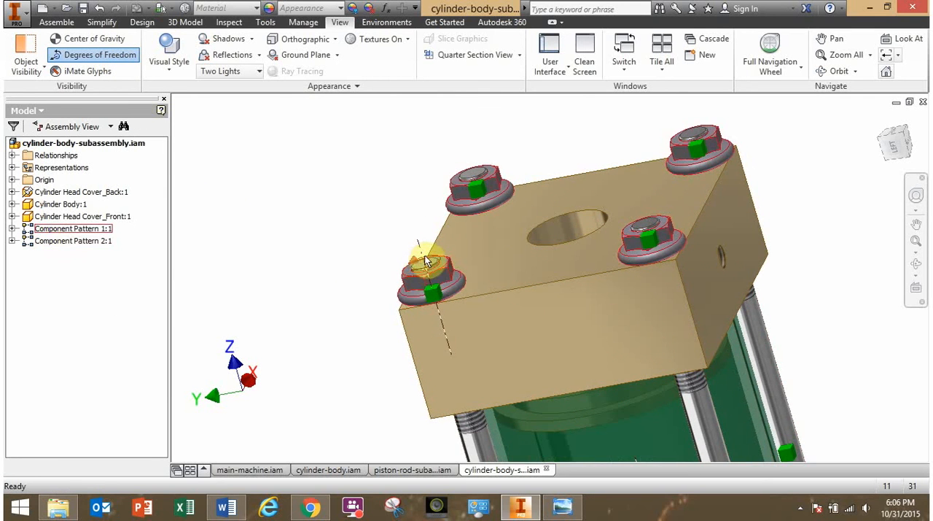
{"action": "scroll", "coordinate": [421, 264], "scroll_direction": "down", "scroll_amount": 2}
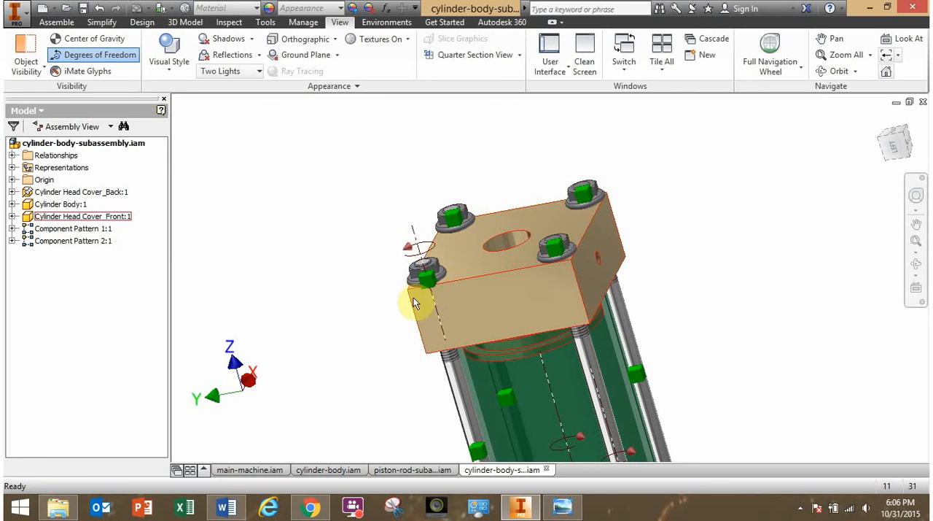
{"action": "middle_click_drag", "start_coordinate": [406, 306], "coordinate": [487, 224], "text": "shift"}
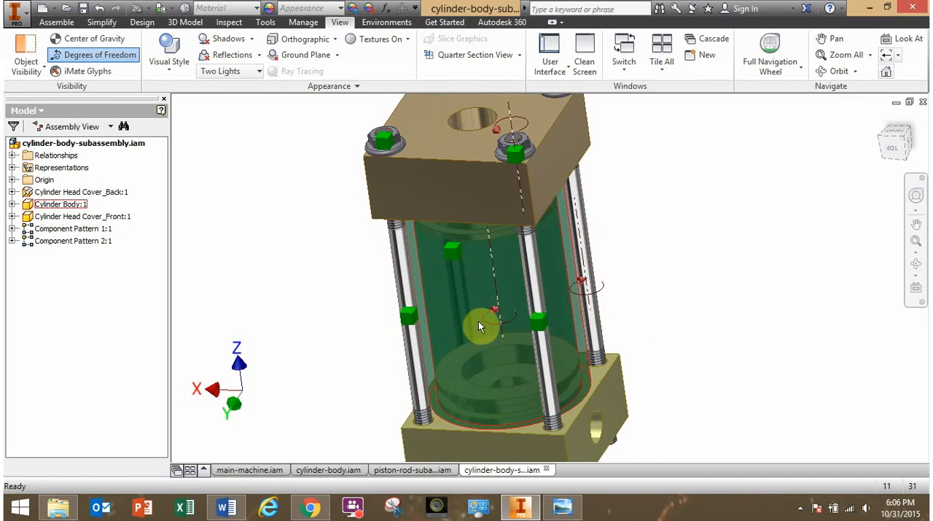
{"action": "middle_click_drag", "start_coordinate": [424, 308], "coordinate": [437, 315], "text": "shift"}
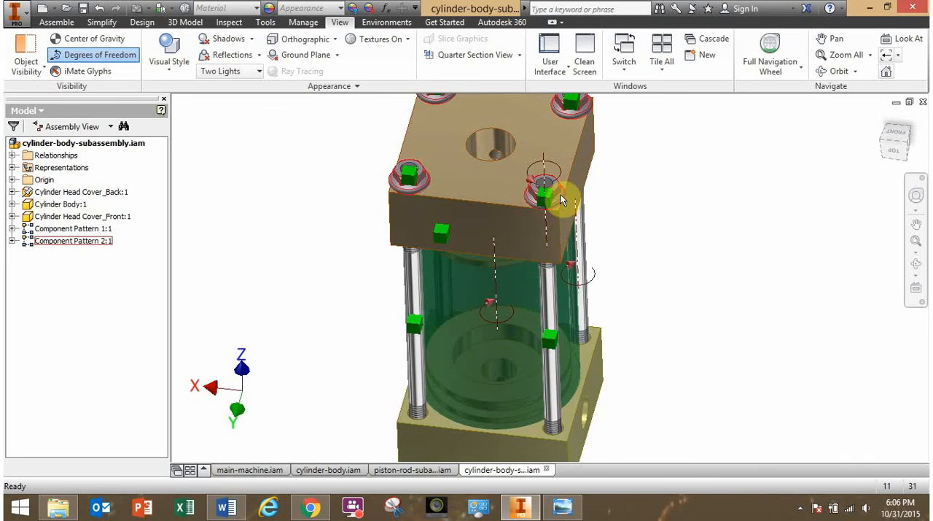
{"action": "left_click_drag", "start_coordinate": [559, 198], "coordinate": [557, 191]}
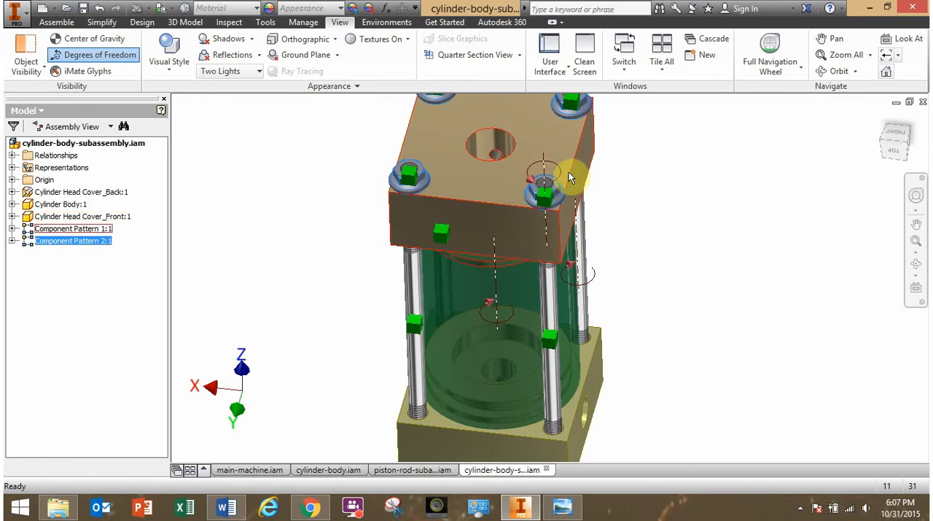
{"action": "left_click", "coordinate": [660, 220]}
{"action": "middle_click_drag", "start_coordinate": [711, 285], "coordinate": [676, 271], "text": "shift"}
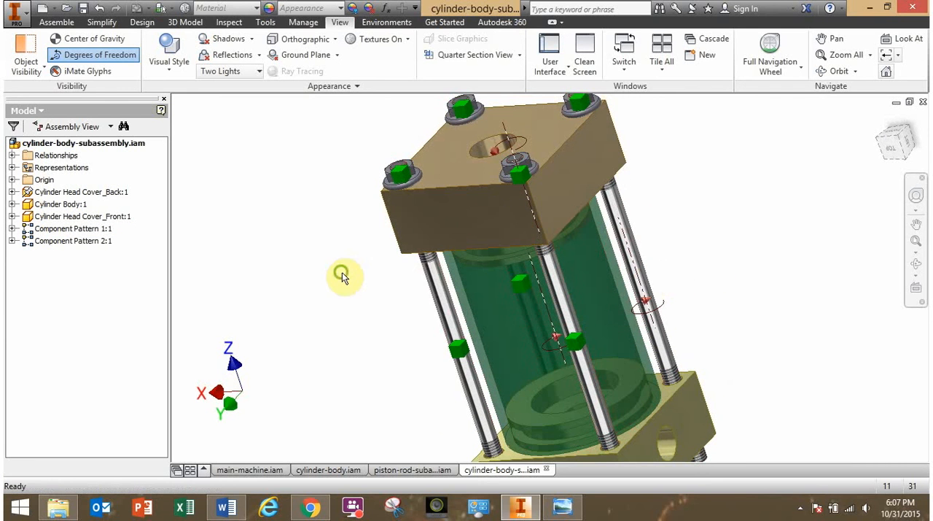
Test the remaining movement of the cylinder body between the two head covers.
{"action": "middle_click_drag", "start_coordinate": [342, 273], "coordinate": [356, 275], "text": "shift"}
{"action": "left_click_drag", "start_coordinate": [514, 343], "coordinate": [582, 275]}
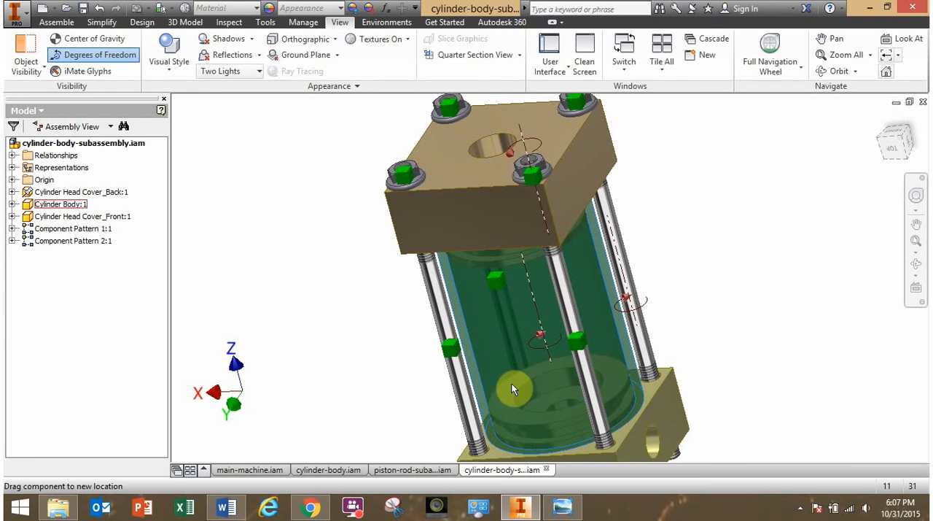
{"action": "left_click_drag", "start_coordinate": [511, 384], "coordinate": [541, 348]}
{"action": "left_click", "coordinate": [329, 298]}
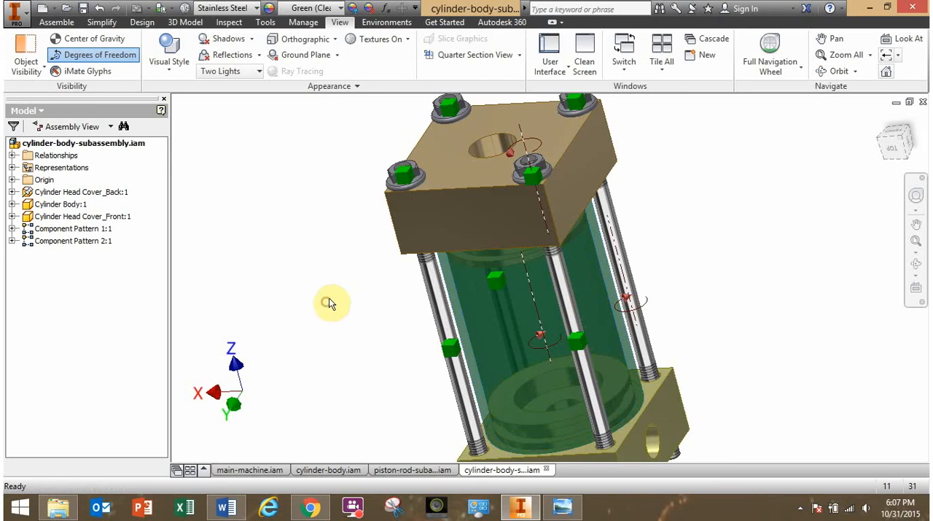
{"action": "scroll", "coordinate": [330, 297], "scroll_direction": "up", "scroll_amount": 3}
{"action": "middle_click_drag", "start_coordinate": [330, 297], "coordinate": [333, 271]}
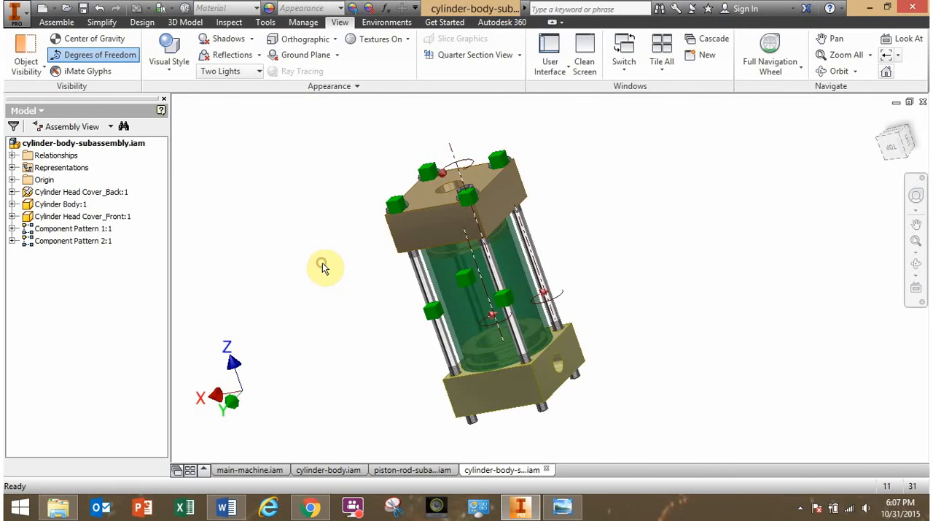
Start a component mirror and select the whole pattern of four M5 flange nuts on the front head cover.
{"action": "left_click", "coordinate": [58, 23]}
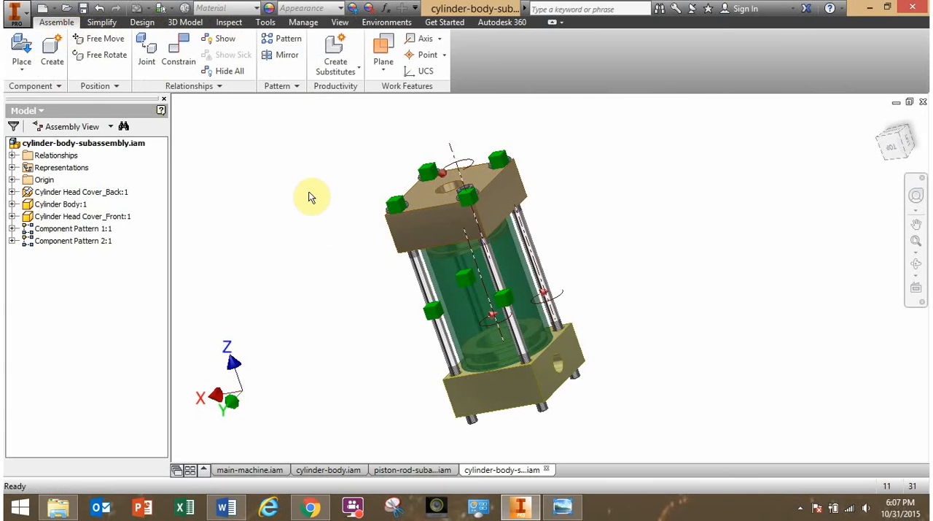
{"action": "left_click", "coordinate": [282, 62]}
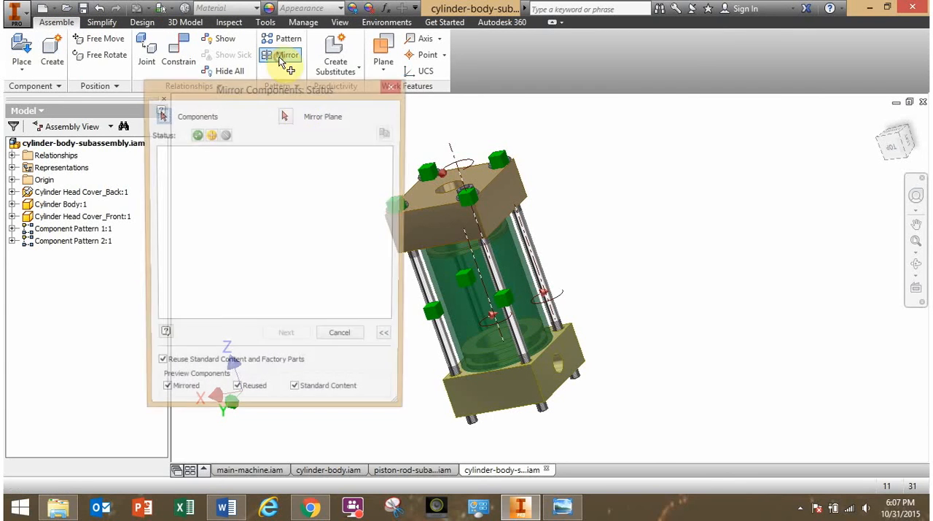
{"action": "middle_click_drag", "start_coordinate": [551, 236], "coordinate": [707, 249]}
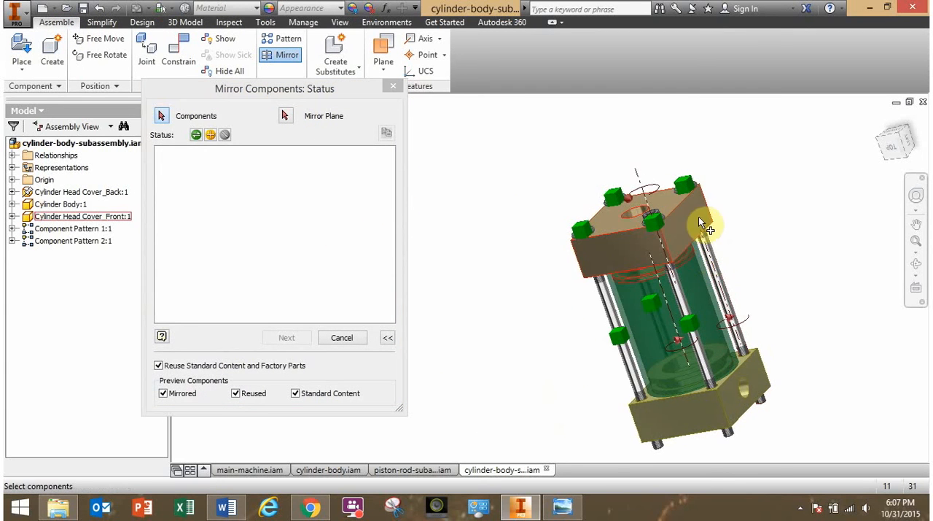
{"action": "middle_click_drag", "start_coordinate": [679, 216], "coordinate": [673, 232], "text": "shift"}
{"action": "scroll", "coordinate": [672, 237], "scroll_direction": "up", "scroll_amount": 3}
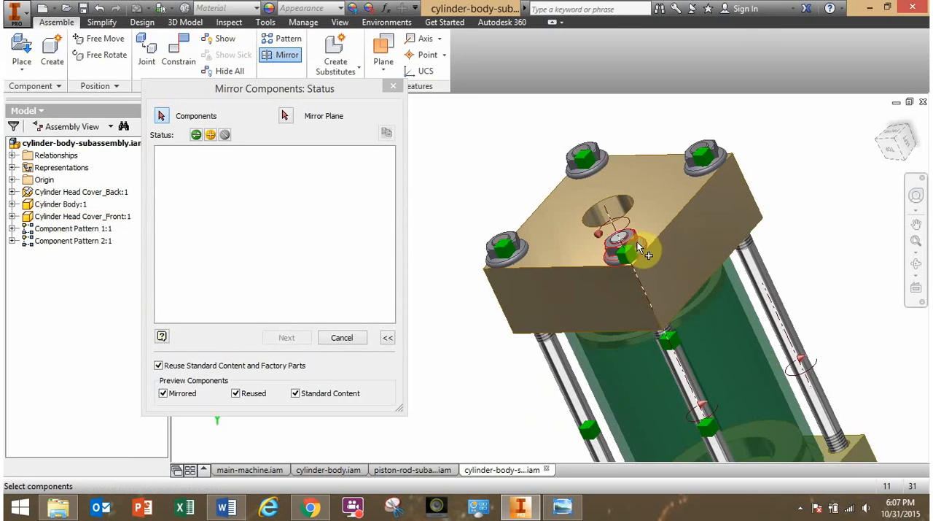
{"action": "middle_click_drag", "start_coordinate": [733, 261], "coordinate": [714, 183], "text": "shift"}
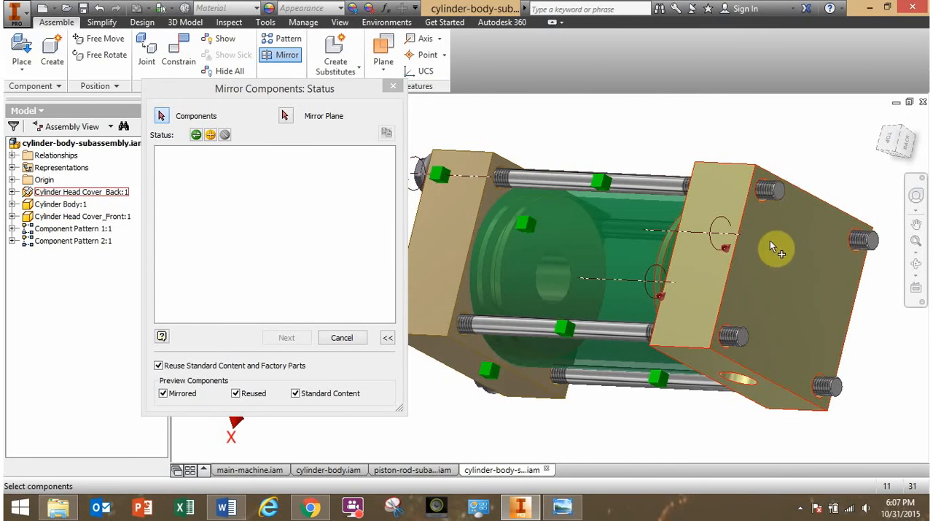
{"action": "middle_click_drag", "start_coordinate": [639, 225], "coordinate": [616, 317], "text": "shift"}
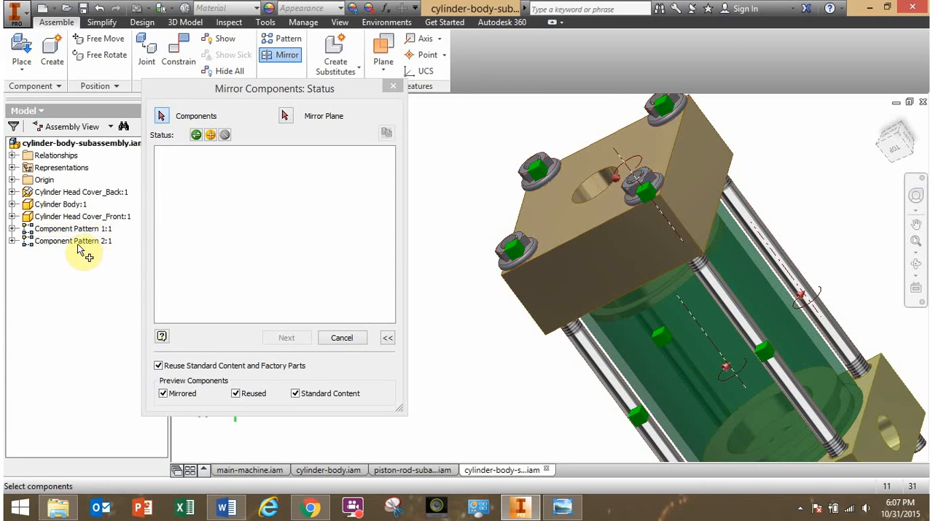
{"action": "left_click", "coordinate": [512, 258]}
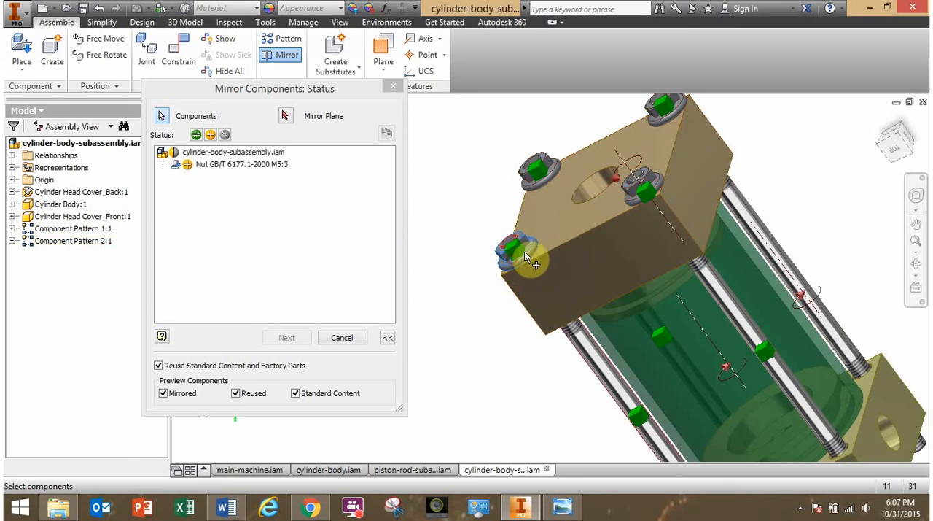
{"action": "left_click", "coordinate": [538, 179]}
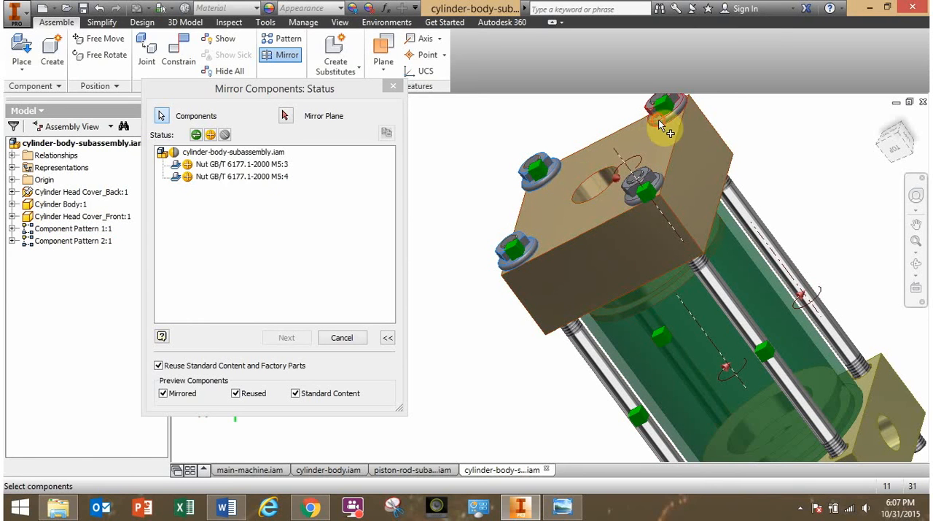
{"action": "left_click", "coordinate": [658, 119]}
{"action": "left_click", "coordinate": [660, 182]}
{"action": "left_click", "coordinate": [658, 182]}
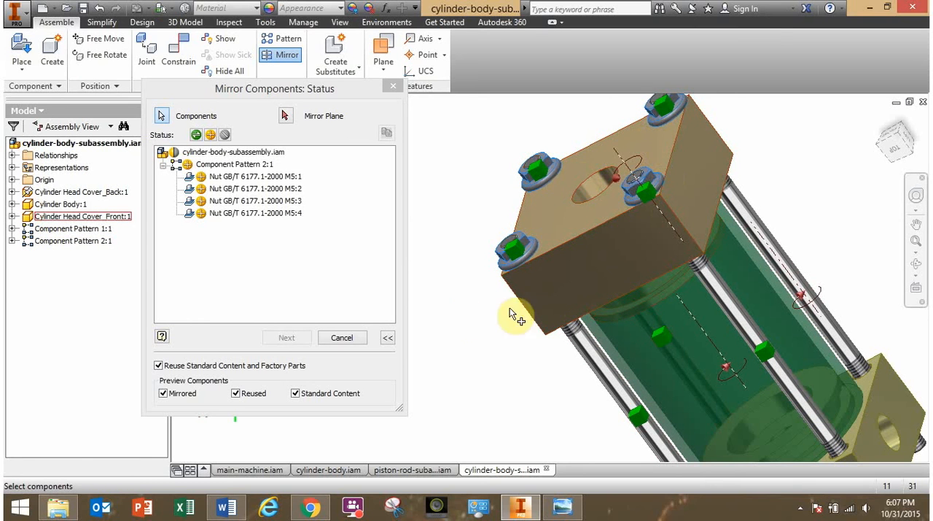
Mirror the selected nuts about the cylinder body's XY plane, inserting the copies in the assembly with the _MIR suffix setting.
{"action": "left_click", "coordinate": [287, 119]}
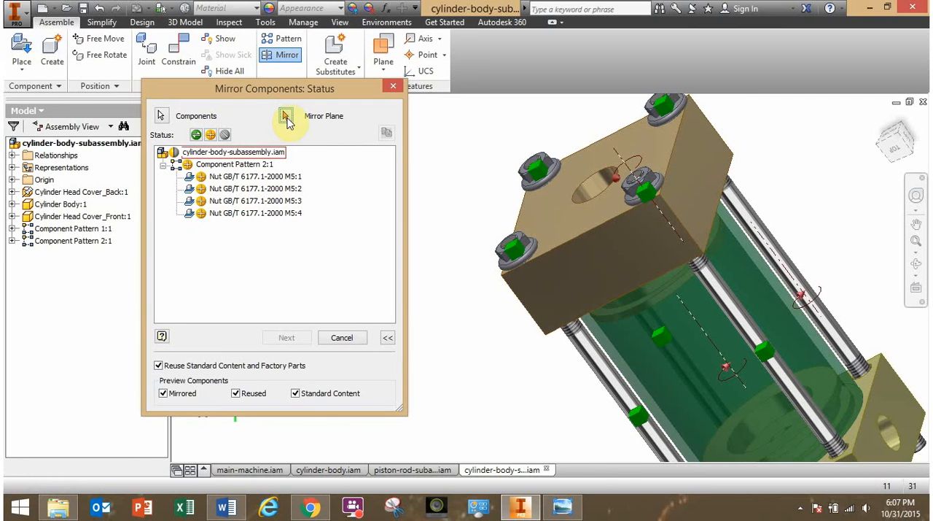
{"action": "left_click", "coordinate": [12, 204]}
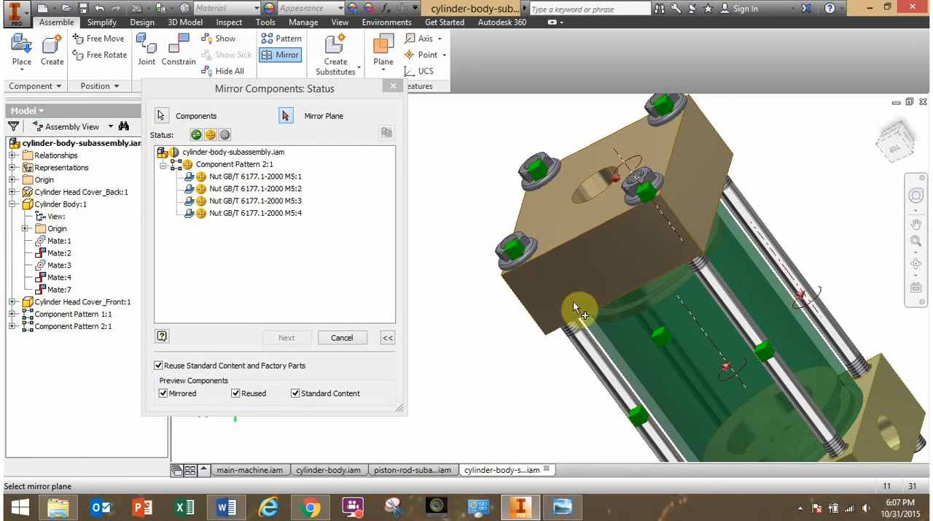
{"action": "middle_click_drag", "start_coordinate": [766, 400], "coordinate": [763, 344]}
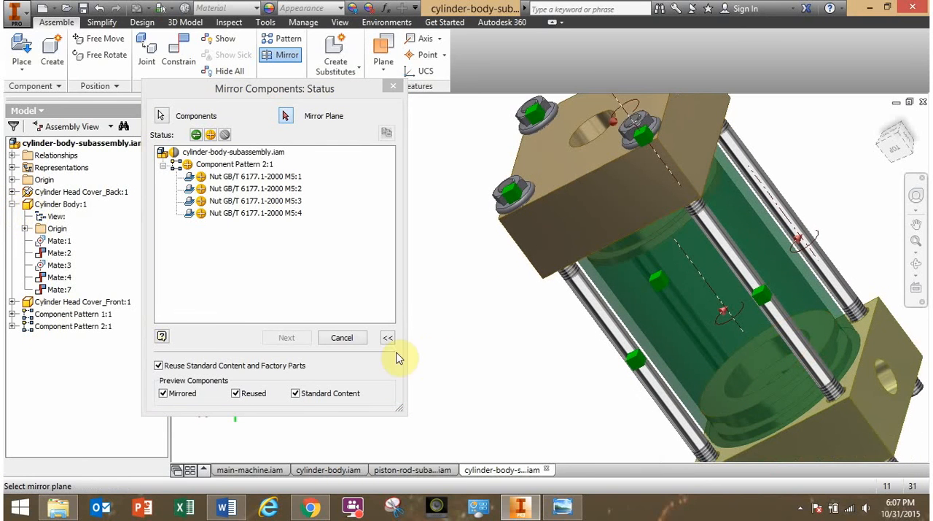
{"action": "left_click", "coordinate": [25, 229]}
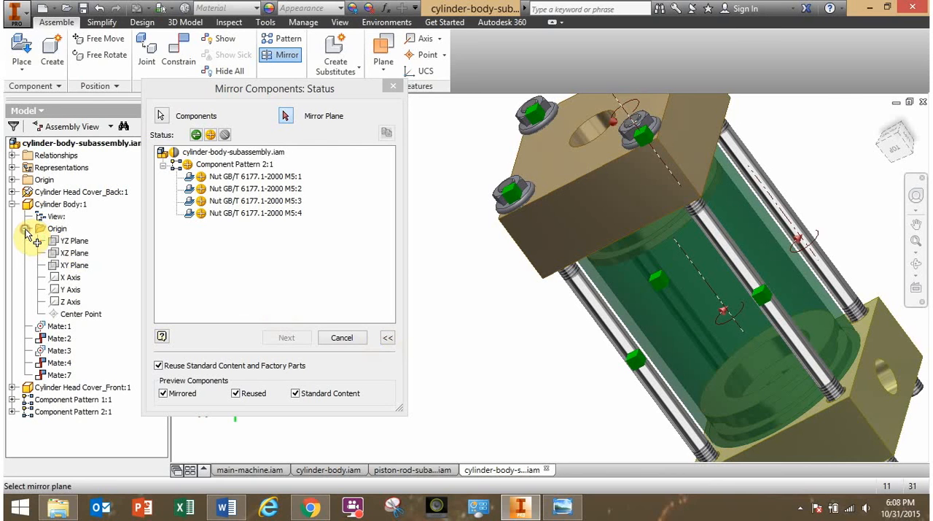
{"action": "left_click", "coordinate": [75, 267]}
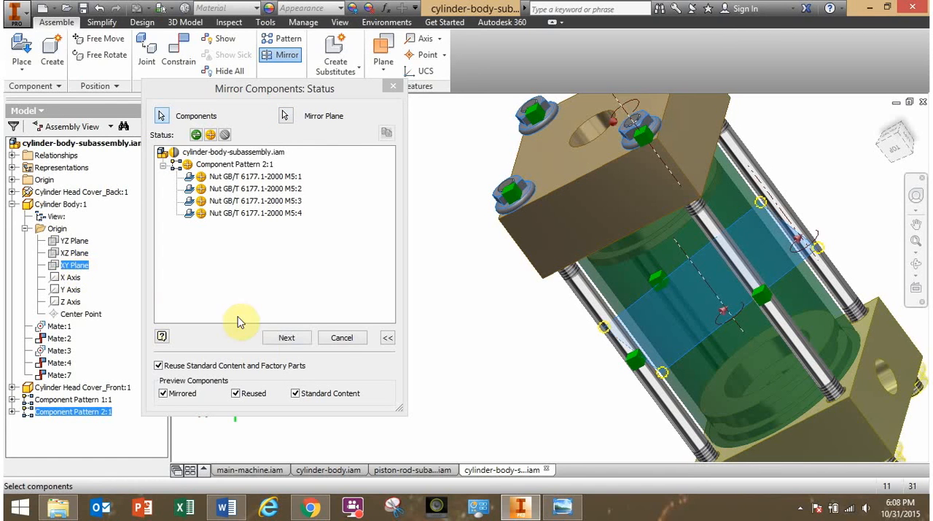
{"action": "left_click", "coordinate": [292, 338]}
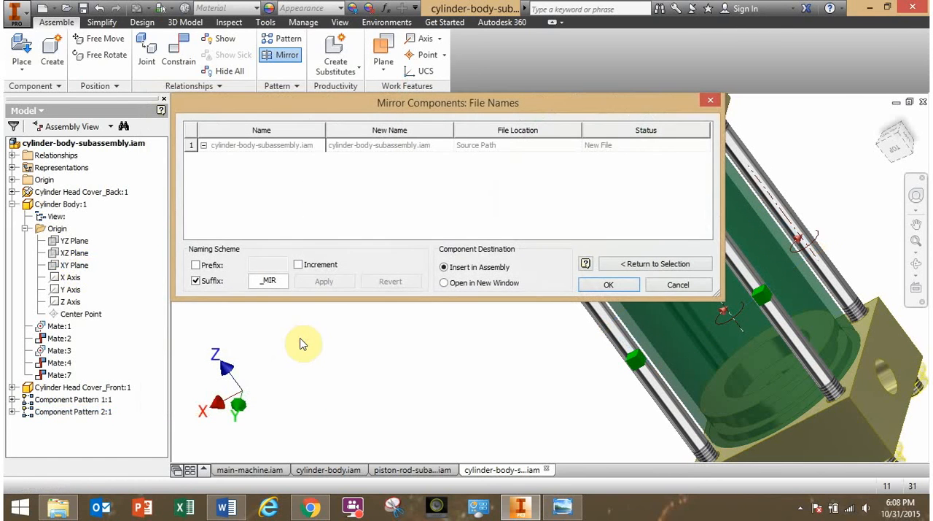
{"action": "left_click", "coordinate": [609, 286]}
Check the mirrored nuts and their degrees of freedom at the back head cover.
{"action": "middle_click_drag", "start_coordinate": [575, 337], "coordinate": [611, 220], "text": "shift"}
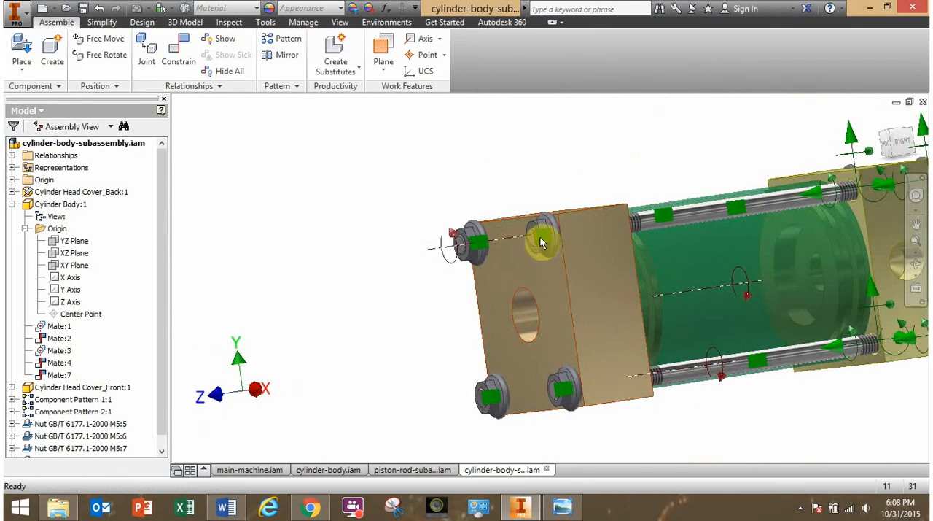
{"action": "middle_click_drag", "start_coordinate": [687, 249], "coordinate": [679, 199], "text": "shift"}
{"action": "scroll", "coordinate": [678, 198], "scroll_direction": "up", "scroll_amount": 4}
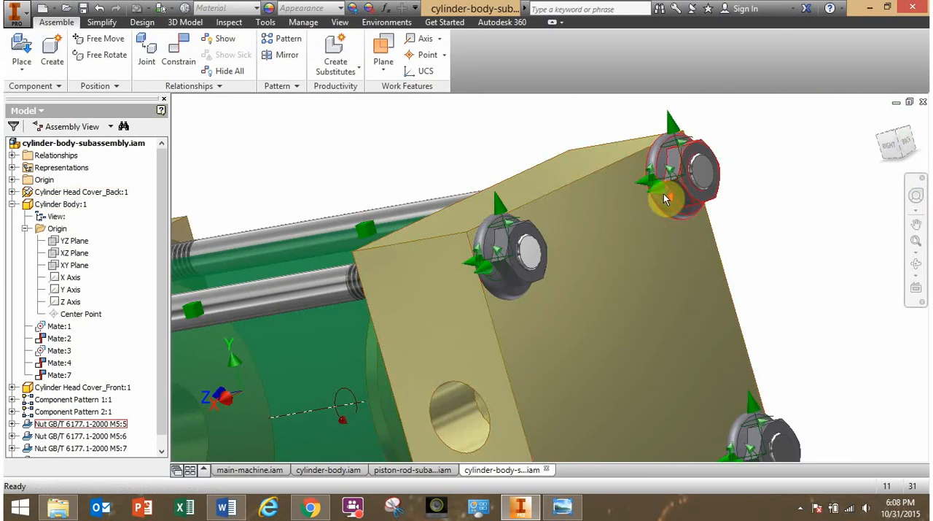
{"action": "scroll", "coordinate": [663, 193], "scroll_direction": "down", "scroll_amount": 3}
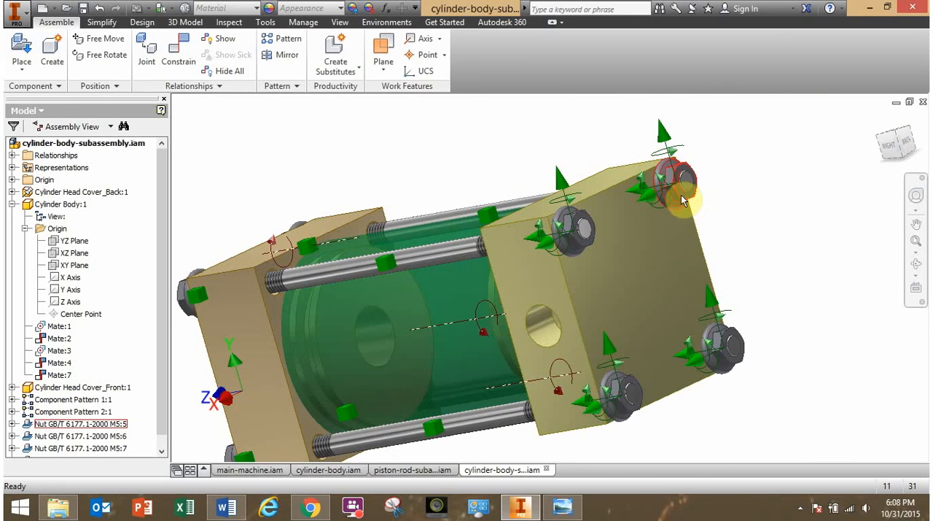
{"action": "middle_click_drag", "start_coordinate": [683, 200], "coordinate": [701, 226], "text": "shift"}
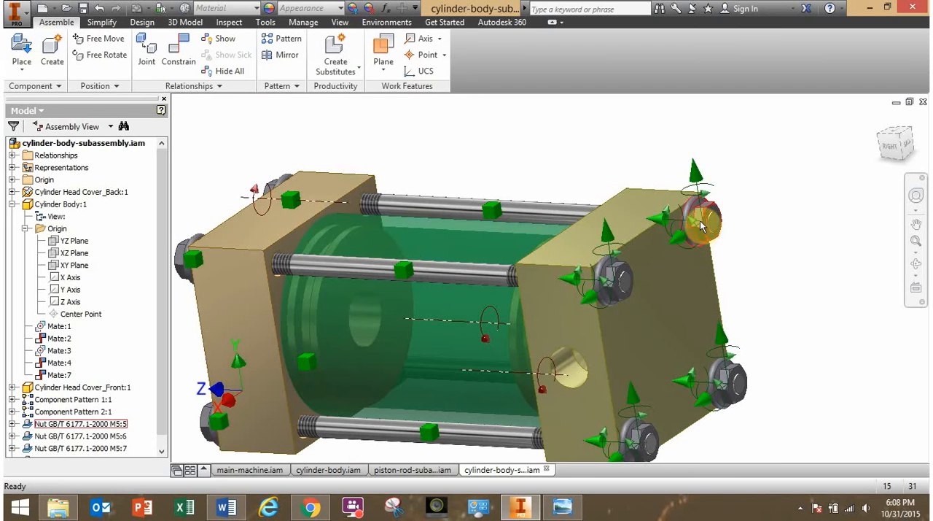
Move one mirrored nut off its rod end at the back head cover and bring its flanged underside into view.
{"action": "left_click_drag", "start_coordinate": [702, 221], "coordinate": [781, 222]}
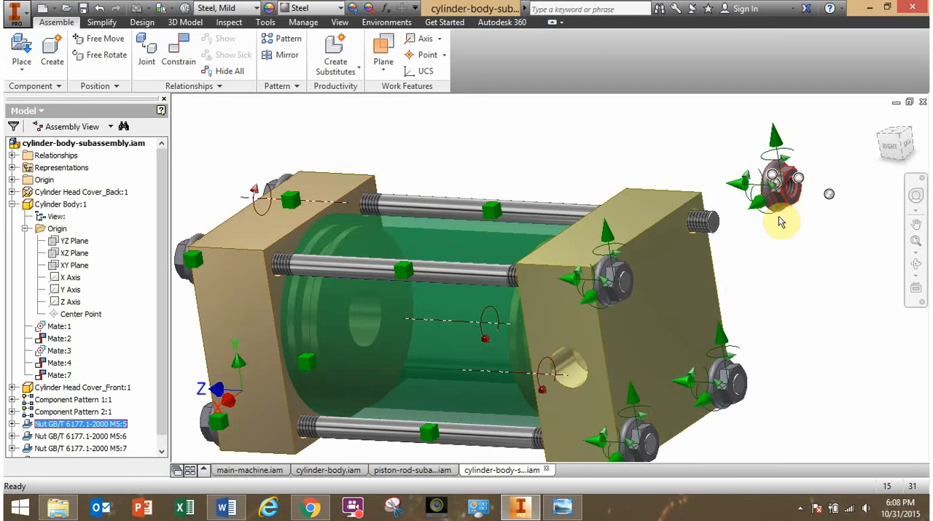
{"action": "left_click_drag", "start_coordinate": [785, 184], "coordinate": [779, 212]}
{"action": "middle_click_drag", "start_coordinate": [779, 212], "coordinate": [875, 185], "text": "shift"}
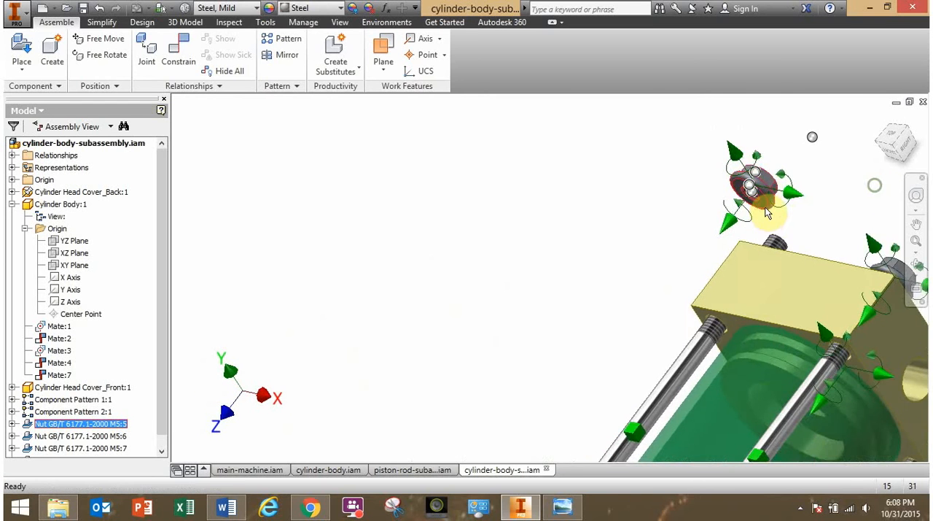
{"action": "scroll", "coordinate": [766, 210], "scroll_direction": "down", "scroll_amount": 2}
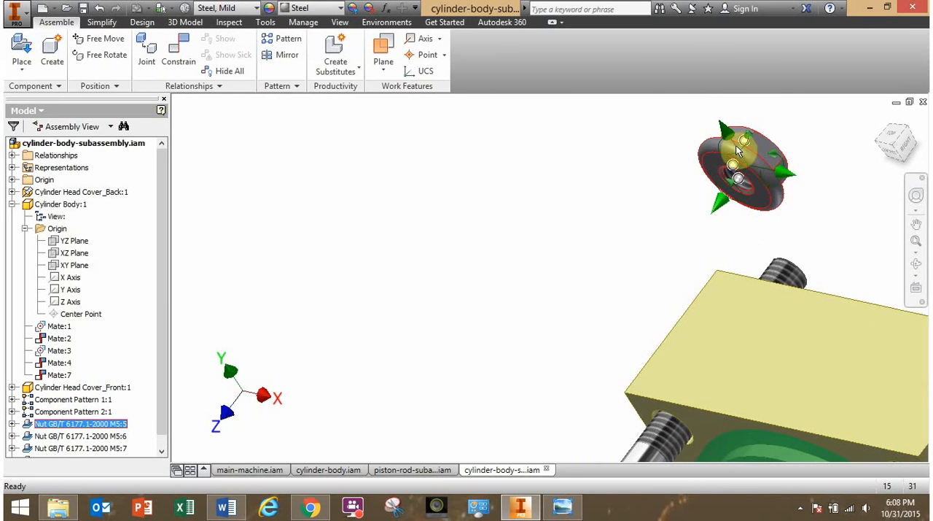
Undo the displacement of the loose nut and the mirroring of the four M5 nuts onto the back head cover.
{"action": "scroll", "coordinate": [722, 191], "scroll_direction": "up", "scroll_amount": 2}
{"action": "scroll", "coordinate": [759, 232], "scroll_direction": "up", "scroll_amount": 2}
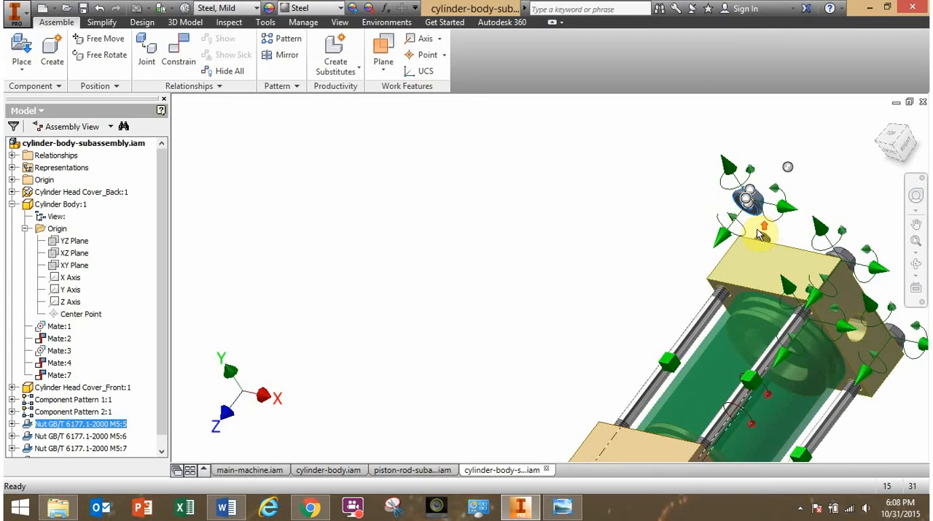
{"action": "middle_click_drag", "start_coordinate": [762, 234], "coordinate": [616, 211], "text": "shift"}
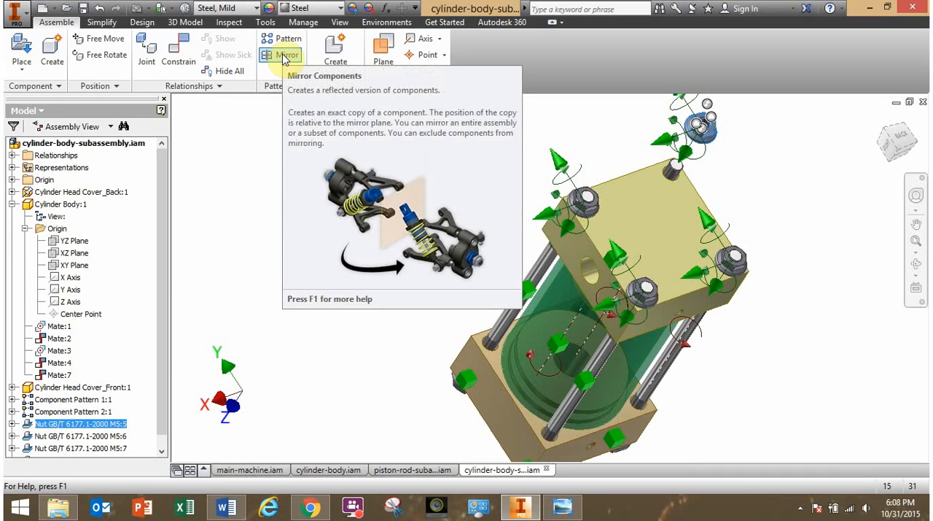
{"action": "left_click", "coordinate": [245, 162]}
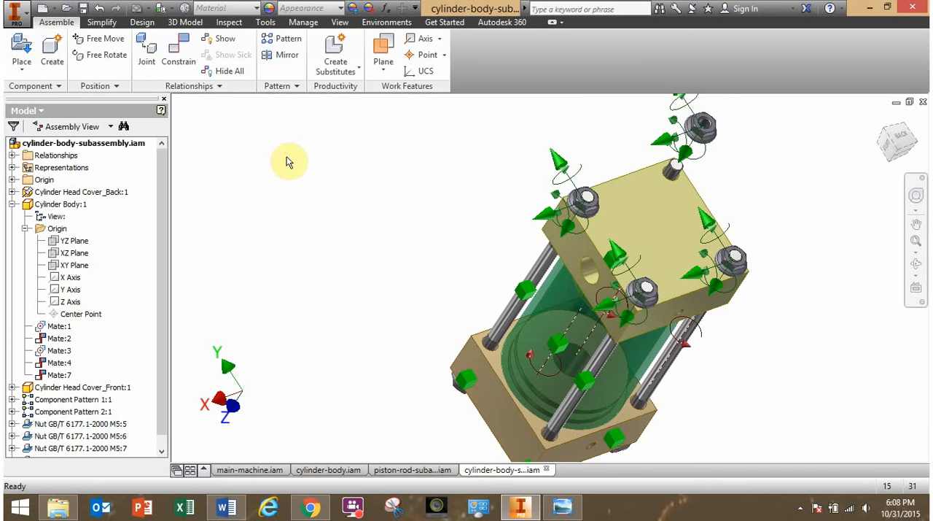
{"action": "left_click", "coordinate": [100, 11]}
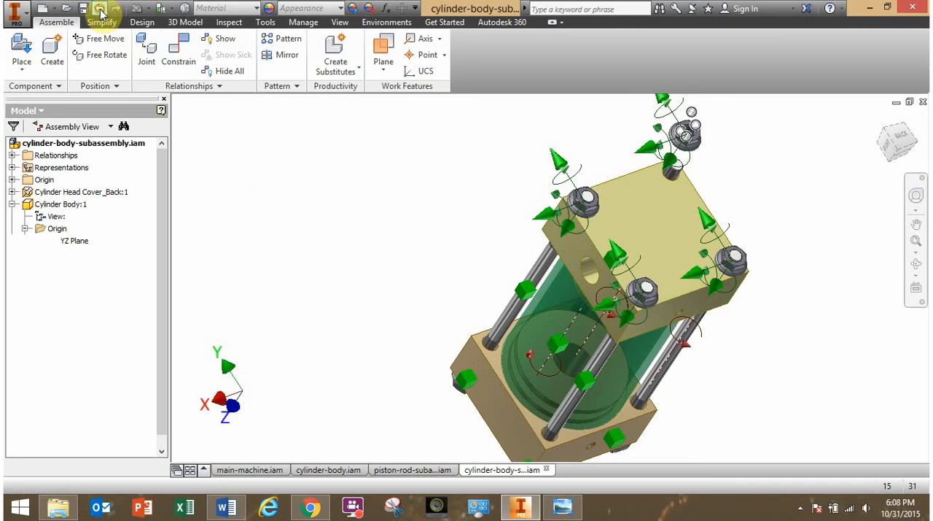
{"action": "left_click", "coordinate": [100, 11]}
{"action": "left_click", "coordinate": [100, 11]}
{"action": "left_click", "coordinate": [100, 11]}
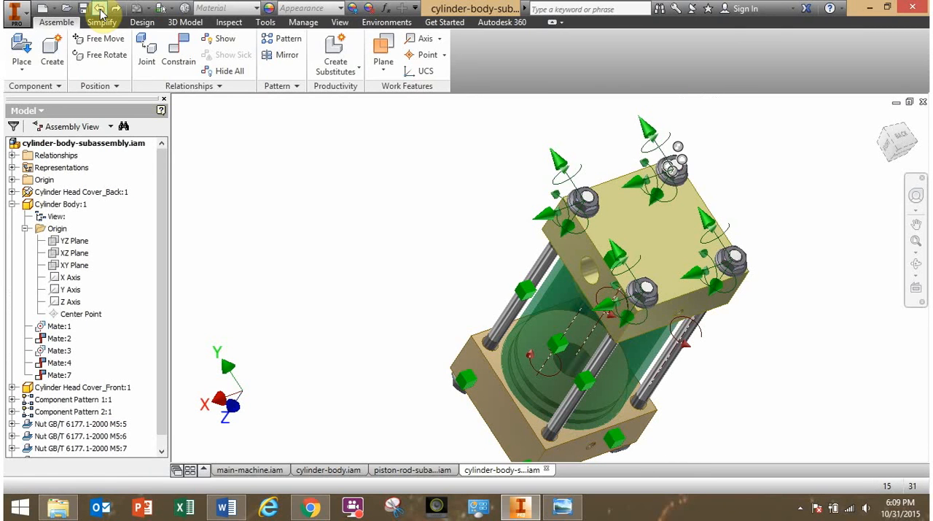
{"action": "left_click", "coordinate": [100, 11]}
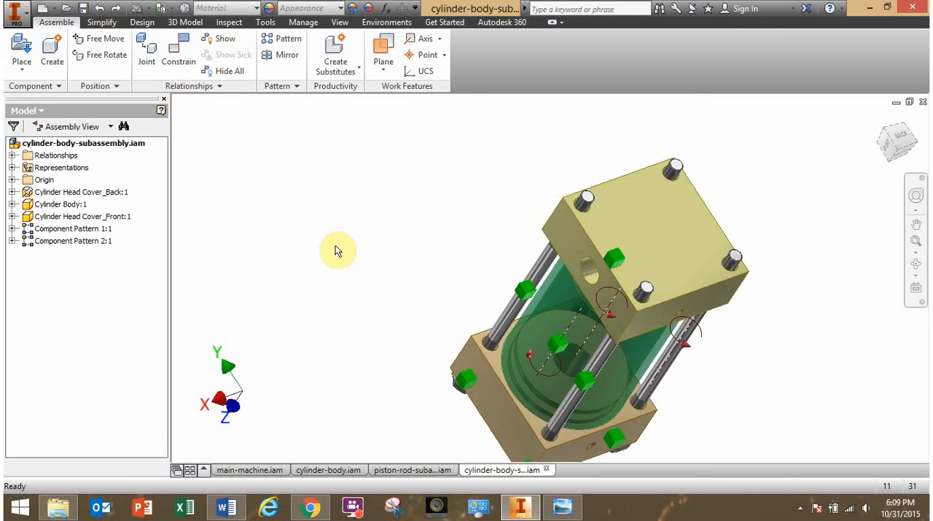
Examine the cylinder body sub-assembly from the nuts on the front head cover to the bare rod ends at the back head cover.
{"action": "middle_click_drag", "start_coordinate": [335, 250], "coordinate": [494, 259], "text": "shift"}
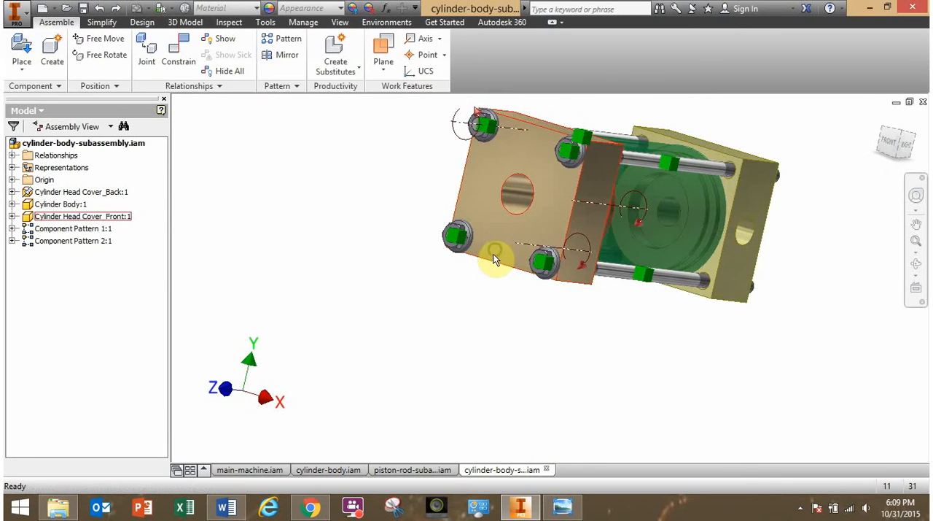
{"action": "scroll", "coordinate": [548, 261], "scroll_direction": "down", "scroll_amount": 3}
{"action": "scroll", "coordinate": [546, 260], "scroll_direction": "up", "scroll_amount": 2}
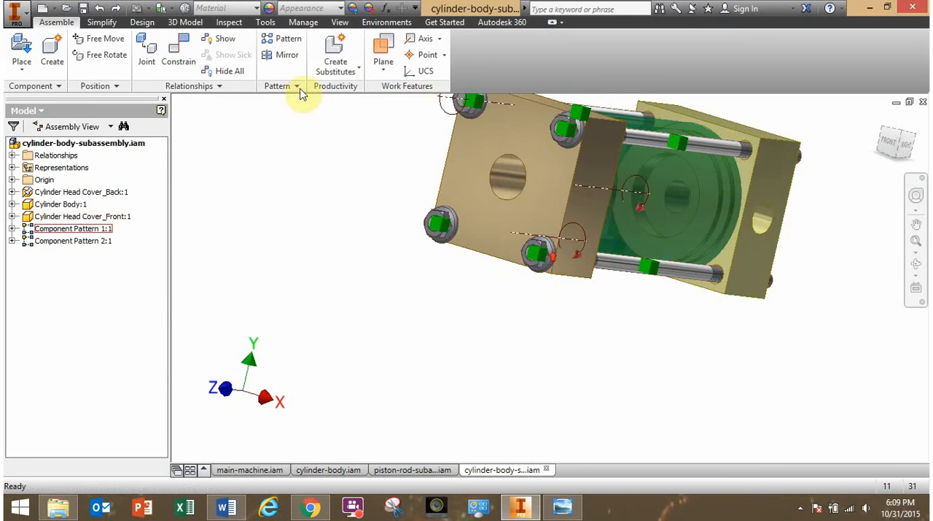
{"action": "middle_click_drag", "start_coordinate": [552, 323], "coordinate": [527, 307], "text": "shift"}
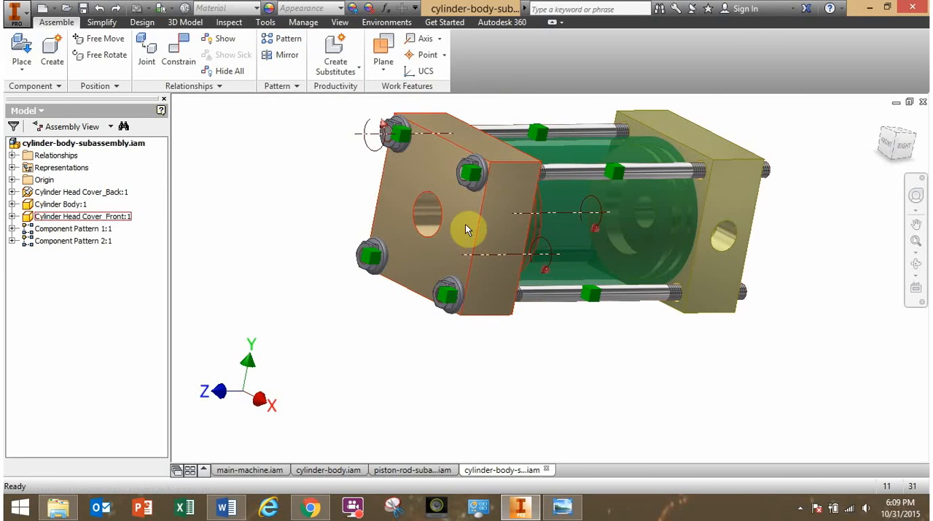
{"action": "middle_click_drag", "start_coordinate": [725, 350], "coordinate": [619, 348], "text": "shift"}
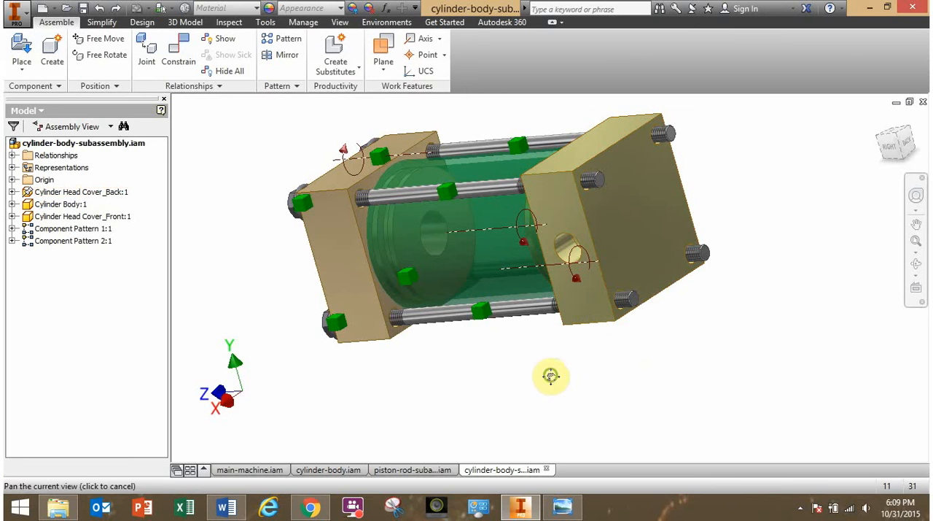
{"action": "middle_click_drag", "start_coordinate": [474, 399], "coordinate": [460, 414], "text": "shift"}
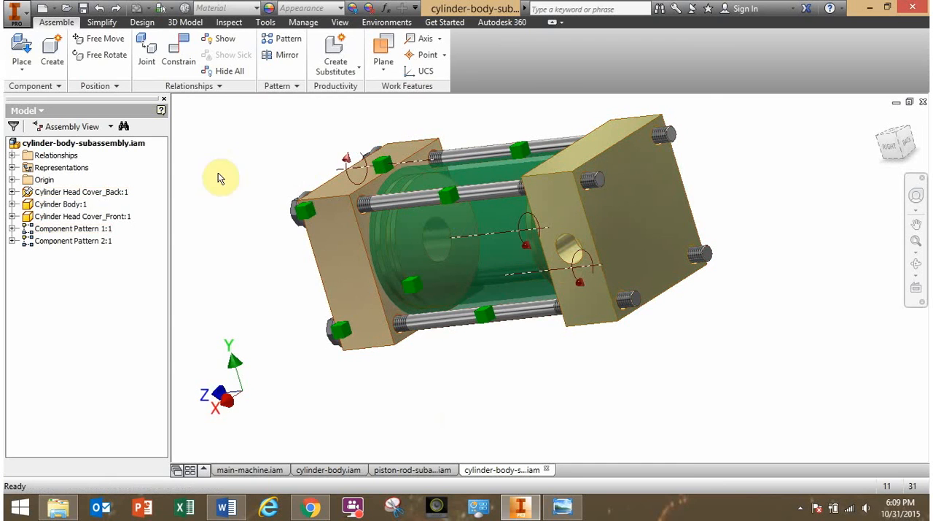
{"action": "middle_click_drag", "start_coordinate": [263, 178], "coordinate": [340, 281], "text": "shift"}
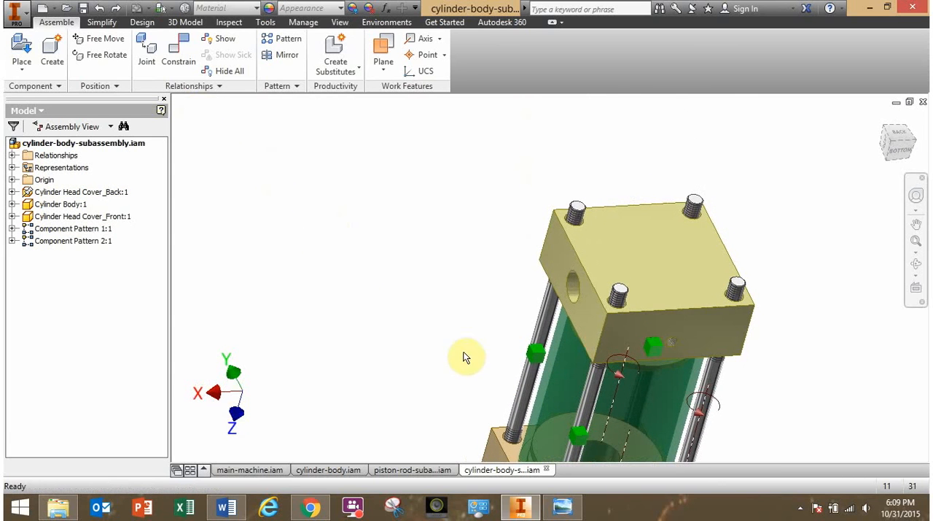
{"action": "middle_click_drag", "start_coordinate": [456, 350], "coordinate": [352, 309]}
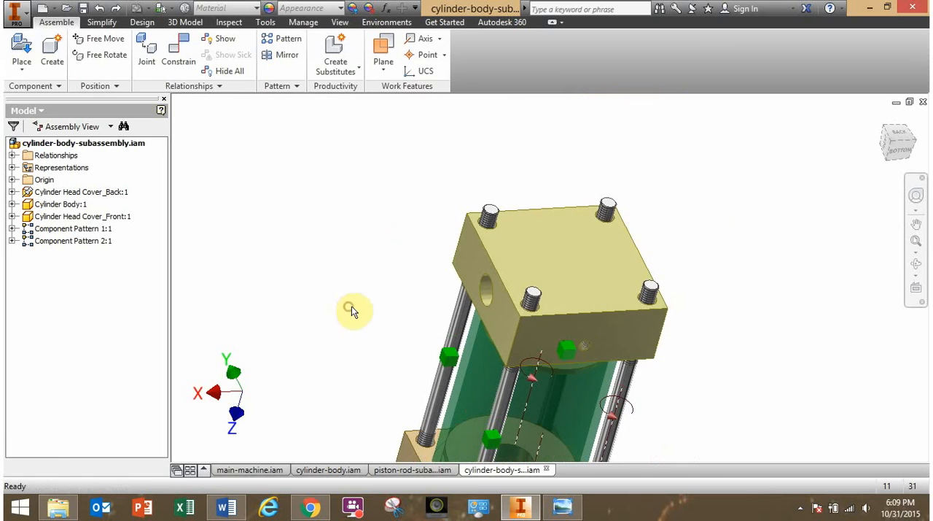
Place one Nut GB_T 6177.1 M5.ipt in the assembly, above the back head cover.
{"action": "left_click", "coordinate": [21, 50]}
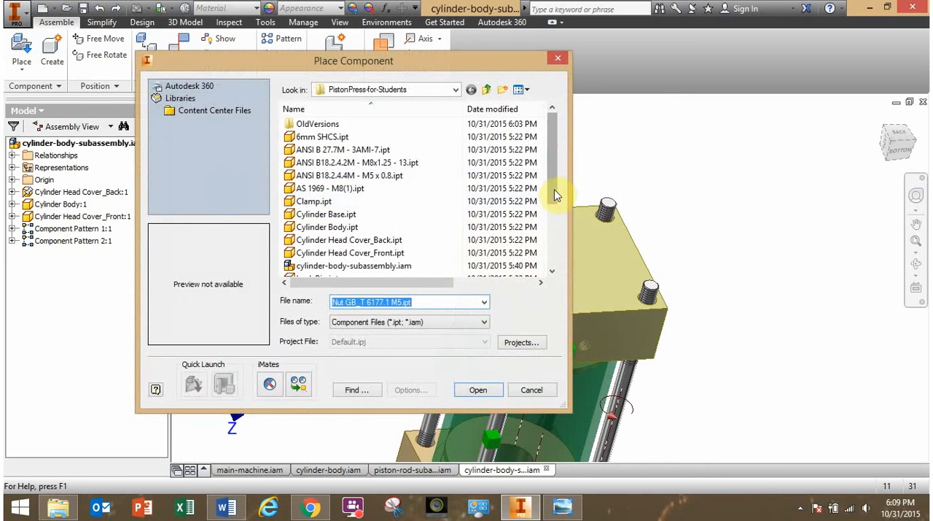
{"action": "left_click_drag", "start_coordinate": [552, 167], "coordinate": [554, 242]}
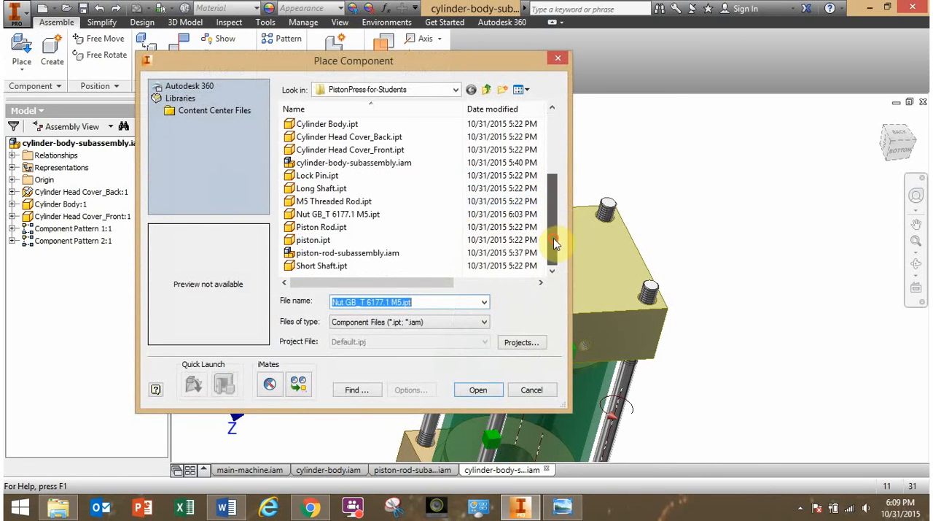
{"action": "left_click", "coordinate": [340, 216]}
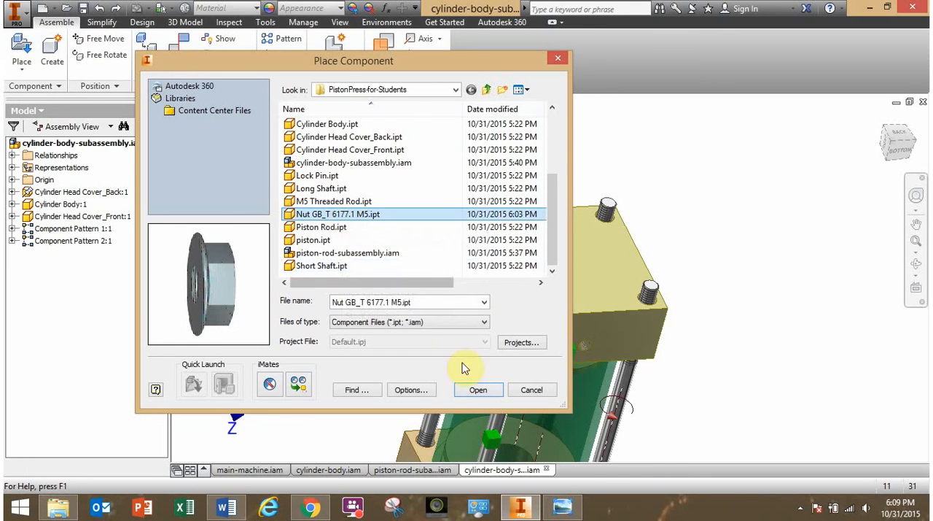
{"action": "left_click", "coordinate": [475, 392]}
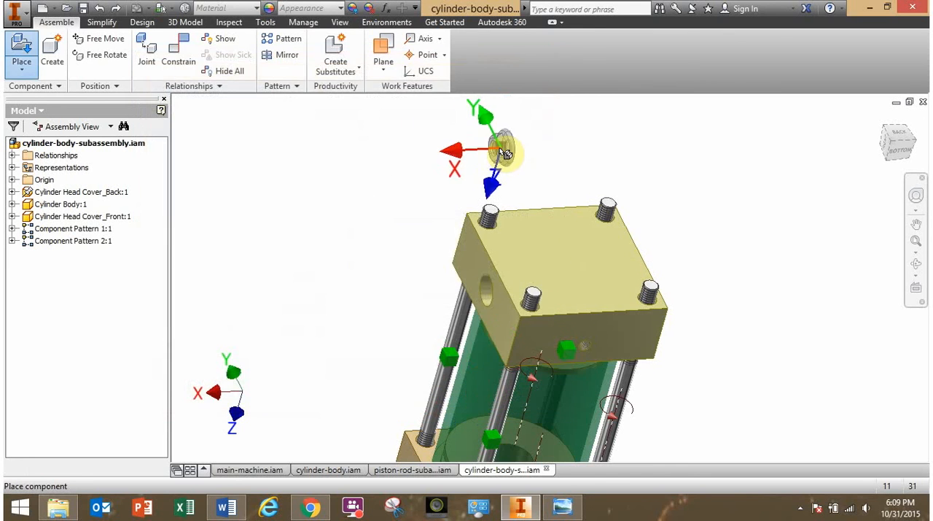
{"action": "left_click", "coordinate": [489, 151]}
{"action": "key", "text": "Escape"}
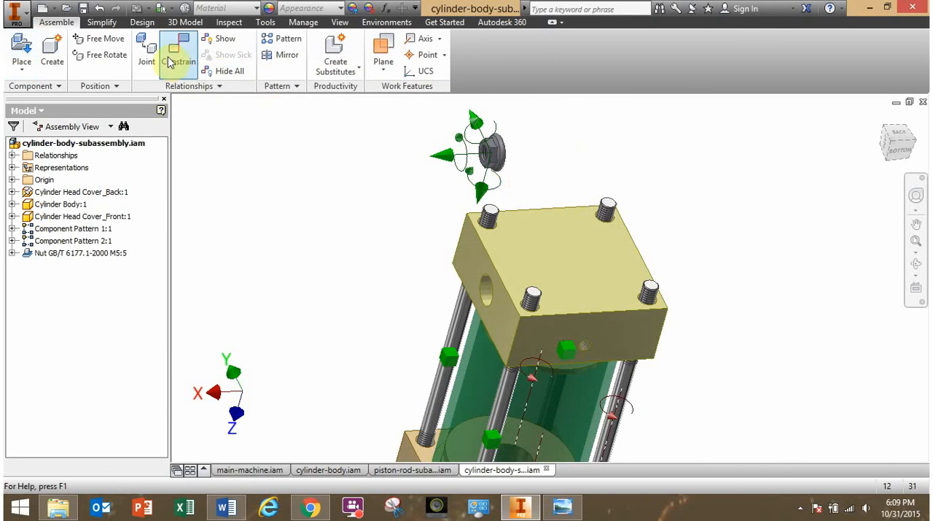
Free-rotate the new nut so its flange faces the back head cover.
{"action": "left_click", "coordinate": [105, 57]}
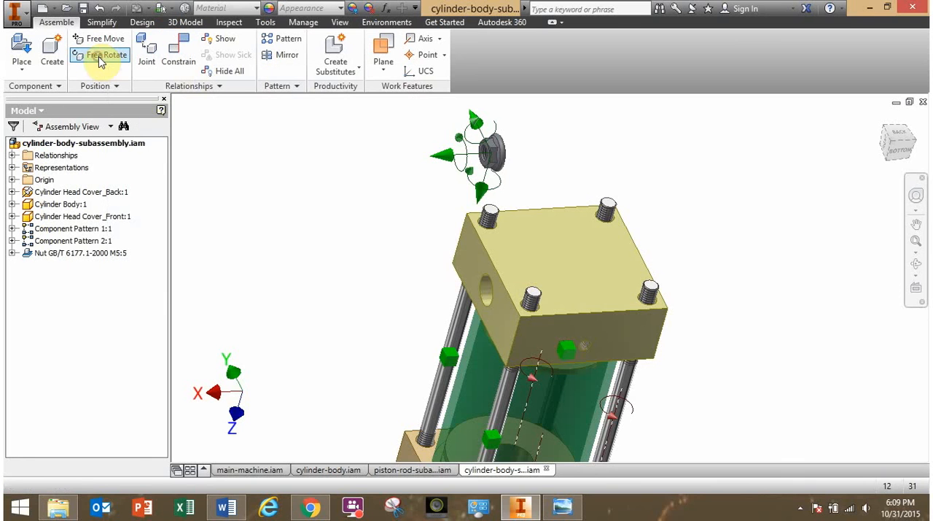
{"action": "left_click_drag", "start_coordinate": [465, 155], "coordinate": [491, 159]}
{"action": "left_click", "coordinate": [490, 153]}
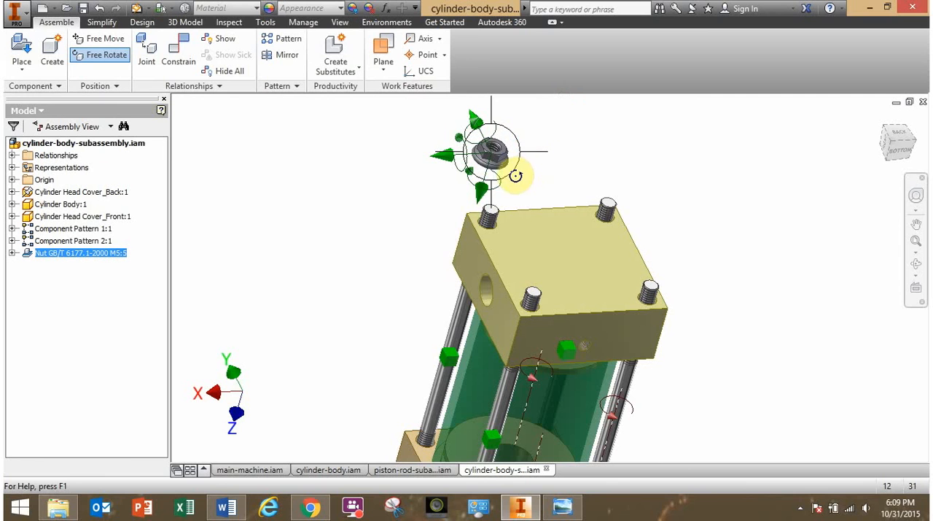
{"action": "key", "text": "Escape"}
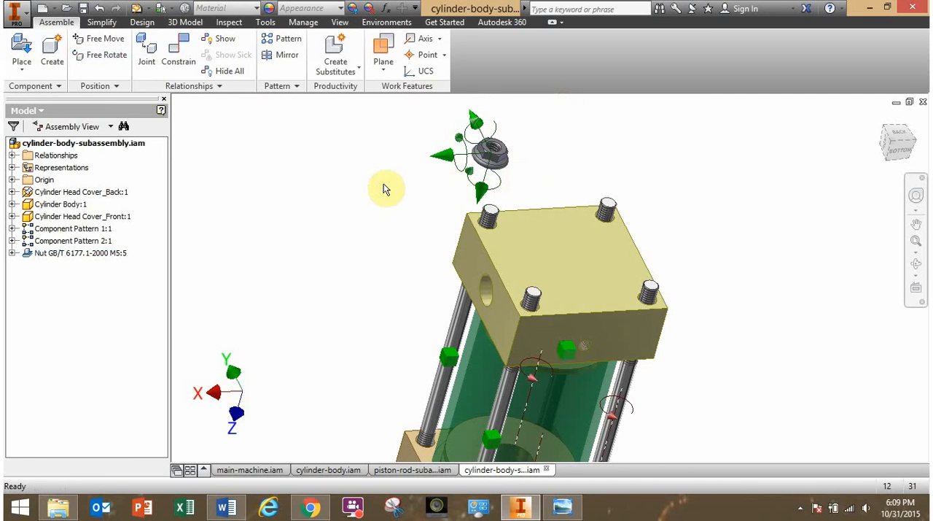
Mate the nut's hole axis to the axis of the nearest threaded rod at the back head cover with a 0 mm offset.
{"action": "left_click", "coordinate": [178, 52]}
{"action": "scroll", "coordinate": [447, 262], "scroll_direction": "up", "scroll_amount": 2}
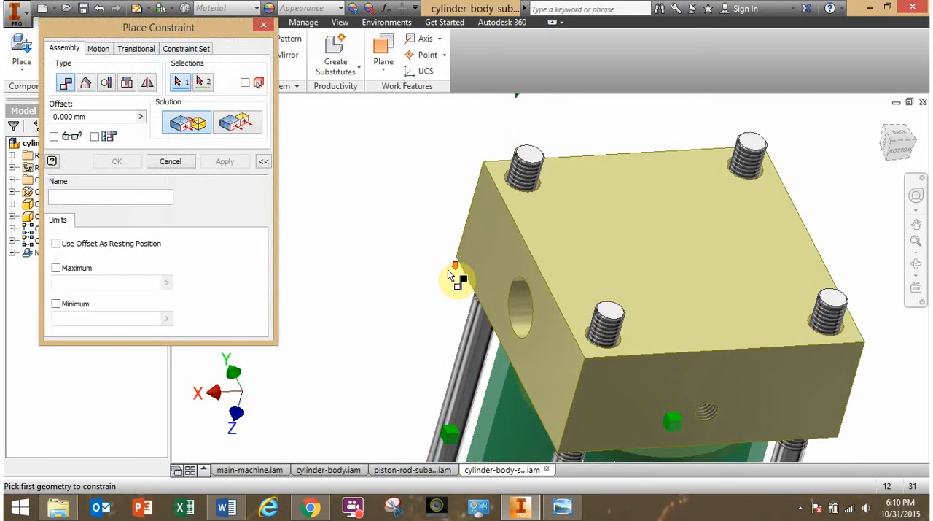
{"action": "left_click", "coordinate": [472, 337]}
{"action": "middle_click_drag", "start_coordinate": [443, 194], "coordinate": [347, 345]}
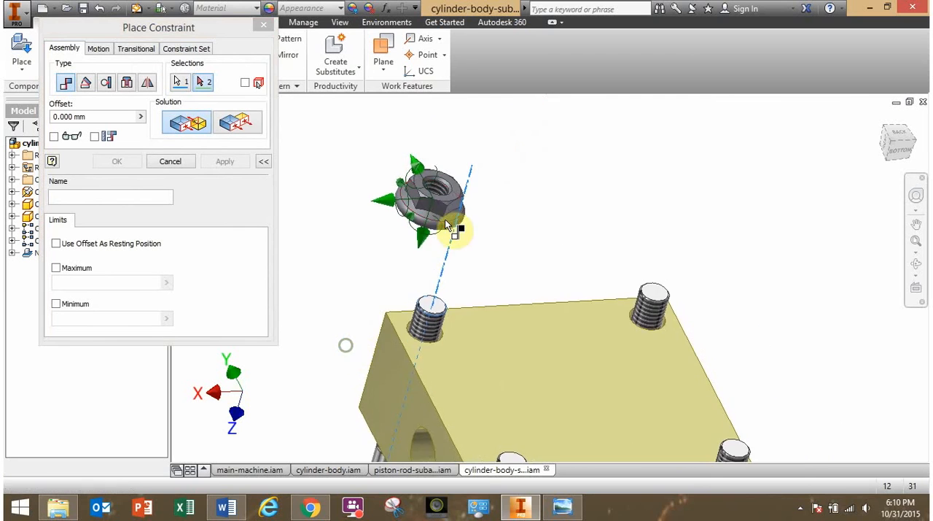
{"action": "scroll", "coordinate": [444, 221], "scroll_direction": "up", "scroll_amount": 3}
{"action": "left_click", "coordinate": [441, 180]}
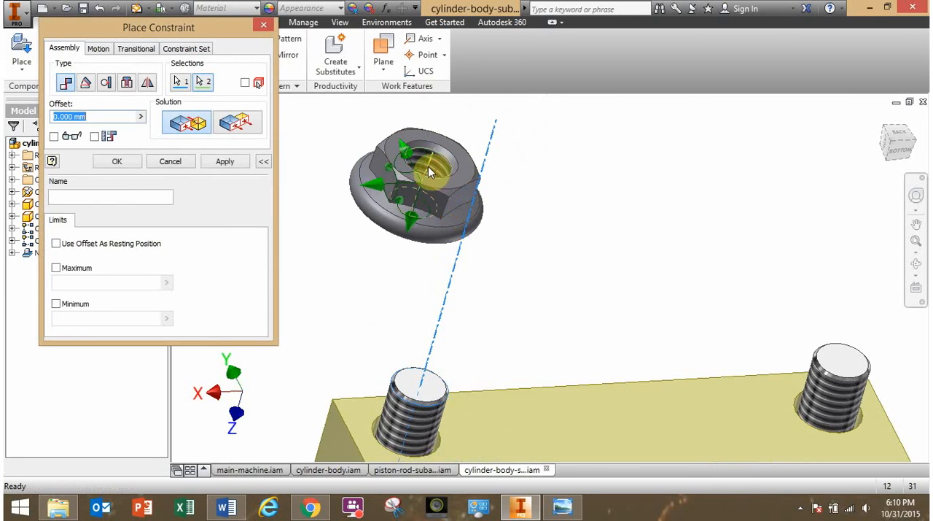
{"action": "left_click", "coordinate": [121, 166]}
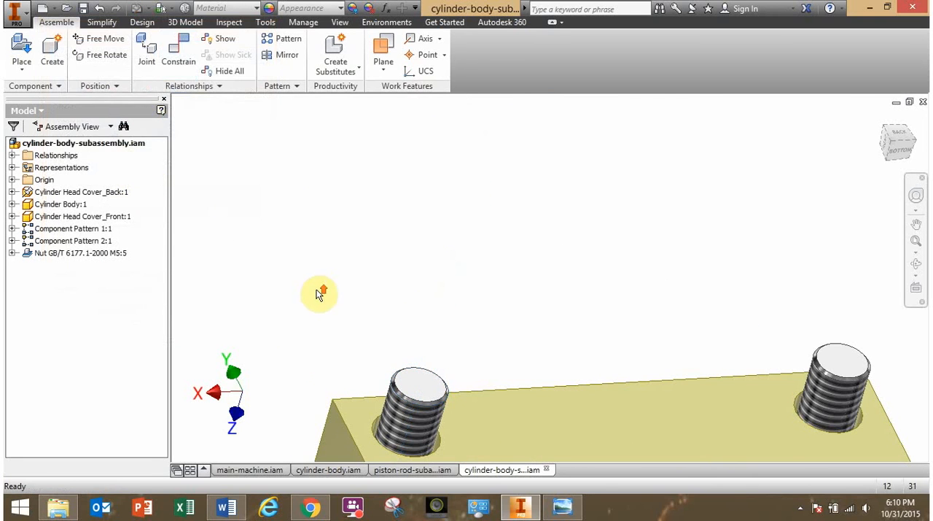
Mate the nut's flanged underside to the back head cover's outer face with a 0 mm offset and test its fit.
{"action": "middle_click_drag", "start_coordinate": [318, 294], "coordinate": [452, 221], "text": "shift"}
{"action": "middle_click_drag", "start_coordinate": [420, 288], "coordinate": [459, 341], "text": "shift"}
{"action": "left_click_drag", "start_coordinate": [451, 343], "coordinate": [466, 213]}
{"action": "left_click", "coordinate": [417, 238]}
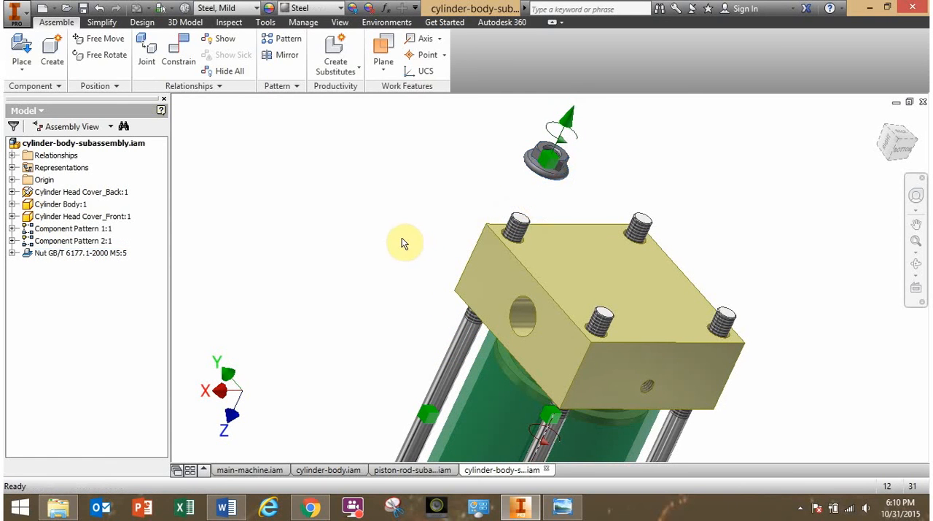
{"action": "middle_click_drag", "start_coordinate": [400, 237], "coordinate": [463, 208], "text": "shift"}
{"action": "middle_click_drag", "start_coordinate": [464, 208], "coordinate": [408, 218]}
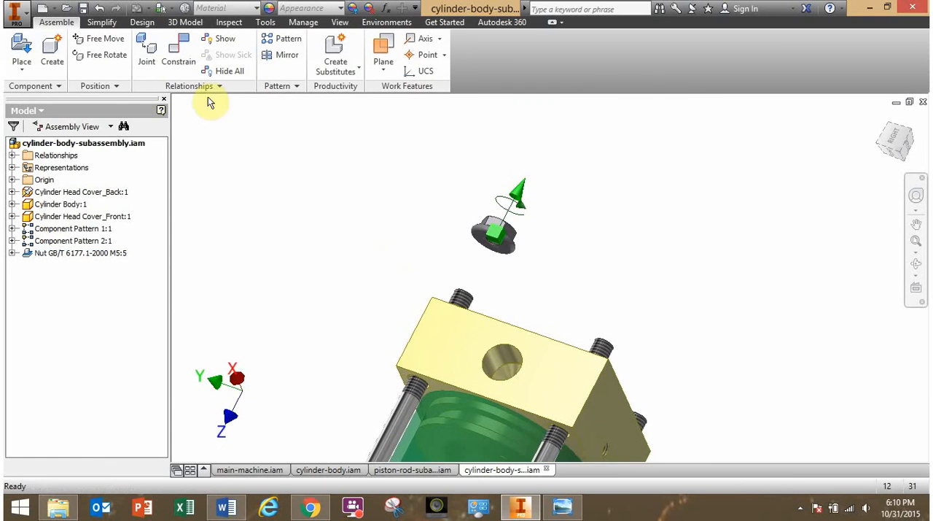
{"action": "left_click", "coordinate": [179, 51]}
{"action": "scroll", "coordinate": [503, 244], "scroll_direction": "down", "scroll_amount": 3}
{"action": "left_click", "coordinate": [497, 222]}
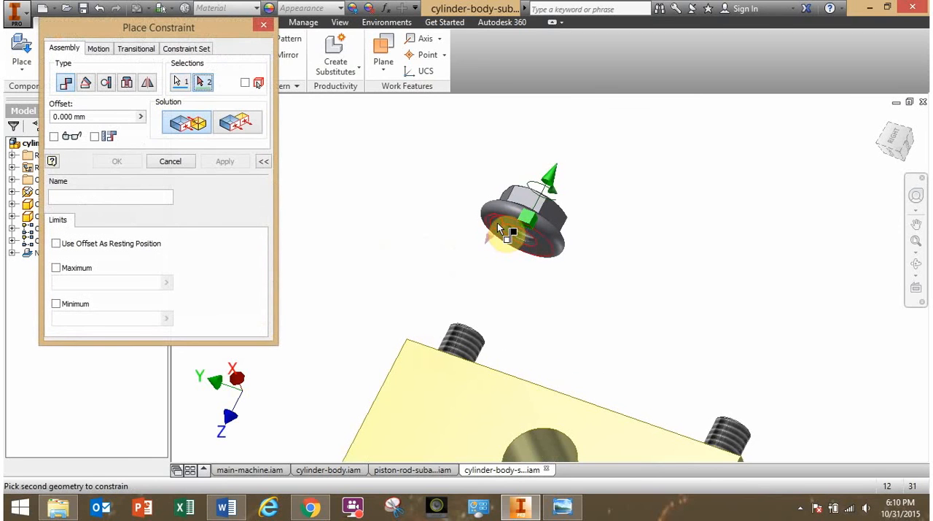
{"action": "middle_click_drag", "start_coordinate": [497, 223], "coordinate": [514, 376], "text": "shift"}
{"action": "left_click", "coordinate": [514, 376]}
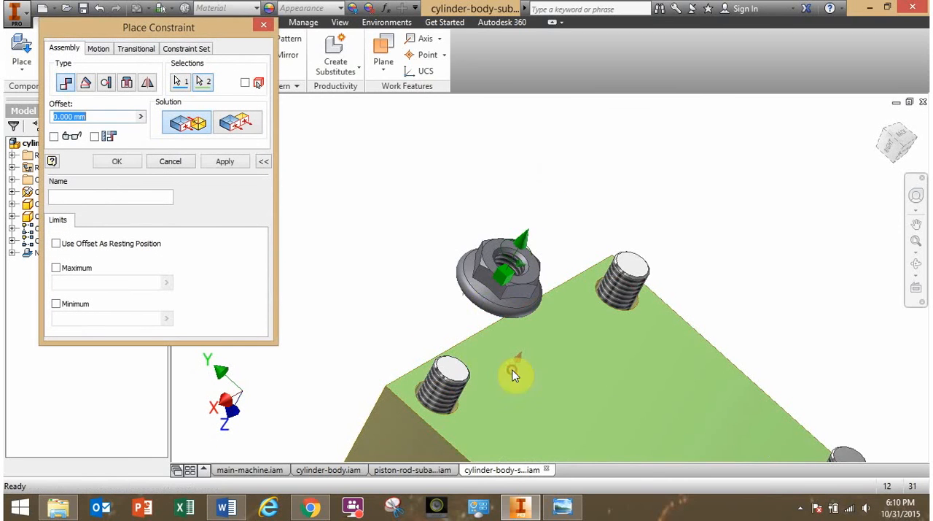
{"action": "left_click", "coordinate": [124, 161]}
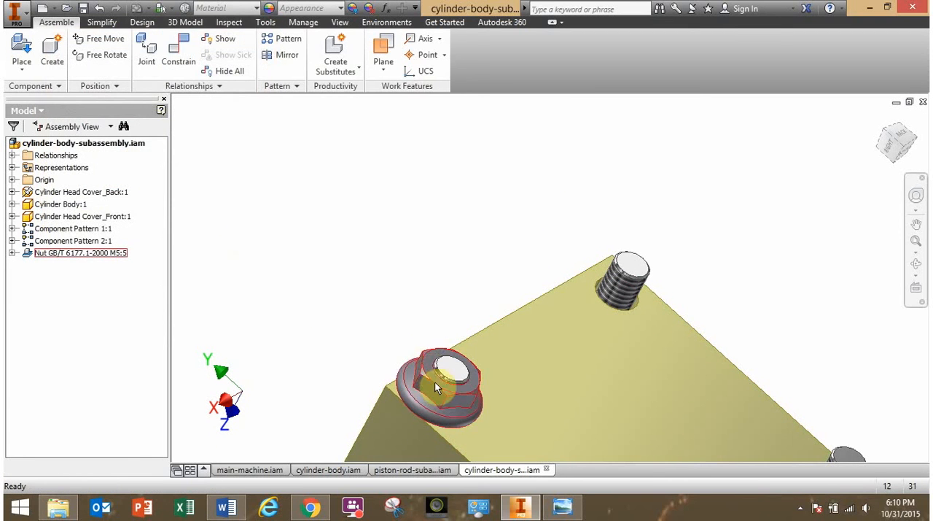
{"action": "left_click_drag", "start_coordinate": [434, 381], "coordinate": [401, 354]}
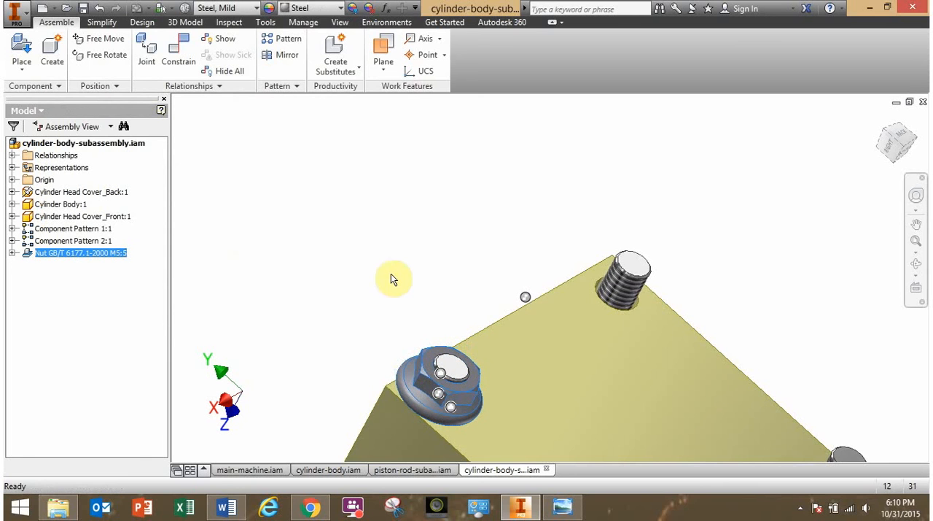
Set up a rectangular component pattern of the back head cover's nut, with column and row directions along two perpendicular outer-face edges.
{"action": "middle_click_drag", "start_coordinate": [406, 275], "coordinate": [386, 247], "text": "shift"}
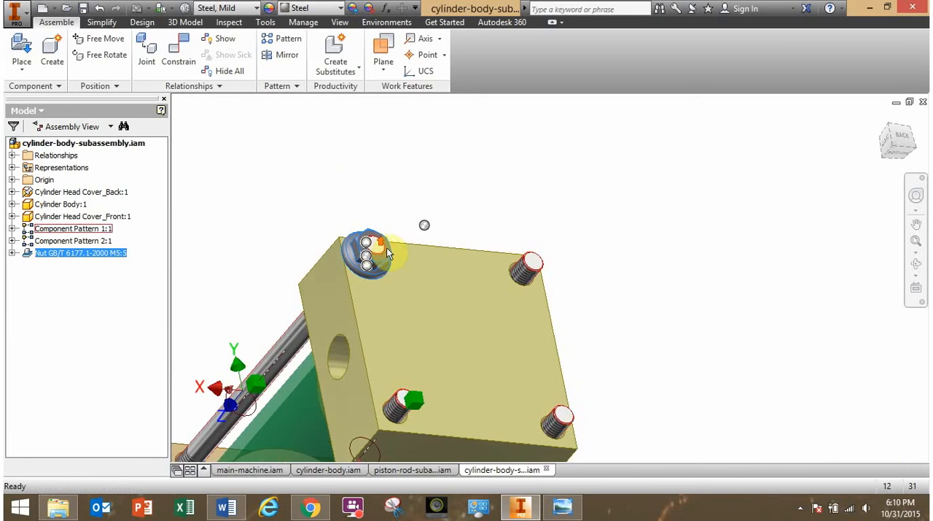
{"action": "left_click", "coordinate": [450, 180]}
{"action": "left_click", "coordinate": [284, 39]}
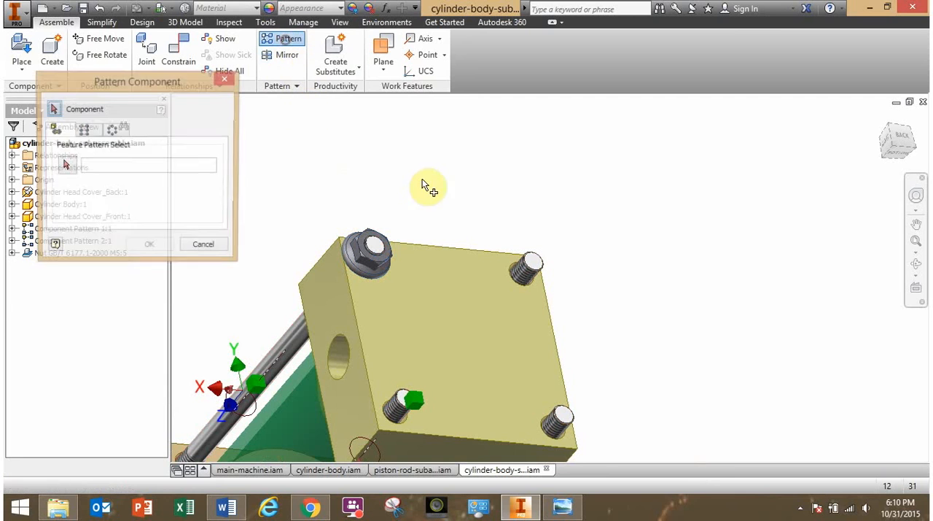
{"action": "left_click", "coordinate": [86, 131]}
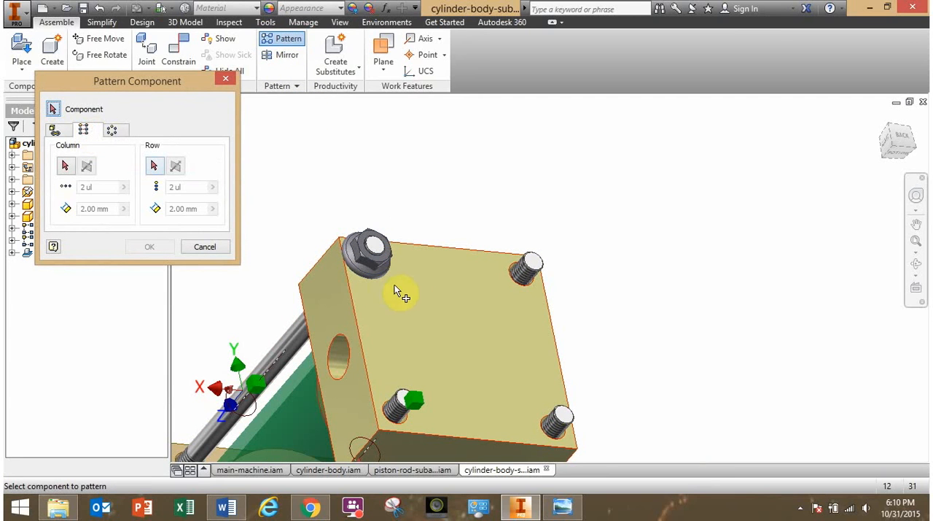
{"action": "left_click", "coordinate": [371, 269]}
{"action": "left_click", "coordinate": [66, 167]}
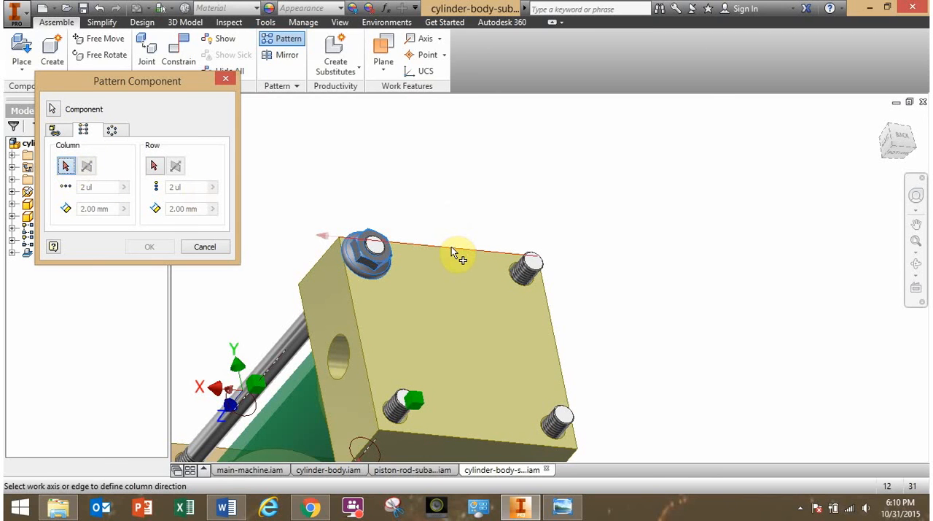
{"action": "left_click", "coordinate": [450, 436]}
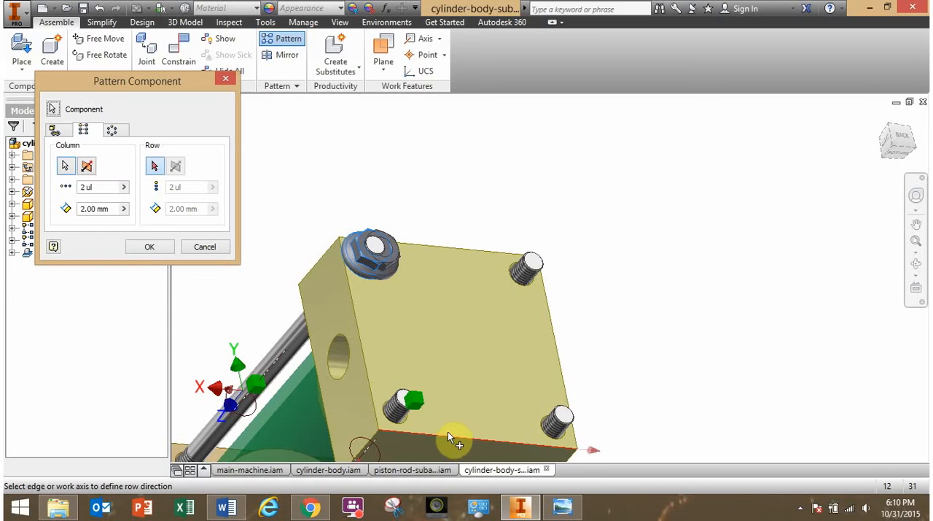
{"action": "left_click", "coordinate": [366, 376]}
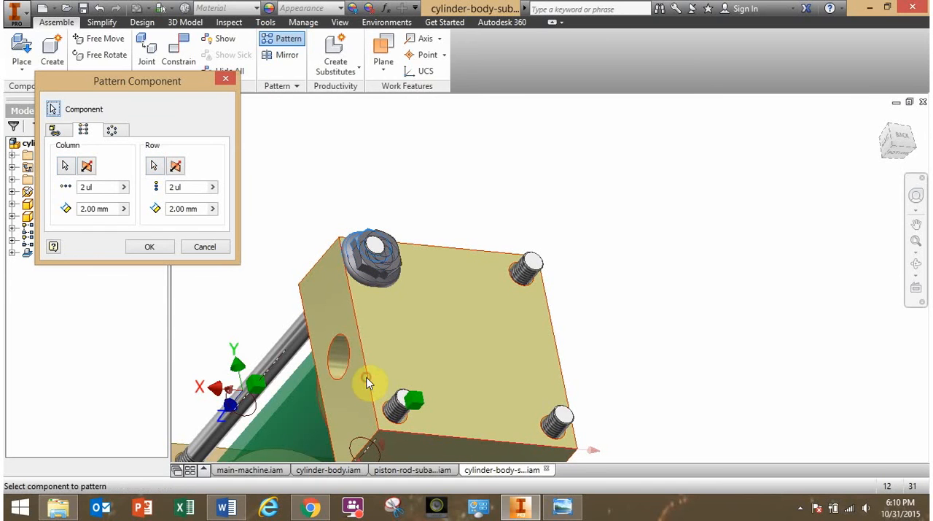
Set the column and row spacing to 39 mm and create the 2 by 2 nut pattern.
{"action": "left_click", "coordinate": [104, 208]}
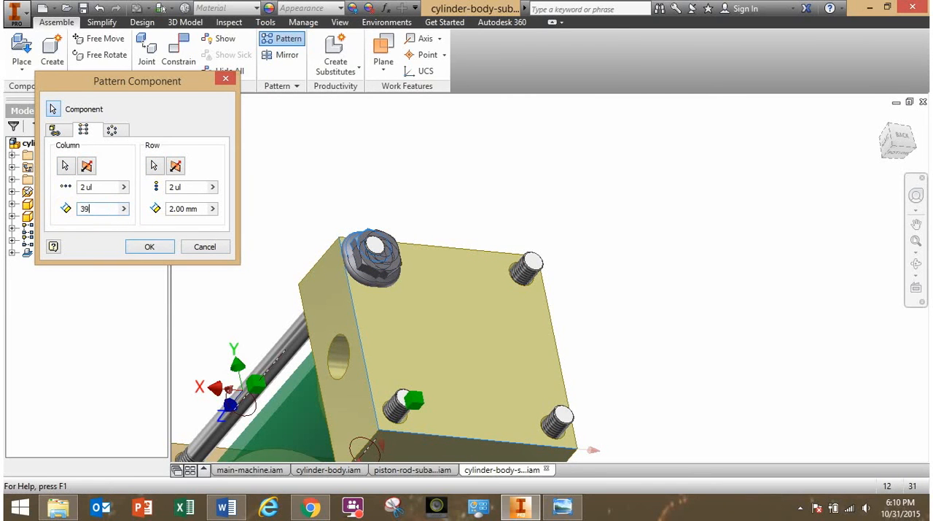
{"action": "type", "text": "39"}
{"action": "left_click", "coordinate": [188, 210]}
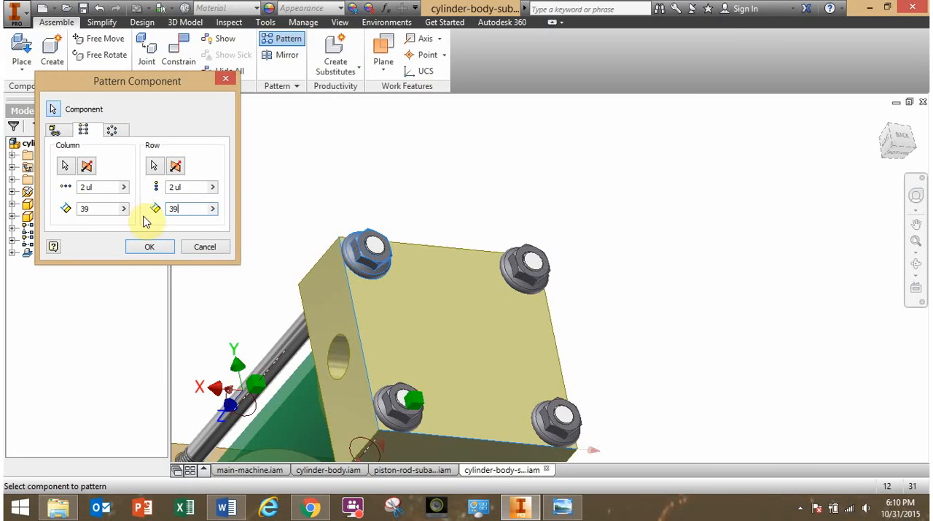
{"action": "left_click", "coordinate": [150, 247]}
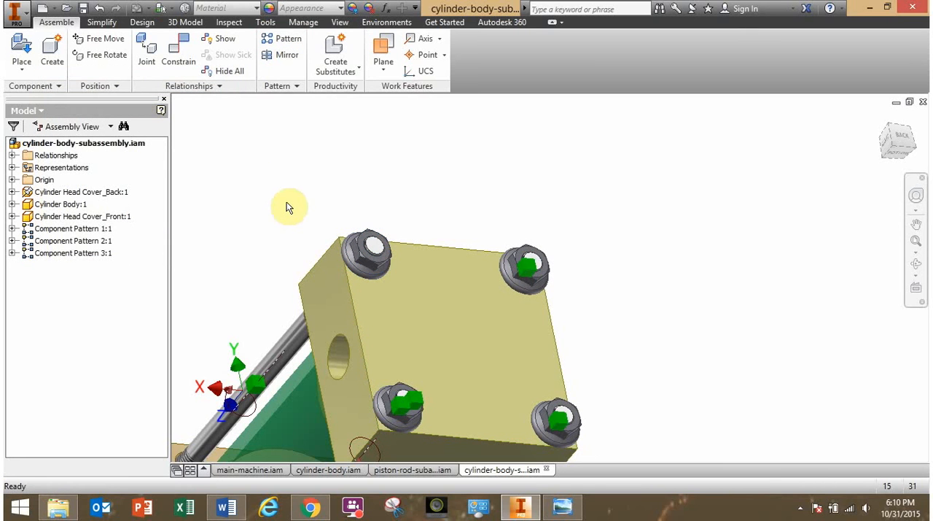
Inspect the patterned nuts and the whole cylinder assembly, then switch to Windows Photo Viewer to check the reference drawing cylinder-subassembly.png.
{"action": "middle_click_drag", "start_coordinate": [272, 221], "coordinate": [326, 212], "text": "shift"}
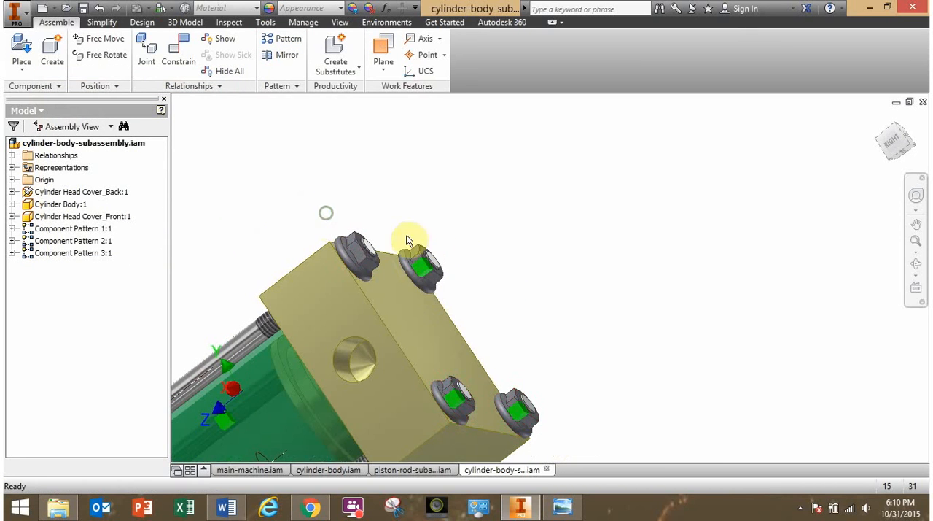
{"action": "left_click", "coordinate": [434, 290]}
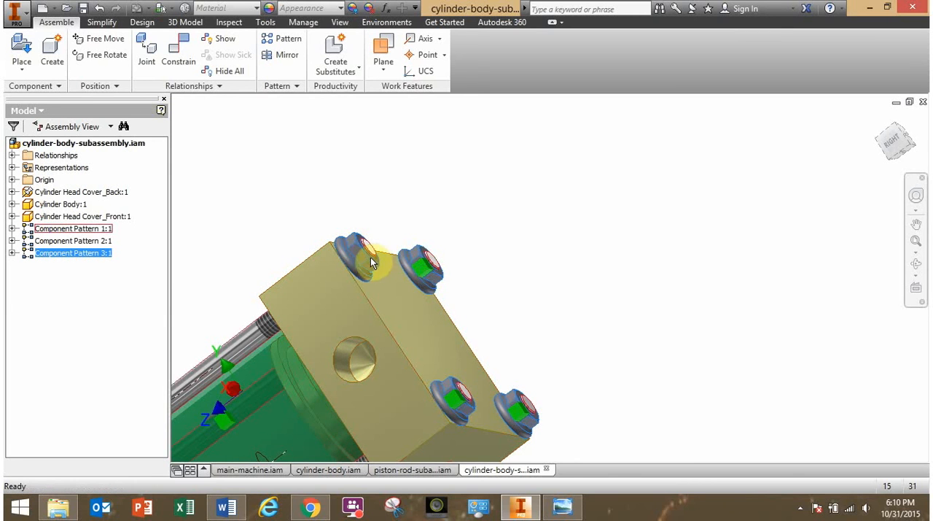
{"action": "middle_click_drag", "start_coordinate": [413, 313], "coordinate": [493, 350], "text": "shift"}
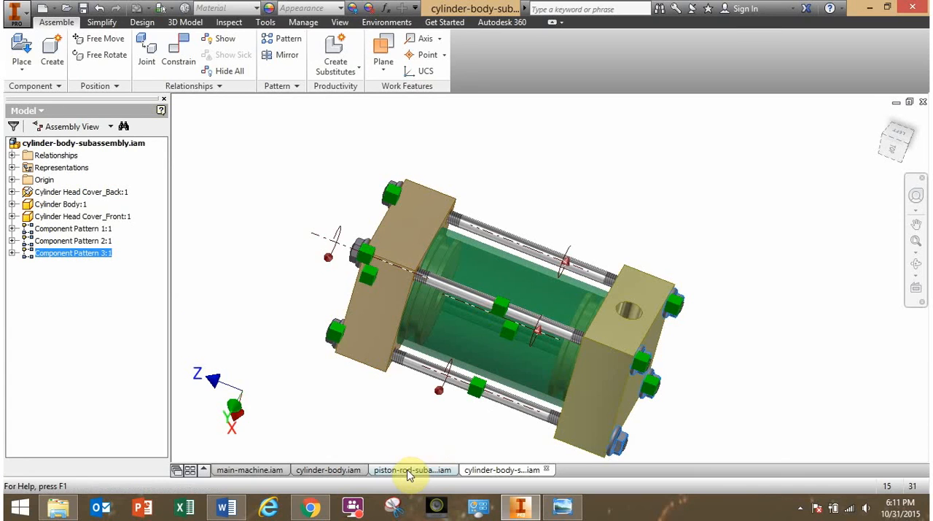
{"action": "left_click", "coordinate": [562, 506]}
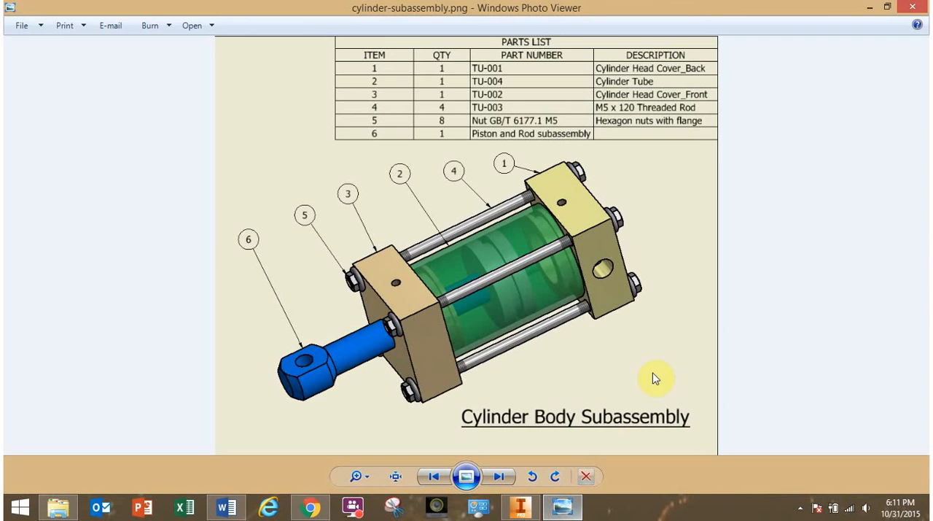
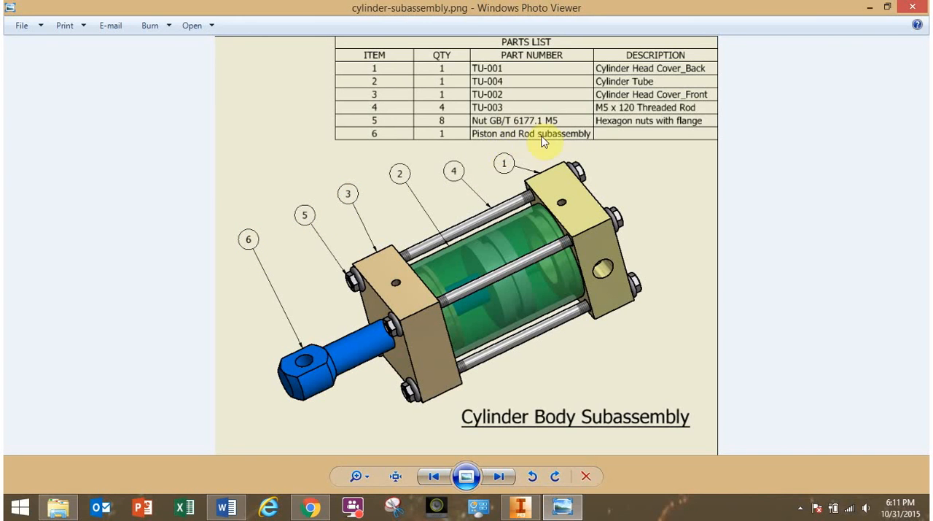
Switch back to Inventor and place one instance of piston-rod-subassembly.iam beside the cylinder body.
{"action": "left_click", "coordinate": [530, 512]}
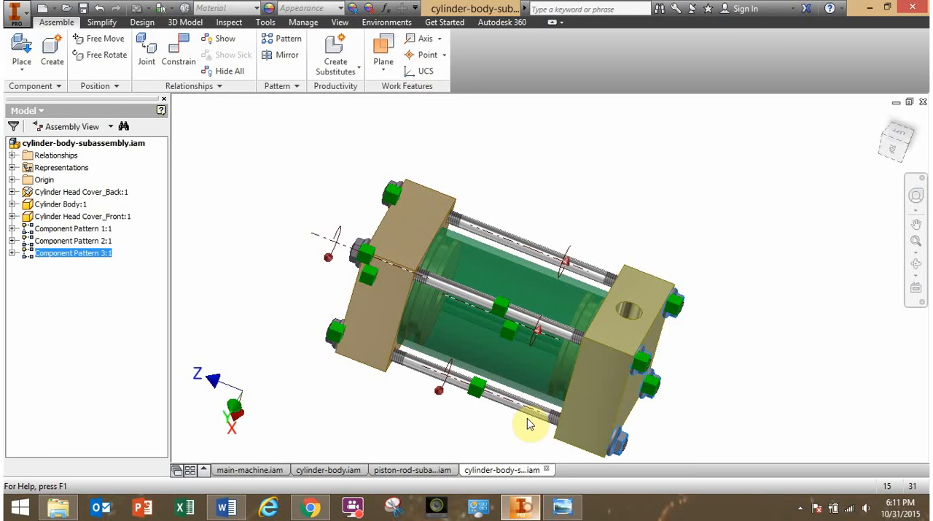
{"action": "left_click", "coordinate": [256, 204]}
{"action": "left_click", "coordinate": [29, 52]}
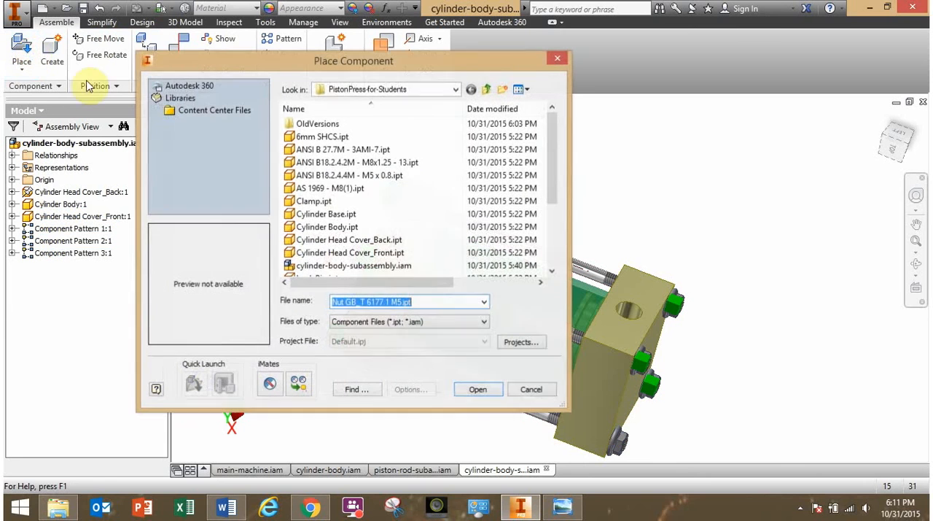
{"action": "scroll", "coordinate": [555, 178], "scroll_direction": "down", "scroll_amount": 1}
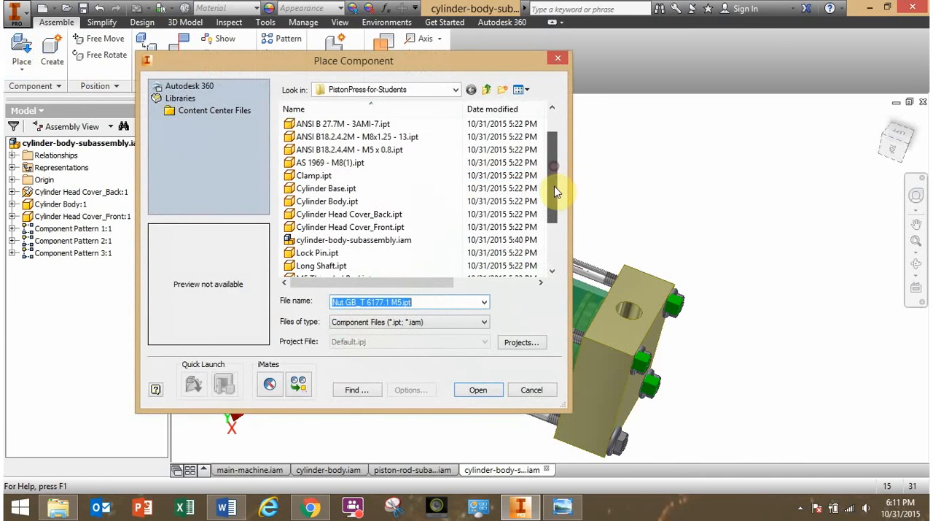
{"action": "left_click", "coordinate": [347, 231]}
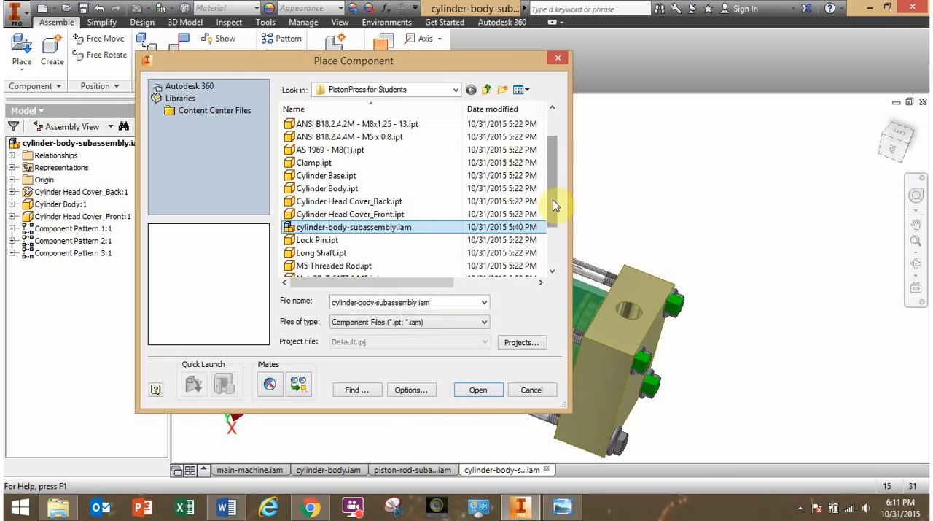
{"action": "left_click_drag", "start_coordinate": [555, 208], "coordinate": [558, 245]}
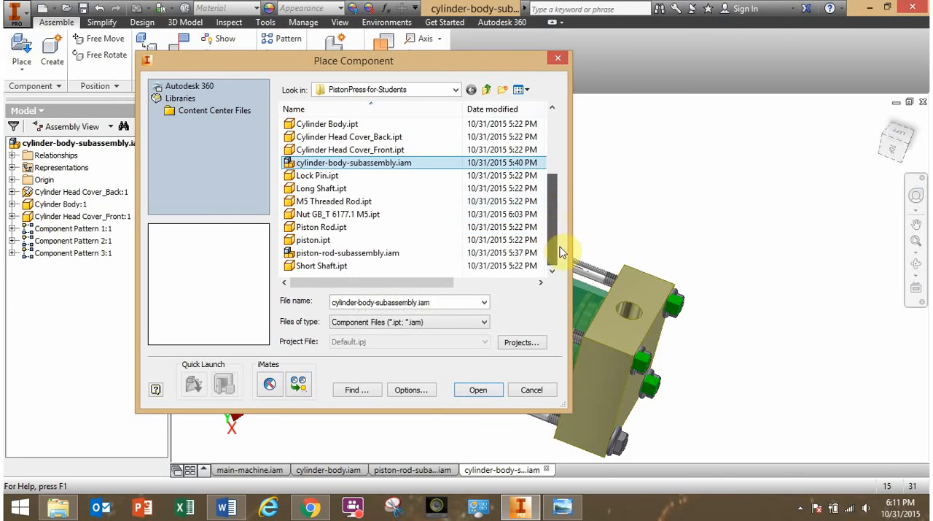
{"action": "left_click", "coordinate": [381, 253]}
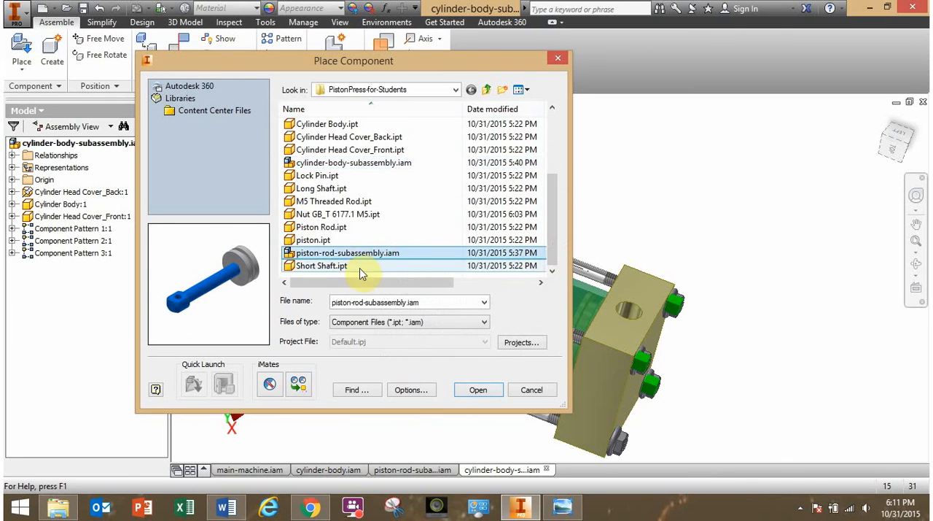
{"action": "left_click", "coordinate": [477, 390]}
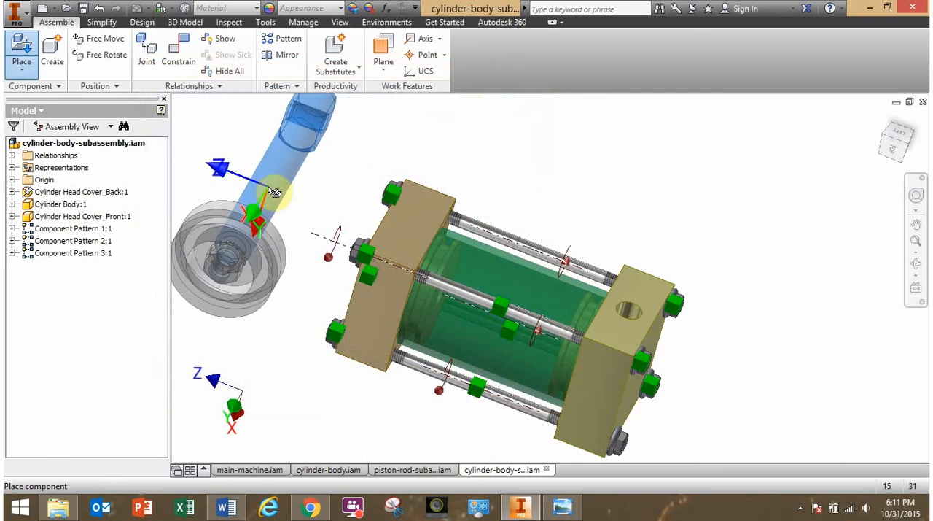
{"action": "left_click", "coordinate": [292, 200]}
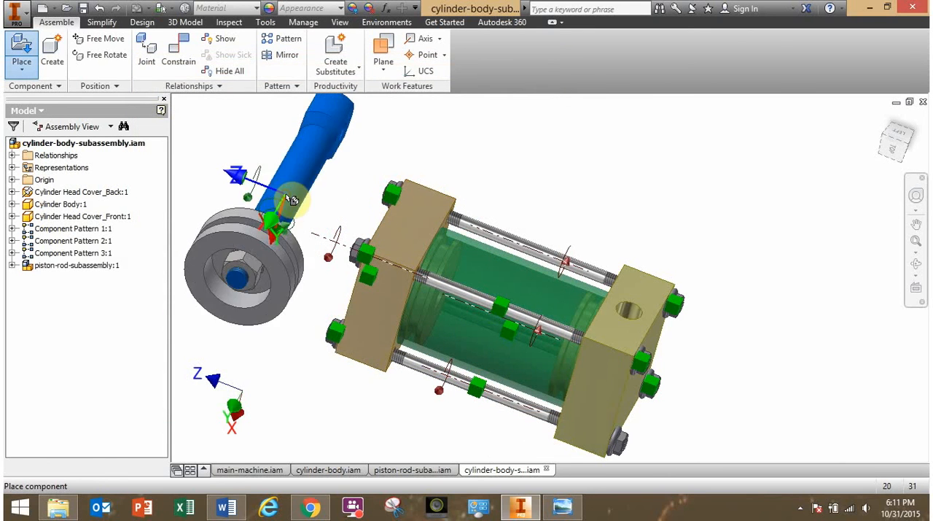
{"action": "key", "text": "Escape"}
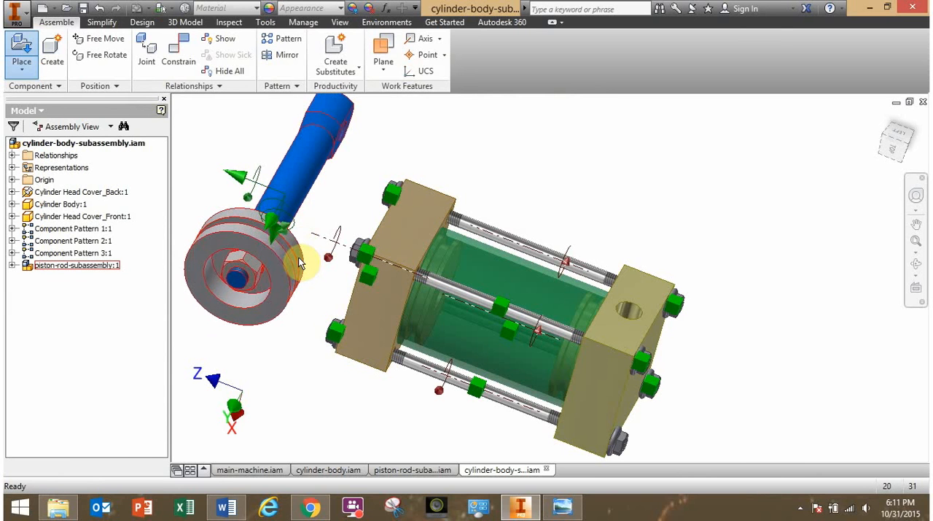
Free-rotate the piston-rod subassembly until its rod points away from the front head cover, and move it clear of the cylinder.
{"action": "scroll", "coordinate": [289, 273], "scroll_direction": "up", "scroll_amount": 3}
{"action": "middle_click_drag", "start_coordinate": [337, 285], "coordinate": [302, 209], "text": "shift"}
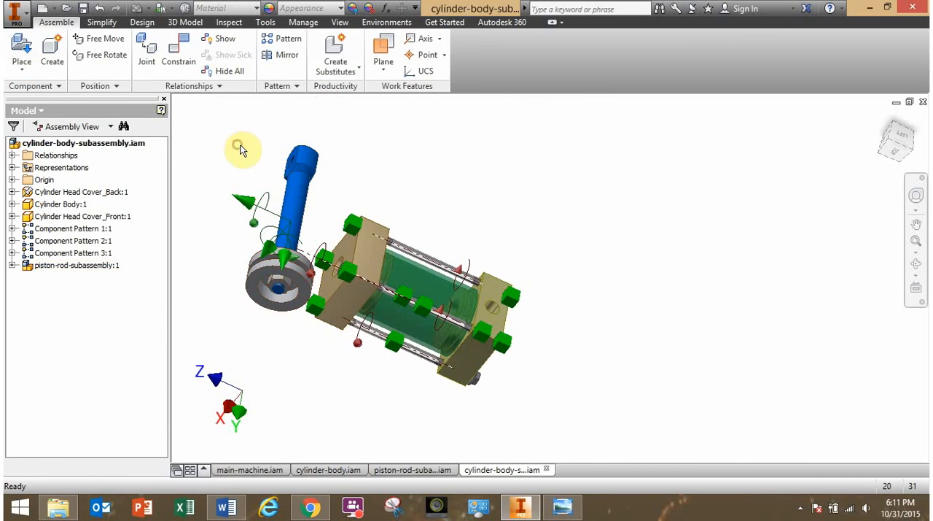
{"action": "left_click", "coordinate": [104, 57]}
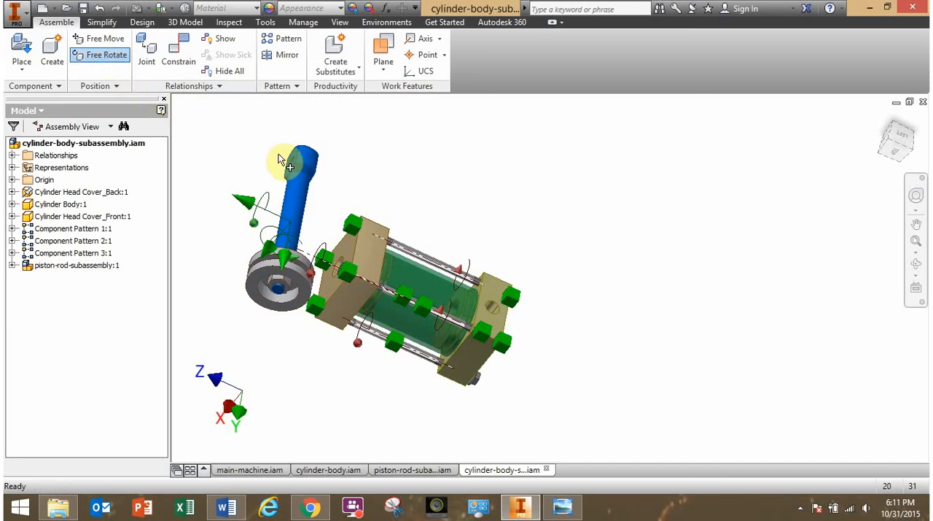
{"action": "left_click", "coordinate": [294, 188]}
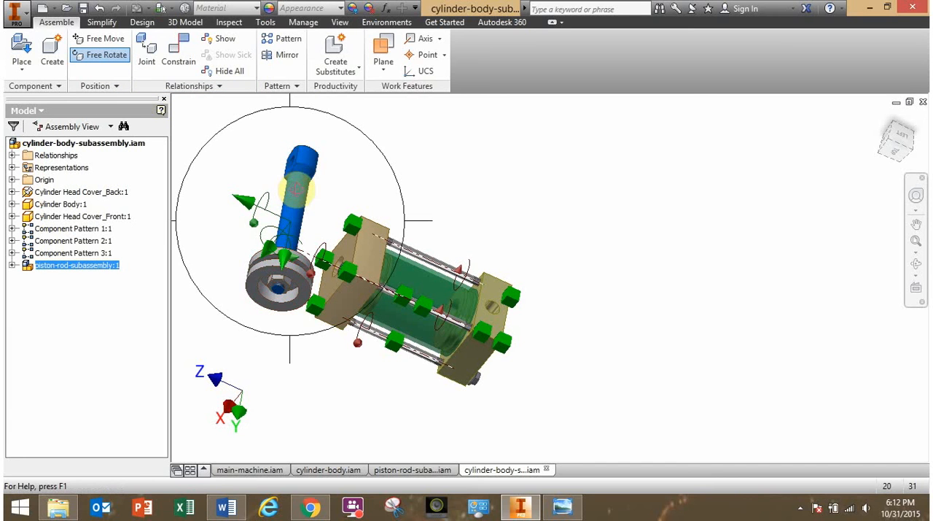
{"action": "left_click_drag", "start_coordinate": [296, 194], "coordinate": [254, 241]}
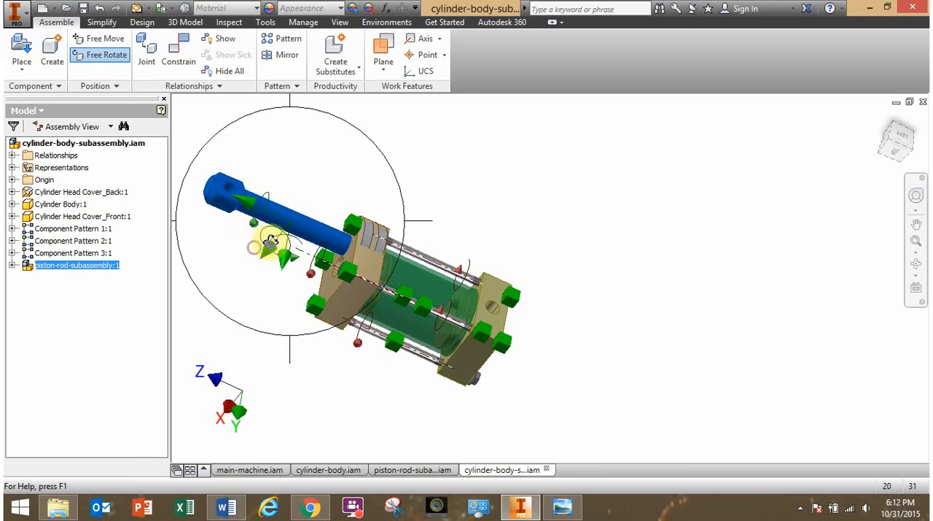
{"action": "key", "text": "Escape"}
{"action": "left_click_drag", "start_coordinate": [315, 235], "coordinate": [319, 180]}
{"action": "left_click", "coordinate": [473, 195]}
{"action": "middle_click_drag", "start_coordinate": [484, 234], "coordinate": [613, 237]}
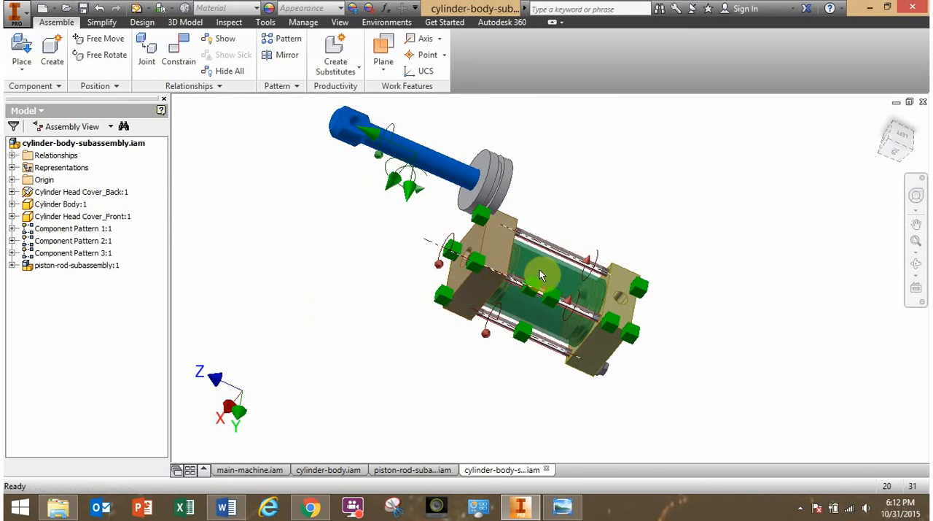
{"action": "middle_click_drag", "start_coordinate": [535, 276], "coordinate": [521, 272], "text": "shift"}
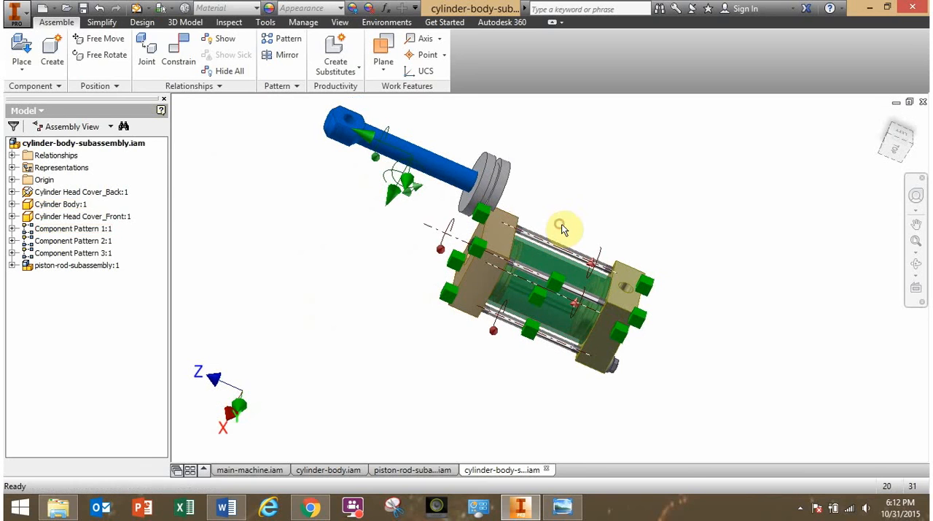
Mate the piston rod's axis to the cylinder body's centre axis with a 0 mm offset.
{"action": "left_click", "coordinate": [179, 56]}
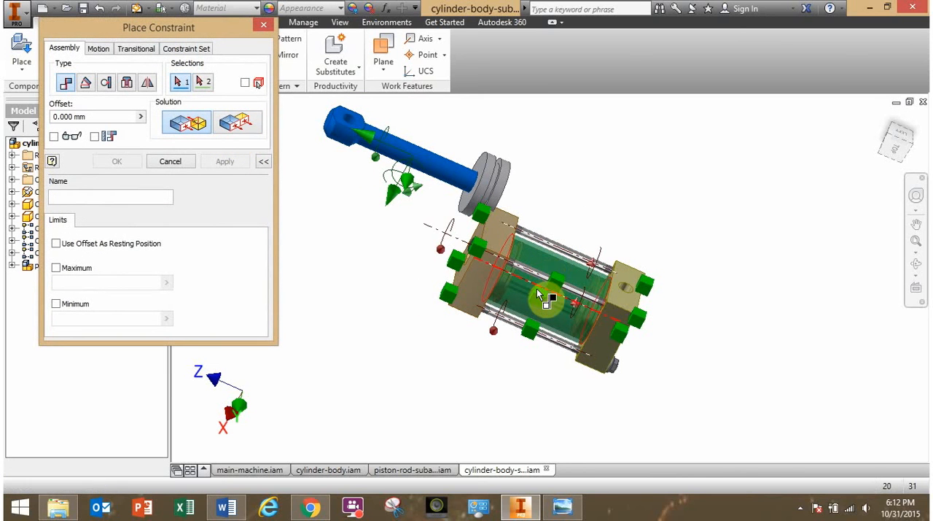
{"action": "middle_click_drag", "start_coordinate": [538, 293], "coordinate": [561, 280], "text": "shift"}
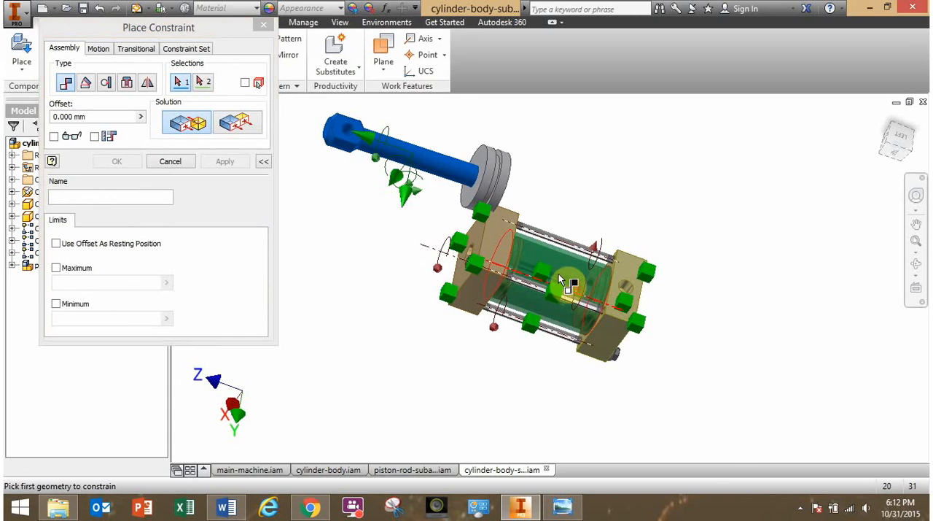
{"action": "left_click", "coordinate": [558, 275]}
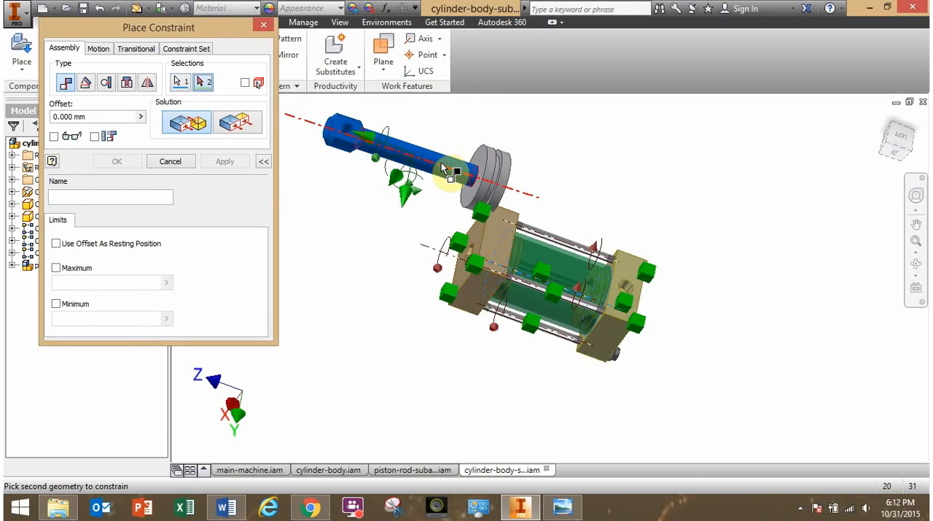
{"action": "scroll", "coordinate": [441, 162], "scroll_direction": "up", "scroll_amount": 3}
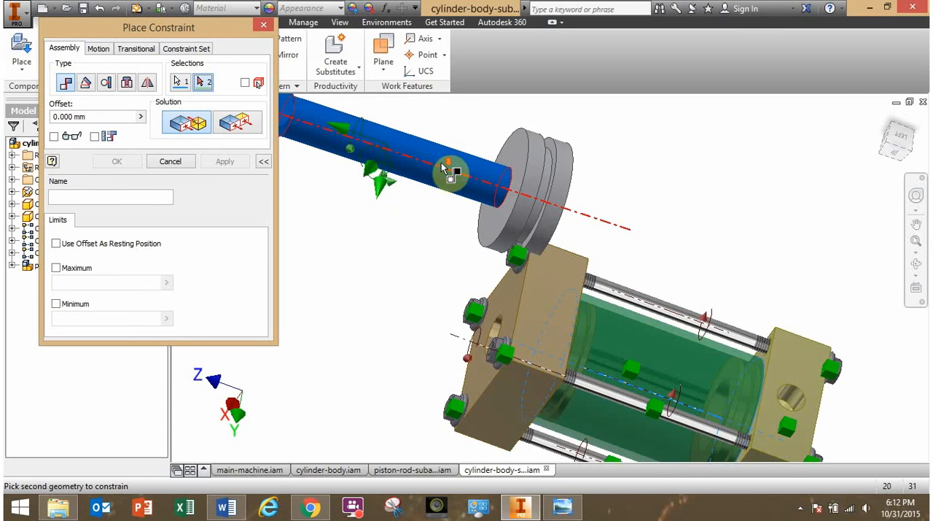
{"action": "scroll", "coordinate": [444, 168], "scroll_direction": "down", "scroll_amount": 3}
{"action": "scroll", "coordinate": [447, 174], "scroll_direction": "up", "scroll_amount": 3}
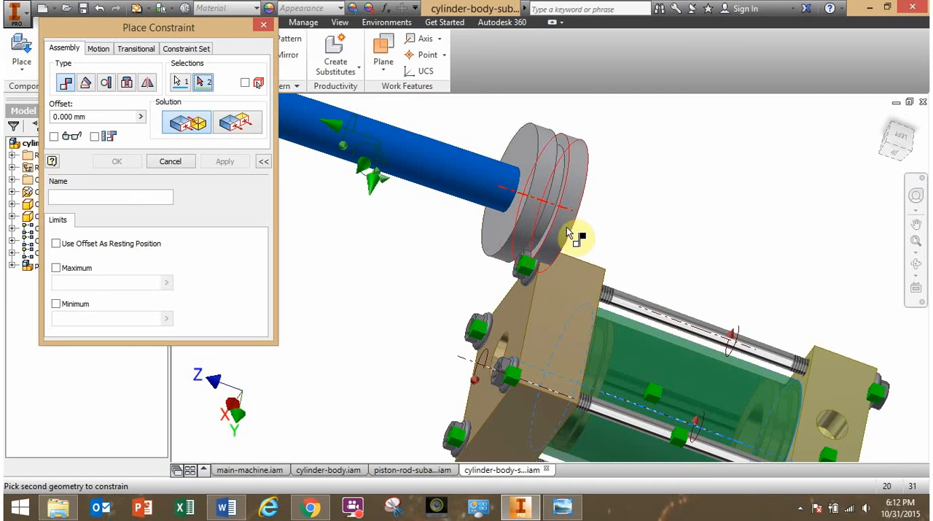
{"action": "left_click", "coordinate": [459, 182]}
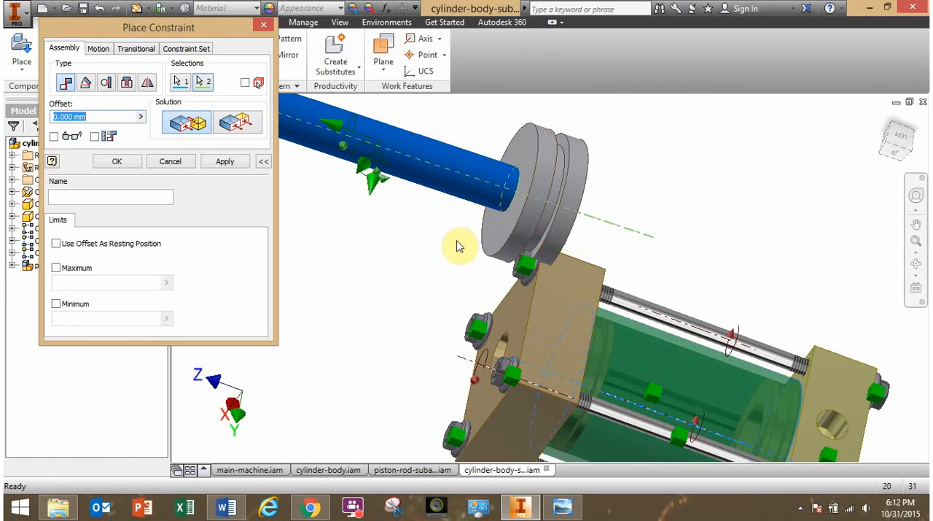
{"action": "left_click", "coordinate": [123, 161]}
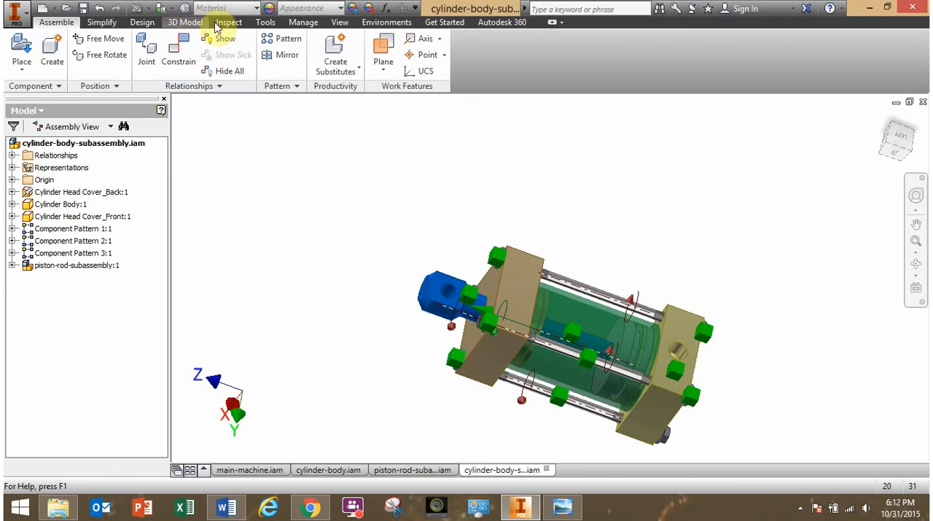
Hide the degrees-of-freedom symbols and slide the piston rod in and out to test its travel through the tube.
{"action": "left_click", "coordinate": [338, 24]}
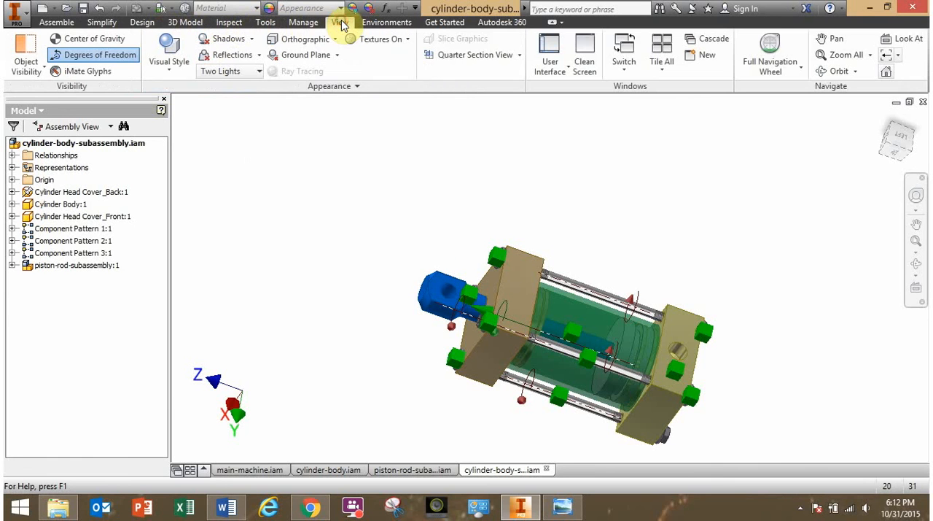
{"action": "left_click", "coordinate": [110, 58]}
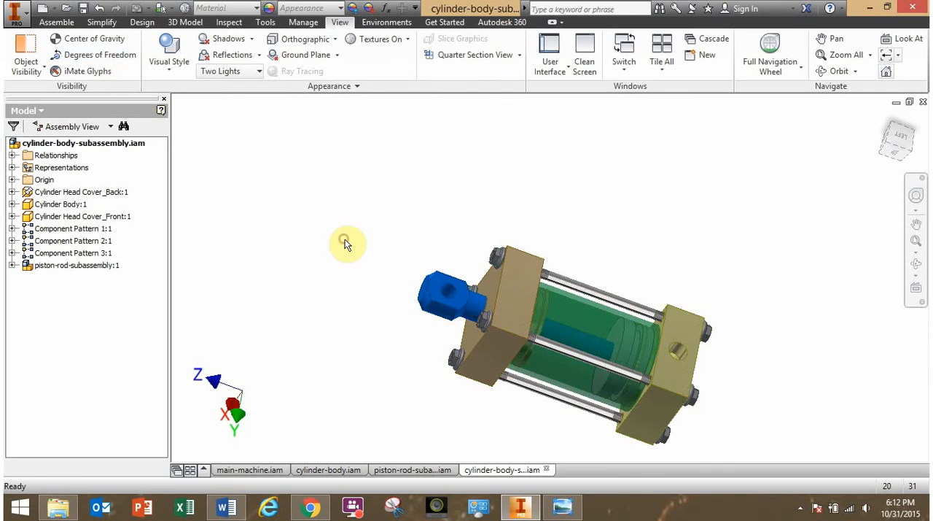
{"action": "middle_click_drag", "start_coordinate": [337, 264], "coordinate": [427, 248], "text": "shift"}
{"action": "left_click_drag", "start_coordinate": [480, 226], "coordinate": [346, 307]}
{"action": "mouse_move", "coordinate": [366, 300]}
{"action": "middle_mouse_down", "text": "shift"}
{"action": "mouse_move", "coordinate": [292, 275]}
{"action": "mouse_move", "coordinate": [363, 299]}
{"action": "middle_mouse_up", "text": "shift"}
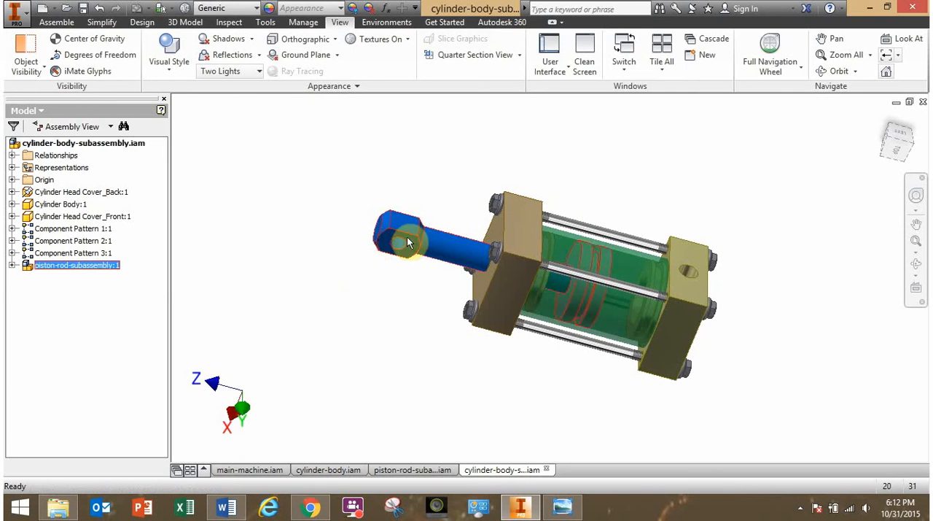
{"action": "mouse_move", "coordinate": [410, 234]}
{"action": "left_mouse_down"}
{"action": "mouse_move", "coordinate": [434, 241]}
{"action": "mouse_move", "coordinate": [399, 241]}
{"action": "mouse_move", "coordinate": [445, 243]}
{"action": "mouse_move", "coordinate": [378, 232]}
{"action": "mouse_move", "coordinate": [386, 234]}
{"action": "left_mouse_up"}
{"action": "middle_click_drag", "start_coordinate": [419, 266], "coordinate": [520, 260], "text": "shift"}
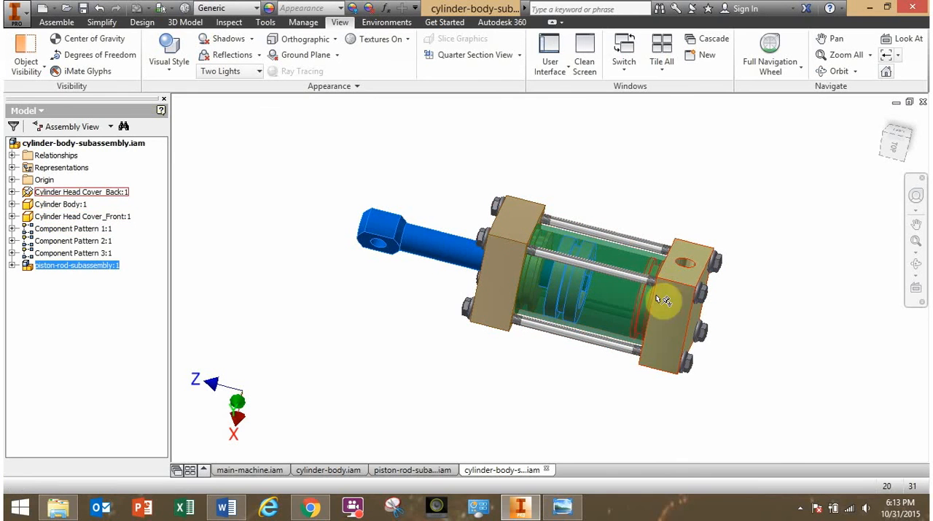
{"action": "left_click_drag", "start_coordinate": [491, 259], "coordinate": [446, 248]}
Turn off the Enabled state of the Cylinder Body so the parts inside can be selected.
{"action": "left_click", "coordinate": [383, 318]}
{"action": "middle_click_drag", "start_coordinate": [386, 315], "coordinate": [433, 311], "text": "shift"}
{"action": "scroll", "coordinate": [499, 323], "scroll_direction": "down", "scroll_amount": 3}
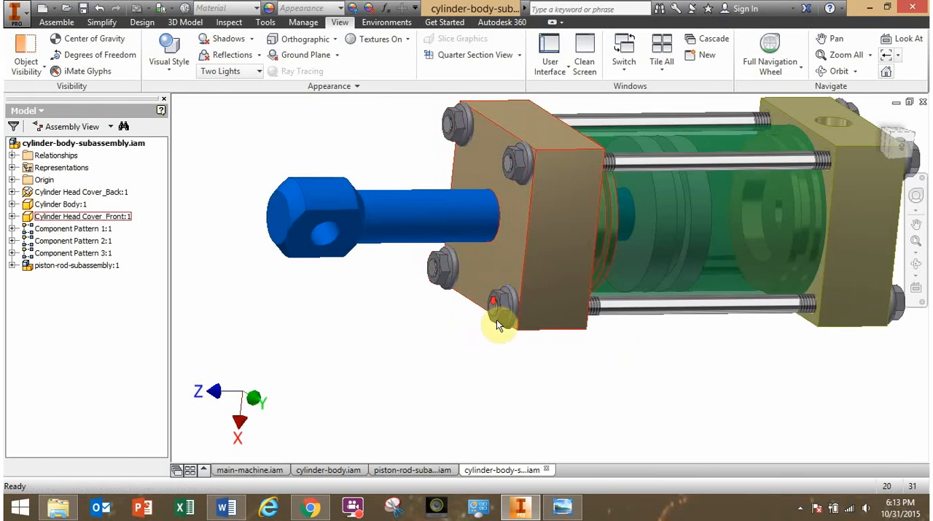
{"action": "middle_click_drag", "start_coordinate": [500, 326], "coordinate": [377, 383]}
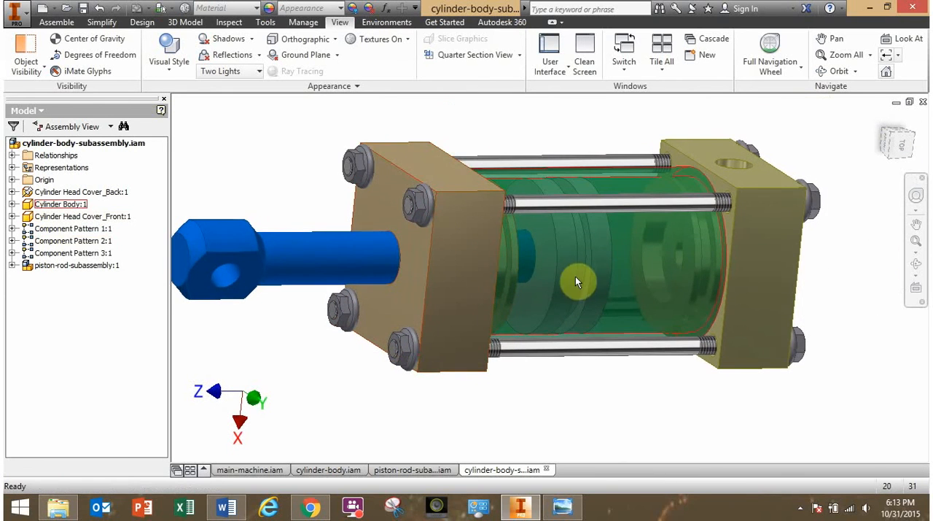
{"action": "right_click", "coordinate": [630, 276]}
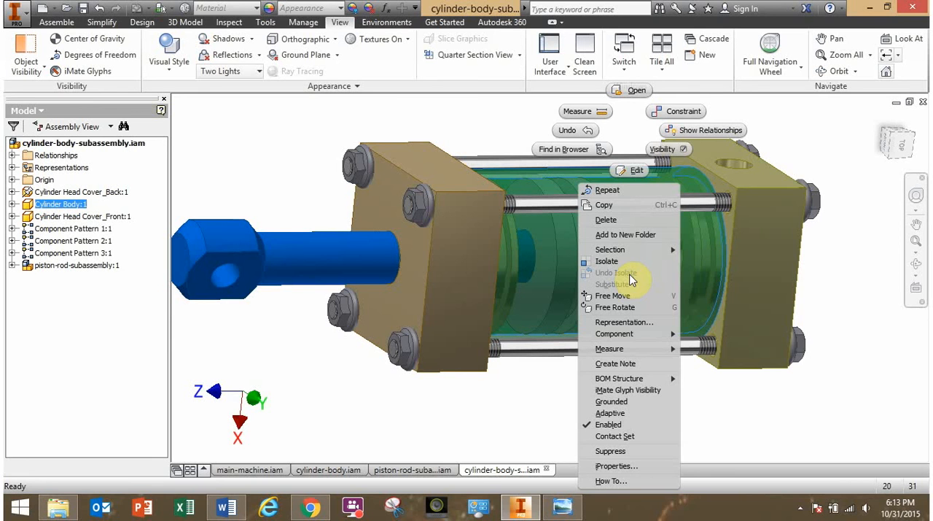
{"action": "left_click", "coordinate": [624, 425]}
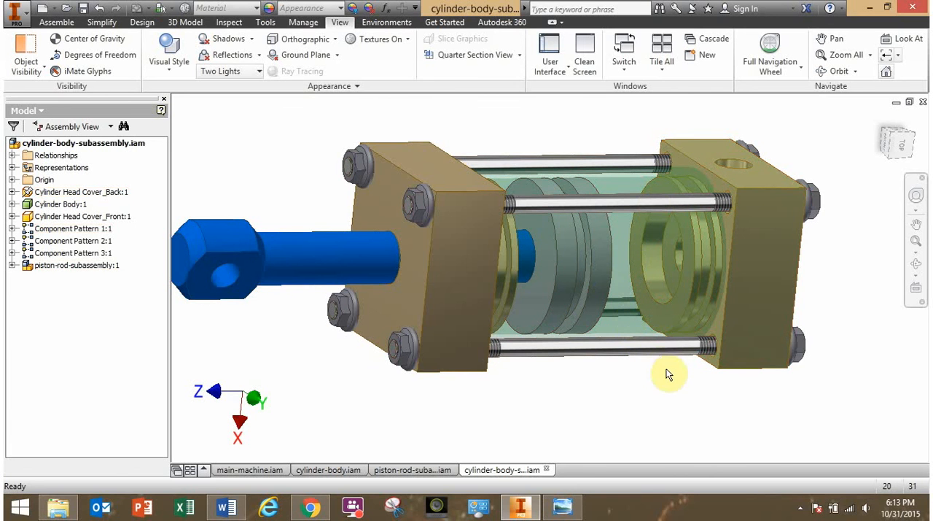
Mate the piston's rod-side face to the front head cover's inner face with a 0 mm offset.
{"action": "middle_click_drag", "start_coordinate": [673, 386], "coordinate": [629, 367], "text": "shift"}
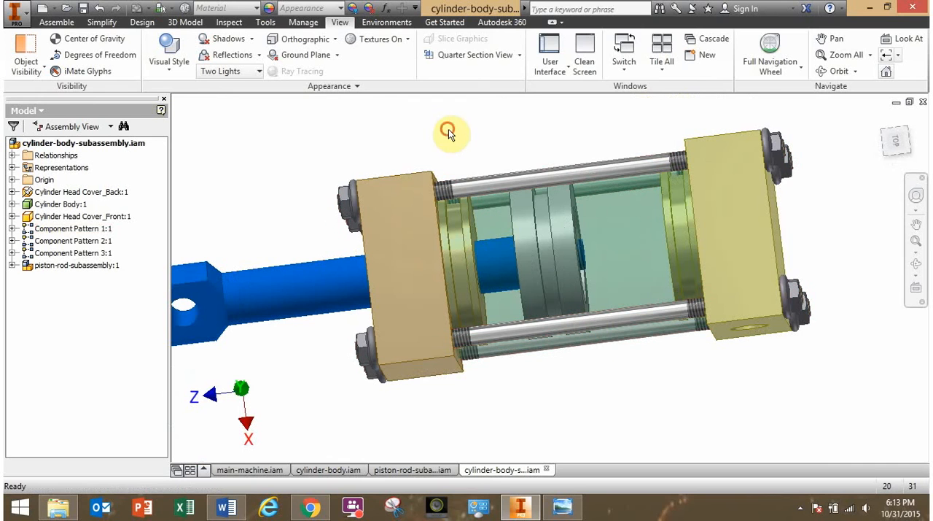
{"action": "left_click", "coordinate": [56, 22]}
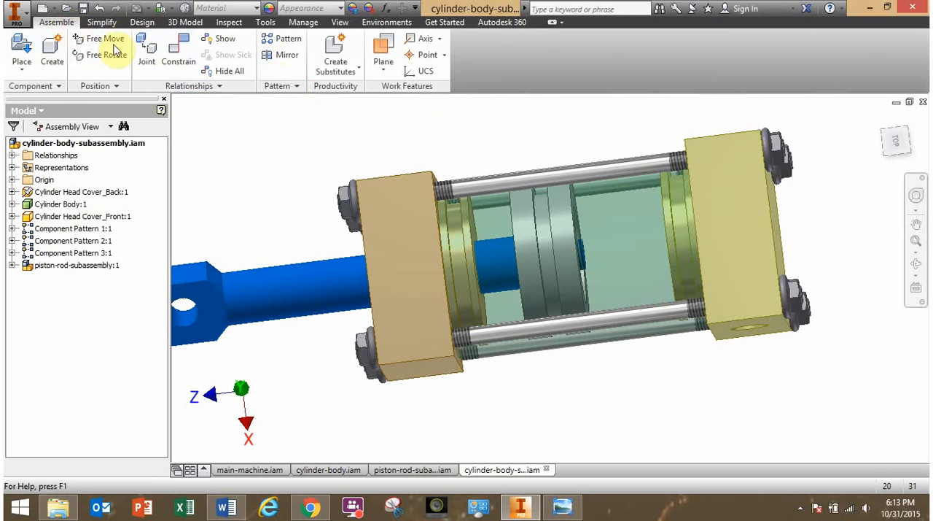
{"action": "left_click", "coordinate": [183, 55]}
{"action": "middle_click_drag", "start_coordinate": [312, 200], "coordinate": [535, 285], "text": "shift"}
{"action": "left_click", "coordinate": [572, 295]}
{"action": "middle_click_drag", "start_coordinate": [673, 326], "coordinate": [508, 316], "text": "shift"}
{"action": "left_click", "coordinate": [475, 309]}
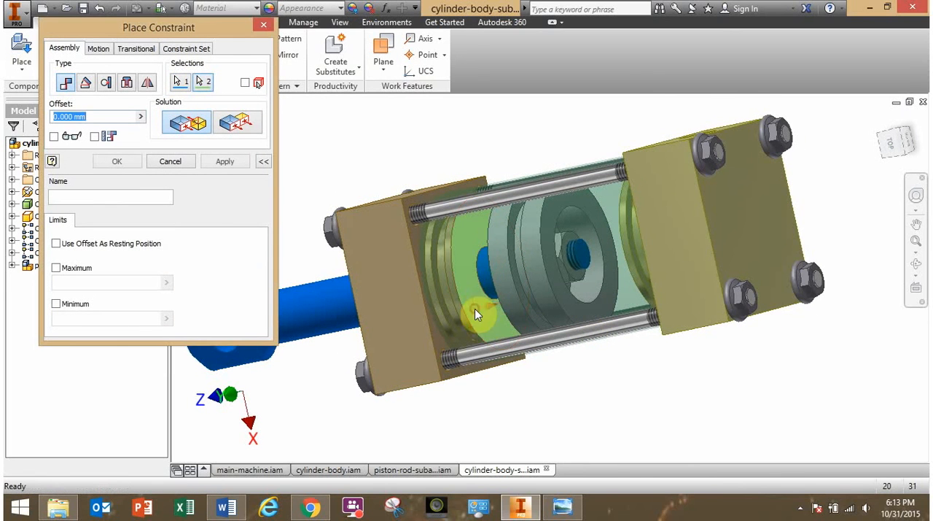
{"action": "left_click", "coordinate": [135, 162]}
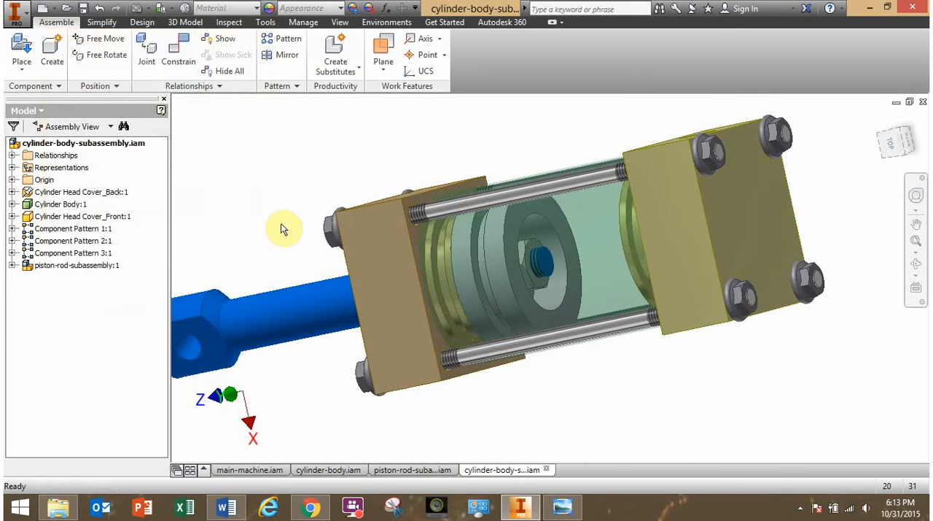
{"action": "middle_click_drag", "start_coordinate": [298, 218], "coordinate": [318, 209], "text": "shift"}
{"action": "scroll", "coordinate": [322, 212], "scroll_direction": "up", "scroll_amount": 3}
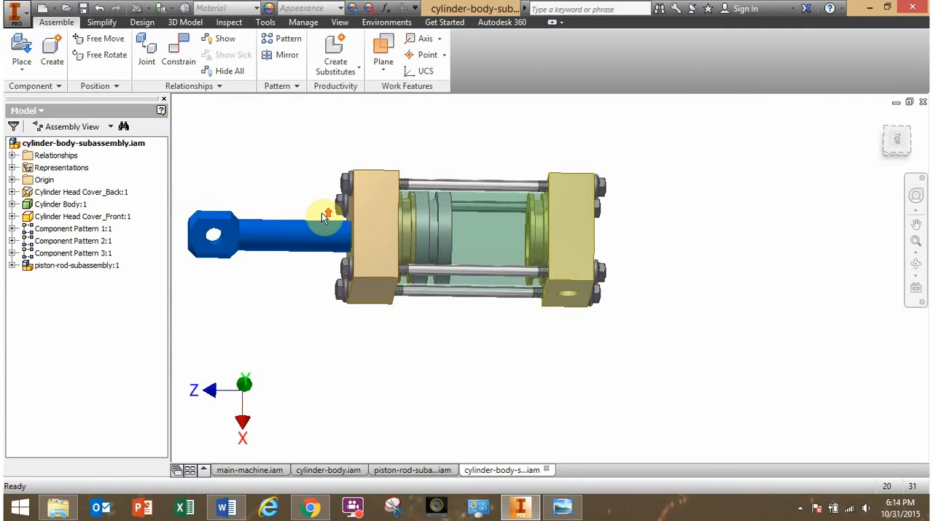
Try to slide the piston rod through the tube and examine the piston and both head covers from several angles.
{"action": "left_click_drag", "start_coordinate": [233, 237], "coordinate": [388, 236]}
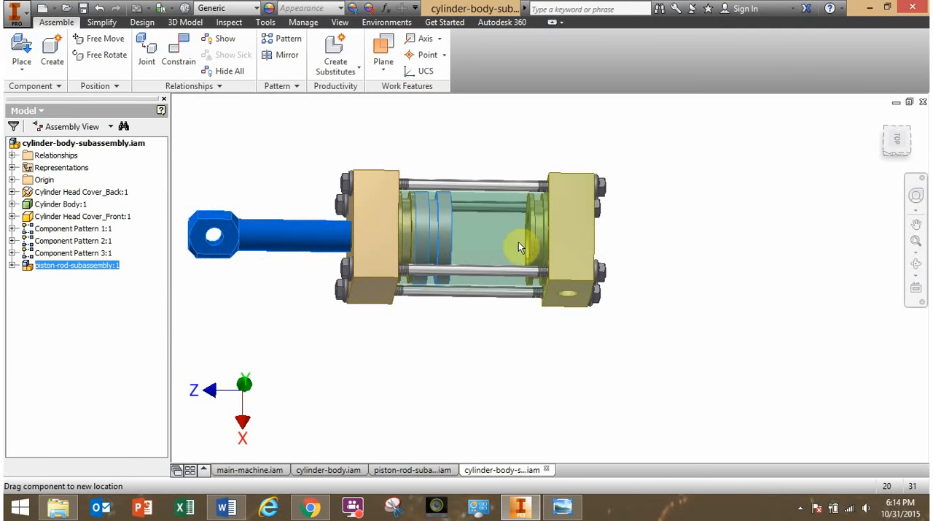
{"action": "left_click", "coordinate": [301, 161]}
{"action": "middle_click_drag", "start_coordinate": [377, 246], "coordinate": [529, 334], "text": "shift"}
{"action": "scroll", "coordinate": [523, 334], "scroll_direction": "down", "scroll_amount": 3}
{"action": "scroll", "coordinate": [479, 335], "scroll_direction": "up", "scroll_amount": 2}
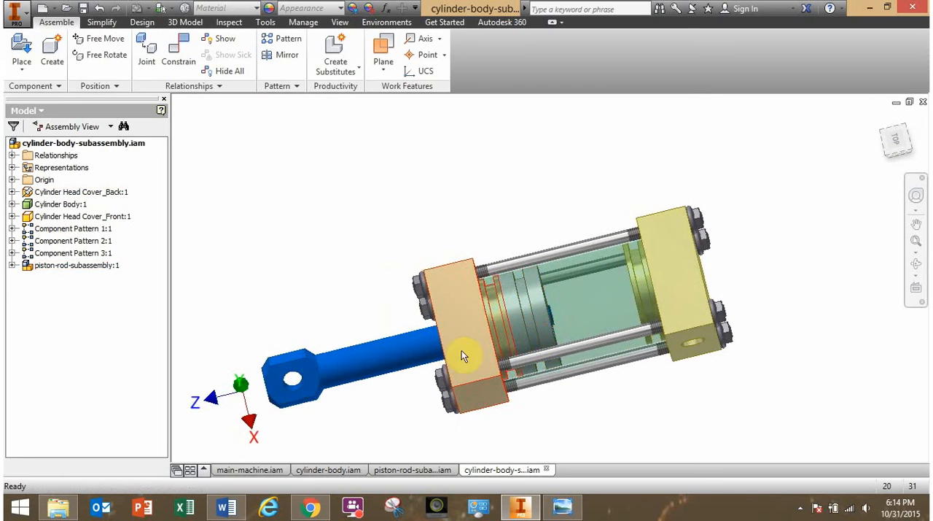
{"action": "left_click_drag", "start_coordinate": [436, 341], "coordinate": [412, 347]}
{"action": "middle_click_drag", "start_coordinate": [527, 328], "coordinate": [546, 318], "text": "shift"}
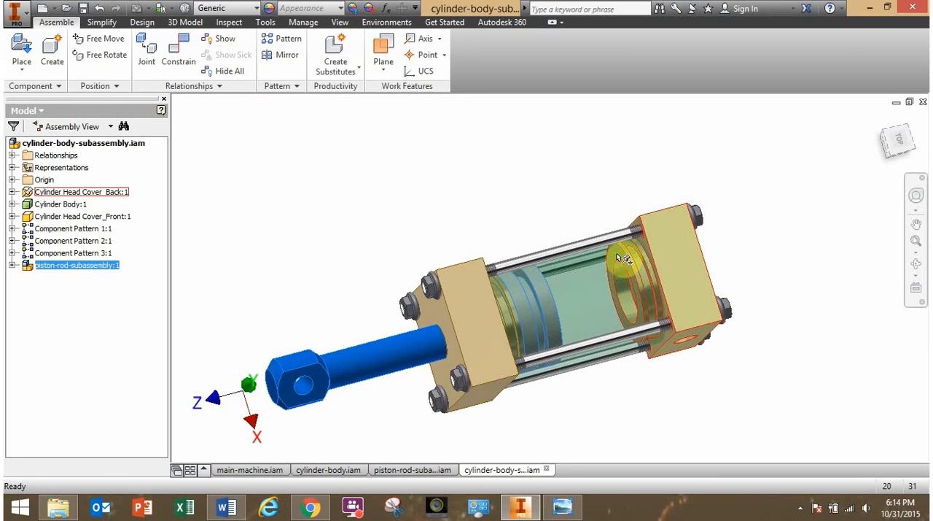
{"action": "left_click", "coordinate": [568, 216]}
{"action": "middle_click_drag", "start_coordinate": [568, 216], "coordinate": [531, 229], "text": "shift"}
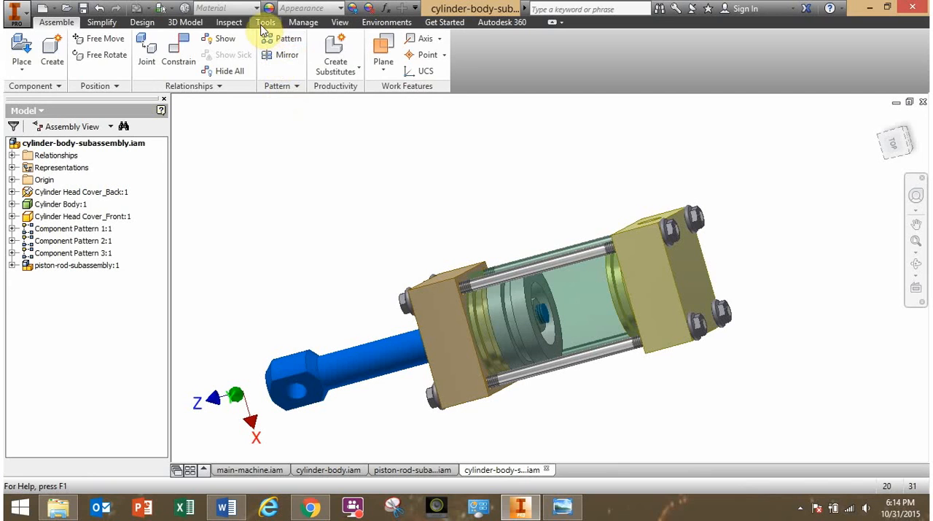
Measure the distance from the piston's nut-side face to the back head cover's inner face and inspect that gap.
{"action": "left_click", "coordinate": [231, 23]}
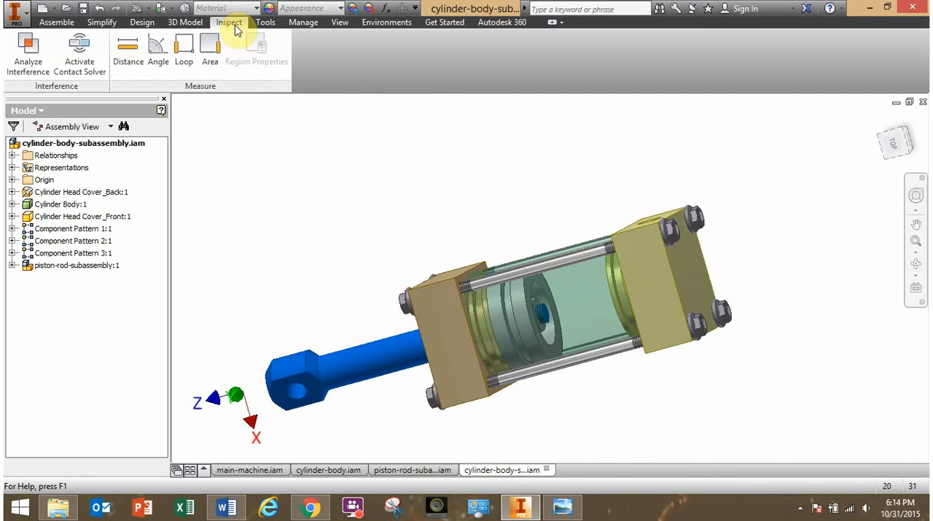
{"action": "left_click", "coordinate": [138, 60]}
{"action": "scroll", "coordinate": [566, 263], "scroll_direction": "down", "scroll_amount": 3}
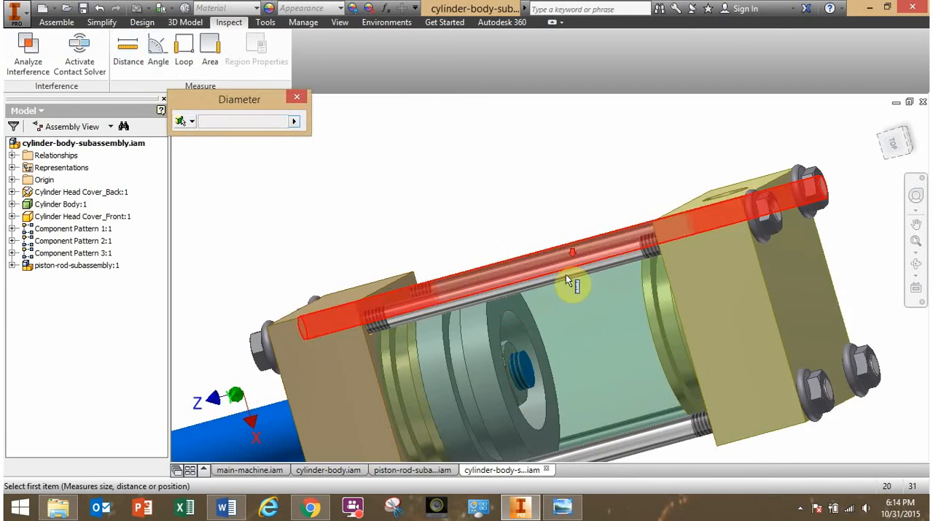
{"action": "left_click", "coordinate": [538, 439]}
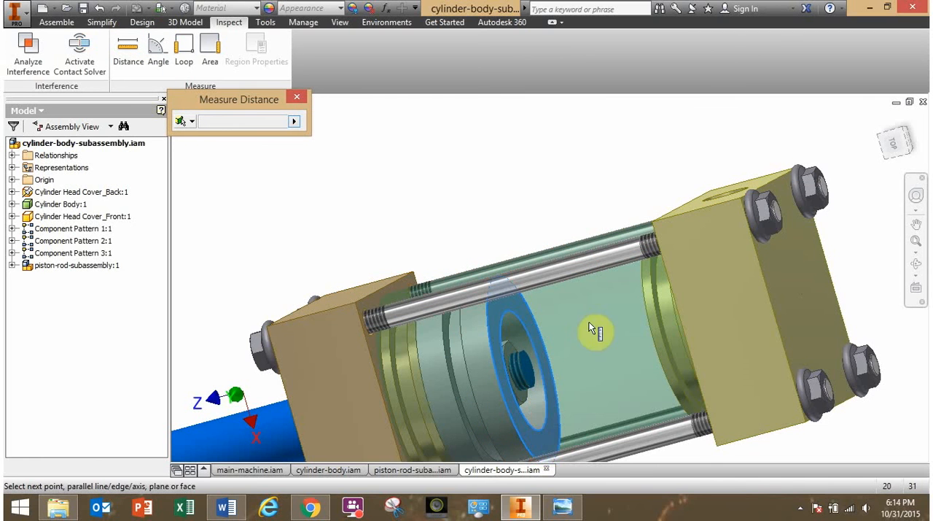
{"action": "middle_click_drag", "start_coordinate": [575, 201], "coordinate": [592, 206], "text": "shift"}
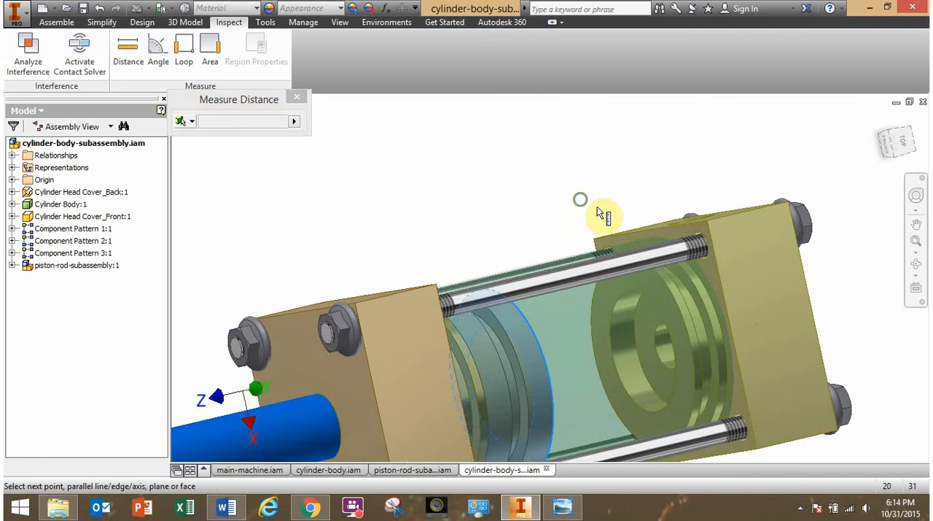
{"action": "left_click", "coordinate": [668, 310]}
{"action": "middle_click_drag", "start_coordinate": [652, 331], "coordinate": [615, 285], "text": "shift"}
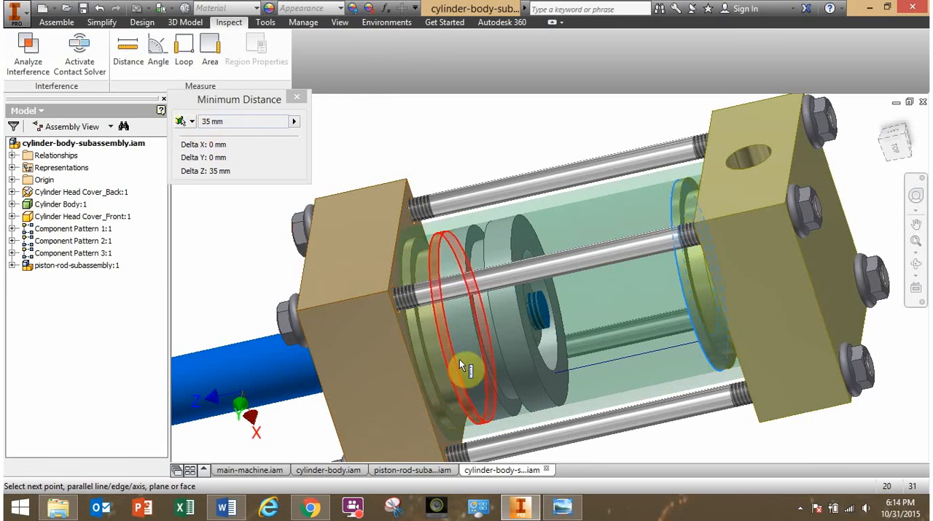
{"action": "middle_click_drag", "start_coordinate": [492, 362], "coordinate": [494, 344], "text": "shift"}
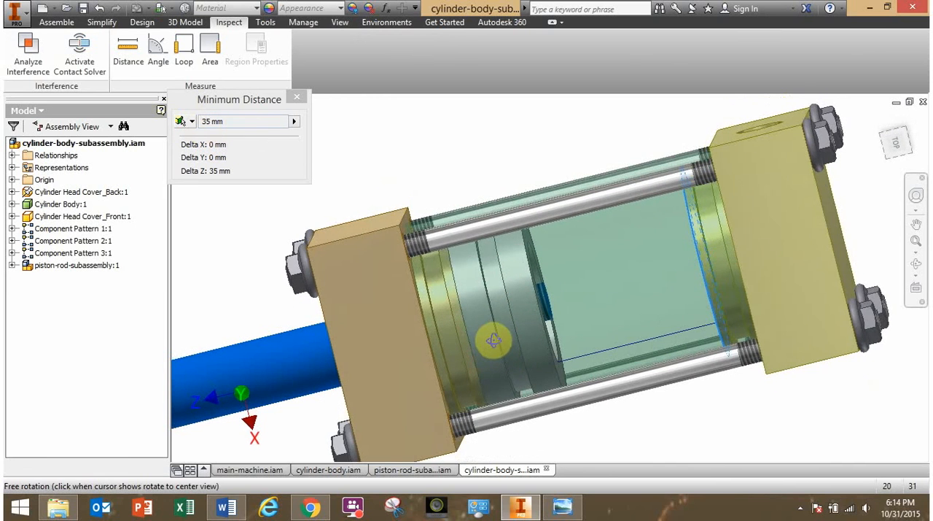
{"action": "scroll", "coordinate": [494, 343], "scroll_direction": "down", "scroll_amount": 2}
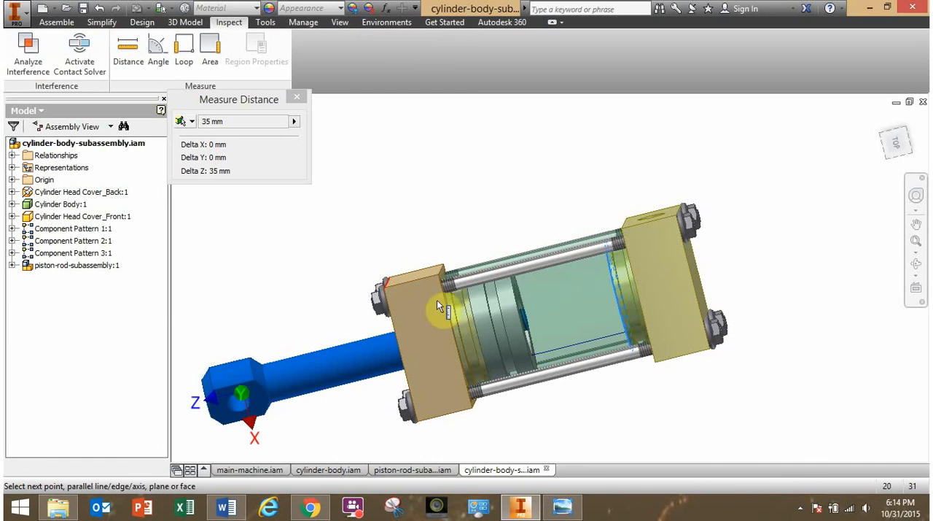
{"action": "middle_click_drag", "start_coordinate": [496, 336], "coordinate": [615, 353], "text": "shift"}
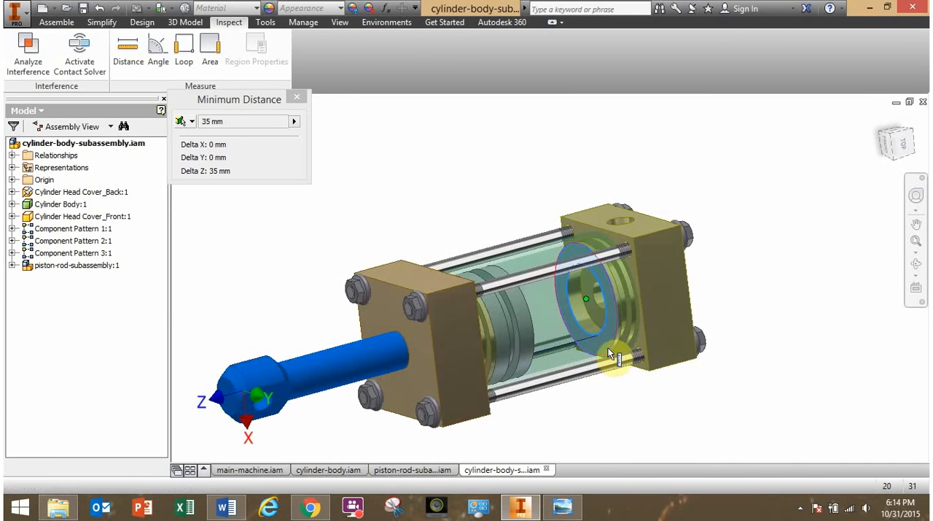
{"action": "left_click", "coordinate": [421, 252]}
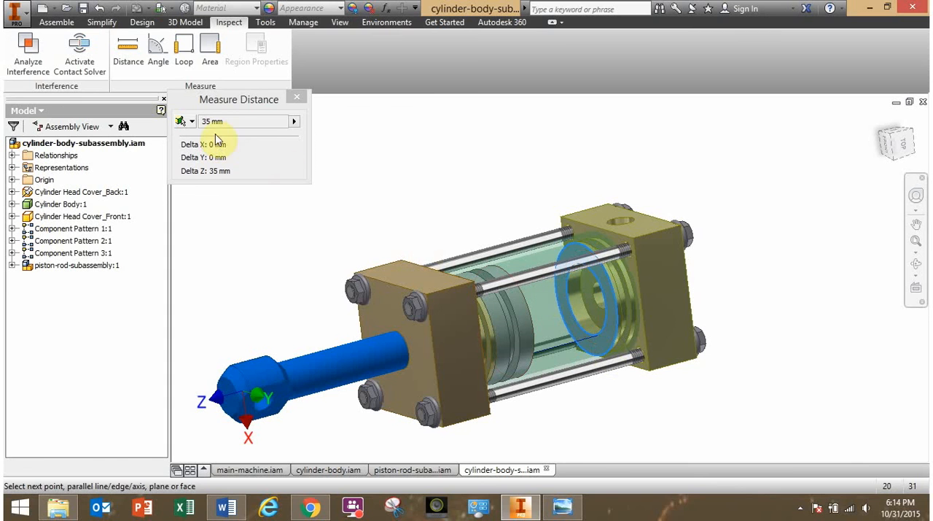
{"action": "left_click", "coordinate": [297, 97]}
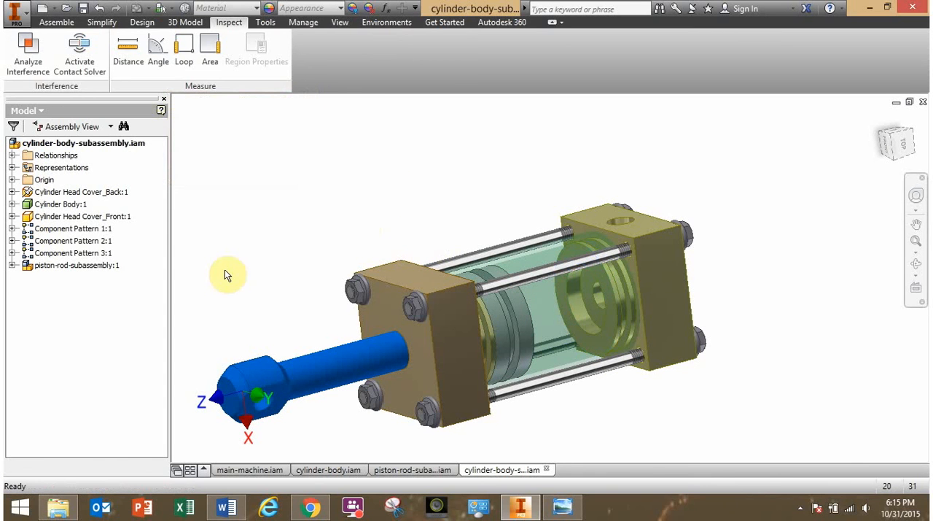
Rotate the piston rod about its axis and examine which faces and axes the piston-rod subassembly's mates connect.
{"action": "middle_click_drag", "start_coordinate": [327, 285], "coordinate": [411, 243], "text": "shift"}
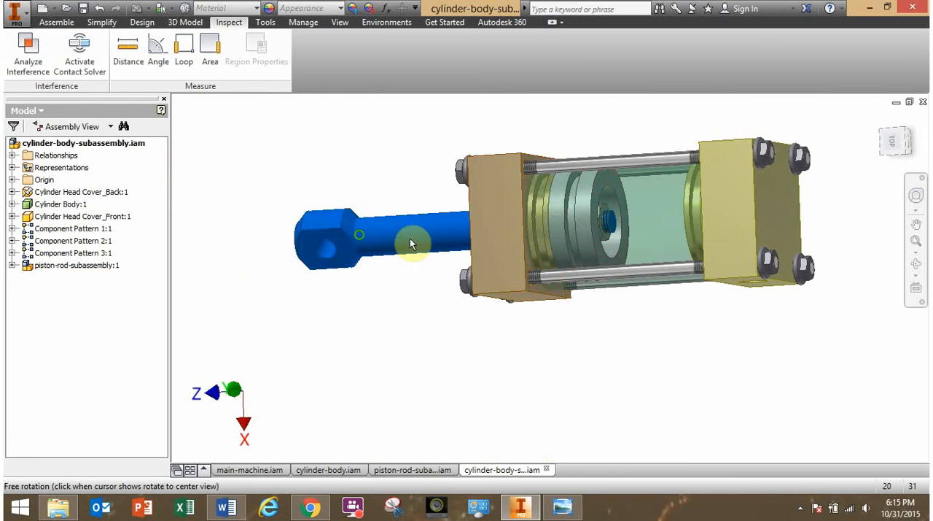
{"action": "left_click_drag", "start_coordinate": [557, 227], "coordinate": [395, 187]}
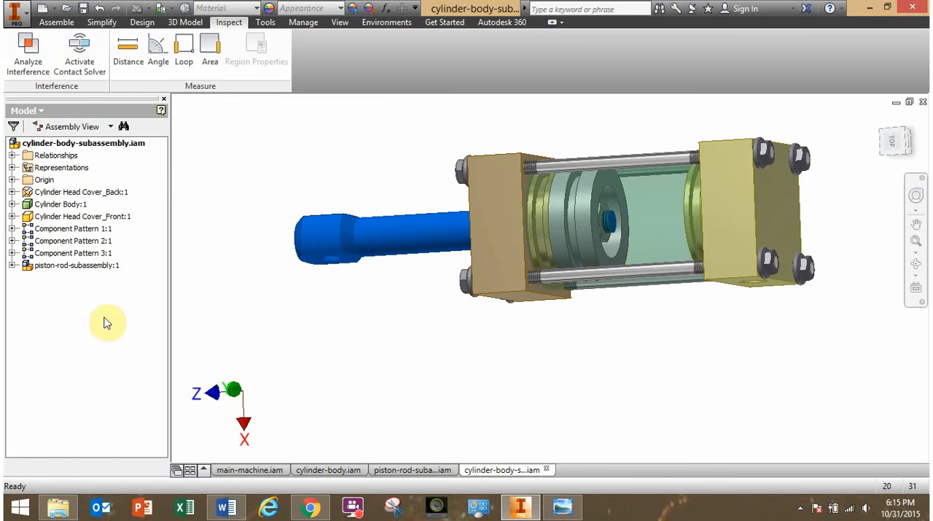
{"action": "left_click", "coordinate": [12, 266]}
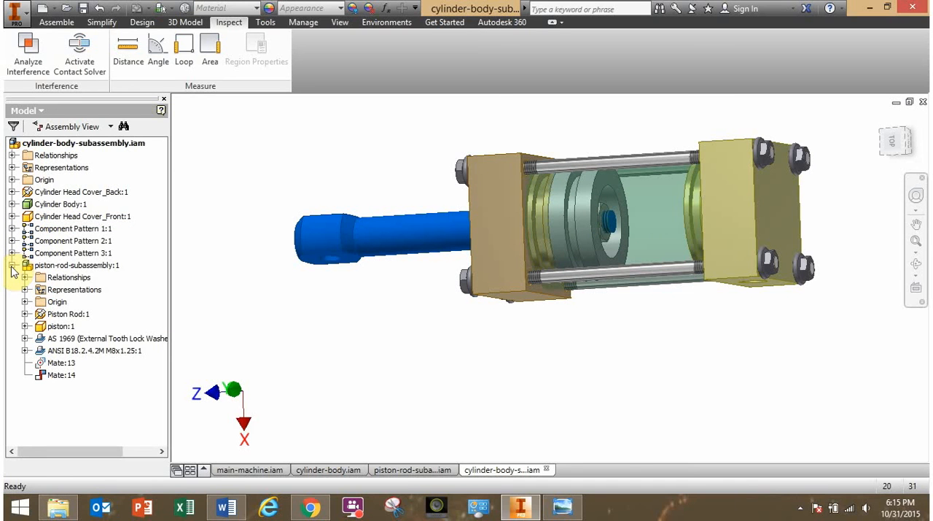
{"action": "left_click", "coordinate": [64, 265]}
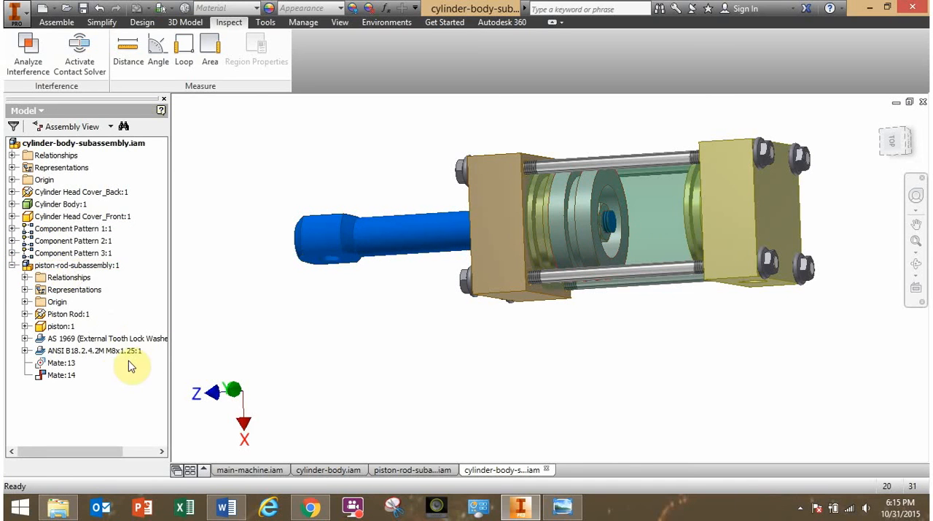
{"action": "left_click", "coordinate": [64, 376]}
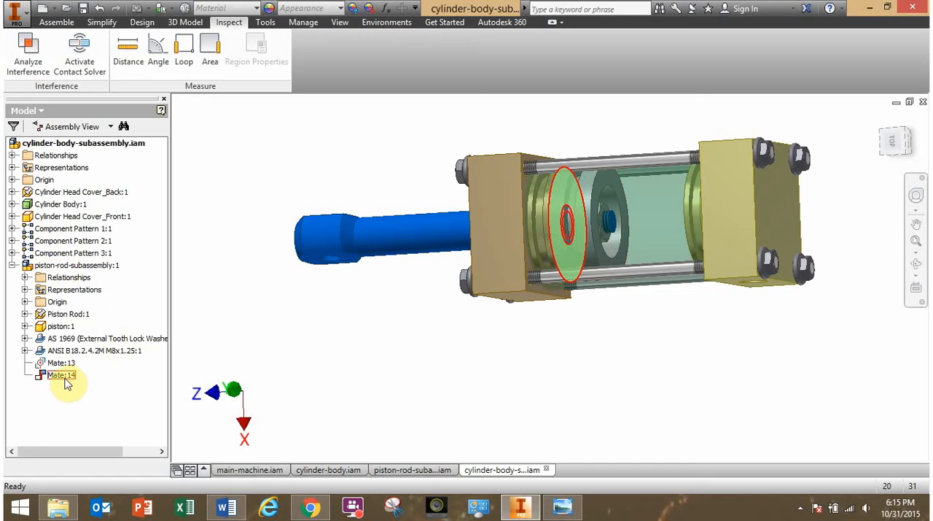
{"action": "left_click", "coordinate": [64, 363]}
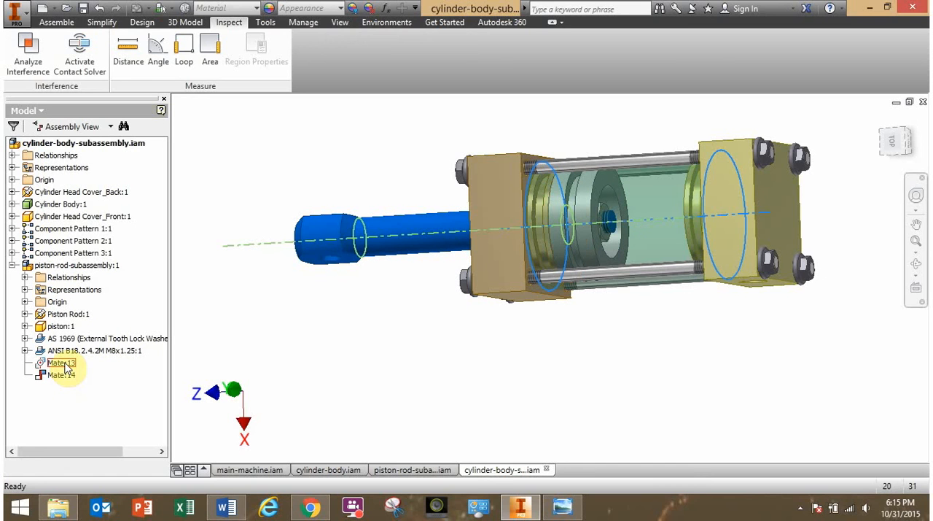
Delete Mate:14 between the piston's rod-side face and the front head cover, and slide the rod partway into the tube.
{"action": "left_click", "coordinate": [64, 375]}
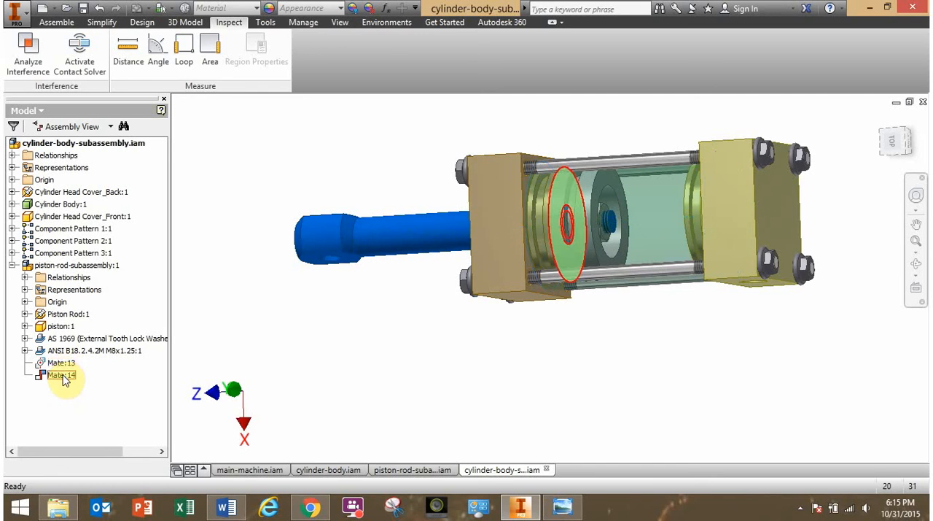
{"action": "right_click", "coordinate": [64, 377]}
{"action": "left_click", "coordinate": [83, 349]}
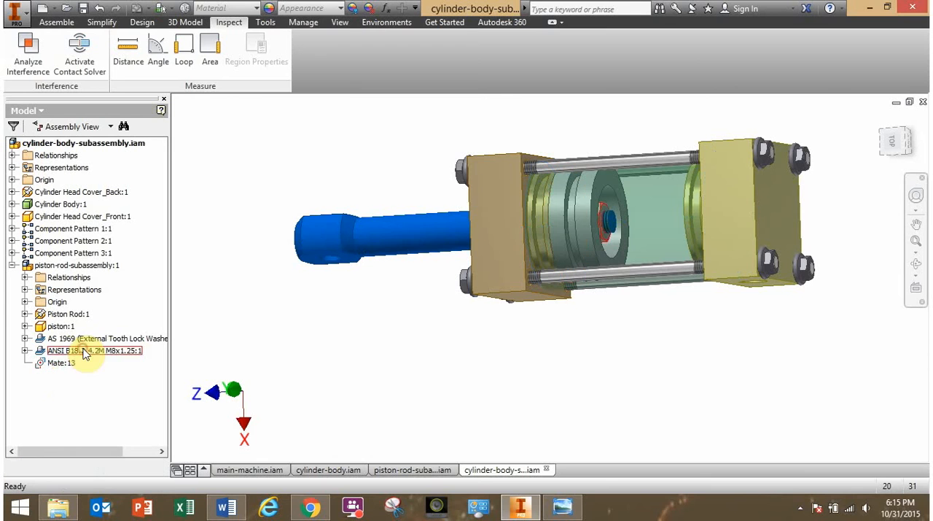
{"action": "left_click", "coordinate": [83, 349]}
{"action": "left_click_drag", "start_coordinate": [390, 235], "coordinate": [440, 244]}
{"action": "left_click", "coordinate": [401, 302]}
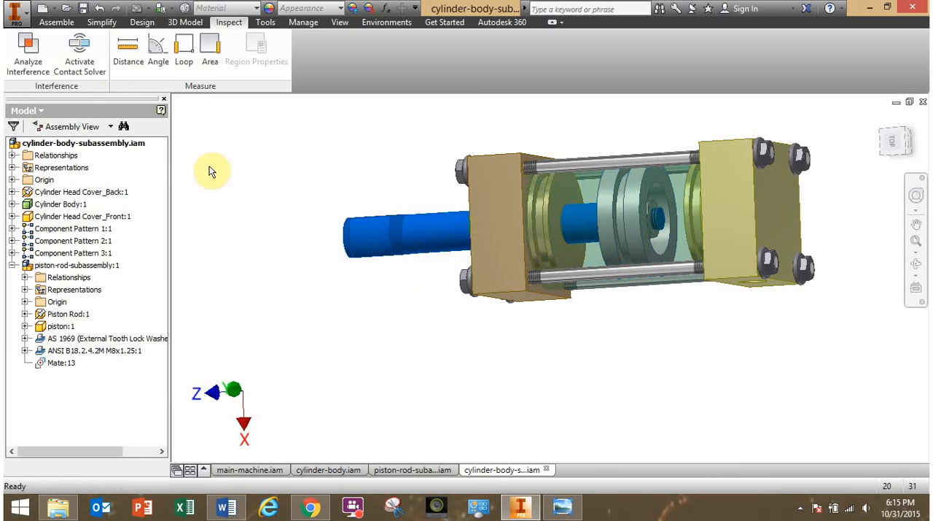
Start a new mate constraint between the front head cover's inner face and the piston's rod-side face.
{"action": "left_click", "coordinate": [55, 21]}
{"action": "left_click", "coordinate": [186, 56]}
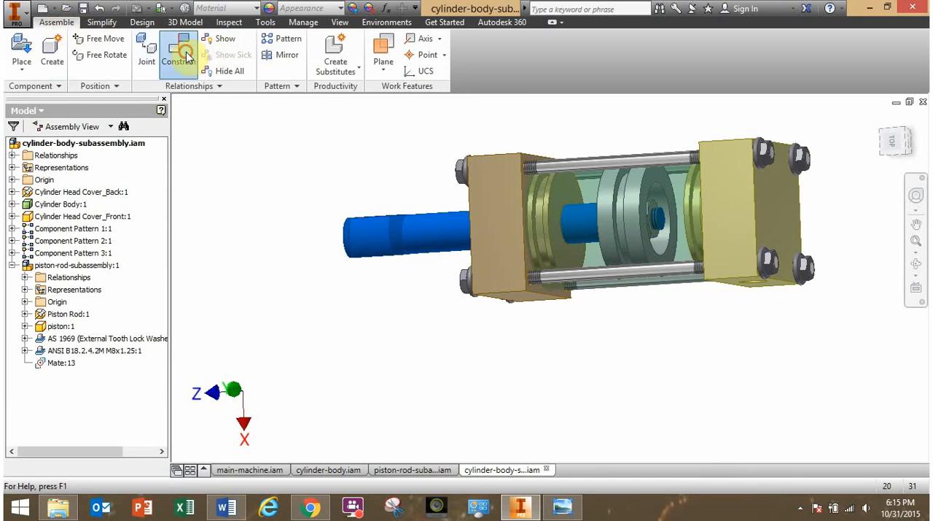
{"action": "left_click", "coordinate": [559, 252]}
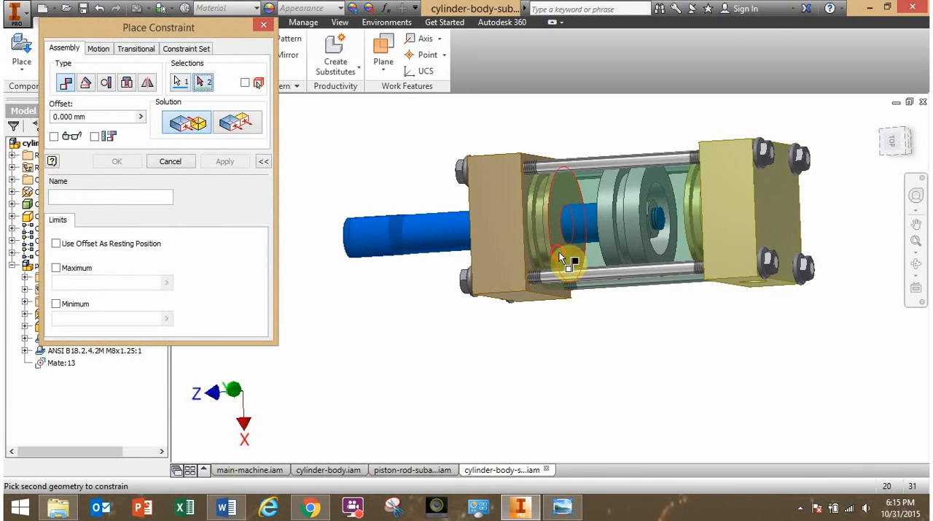
{"action": "middle_click_drag", "start_coordinate": [530, 381], "coordinate": [611, 341], "text": "shift"}
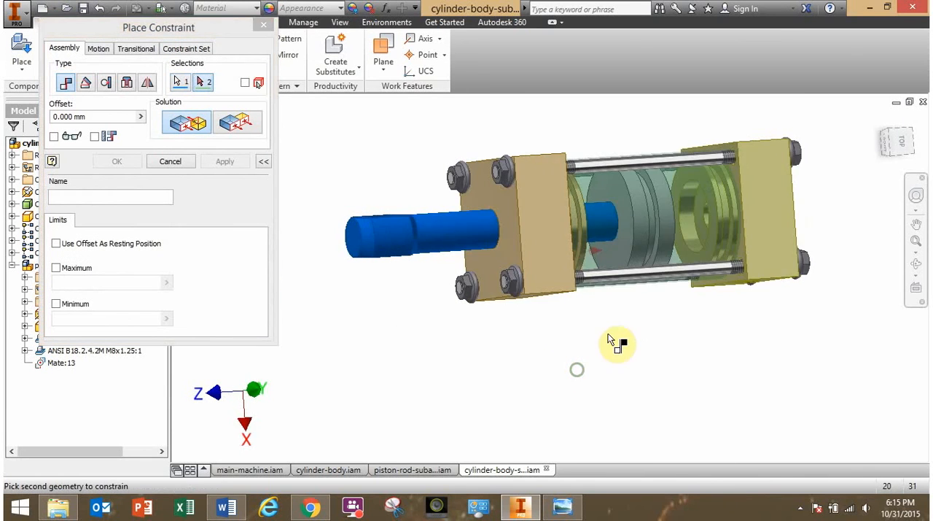
{"action": "left_click", "coordinate": [611, 253]}
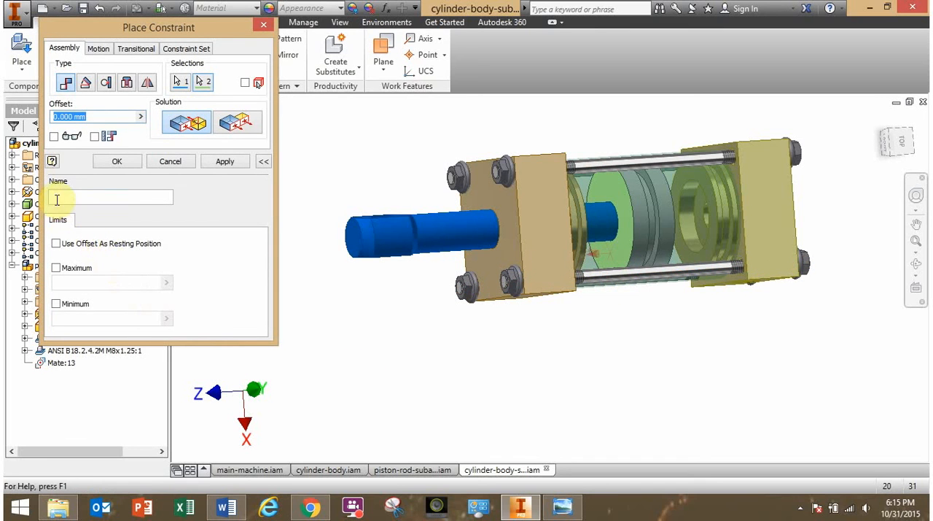
Enable limits on the new mate, with a maximum of 35 mm and a minimum of 0 mm.
{"action": "left_click", "coordinate": [56, 268]}
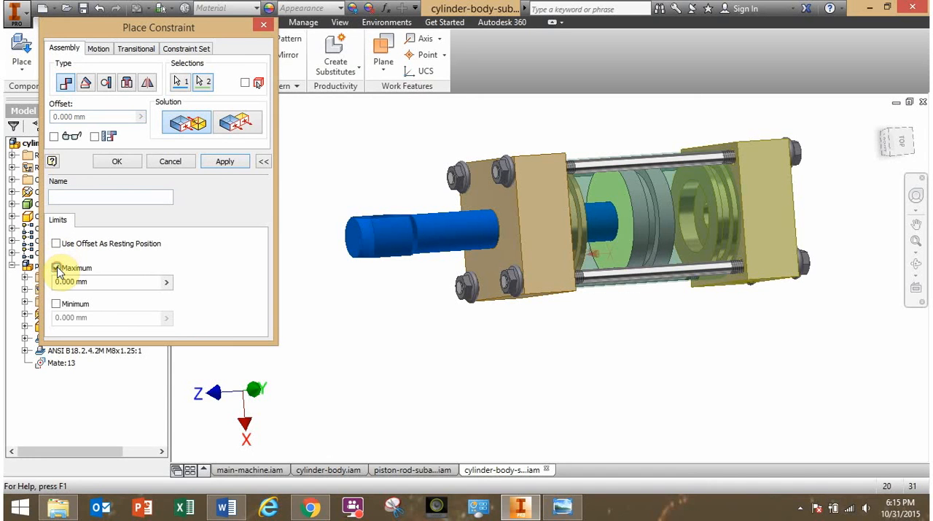
{"action": "left_click", "coordinate": [56, 304]}
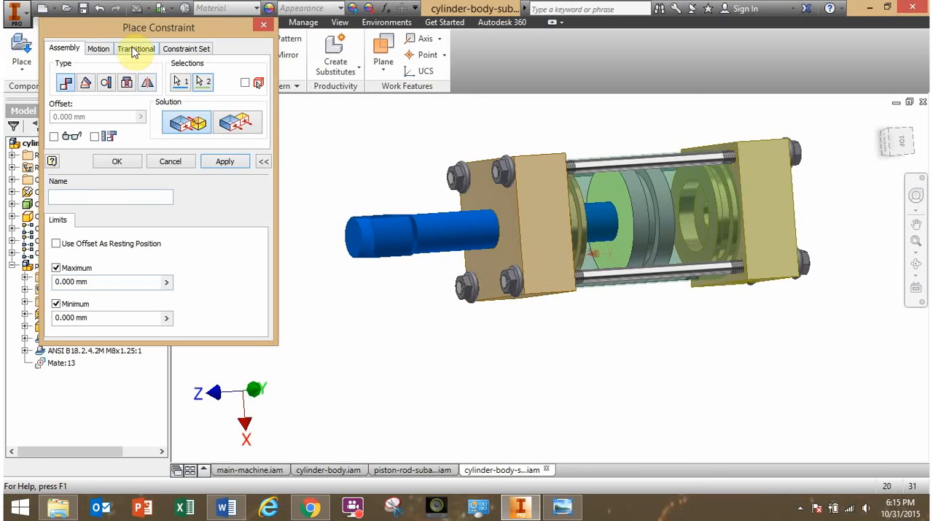
{"action": "left_click_drag", "start_coordinate": [146, 28], "coordinate": [186, 12]}
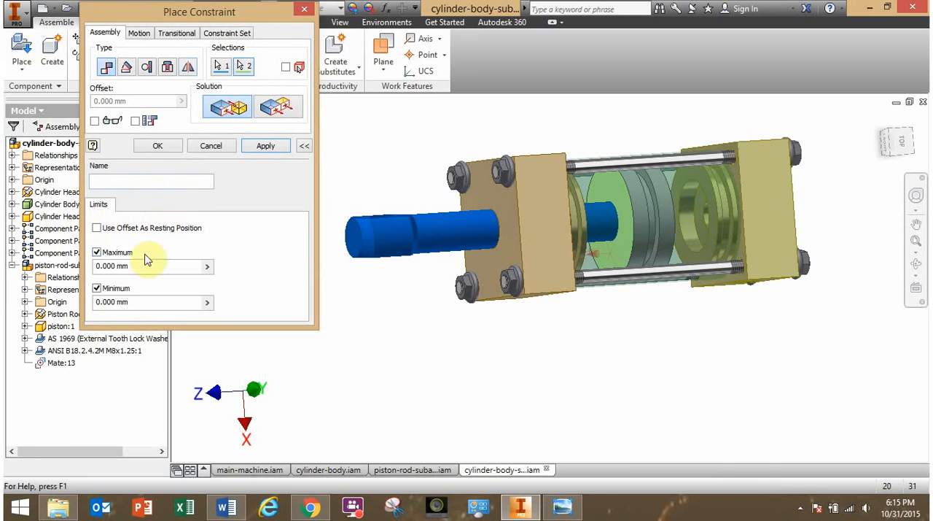
{"action": "left_click", "coordinate": [303, 146]}
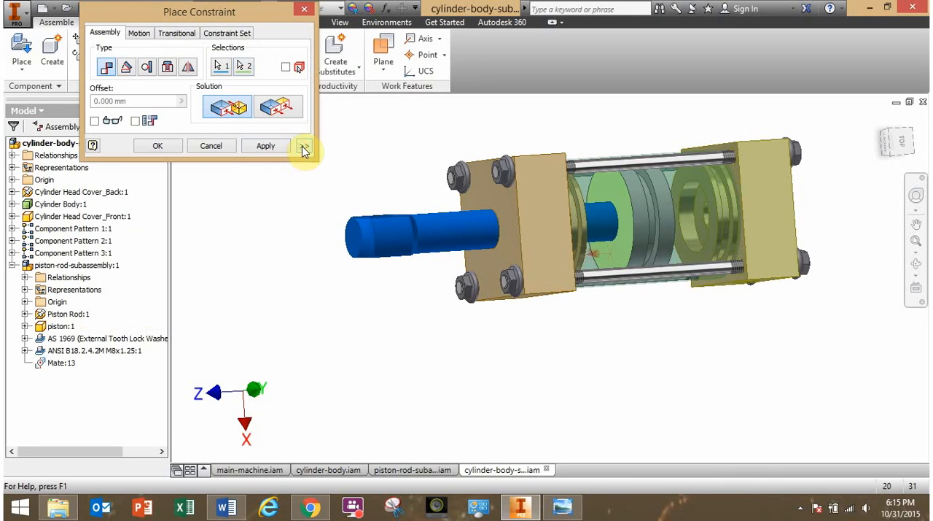
{"action": "left_click", "coordinate": [303, 146]}
{"action": "left_click", "coordinate": [302, 146]}
{"action": "left_click", "coordinate": [304, 148]}
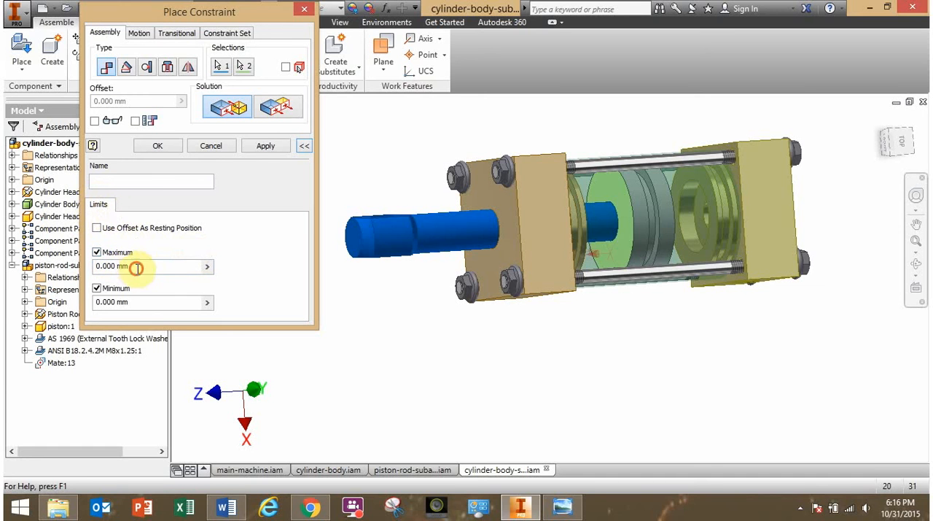
{"action": "left_click_drag", "start_coordinate": [133, 265], "coordinate": [82, 270]}
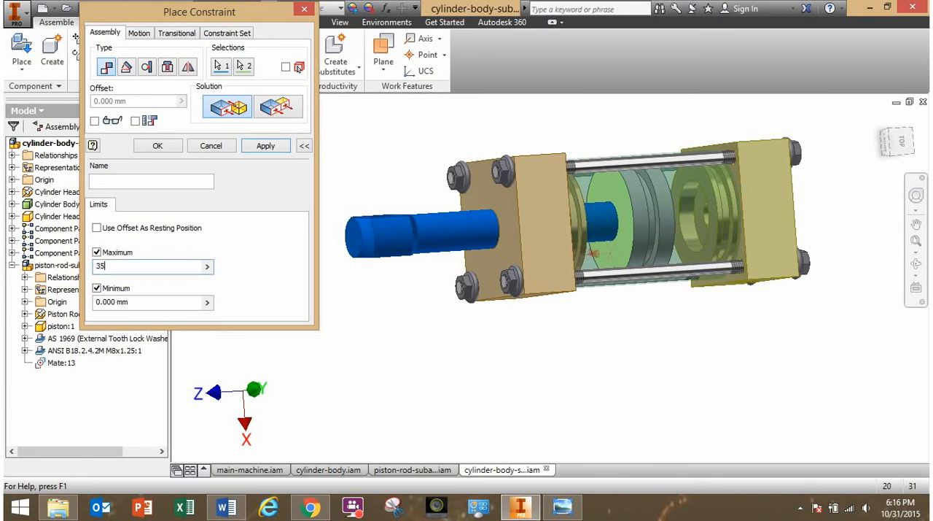
{"action": "left_click", "coordinate": [117, 288]}
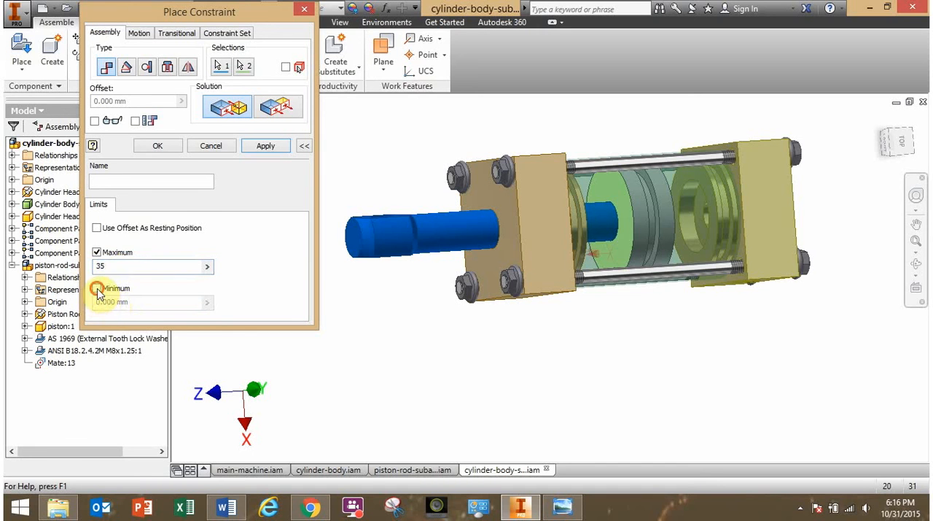
{"action": "left_click", "coordinate": [97, 289]}
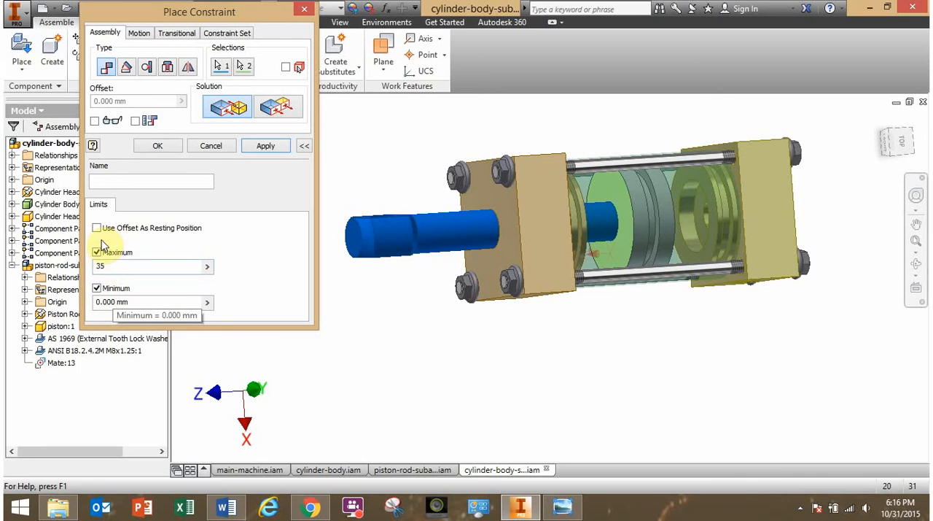
Apply the limited mate between the front head cover and piston, and move the piston rod along the tube to test its travel.
{"action": "left_click", "coordinate": [157, 146]}
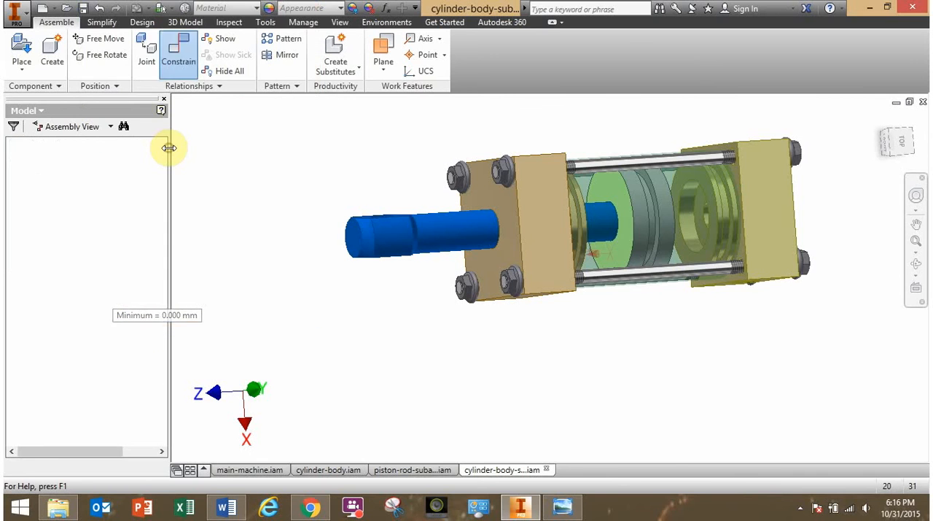
{"action": "left_click_drag", "start_coordinate": [442, 230], "coordinate": [358, 204]}
{"action": "left_click_drag", "start_coordinate": [454, 227], "coordinate": [465, 247]}
{"action": "left_click", "coordinate": [413, 168]}
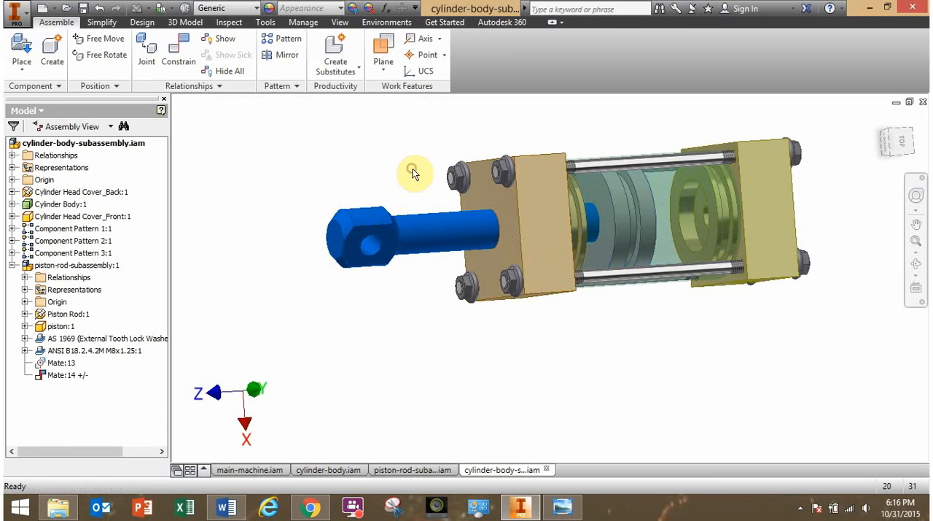
{"action": "middle_click_drag", "start_coordinate": [413, 168], "coordinate": [365, 185], "text": "shift"}
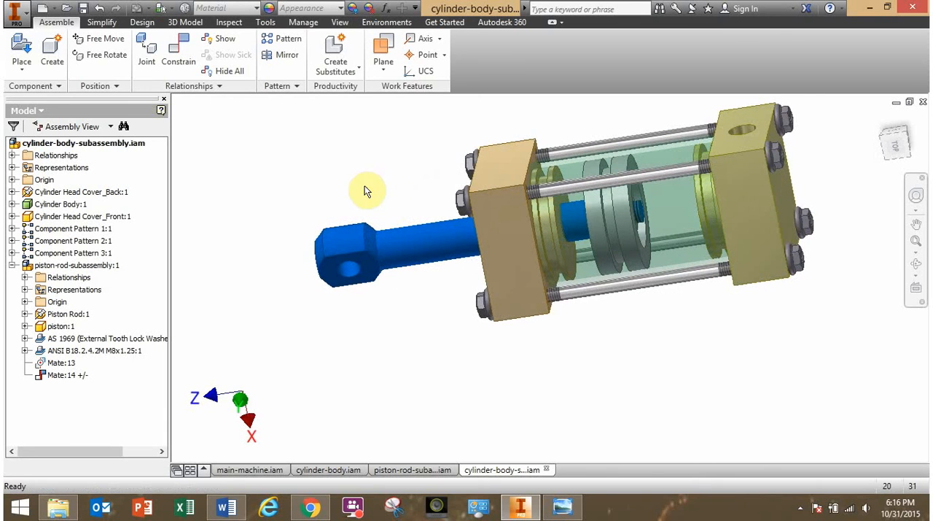
Open the limited mate between the front head cover and piston for editing, and review its maximum and minimum limits.
{"action": "right_click", "coordinate": [70, 380]}
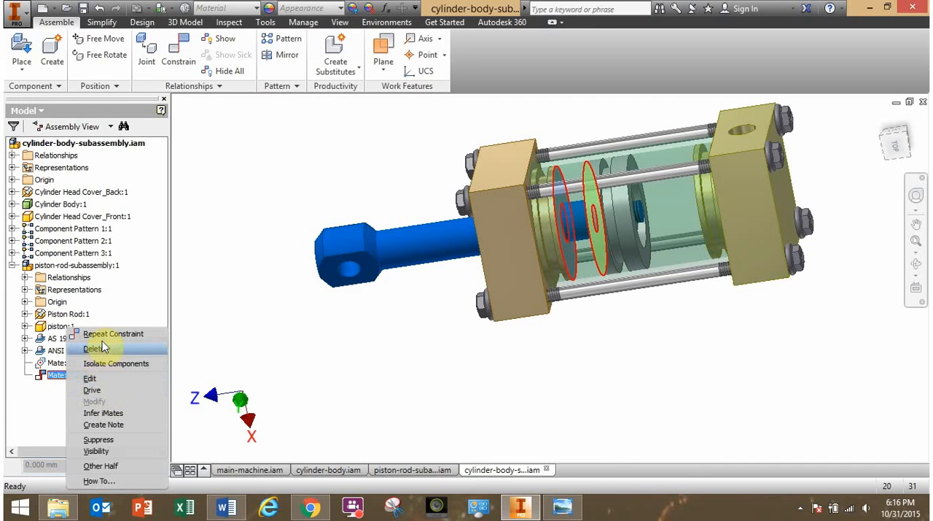
{"action": "left_click", "coordinate": [90, 378]}
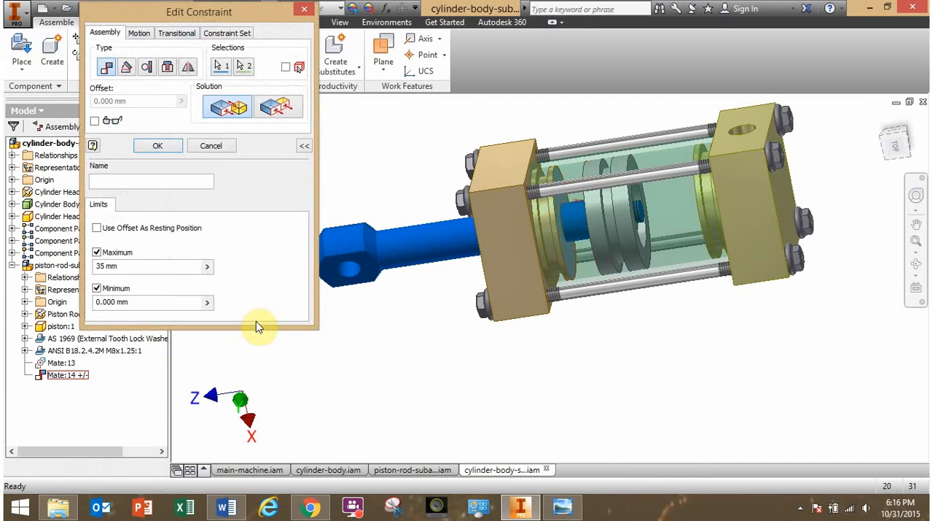
{"action": "mouse_move", "coordinate": [350, 392]}
{"action": "middle_mouse_down", "text": "shift"}
{"action": "mouse_move", "coordinate": [370, 387]}
{"action": "mouse_move", "coordinate": [344, 386]}
{"action": "middle_mouse_up", "text": "shift"}
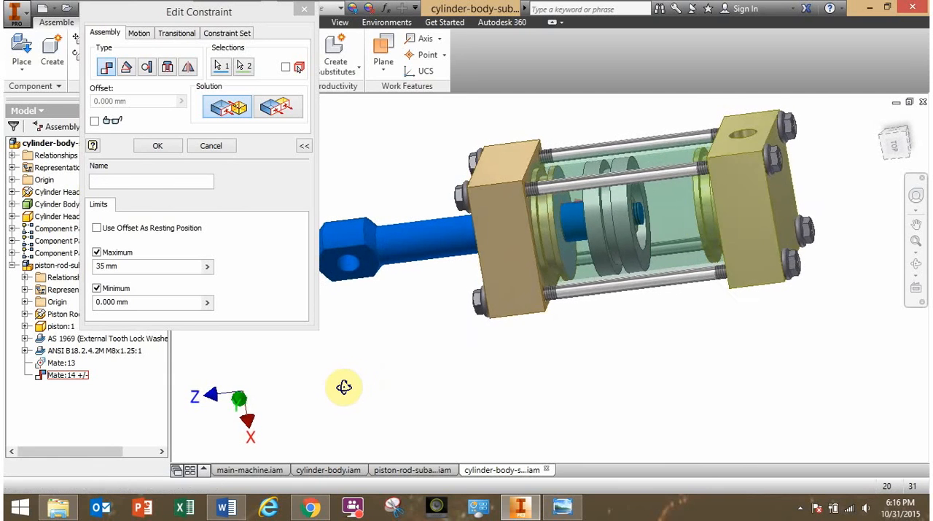
{"action": "middle_click_drag", "start_coordinate": [562, 261], "coordinate": [591, 255], "text": "shift"}
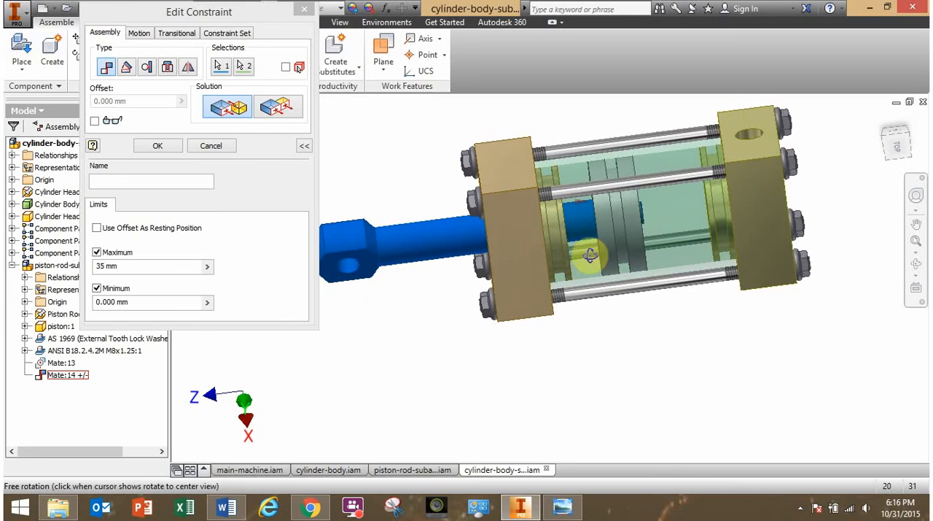
{"action": "left_click", "coordinate": [134, 305]}
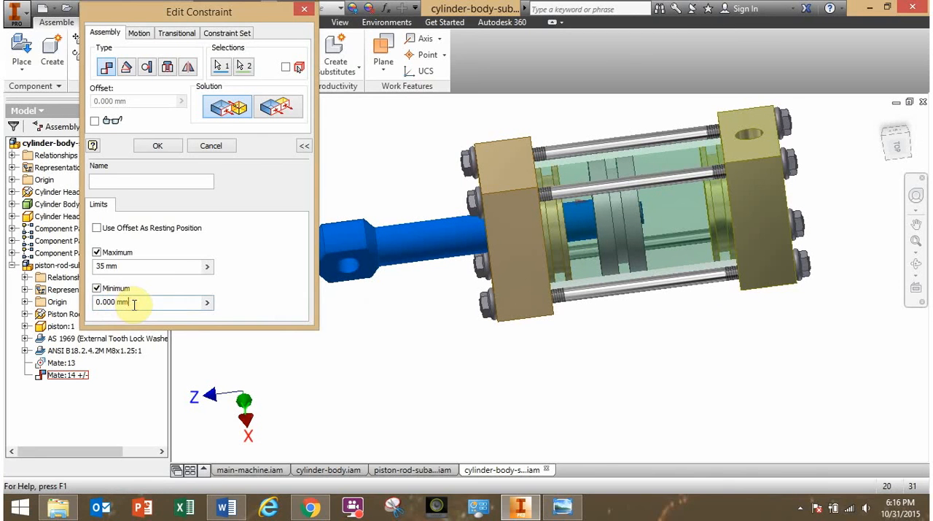
{"action": "left_click_drag", "start_coordinate": [141, 302], "coordinate": [93, 305]}
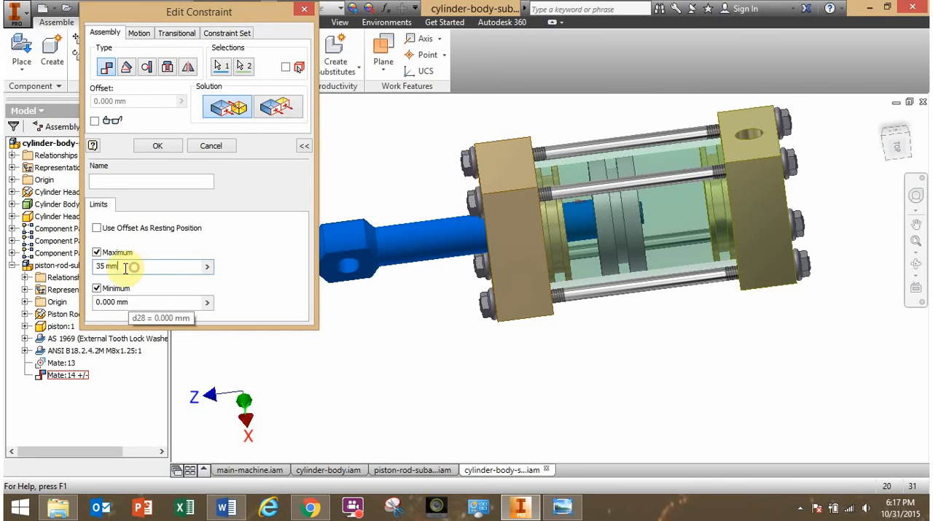
{"action": "left_click_drag", "start_coordinate": [125, 267], "coordinate": [88, 270]}
{"action": "left_click", "coordinate": [139, 265]}
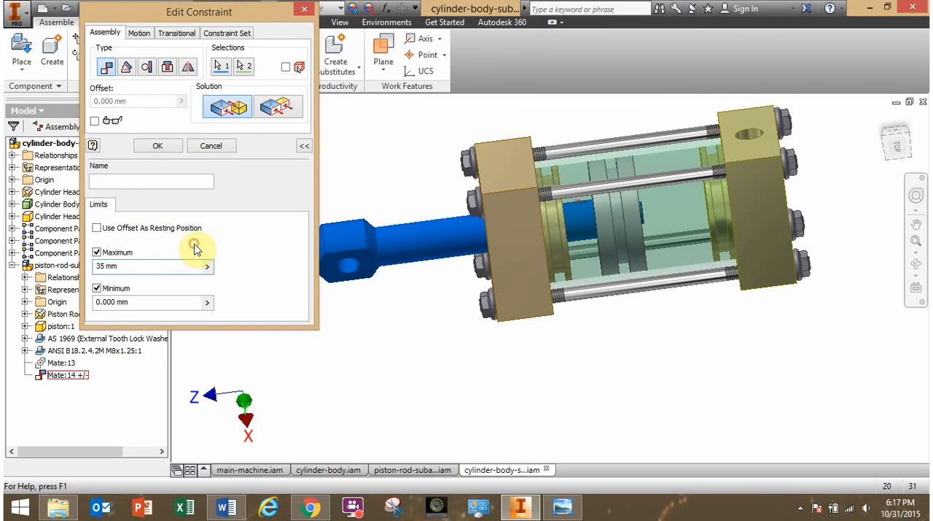
{"action": "left_click", "coordinate": [175, 151]}
Slide the piston rod inside the cylinder tube and inspect its movement from the front head cover side.
{"action": "left_click_drag", "start_coordinate": [291, 257], "coordinate": [525, 236]}
{"action": "left_click", "coordinate": [406, 332]}
{"action": "middle_click_drag", "start_coordinate": [406, 331], "coordinate": [459, 309], "text": "shift"}
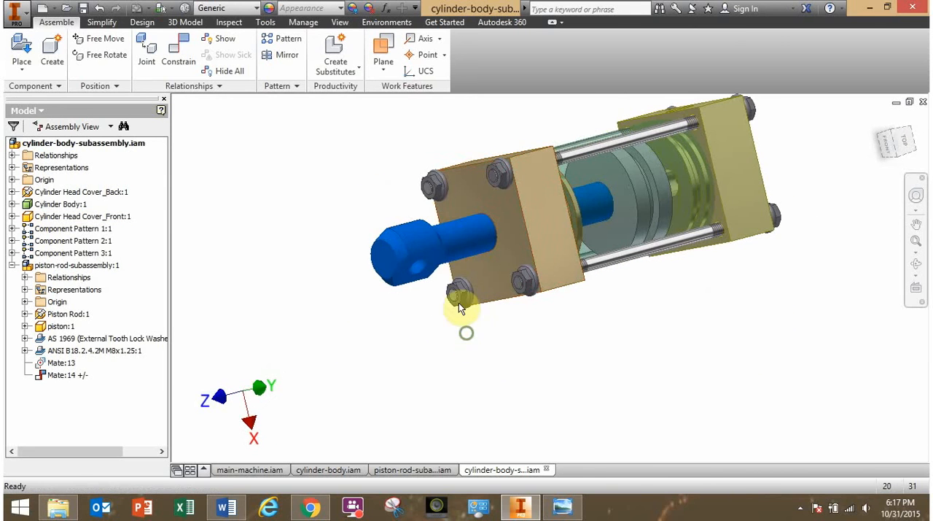
{"action": "left_click_drag", "start_coordinate": [464, 233], "coordinate": [455, 277]}
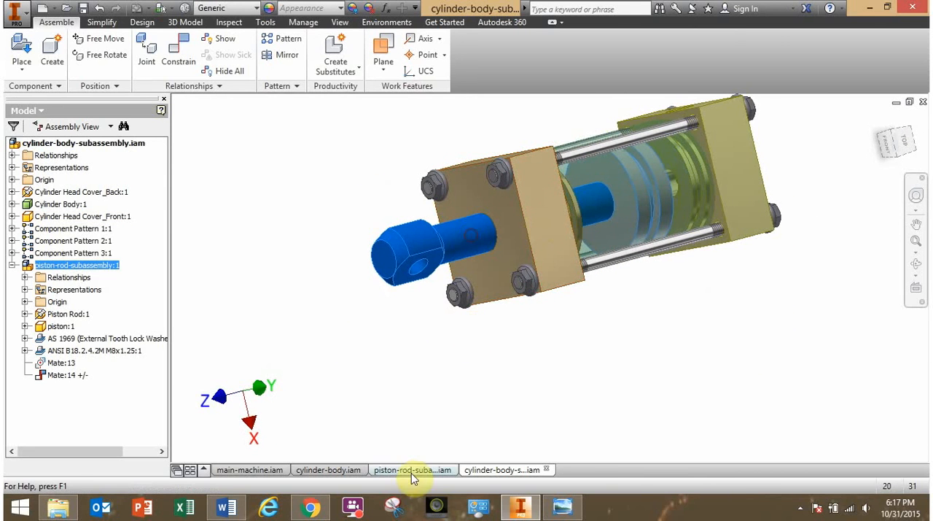
View the piston-rod subassembly file, and return to the cylinder-body subassembly to look over the whole model.
{"action": "left_click", "coordinate": [411, 471]}
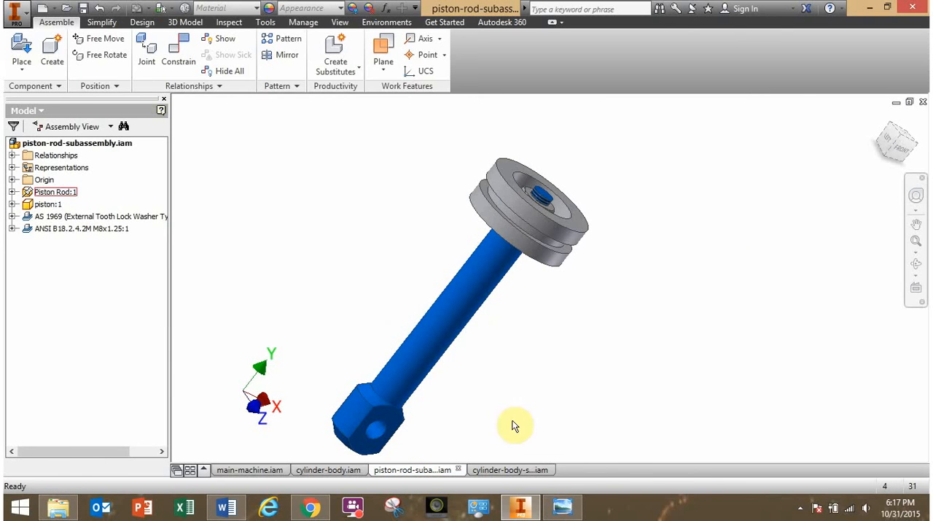
{"action": "left_click", "coordinate": [510, 470]}
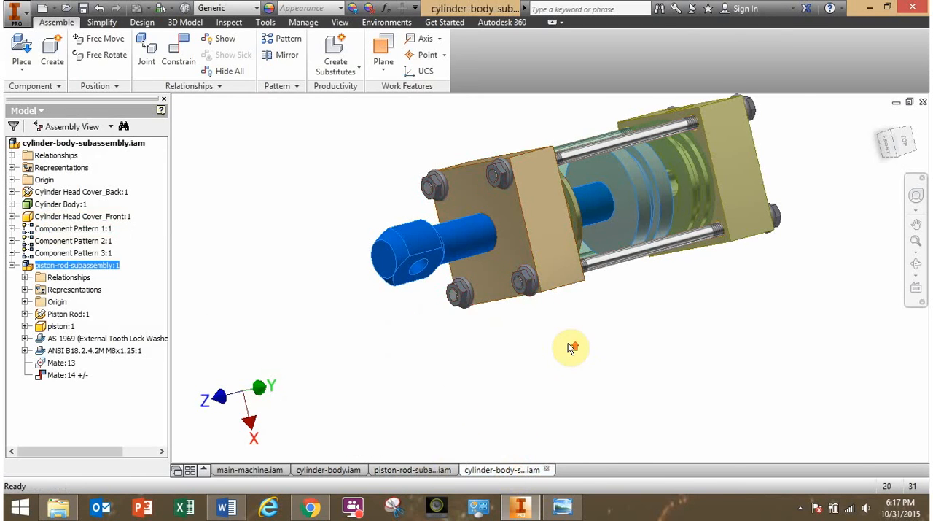
{"action": "scroll", "coordinate": [576, 347], "scroll_direction": "down", "scroll_amount": 3}
{"action": "middle_click_drag", "start_coordinate": [558, 344], "coordinate": [472, 348]}
{"action": "left_click", "coordinate": [473, 368]}
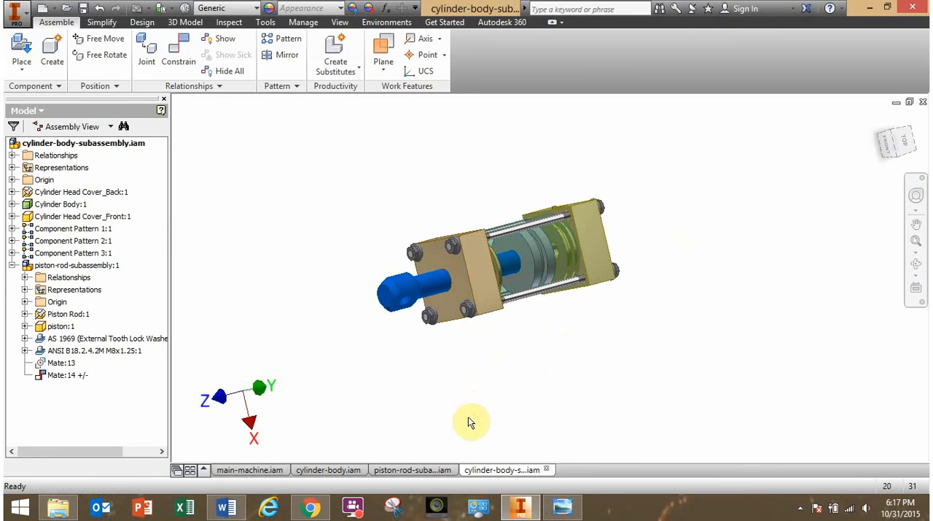
Switch to Windows Photo Viewer and examine the Piston Press Assembly drawing and parts list in piston-press-main.png.
{"action": "left_click", "coordinate": [563, 508]}
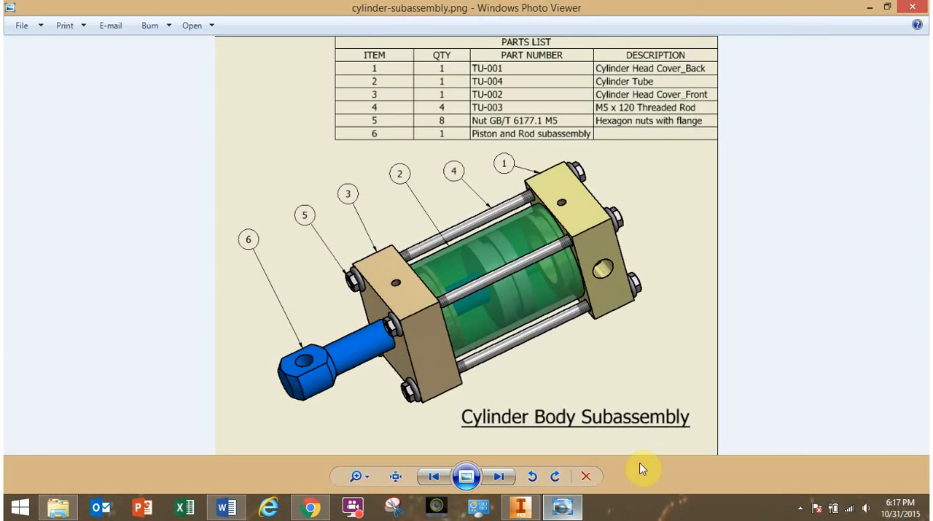
{"action": "key", "text": "Right"}
{"action": "key", "text": "Right"}
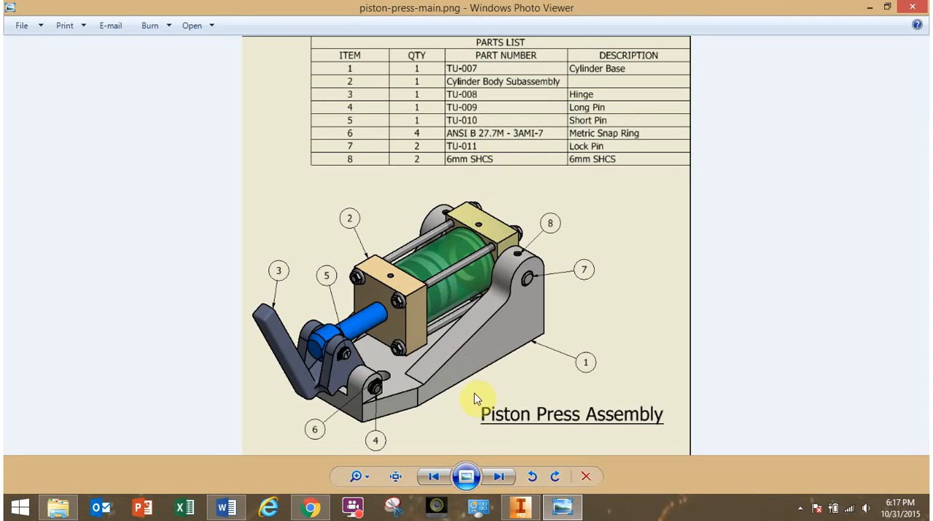
{"action": "mouse_move", "coordinate": [314, 510]}
{"action": "mouse_move", "coordinate": [570, 512]}
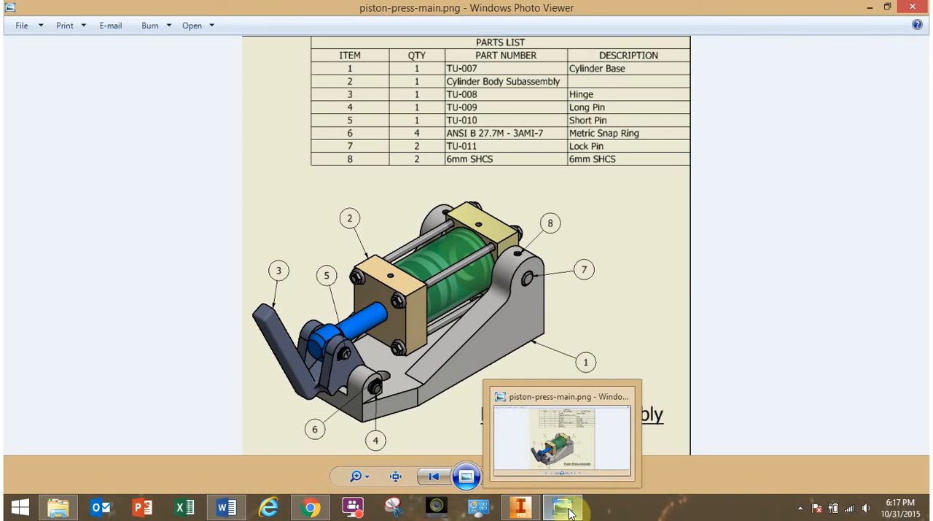
{"action": "mouse_move", "coordinate": [502, 512]}
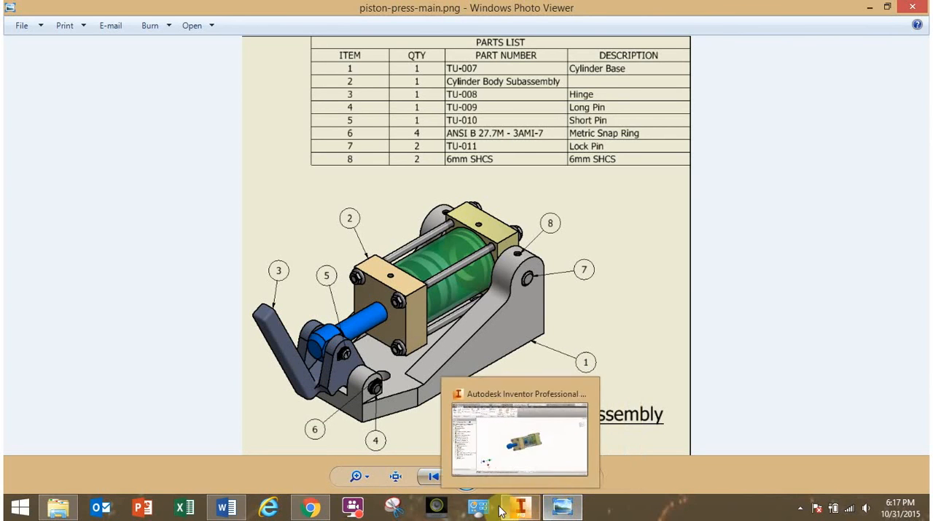